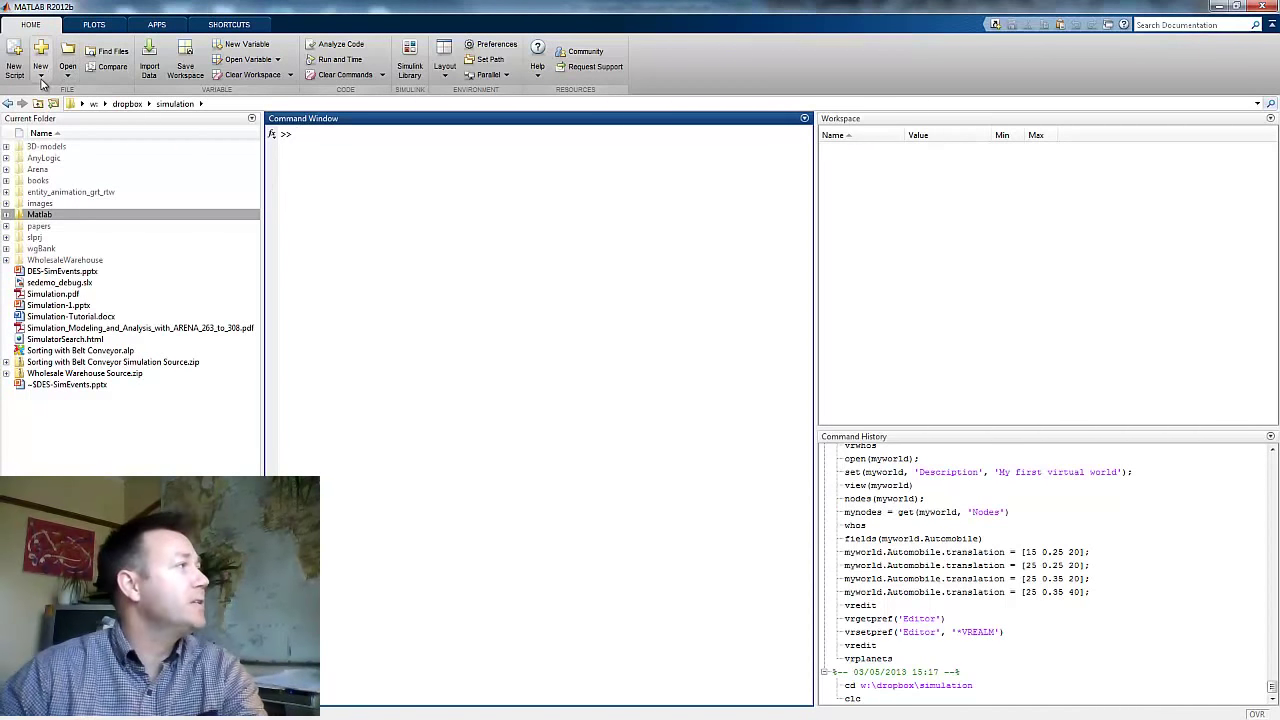
Step: Create a new Simulink model and save it as seaport in the Simulation folder, keeping the name despite the shadowing
click(41, 78)
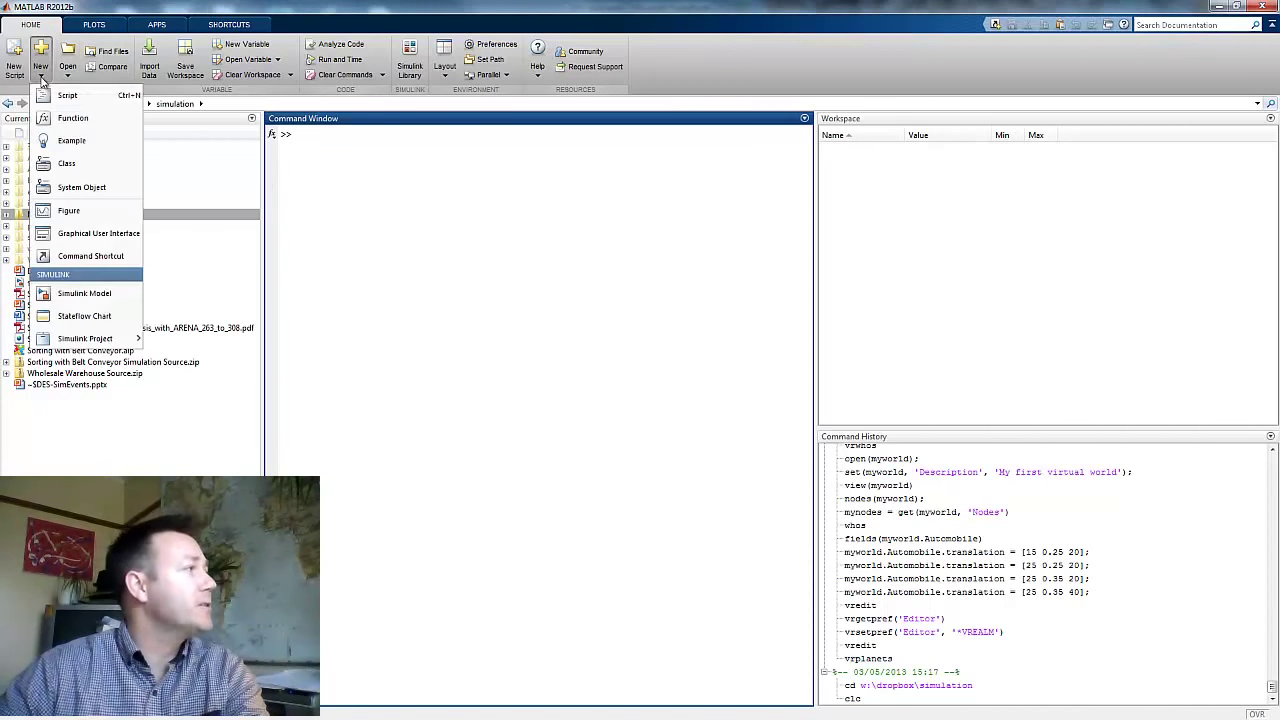
click(97, 296)
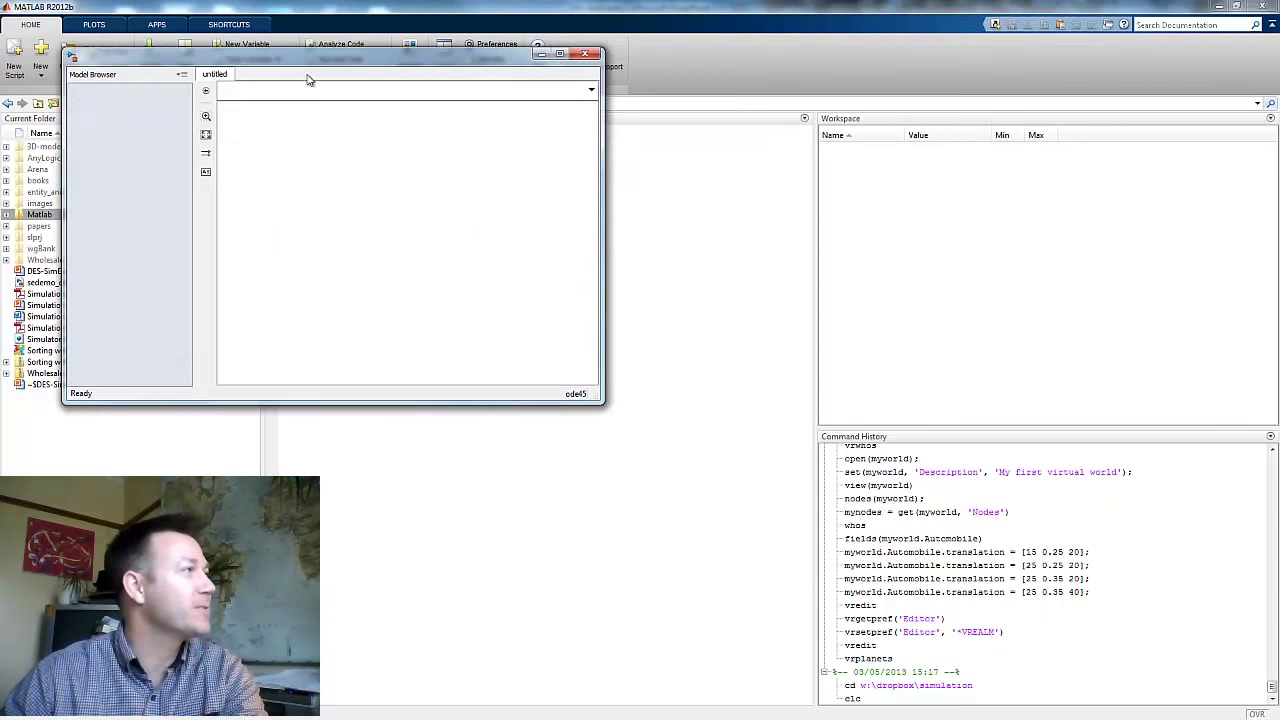
drag(305, 60, 521, 213)
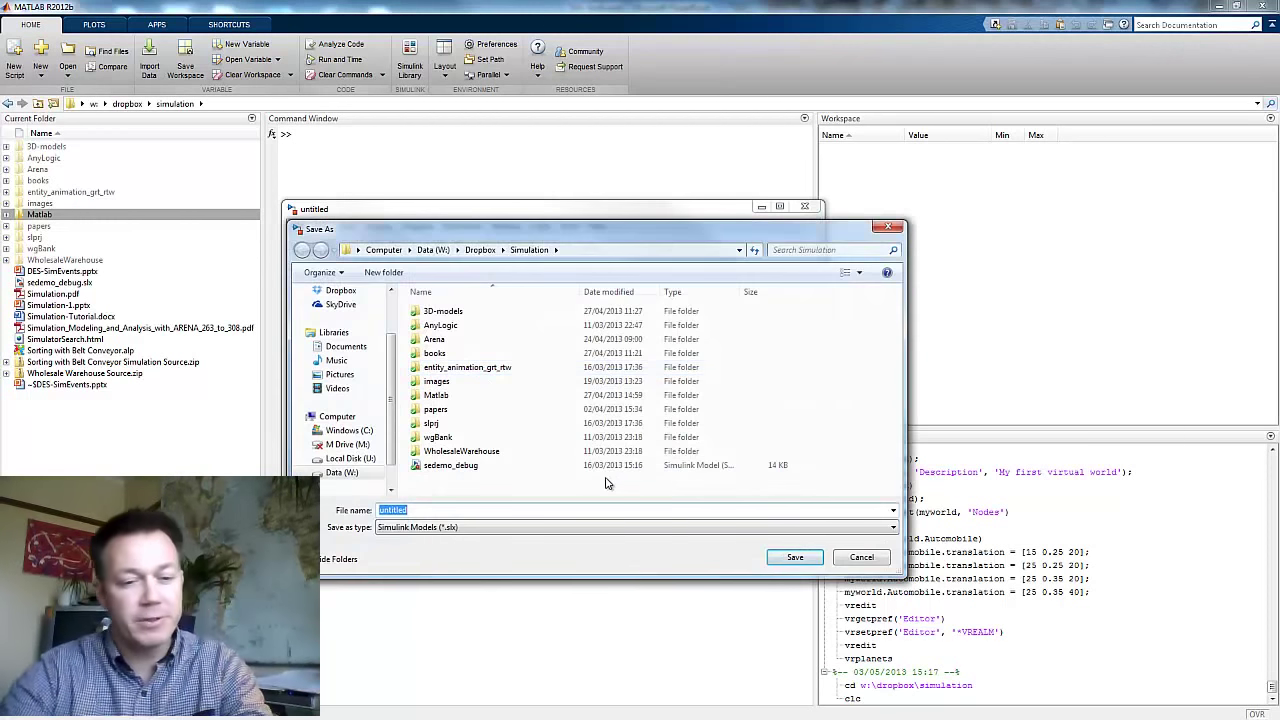
text(seaport)
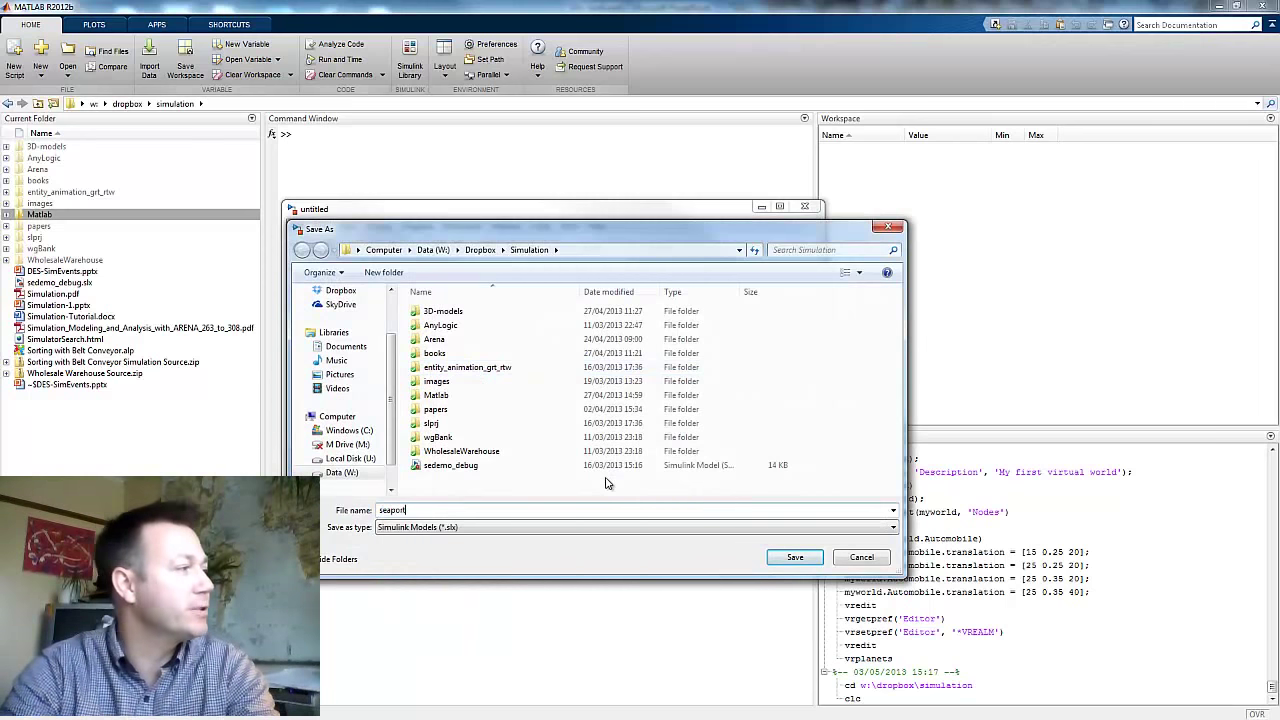
click(793, 557)
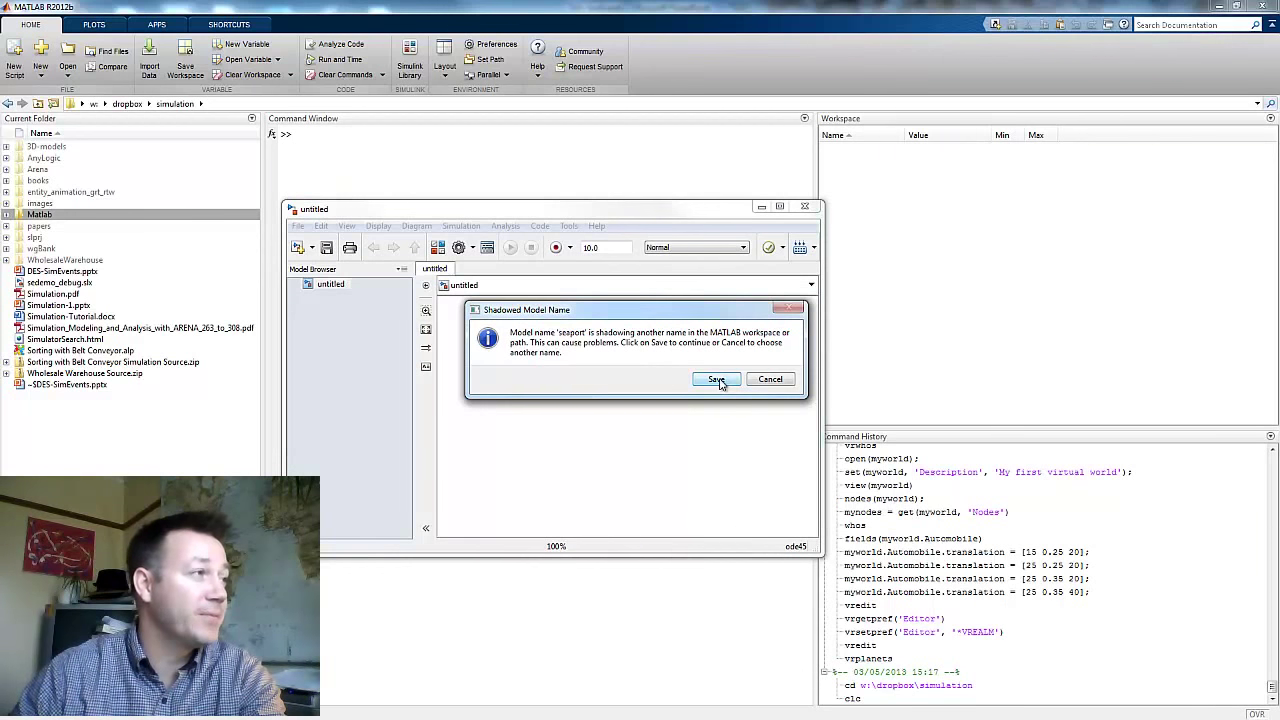
click(716, 380)
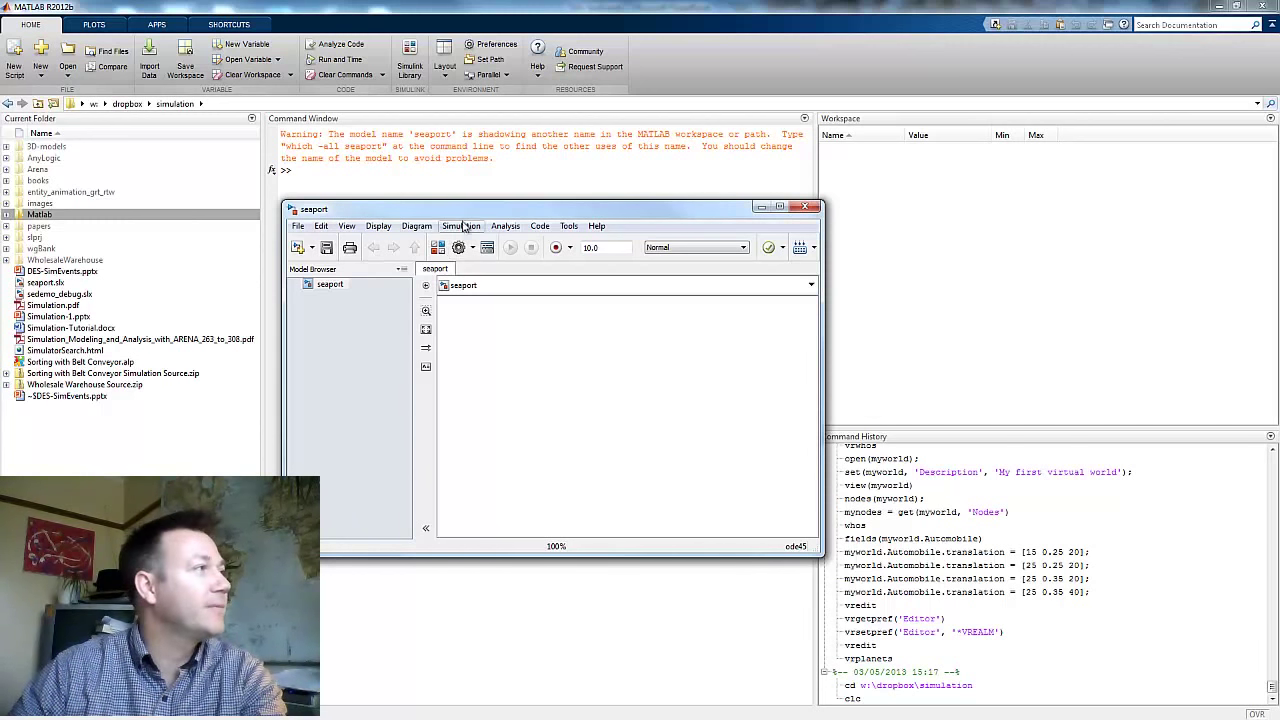
Step: Open the Simulink Library Browser, expand the SimEvents library, and arrange the browser and model windows beside each other
drag(473, 214, 632, 234)
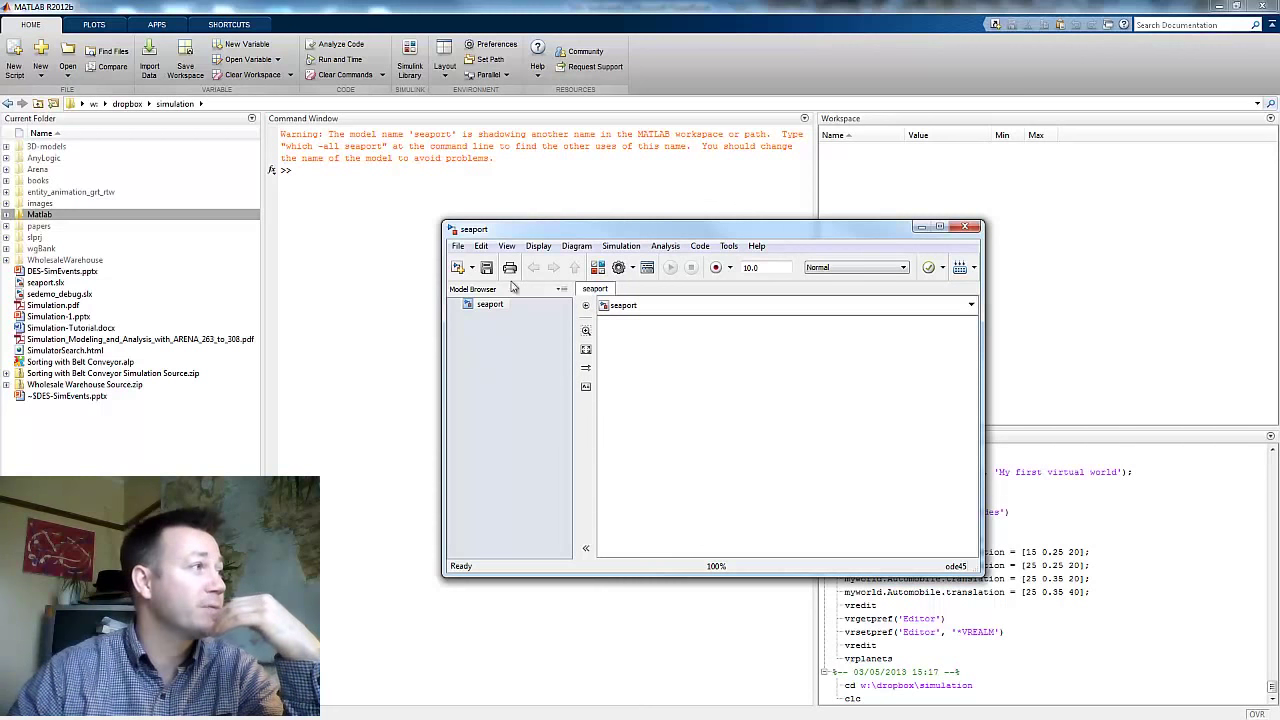
click(512, 248)
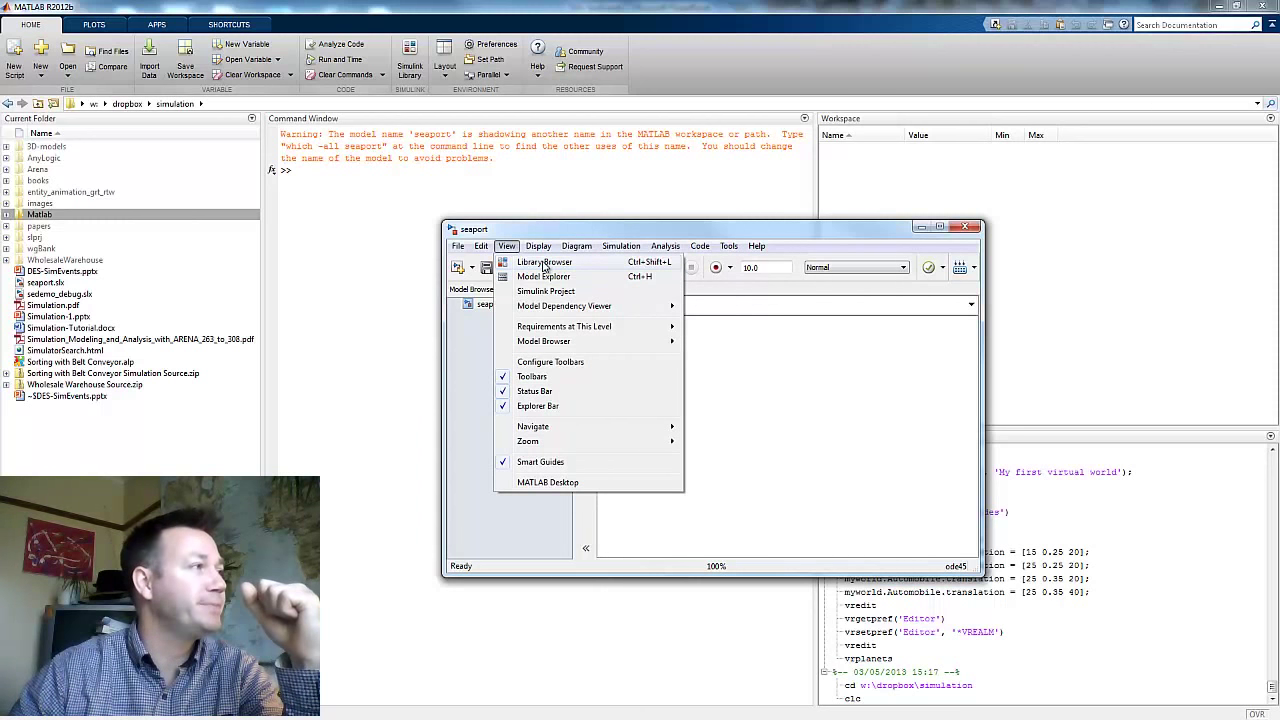
click(543, 263)
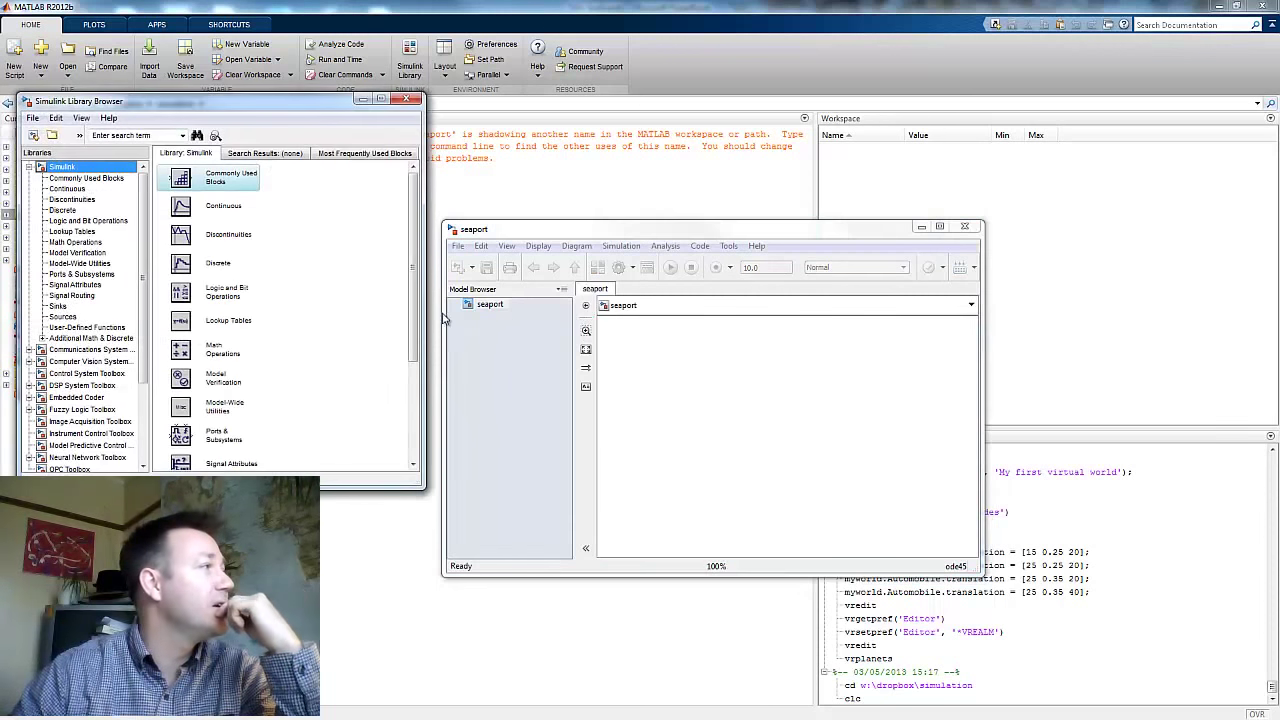
click(29, 167)
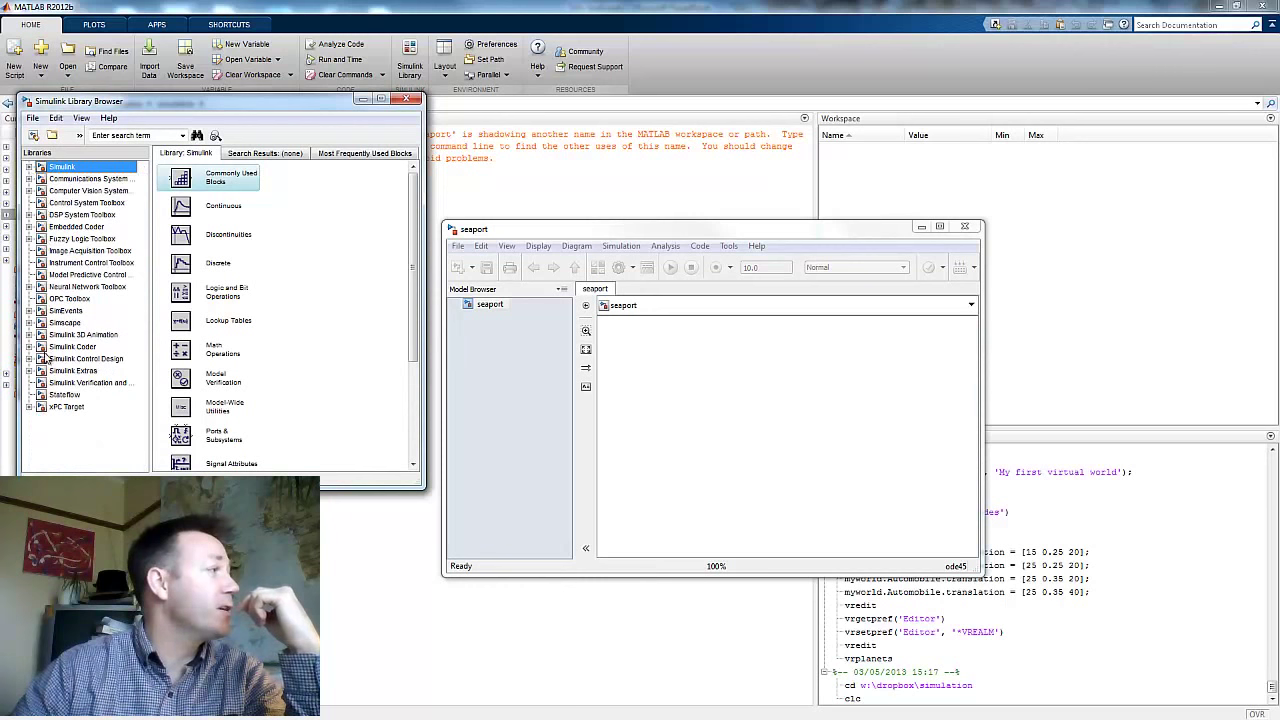
click(53, 312)
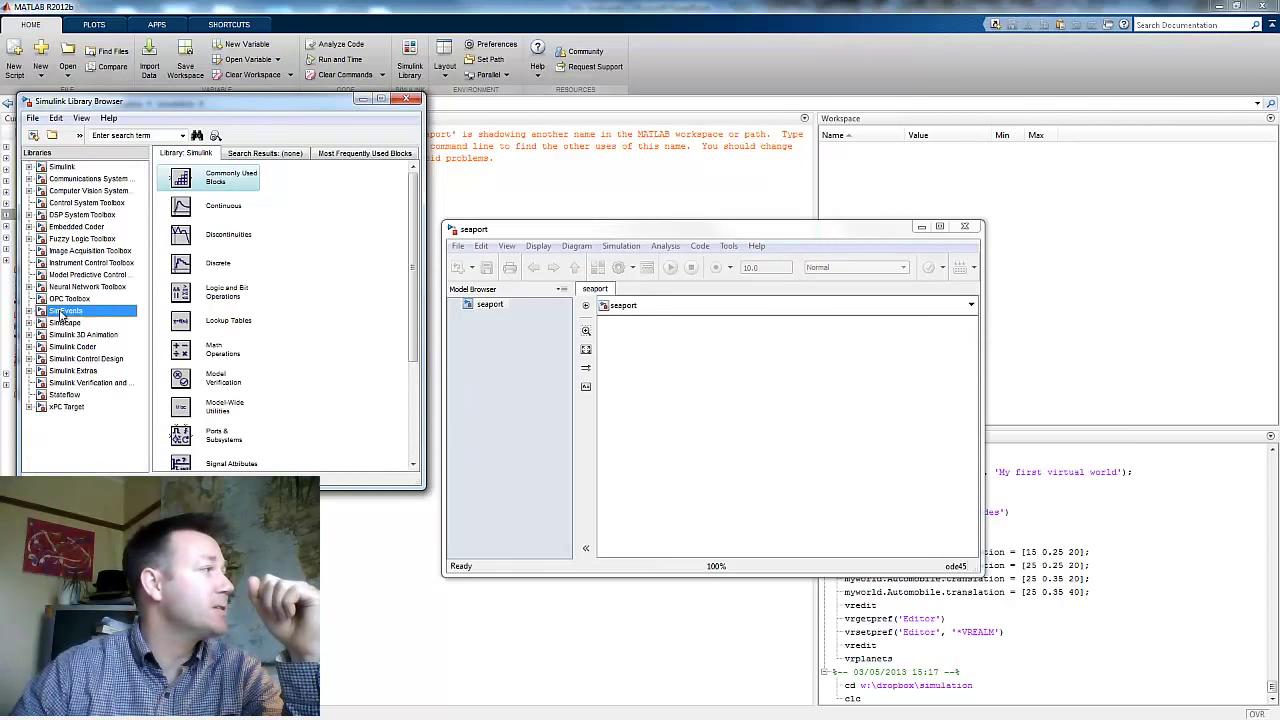
click(30, 311)
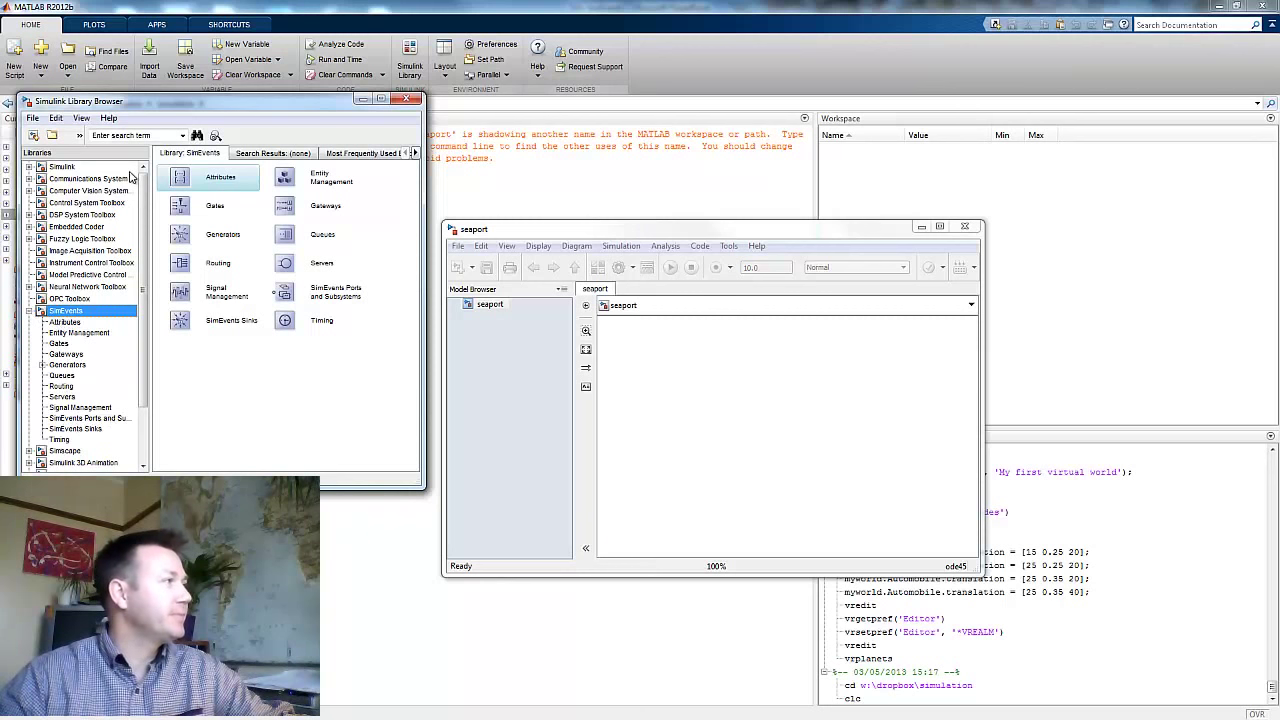
drag(175, 101, 295, 99)
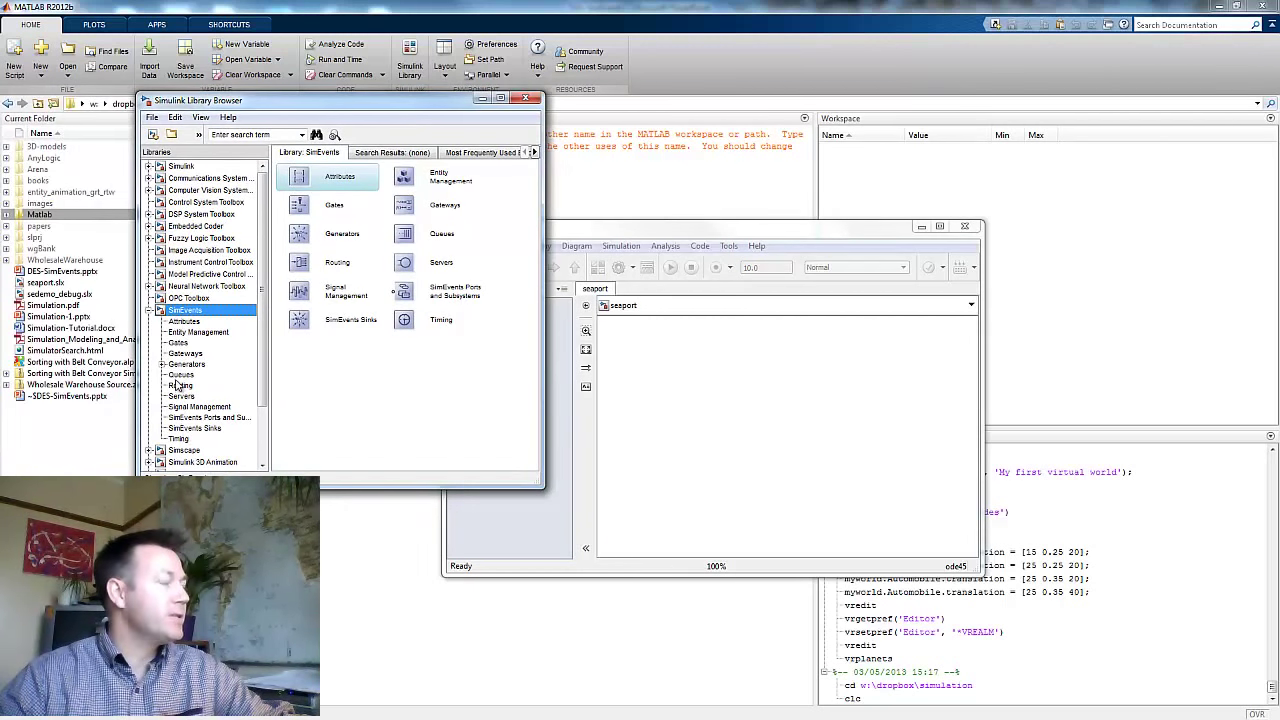
click(587, 306)
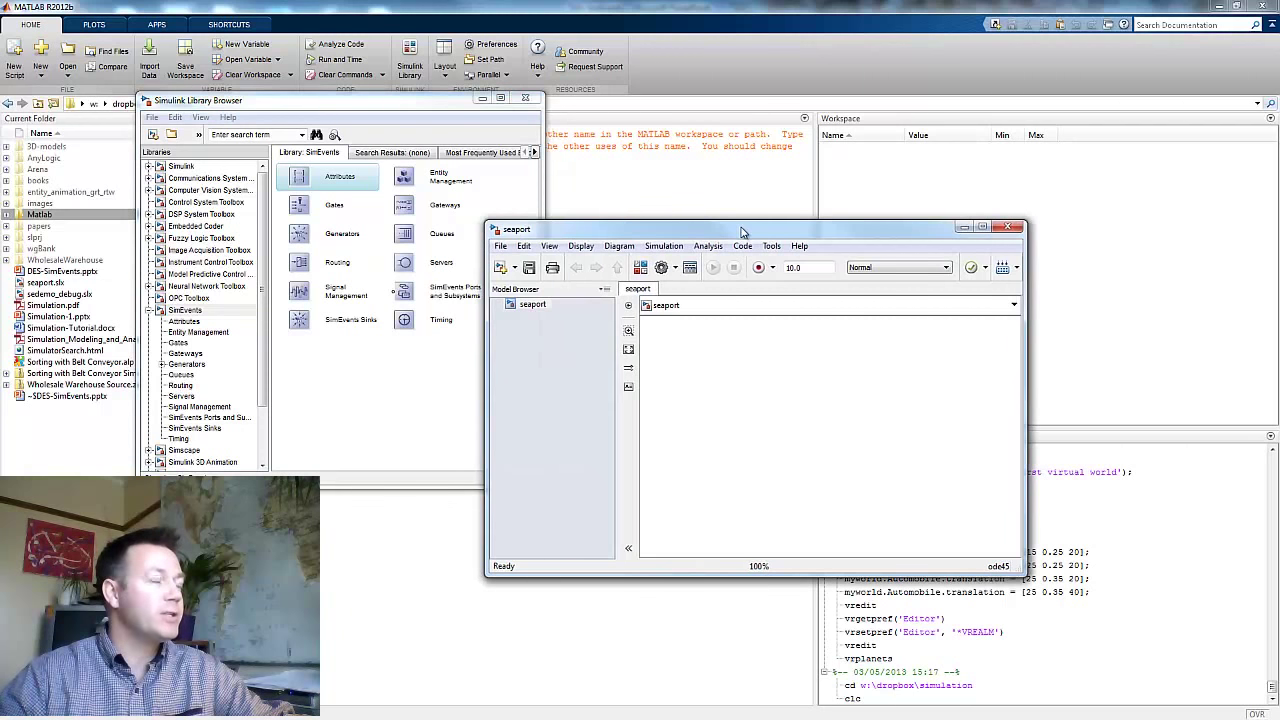
Step: Add a Time-Based Entity Generator block from the SimEvents entity generators to the seaport model
click(163, 365)
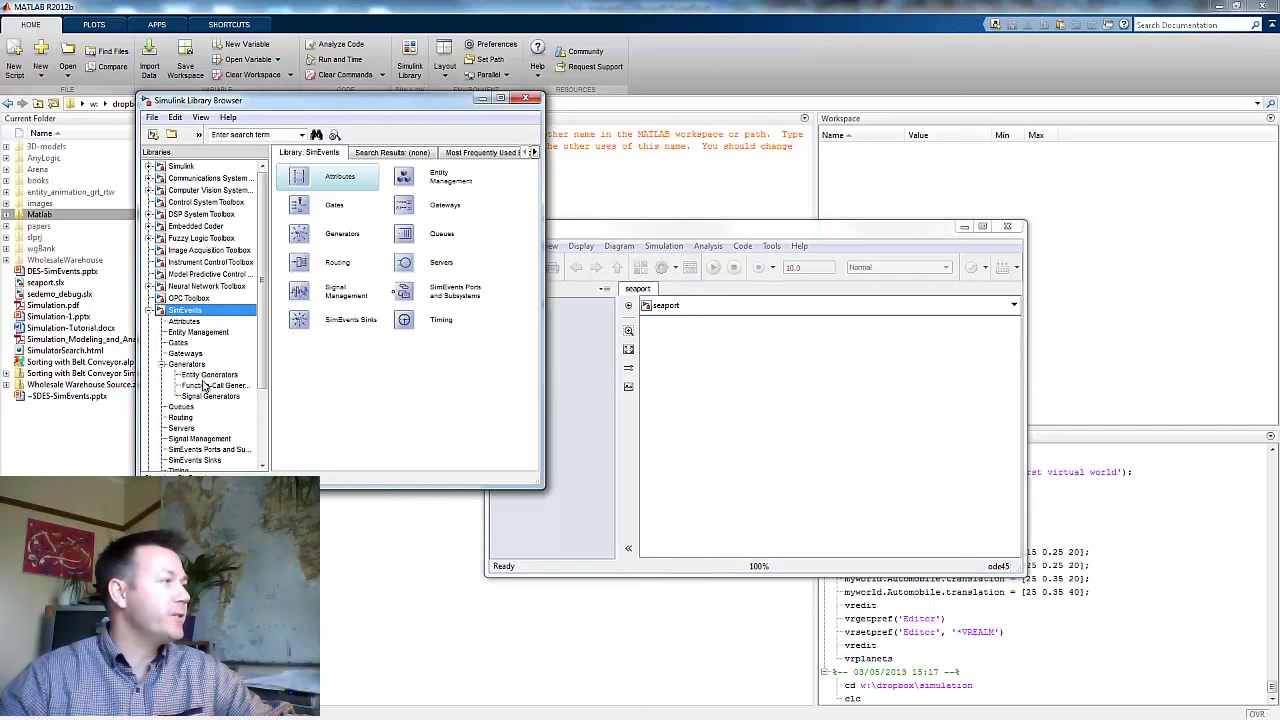
click(209, 375)
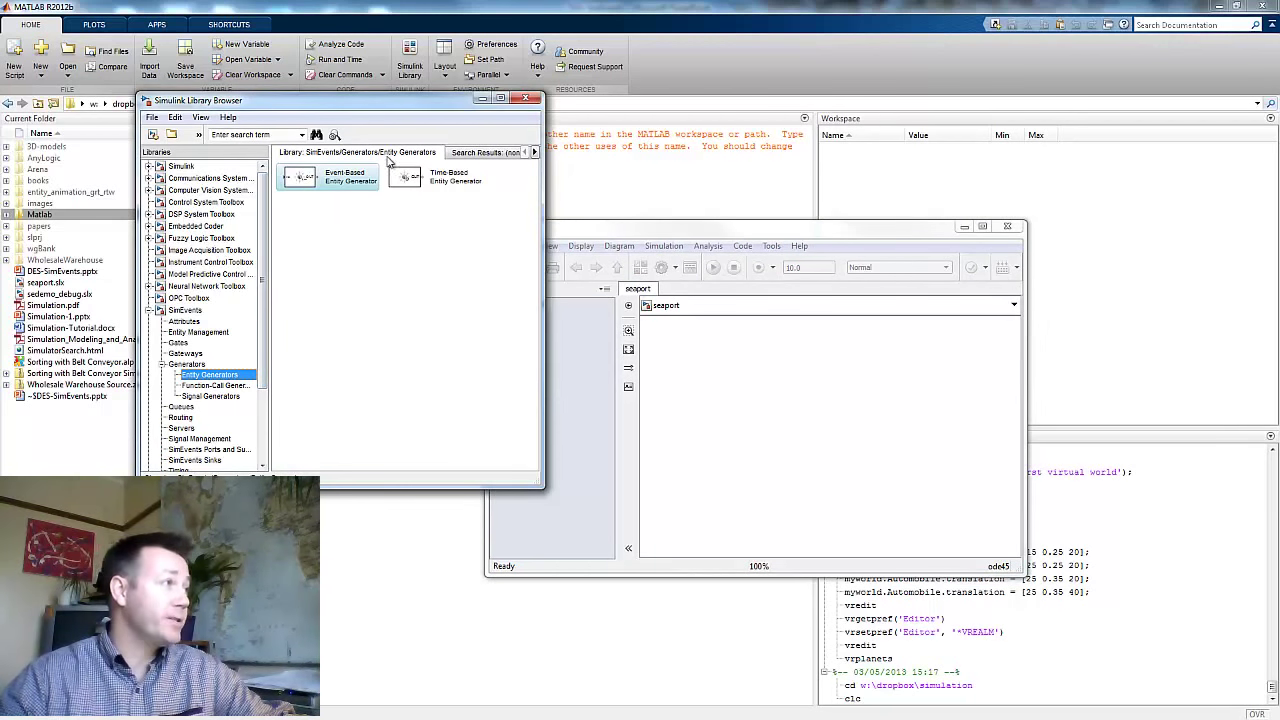
click(424, 184)
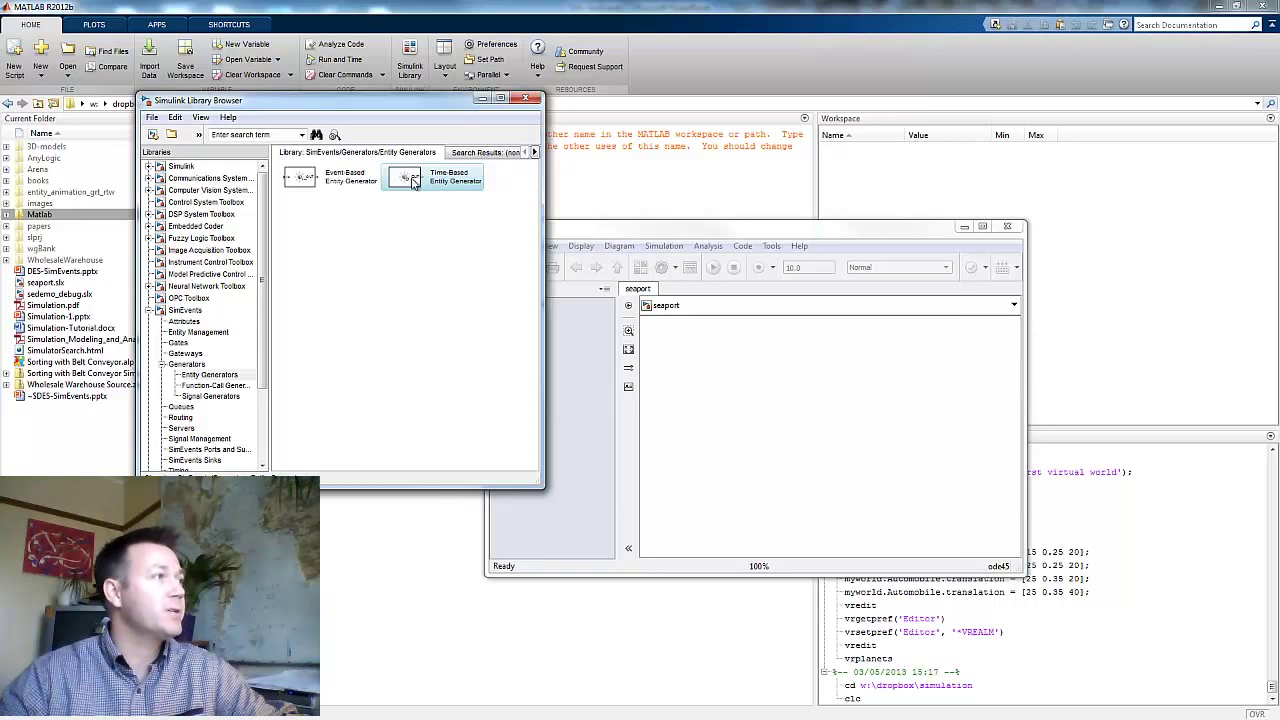
drag(410, 182, 700, 418)
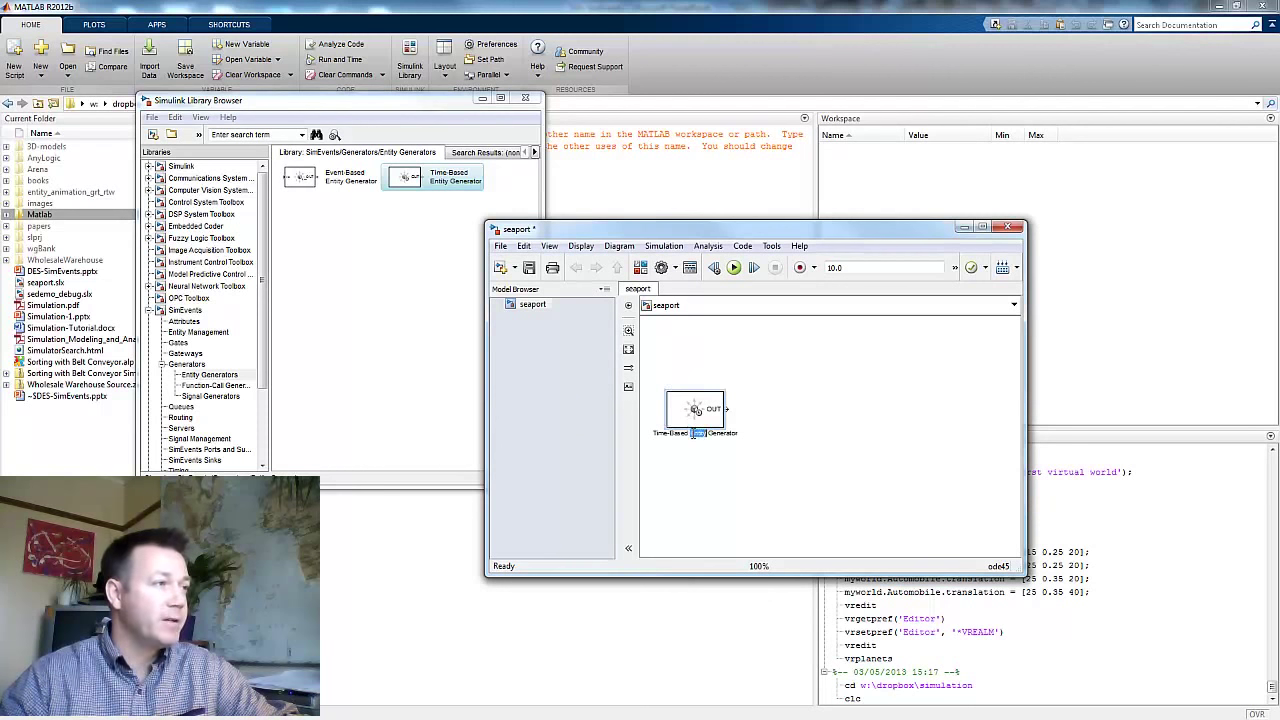
Step: Rename the Time-Based Entity Generator block as source
double_click(693, 433)
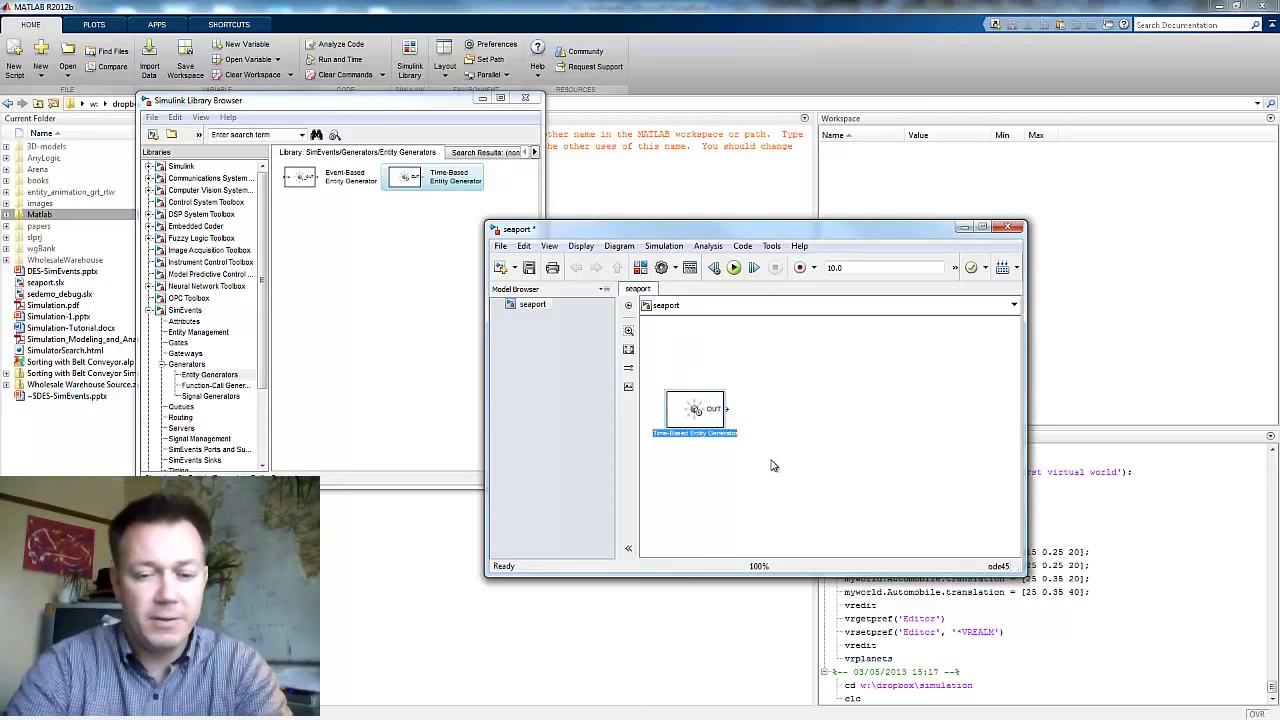
text(source)
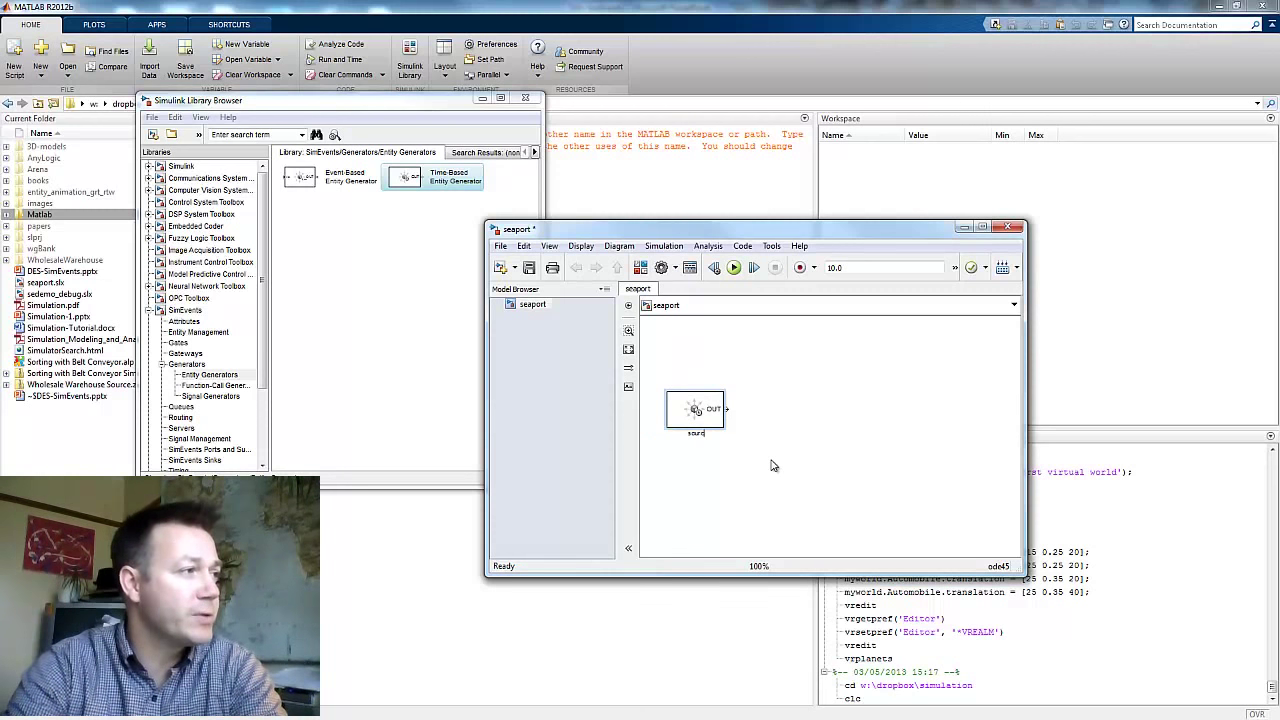
click(730, 478)
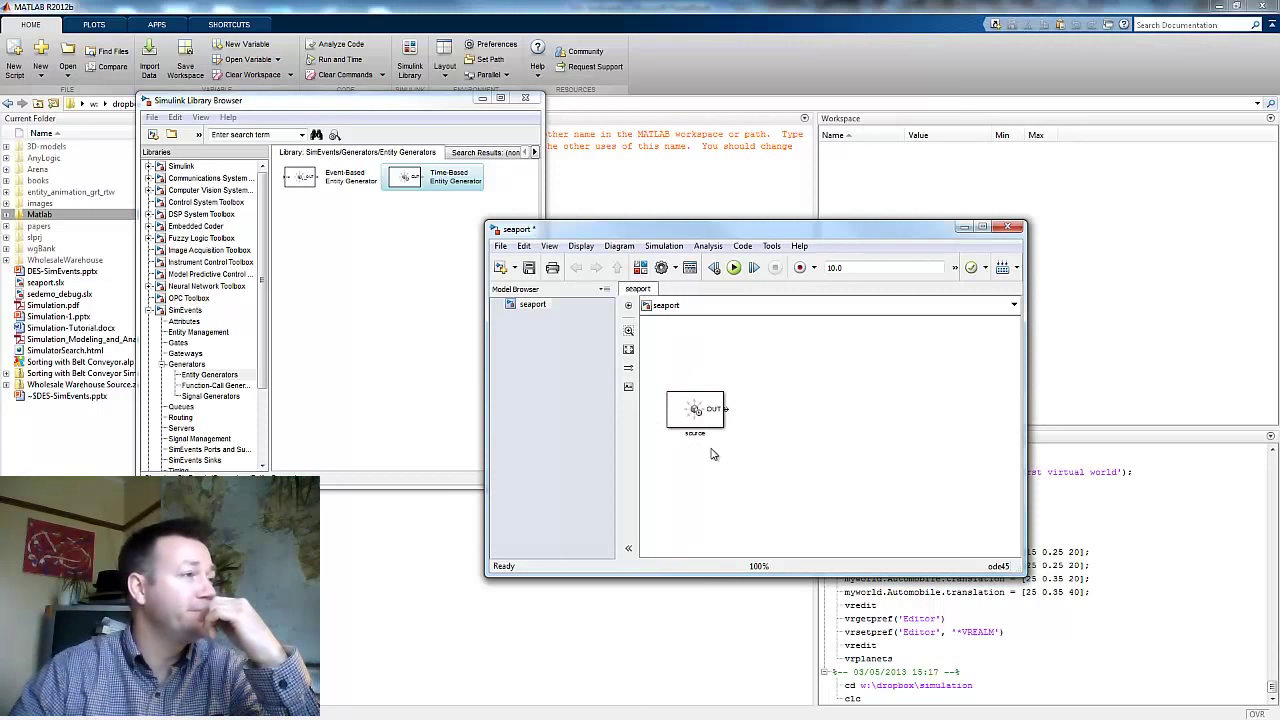
Step: Add an Entity Sink block from the SimEvents Sinks library to the model, well to the right of the source block
click(163, 366)
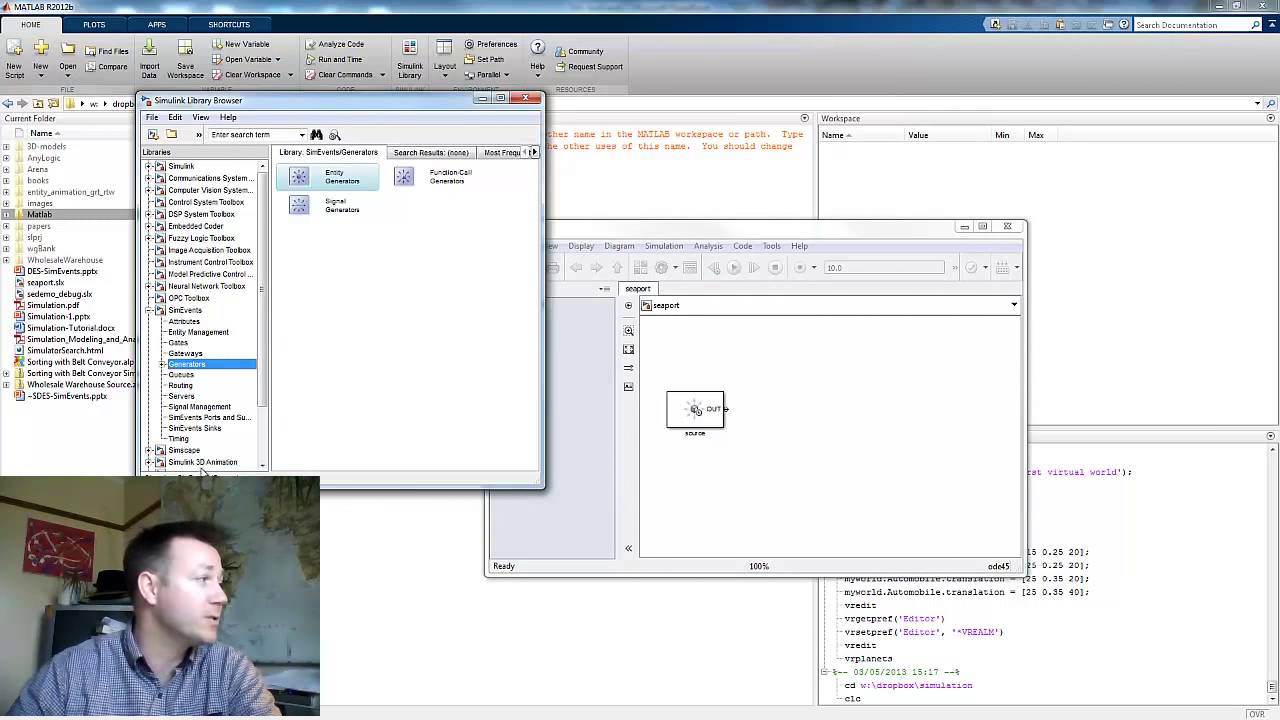
click(200, 428)
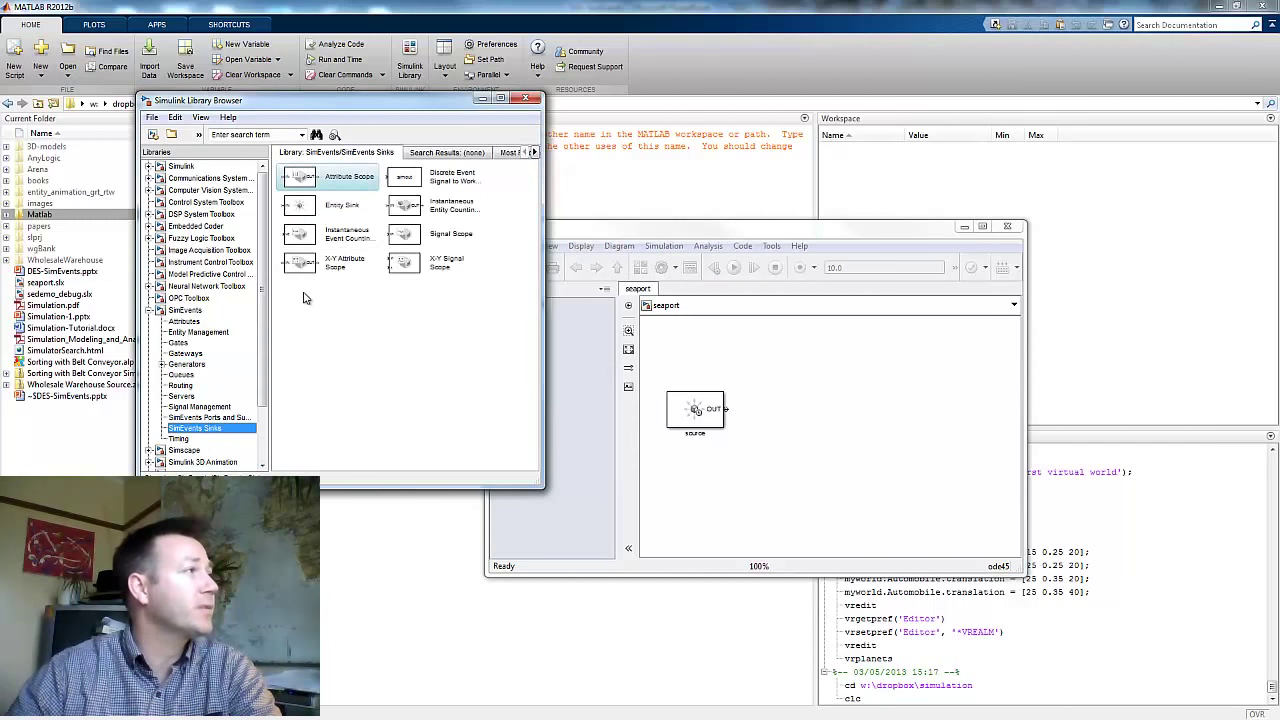
click(322, 207)
click(322, 207)
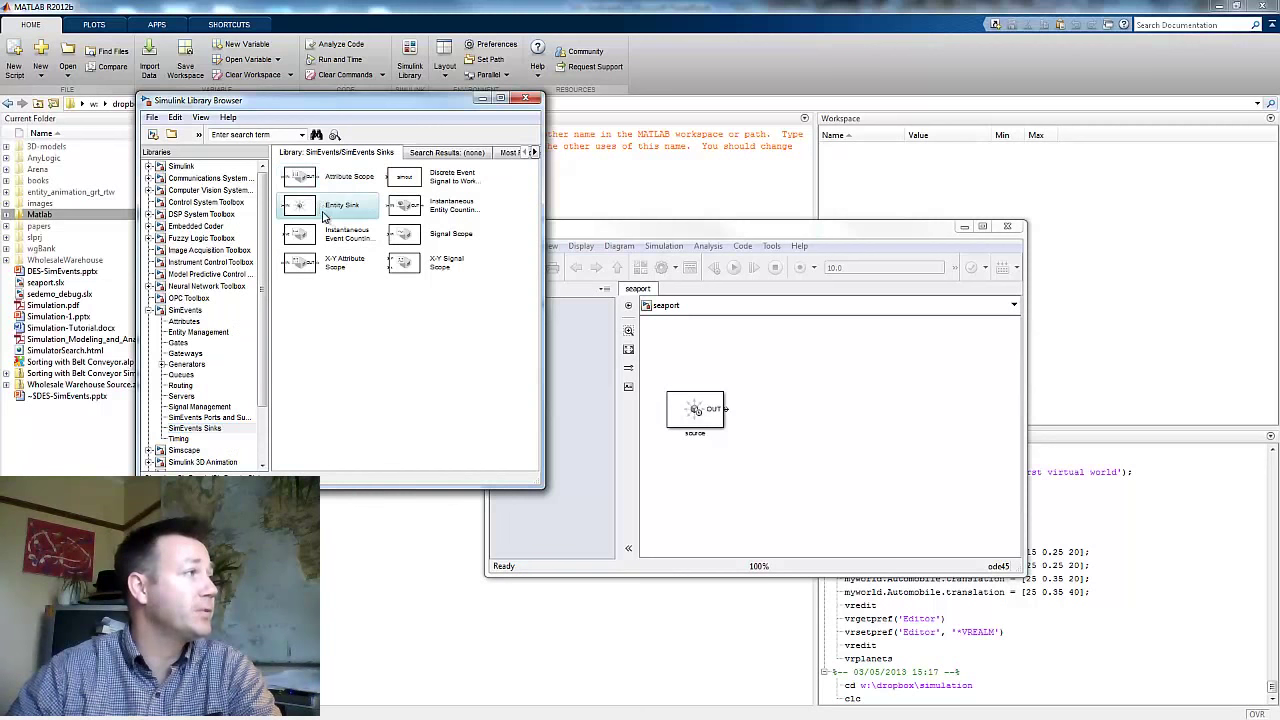
drag(324, 211, 891, 408)
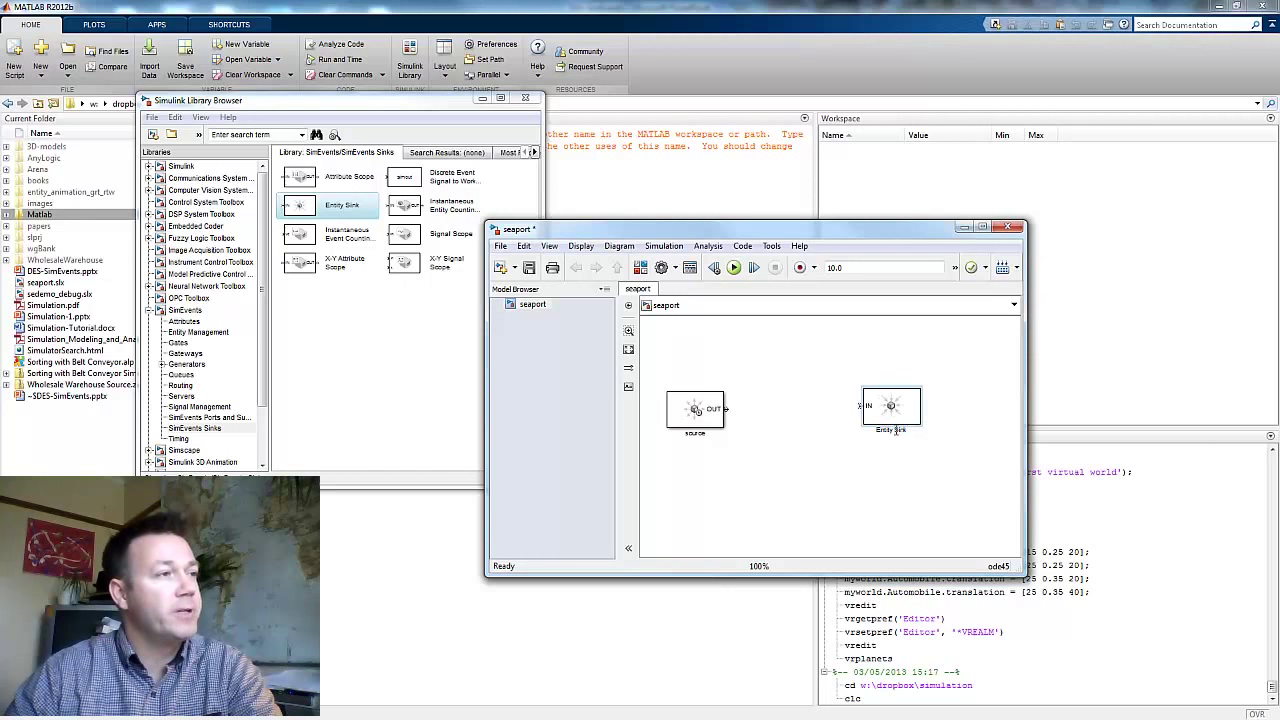
Step: Rename the Entity Sink block as sink
drag(906, 431, 877, 430)
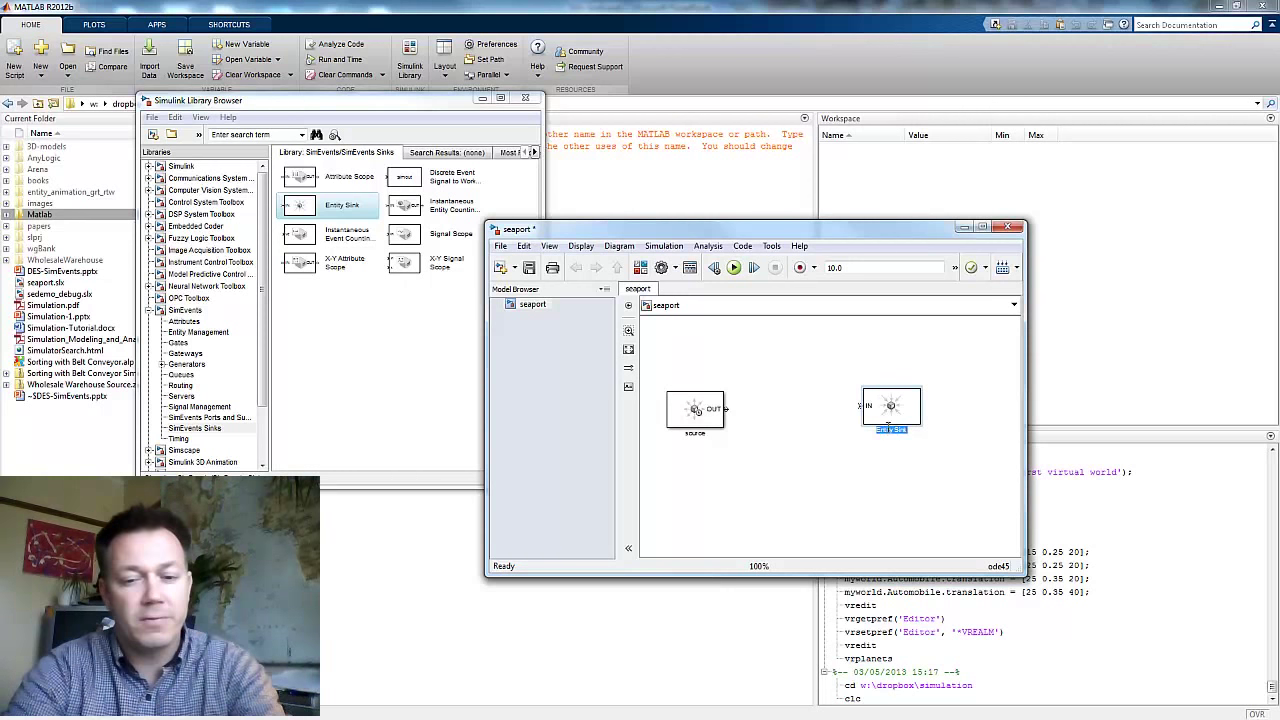
text(sink)
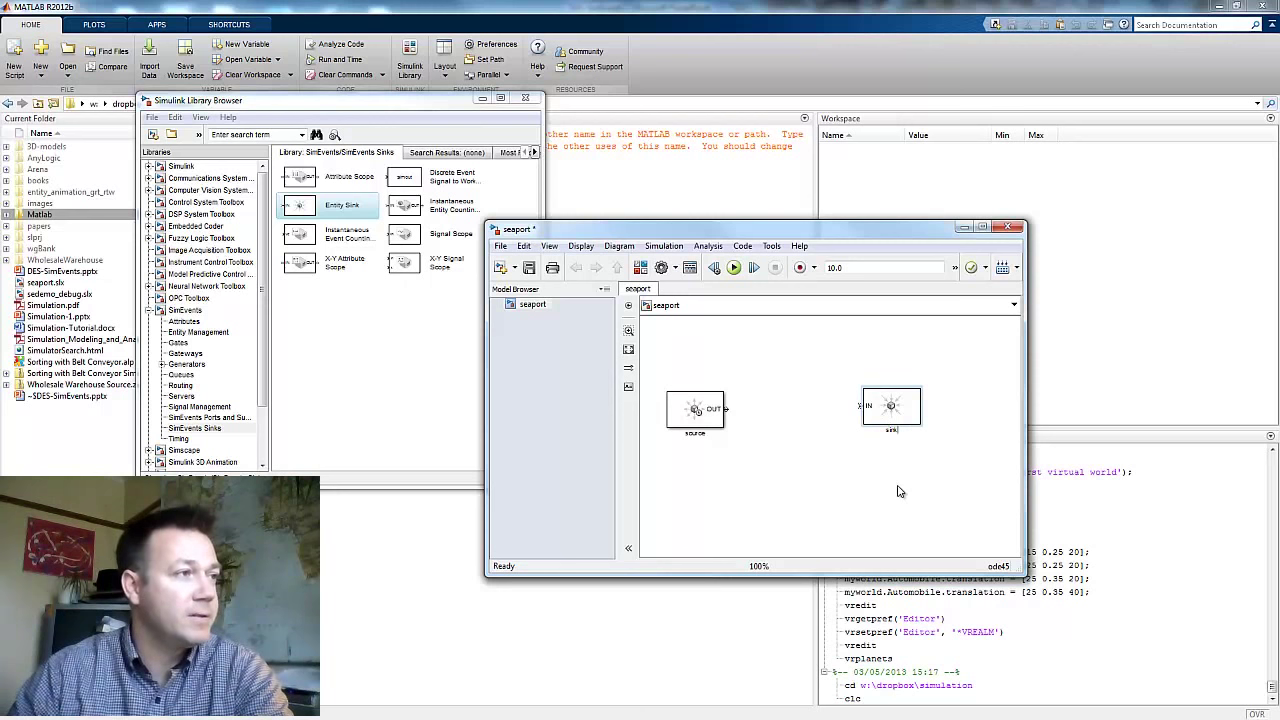
click(899, 491)
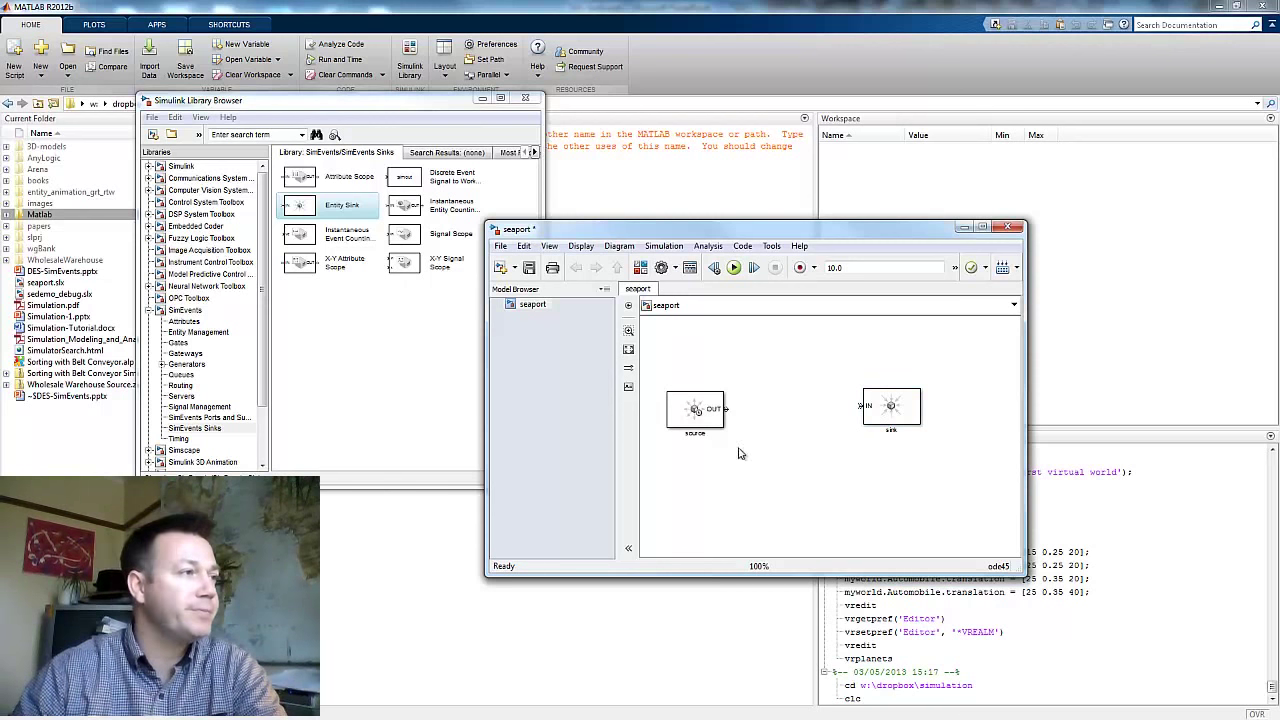
Step: Connect the source block's OUT port to the sink block's IN port and align the sink so the line runs straight
drag(728, 410, 895, 418)
drag(894, 417, 893, 416)
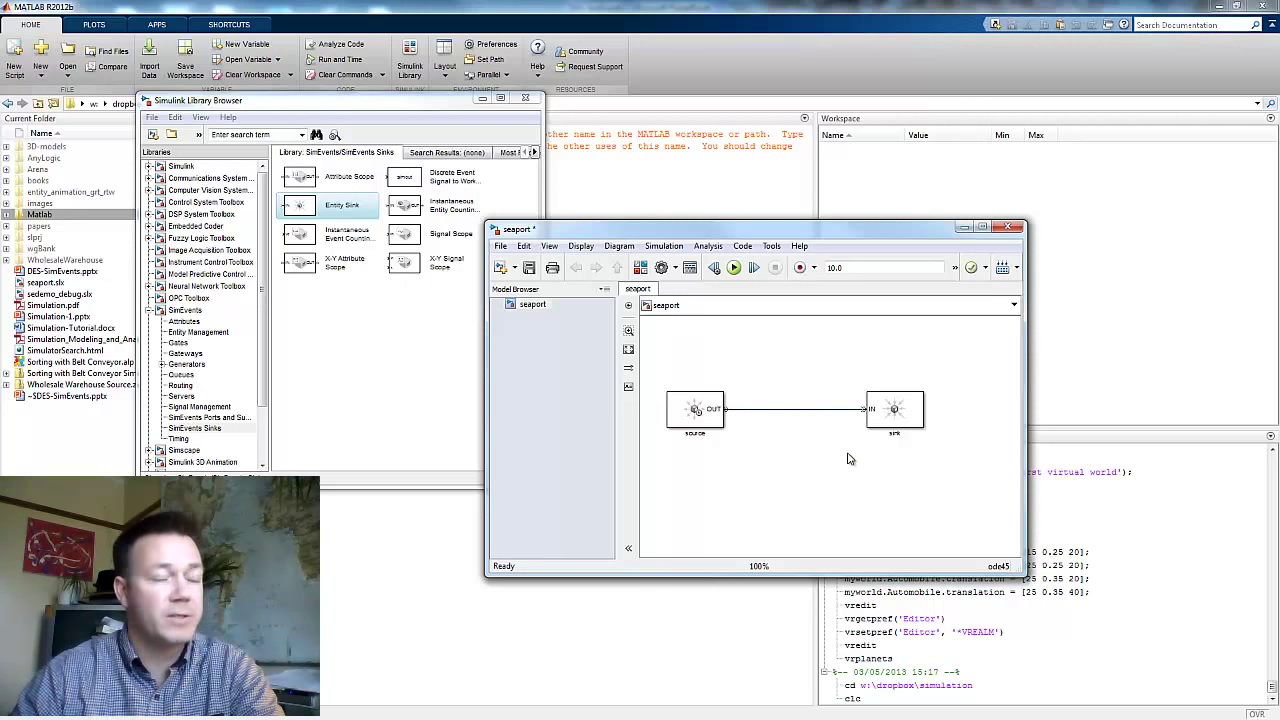
click(697, 405)
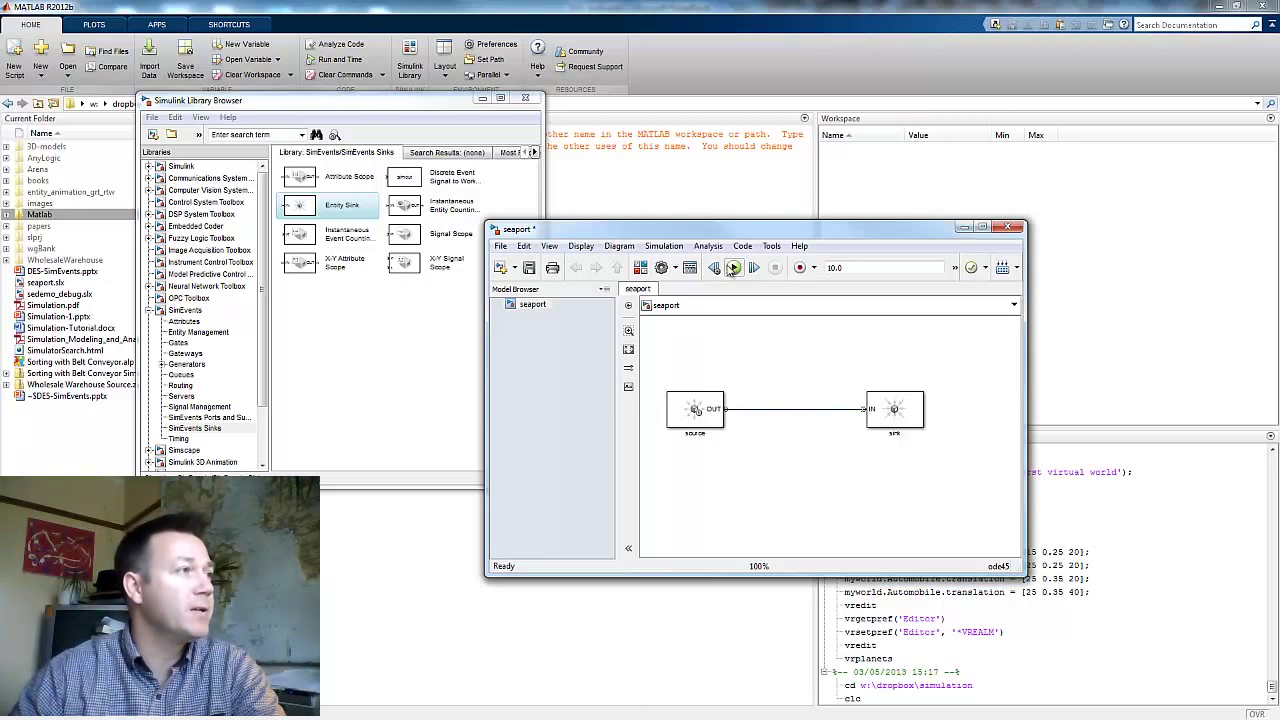
click(770, 420)
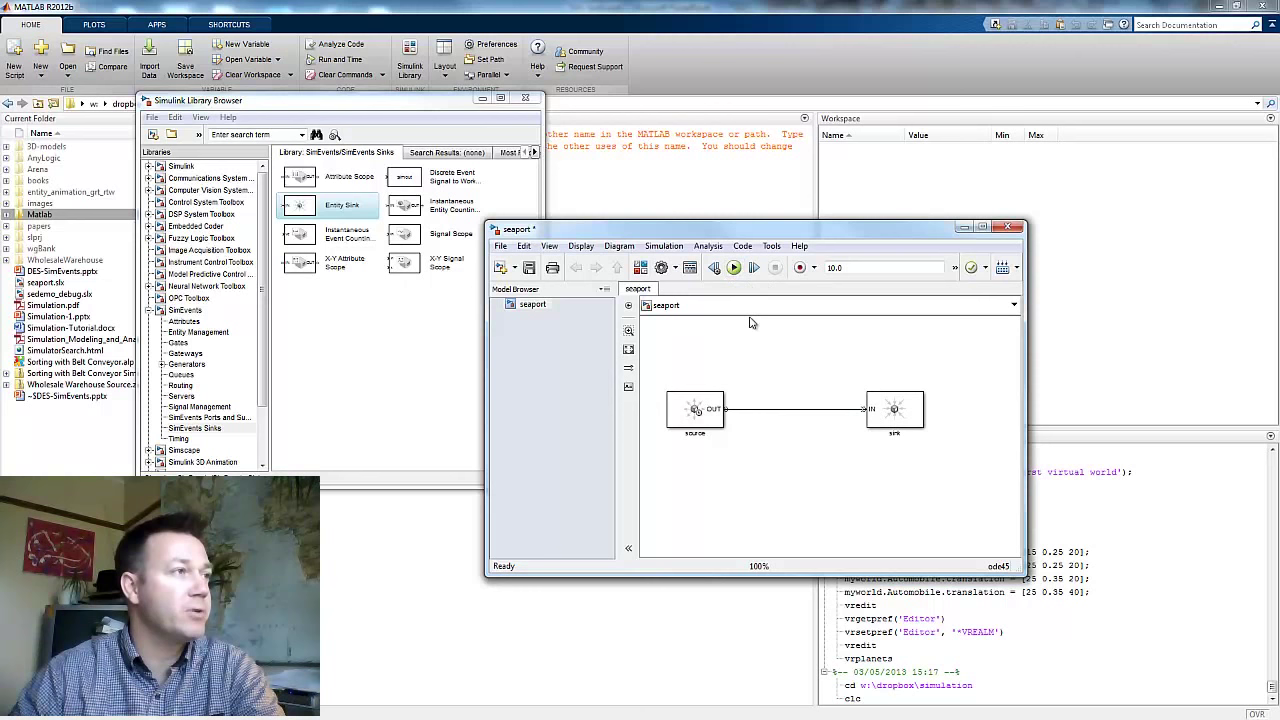
Step: Run the seaport simulation and uncover the Command Window to examine its warnings about the ode45 solver
click(734, 267)
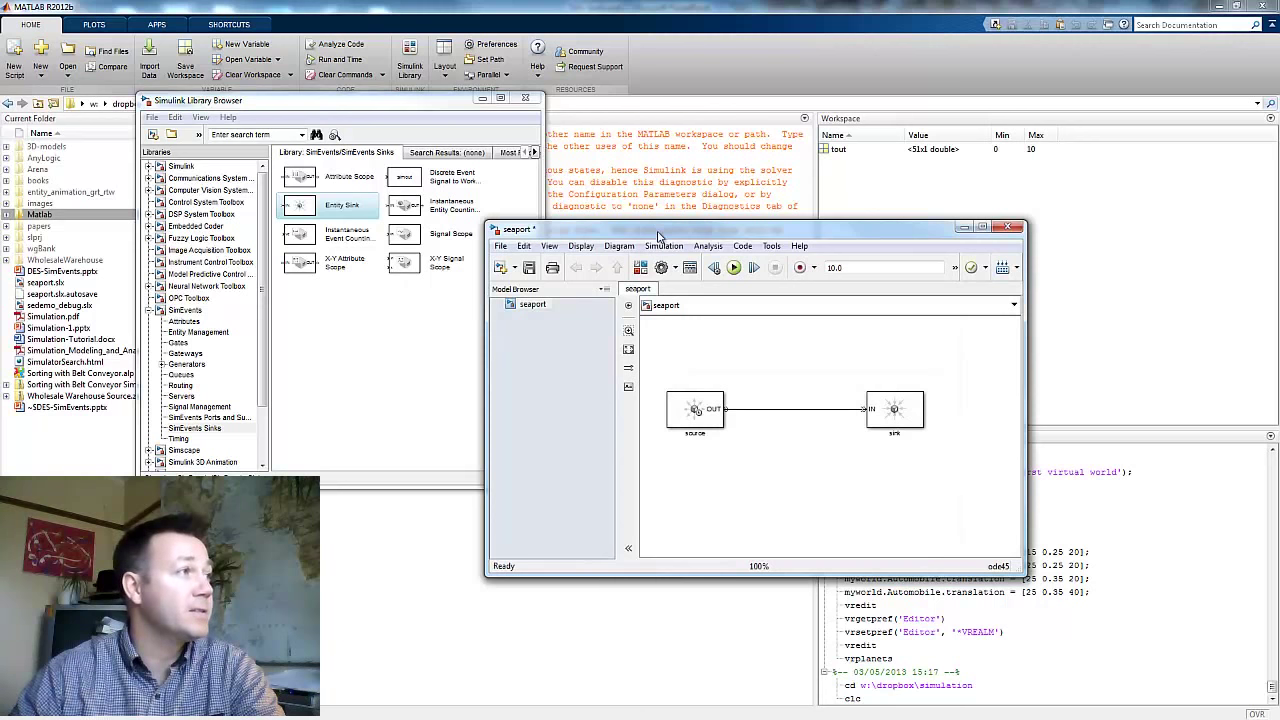
drag(658, 230, 783, 324)
drag(452, 105, 337, 326)
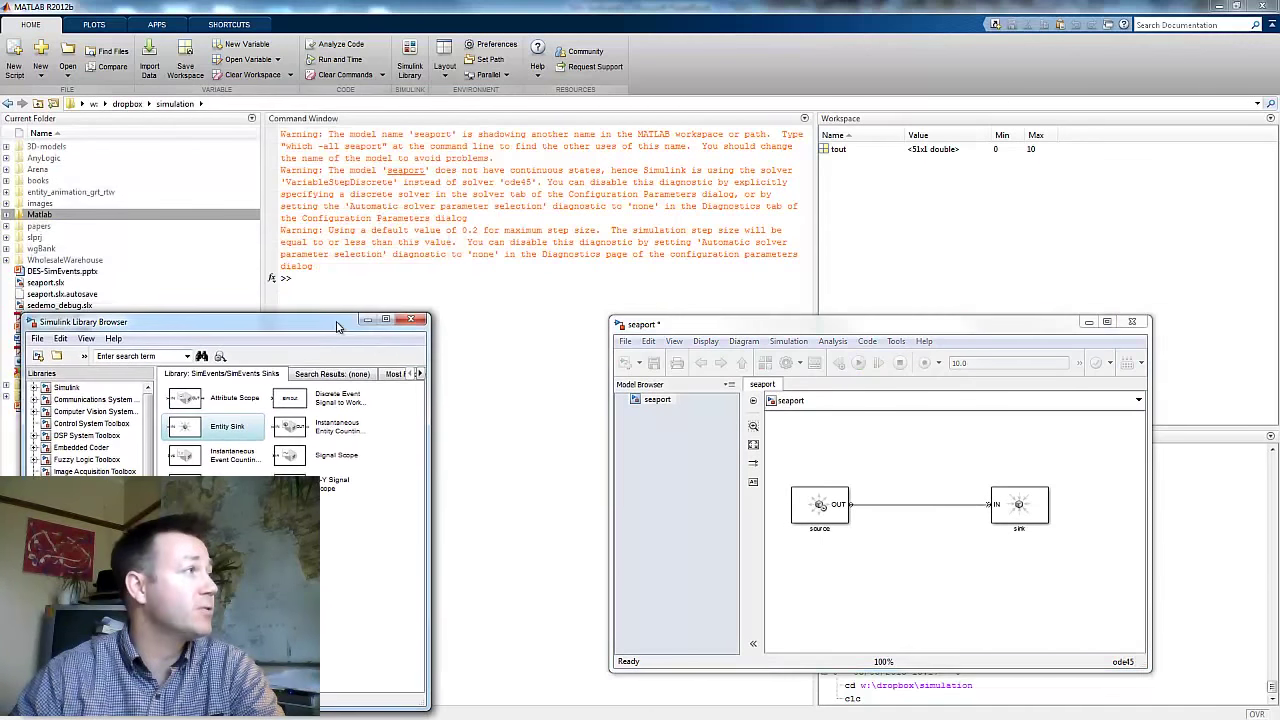
double_click(518, 182)
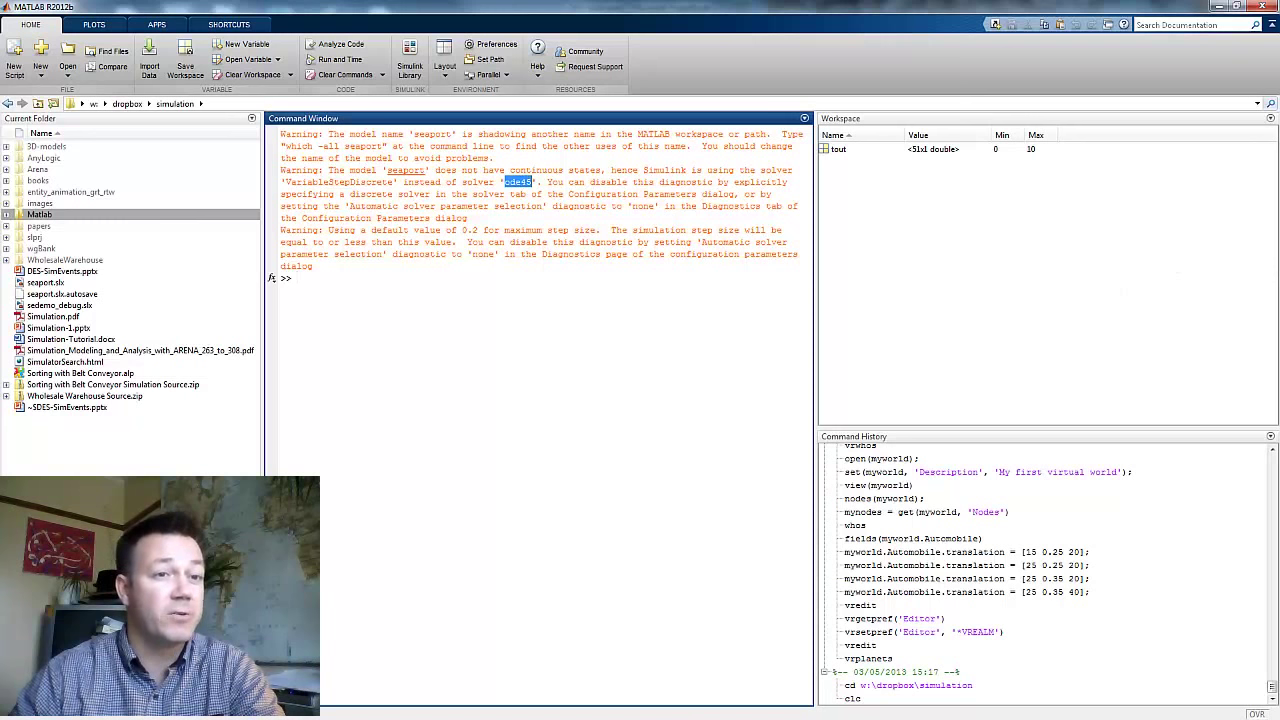
key(alt+Tab)
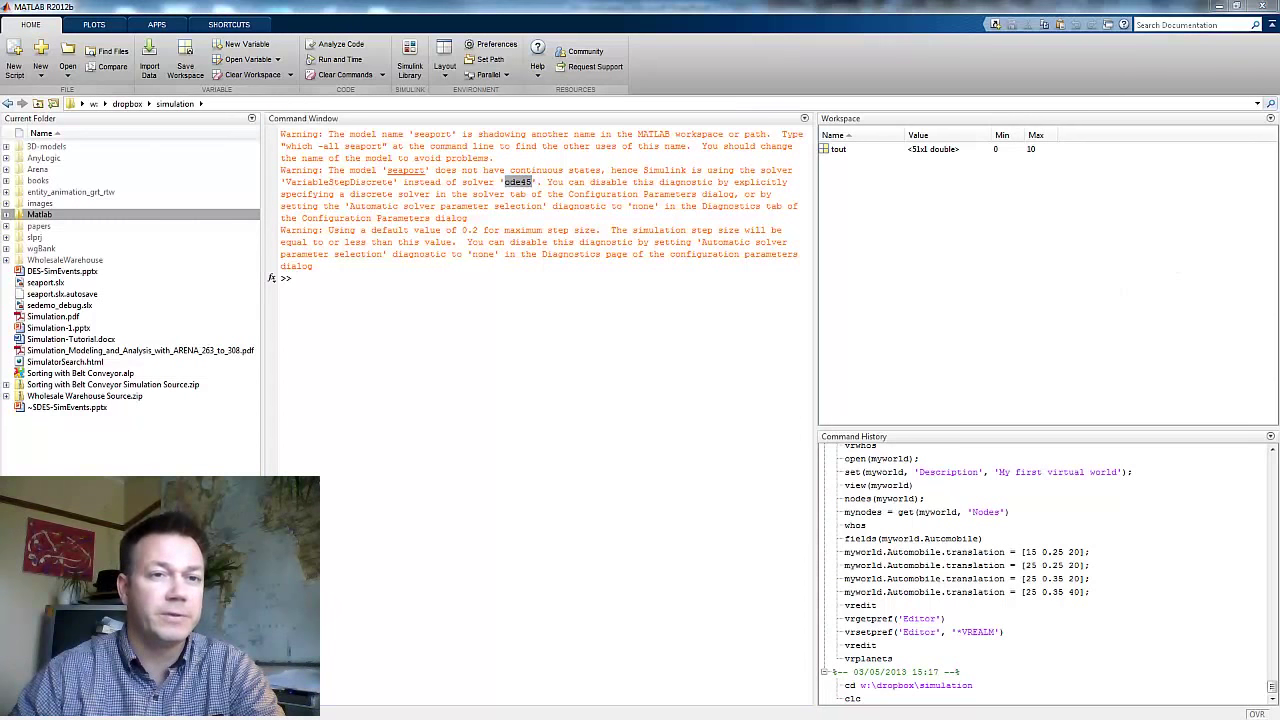
Step: Bring the seaport model window to the front and move the sink block closer to the source block
key(alt+Tab)
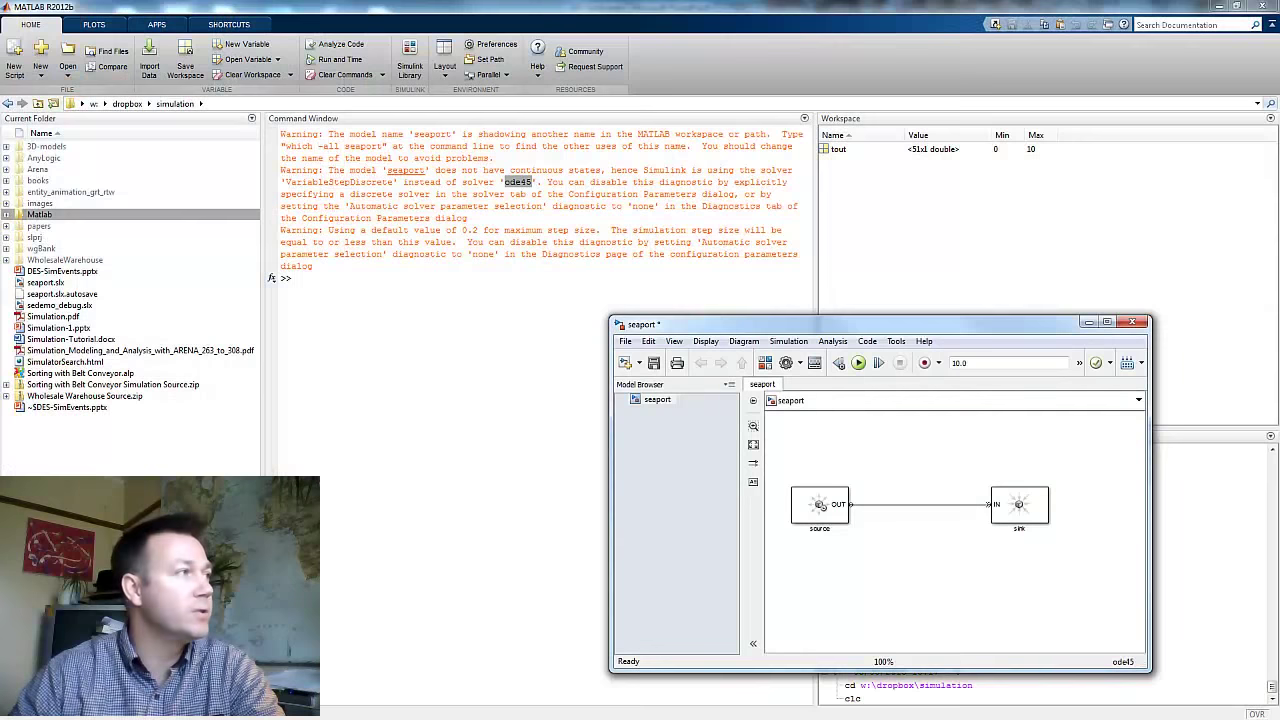
drag(790, 323, 685, 266)
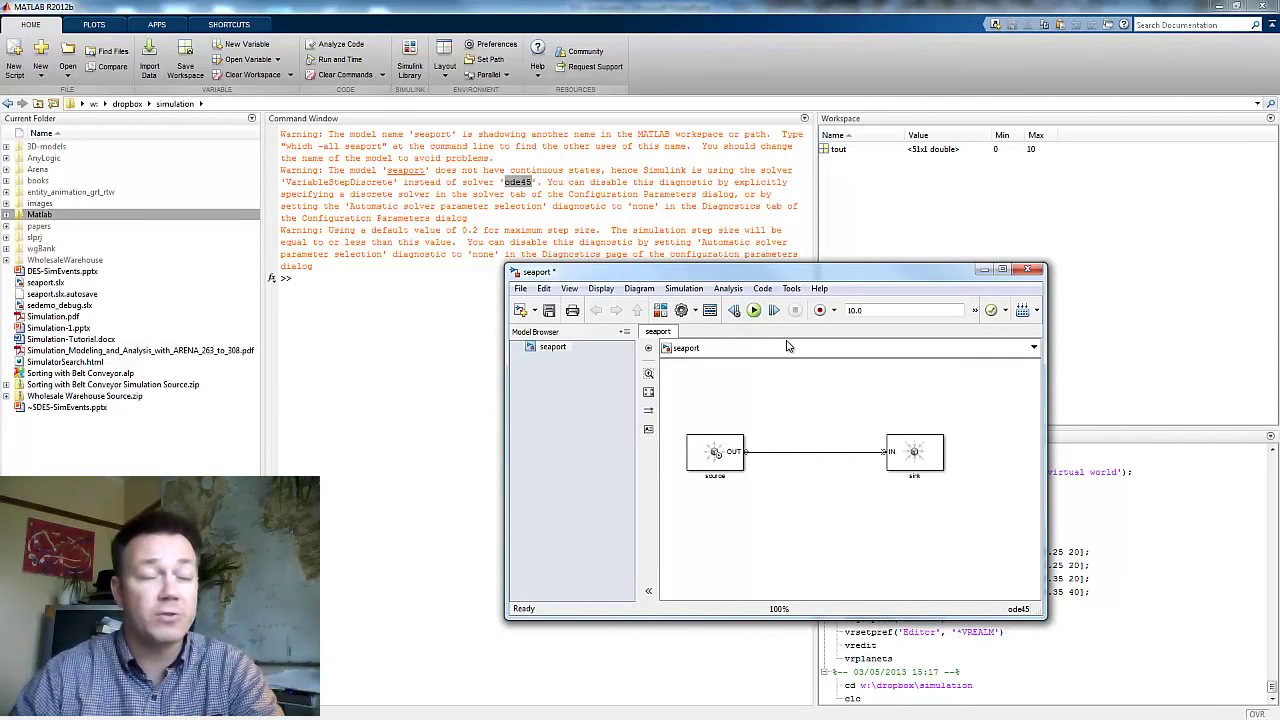
click(695, 311)
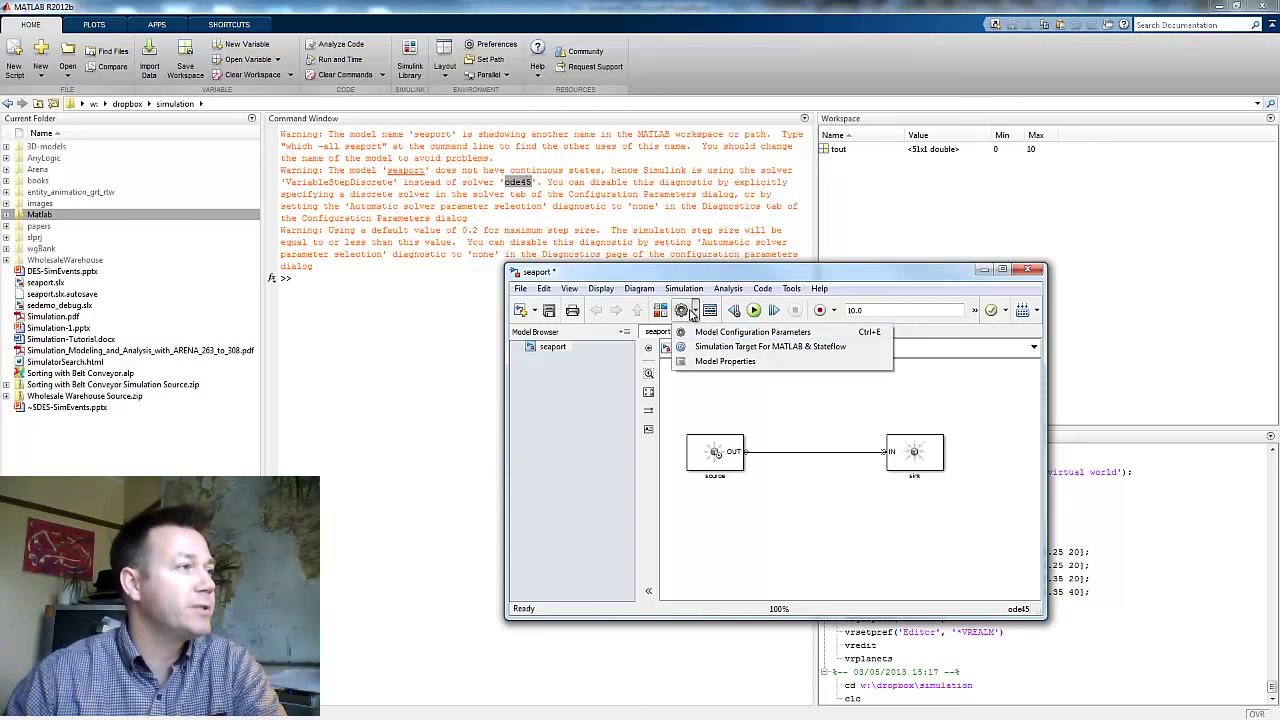
click(689, 315)
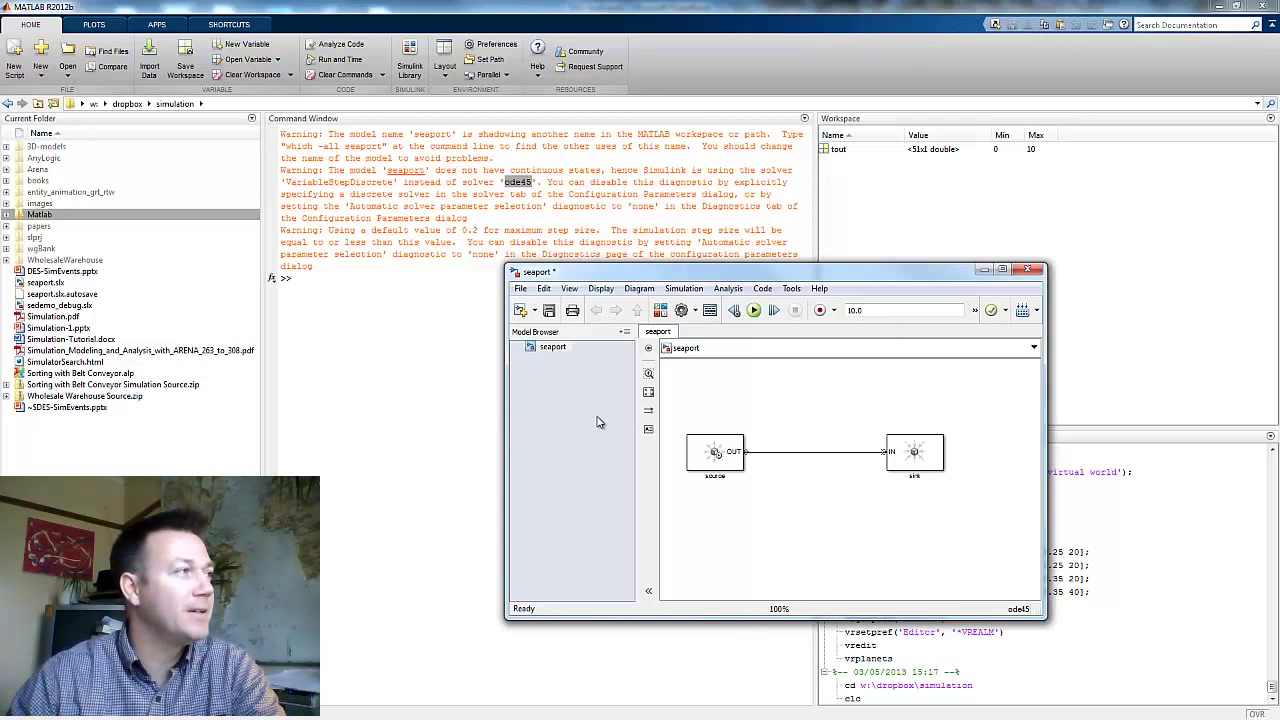
drag(570, 280, 530, 260)
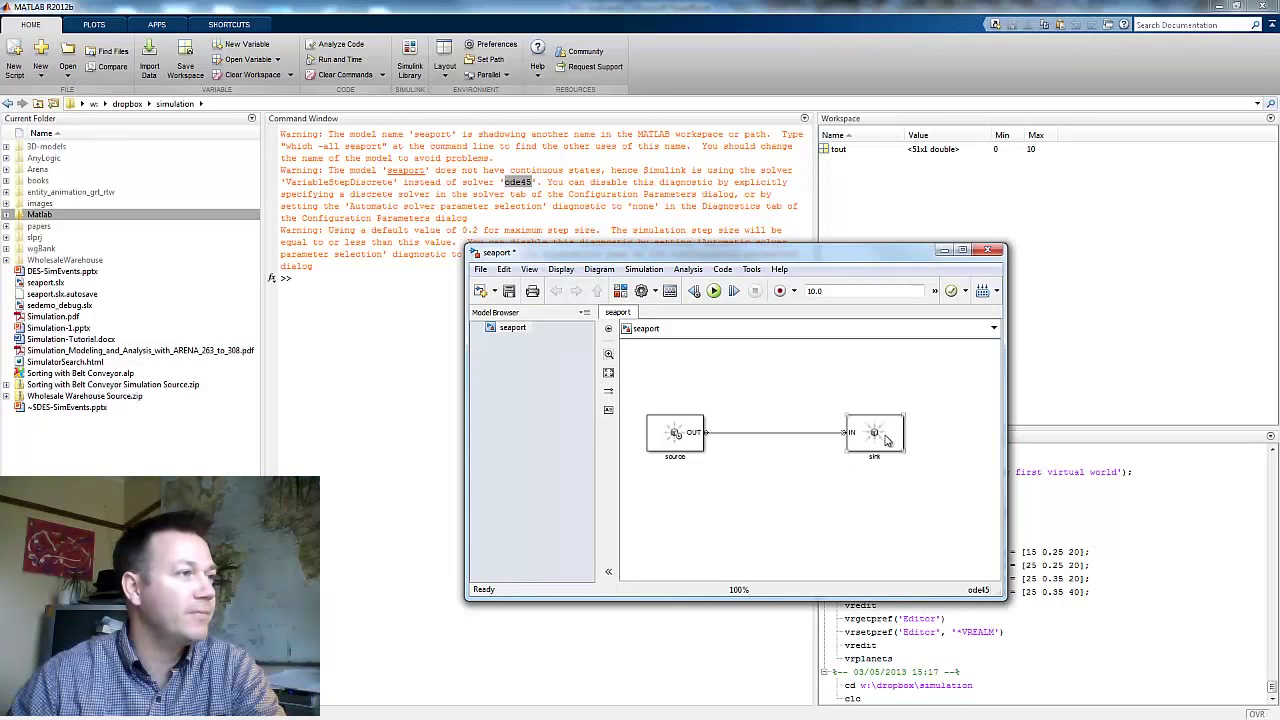
drag(885, 440, 848, 440)
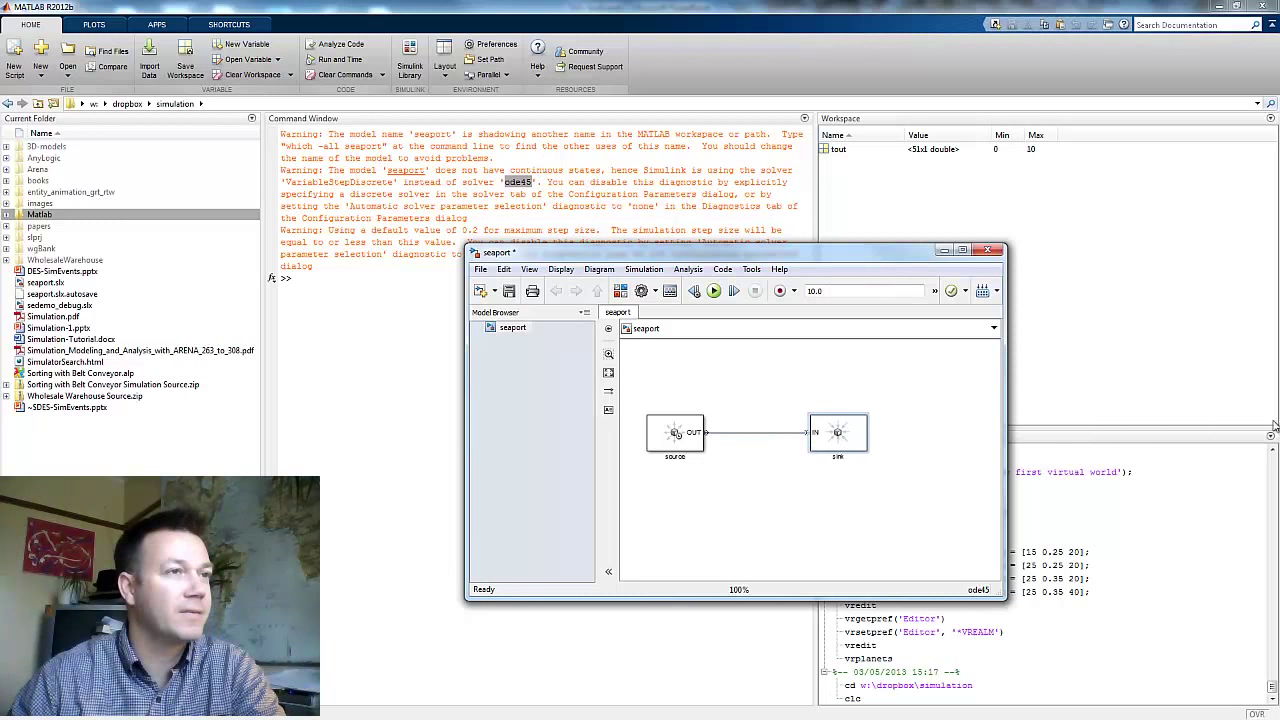
Step: Set the solver to discrete (no continuous states) in the seaport model's configuration parameters
click(655, 291)
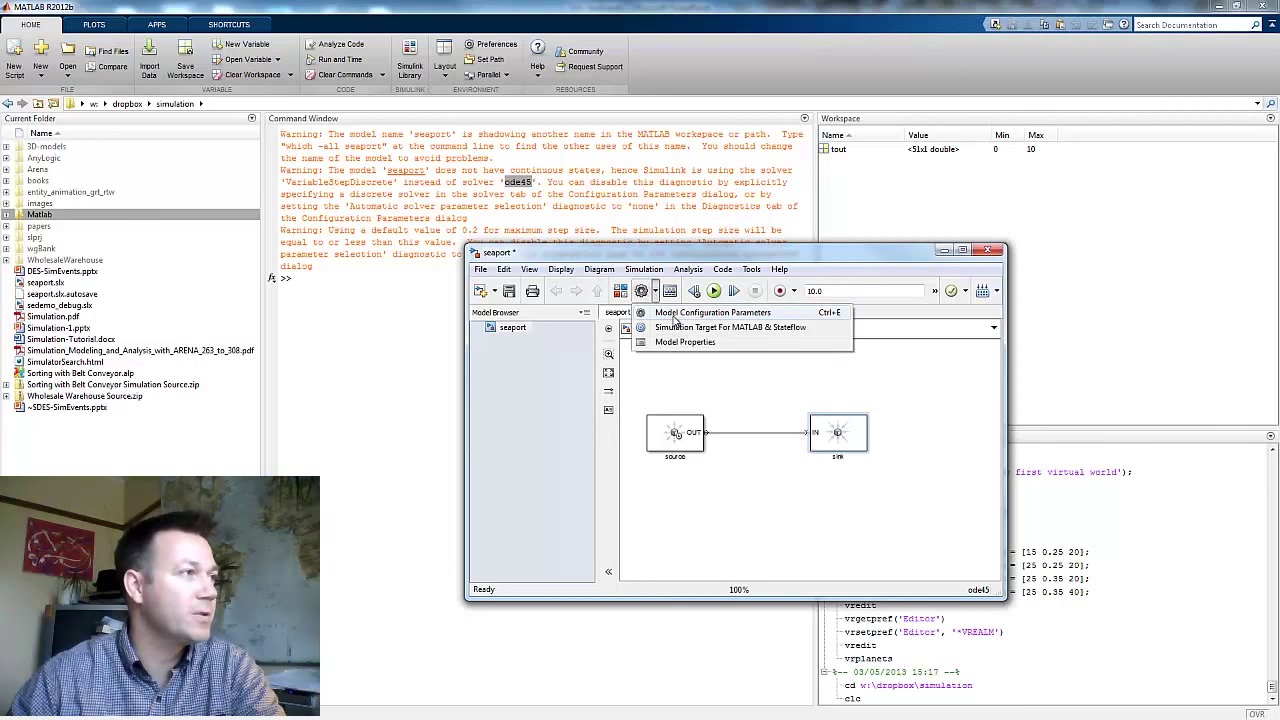
click(673, 316)
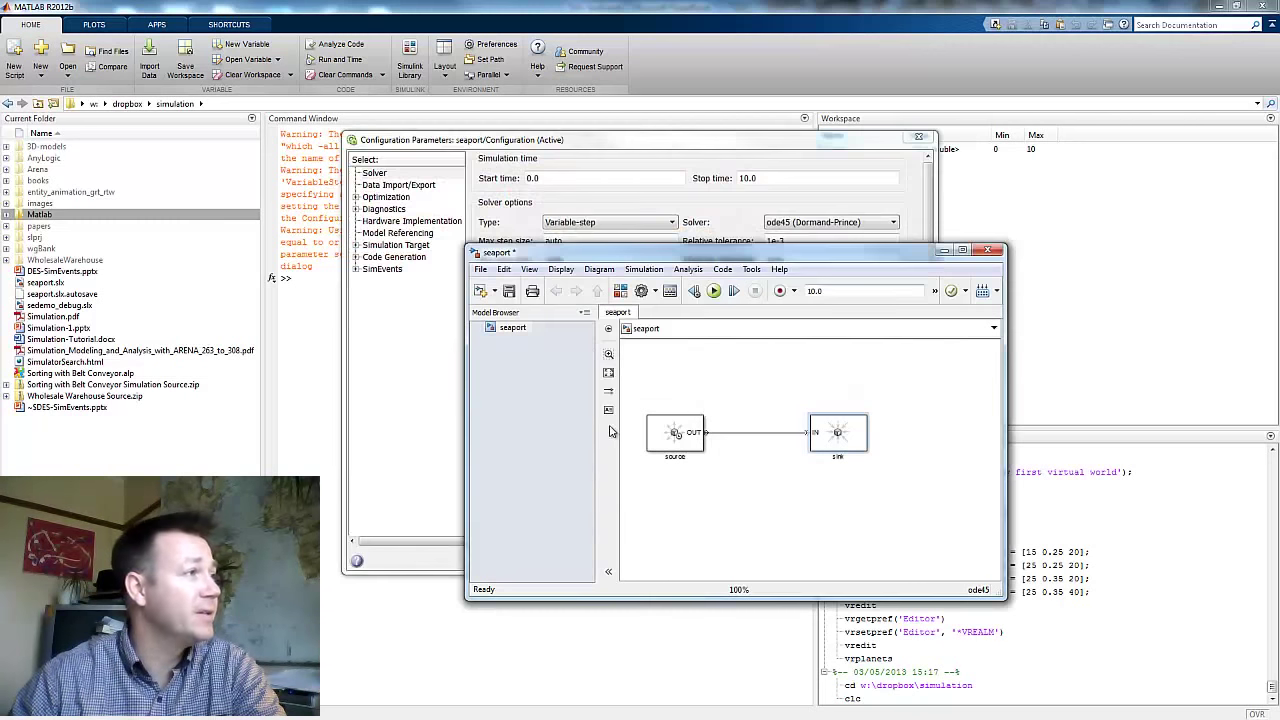
click(586, 148)
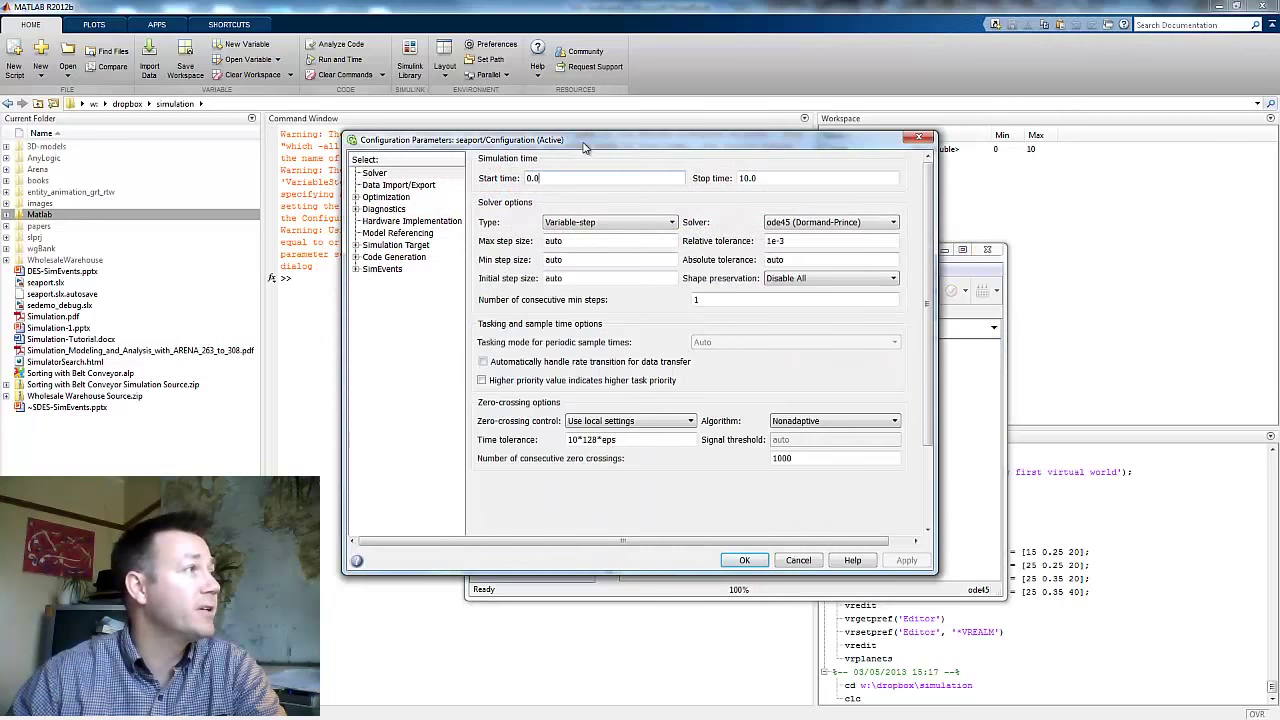
click(892, 222)
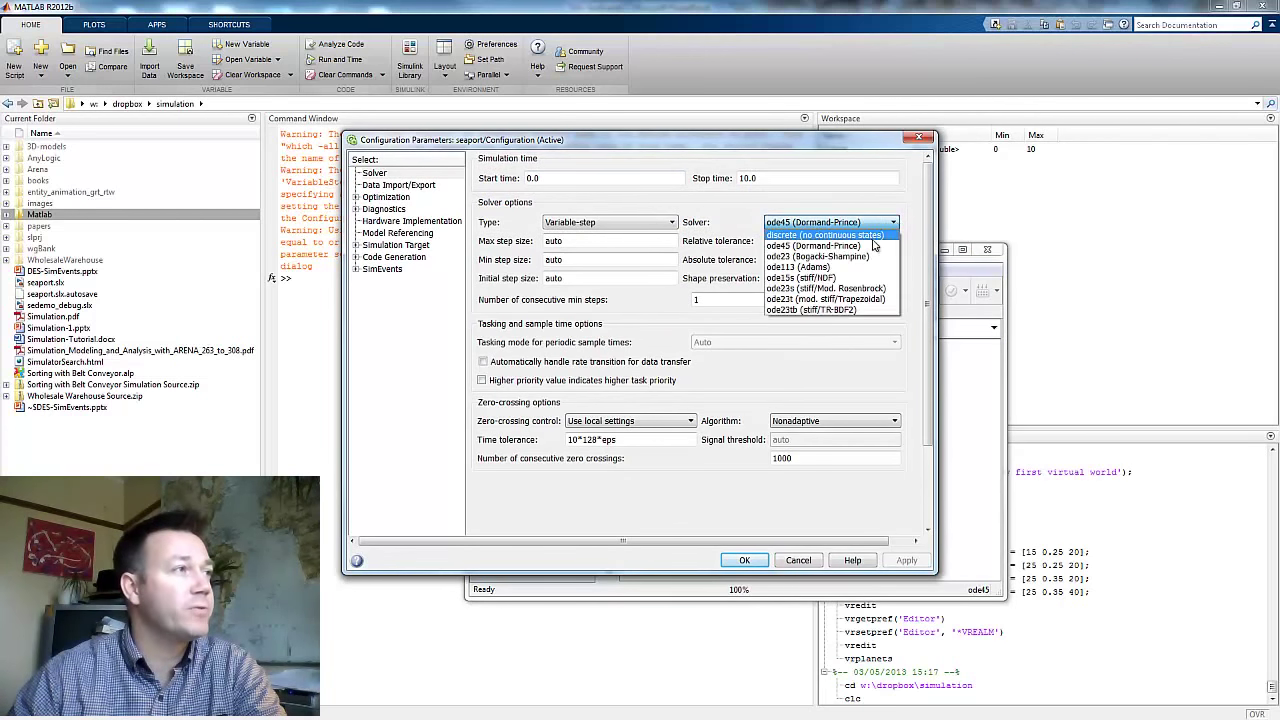
click(870, 236)
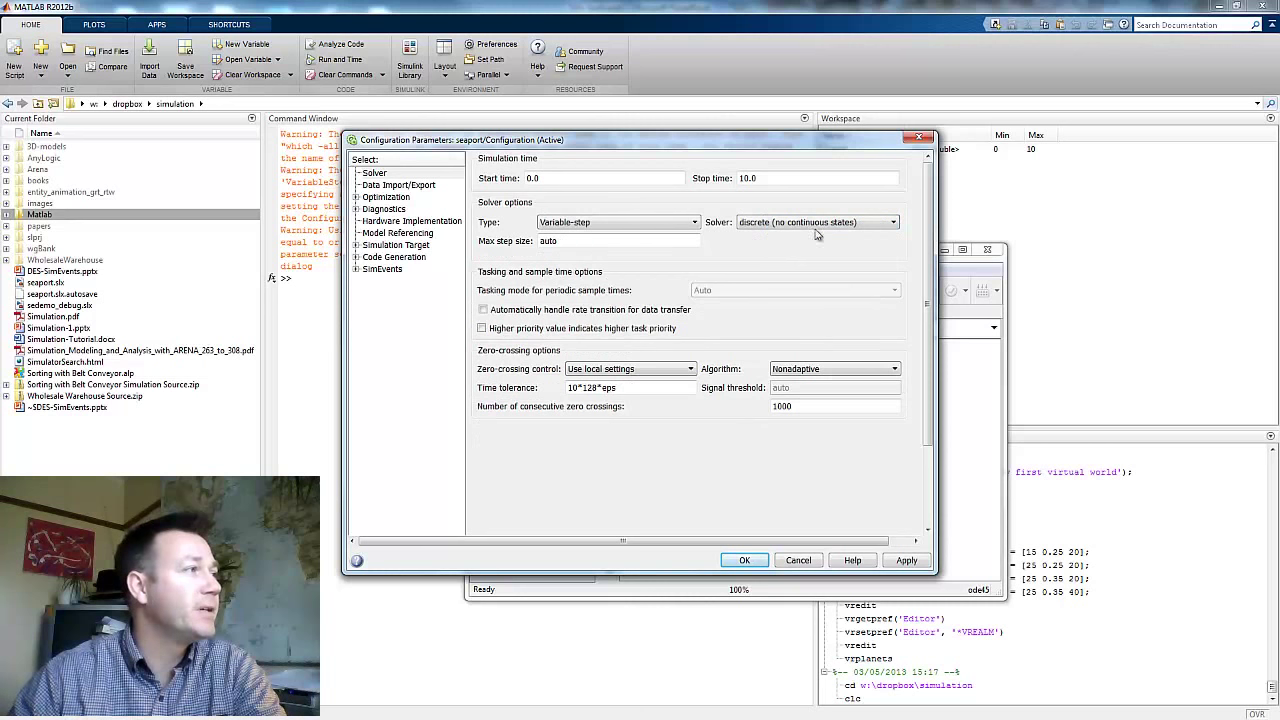
Step: Set the solver's maximum step size to inf, apply it, and accept the configuration parameters after checking the start and stop times
double_click(555, 240)
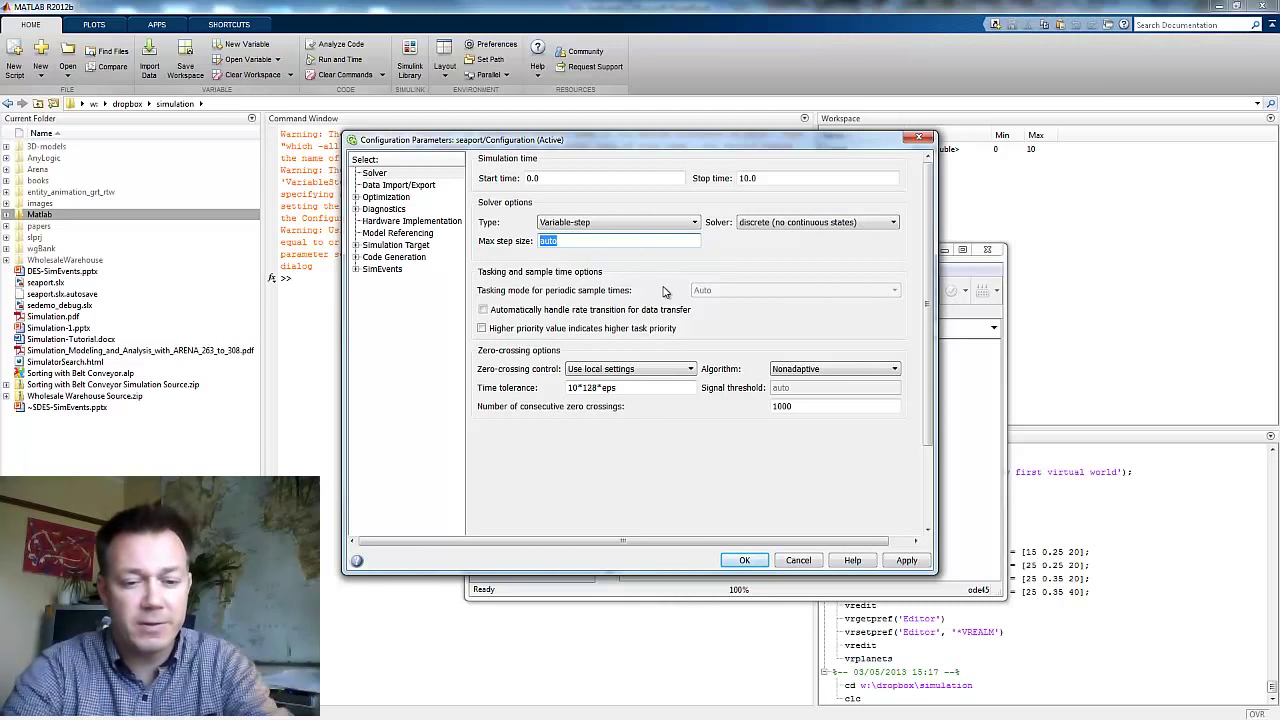
key(BackSpace)
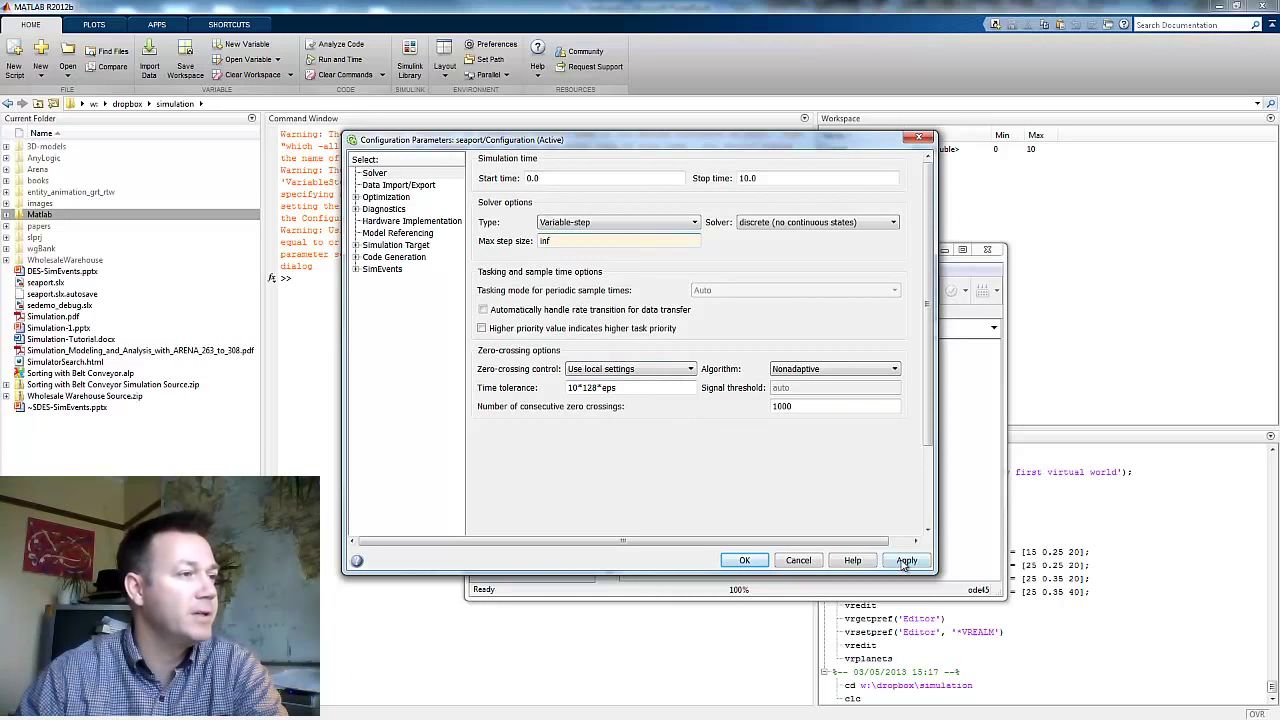
click(905, 562)
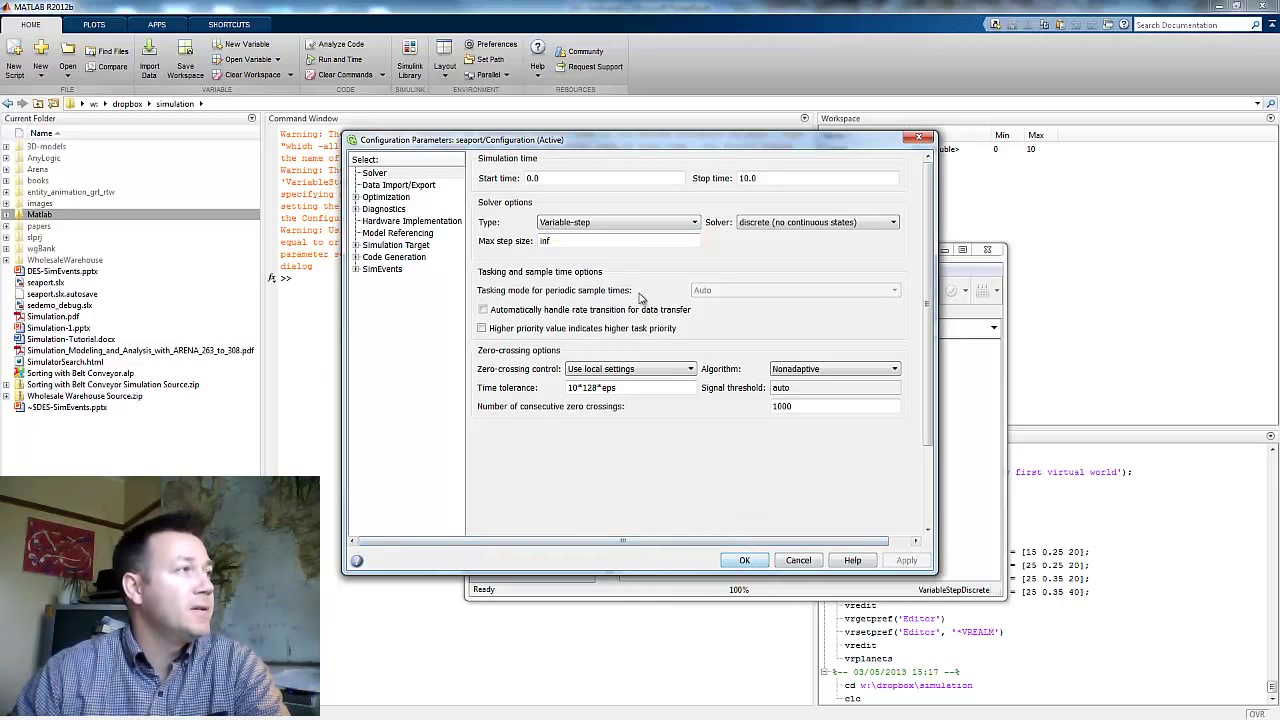
double_click(533, 177)
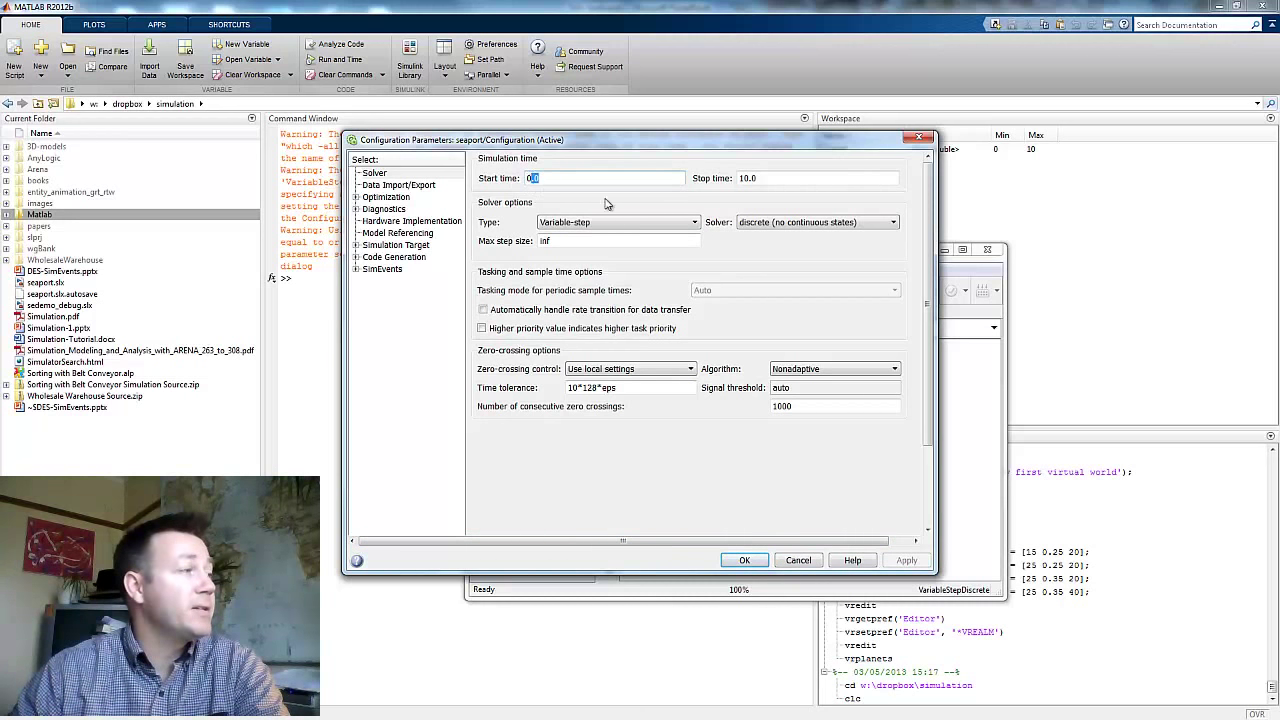
click(757, 177)
double_click(758, 177)
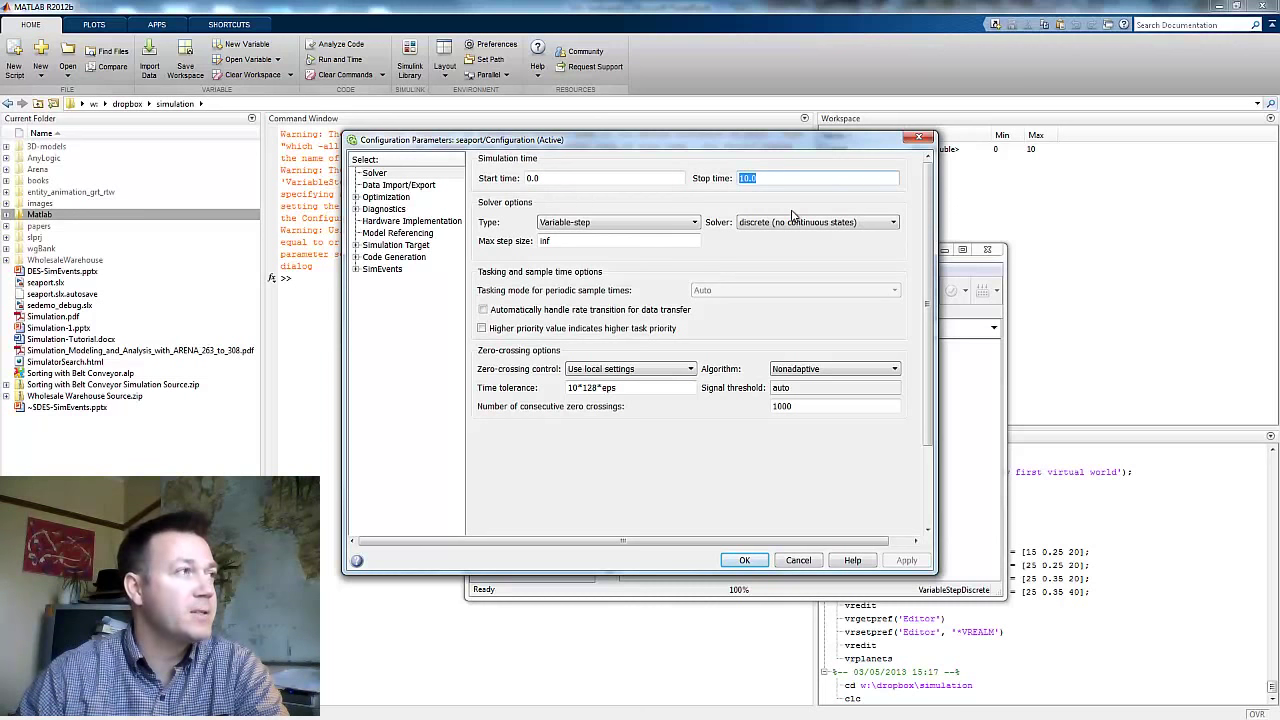
click(748, 560)
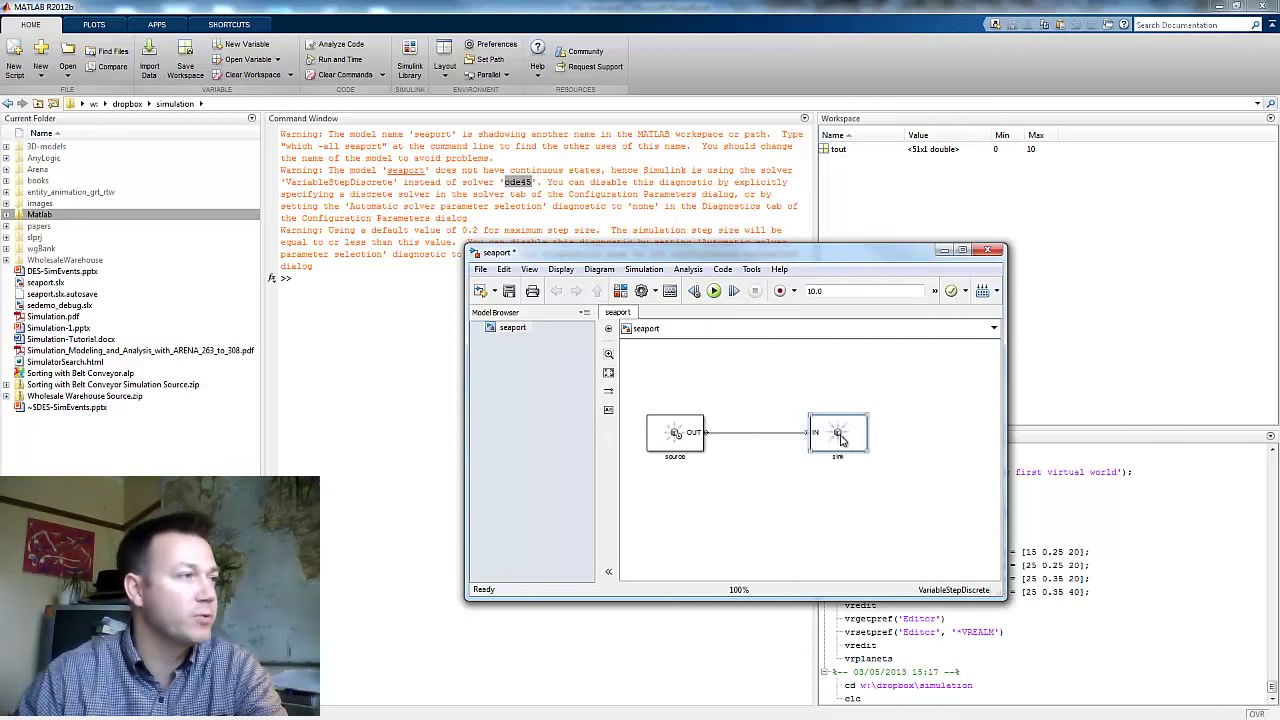
Step: Shift the sink block slightly closer to the source block and clear the Command Window with clc
drag(840, 437, 814, 438)
click(810, 478)
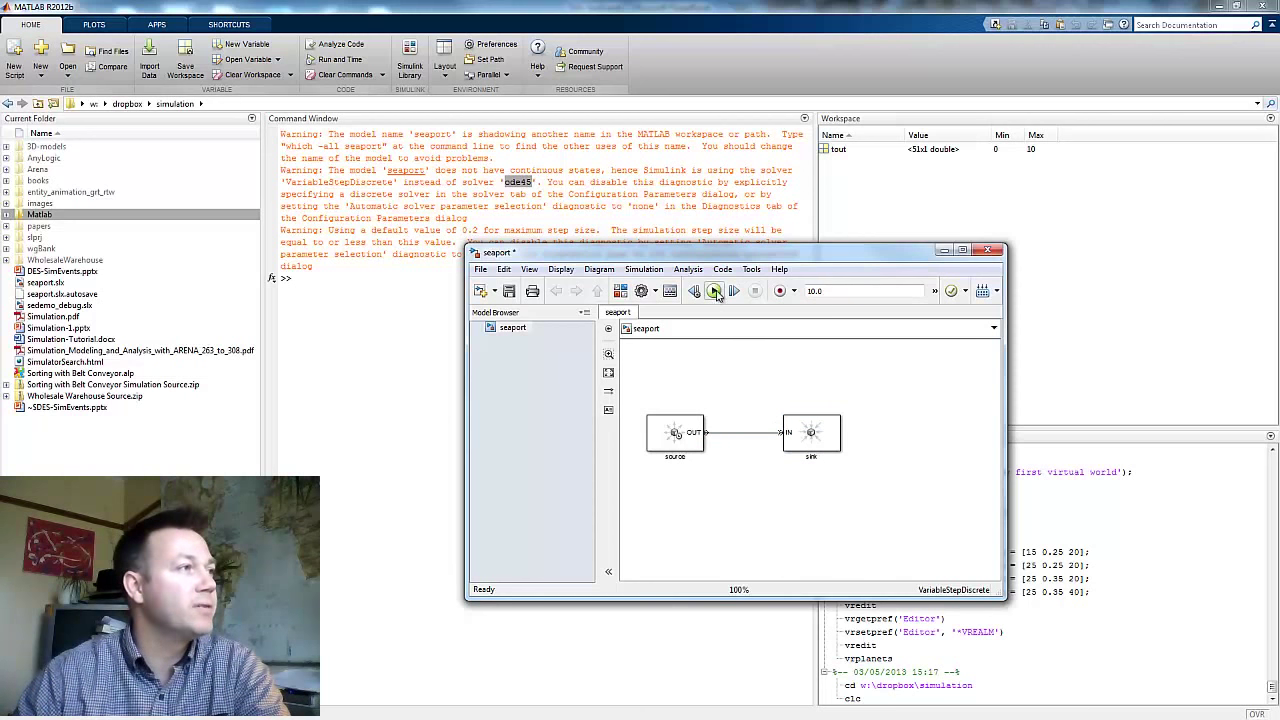
click(356, 290)
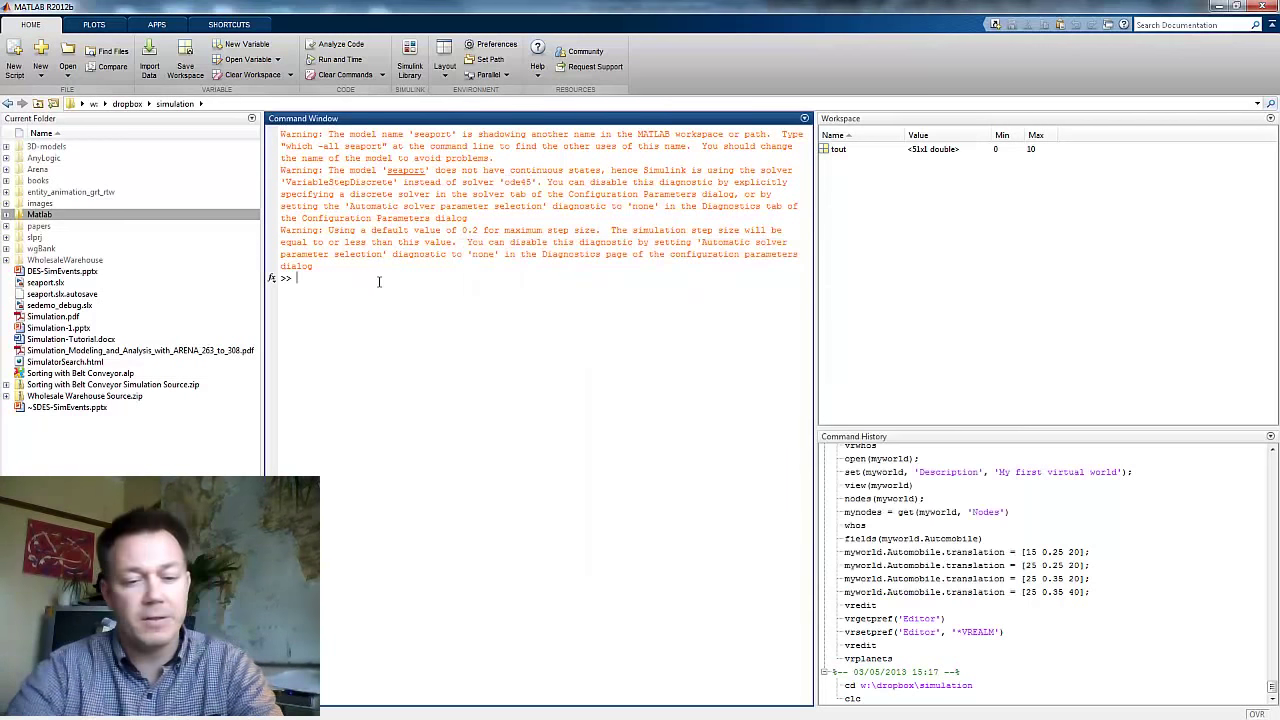
text(clc)
key(Return)
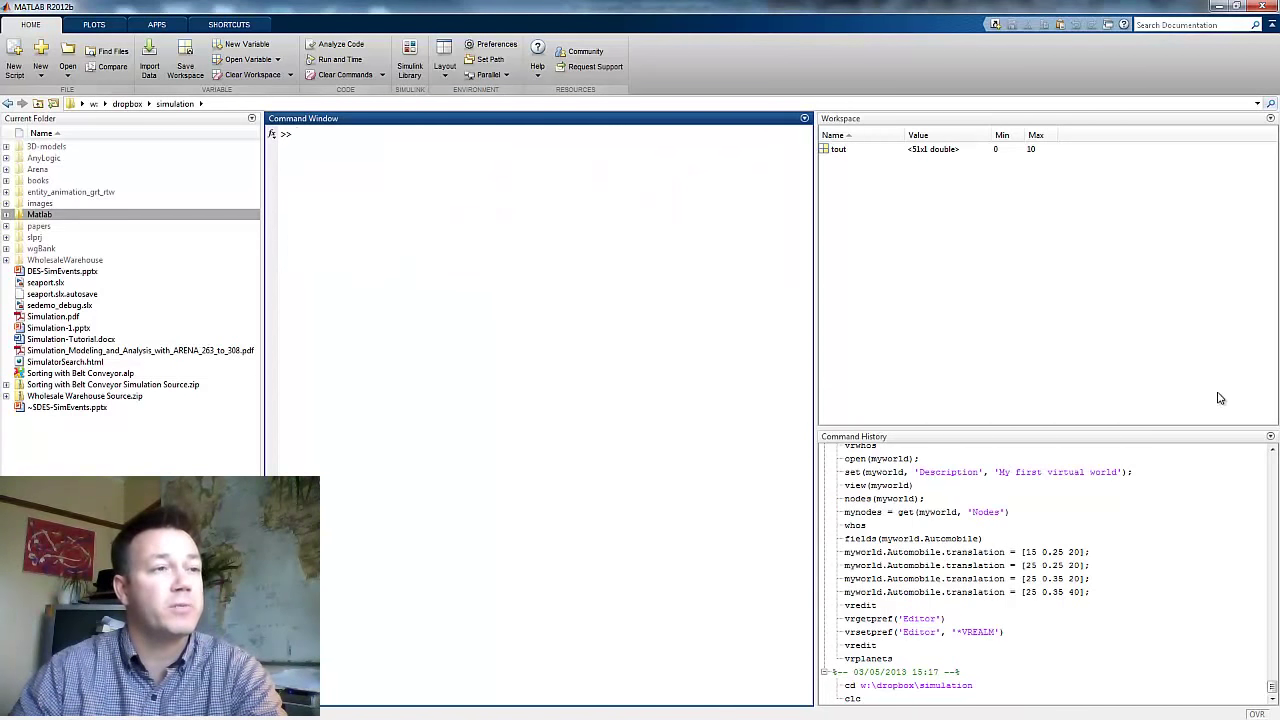
Step: Return to the seaport model and run the simulation with the discrete solver
key(alt+Tab)
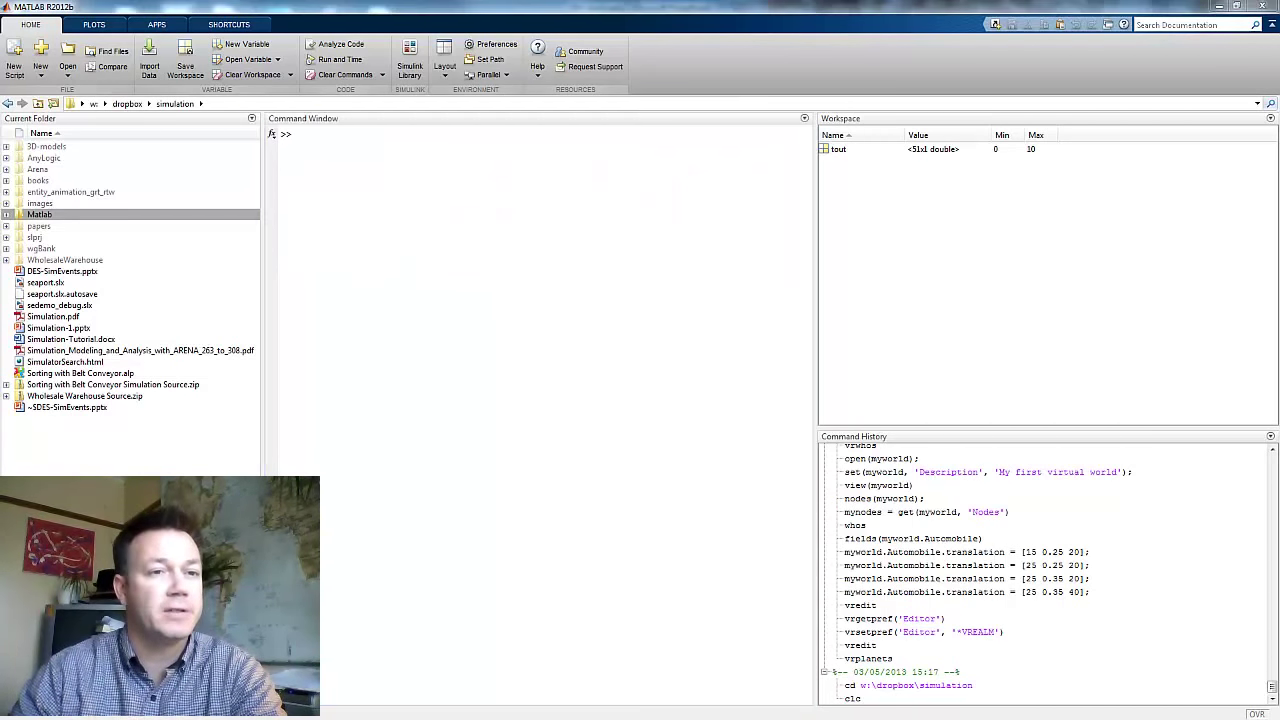
key(alt+Tab)
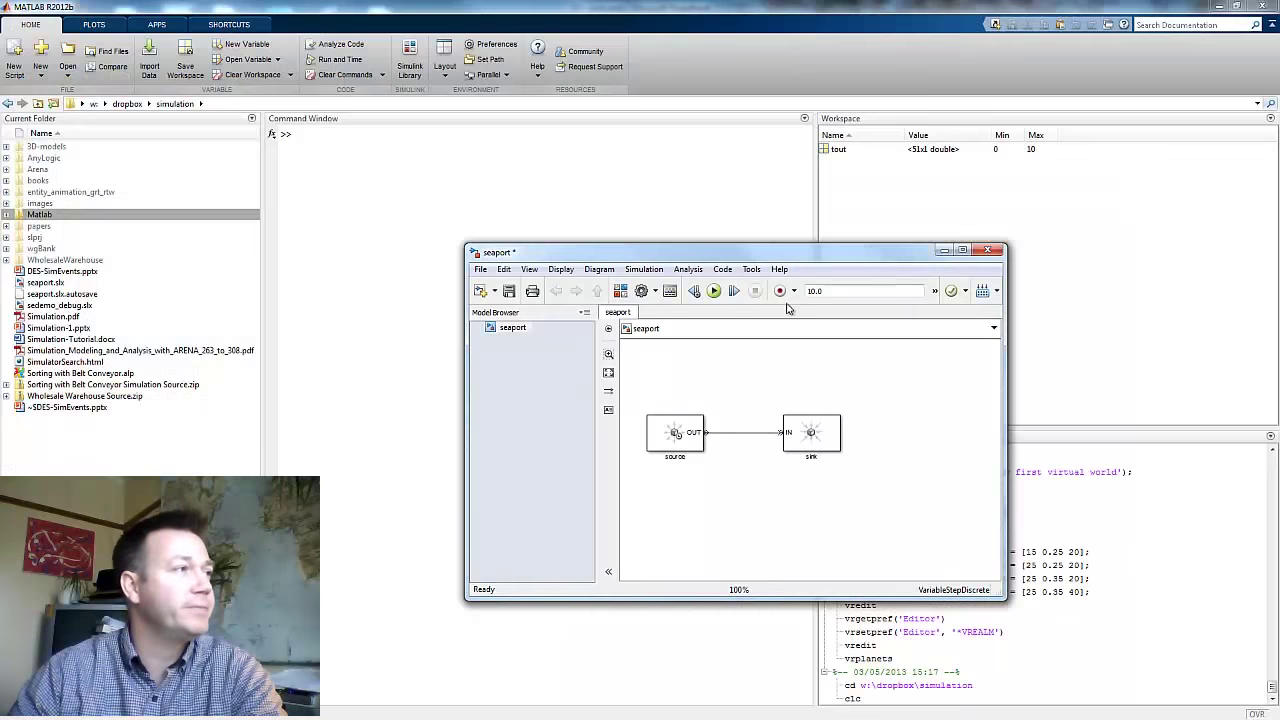
click(714, 291)
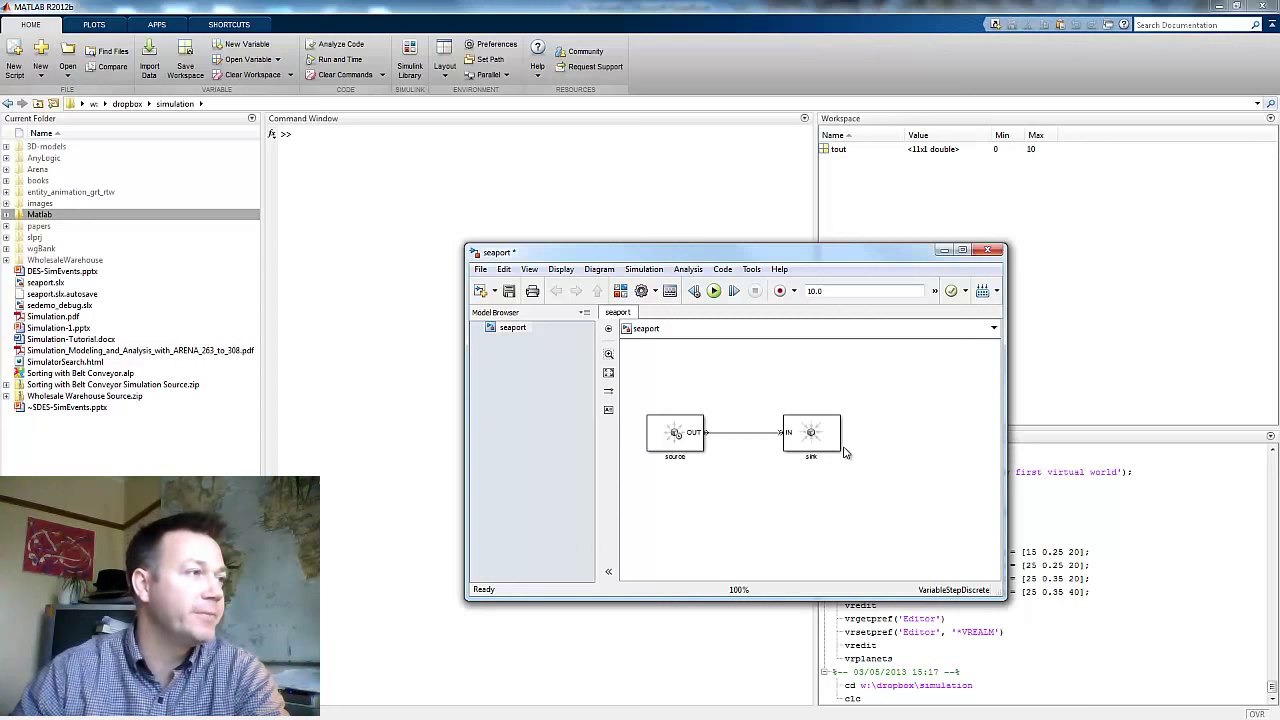
Step: Move the sink block farther from the source block and delete the line connecting them
drag(802, 440, 892, 440)
click(836, 435)
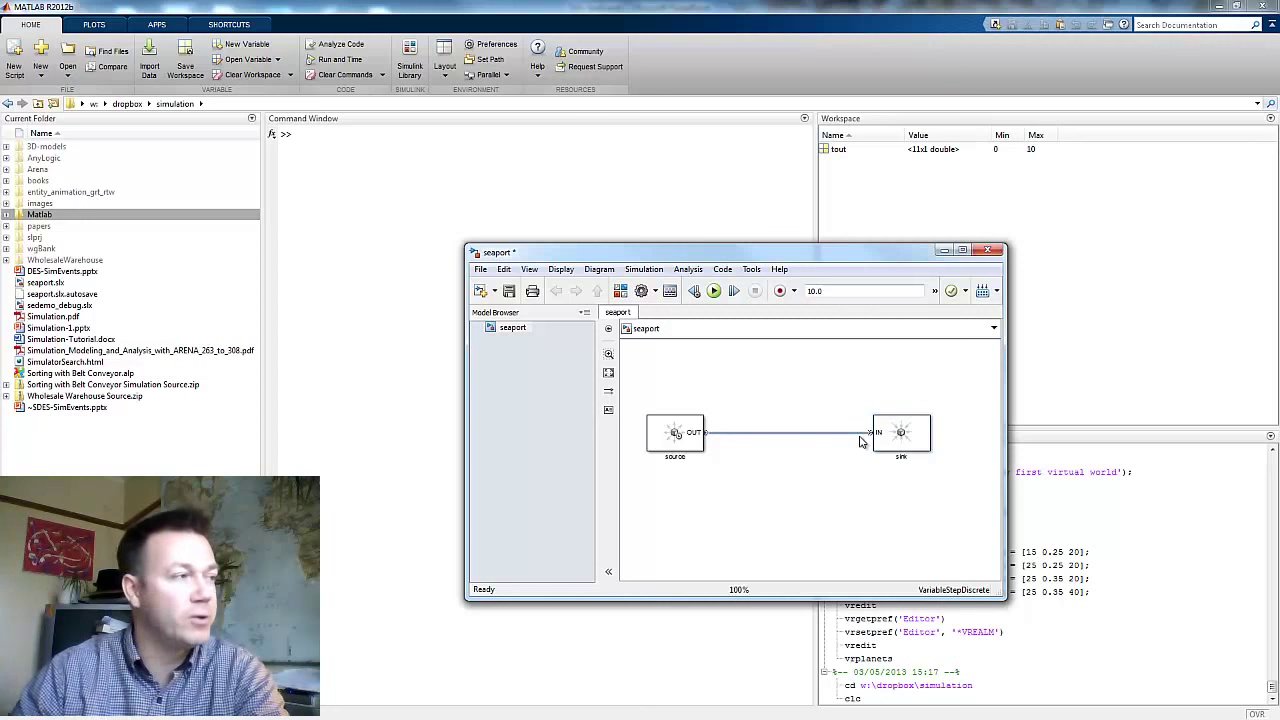
key(Delete)
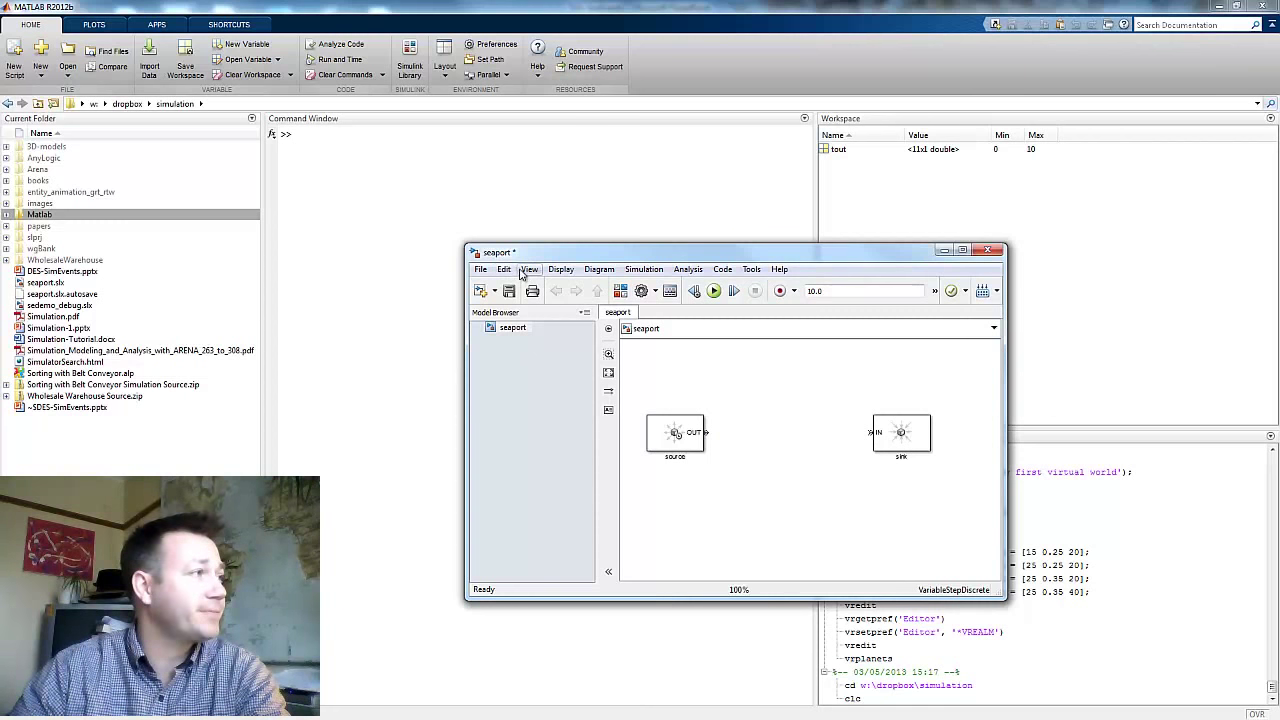
Step: Add a Single Server block from the SimEvents Servers library between the source and sink blocks
key(alt+Tab)
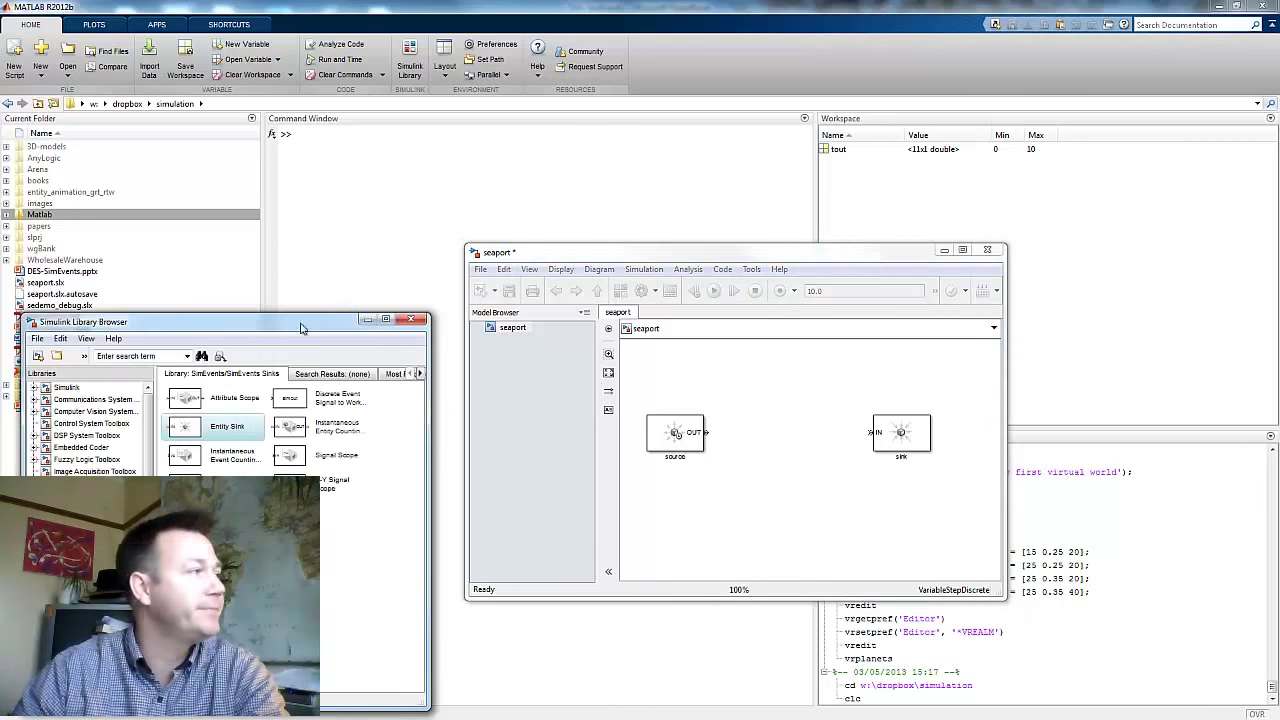
drag(280, 316, 293, 202)
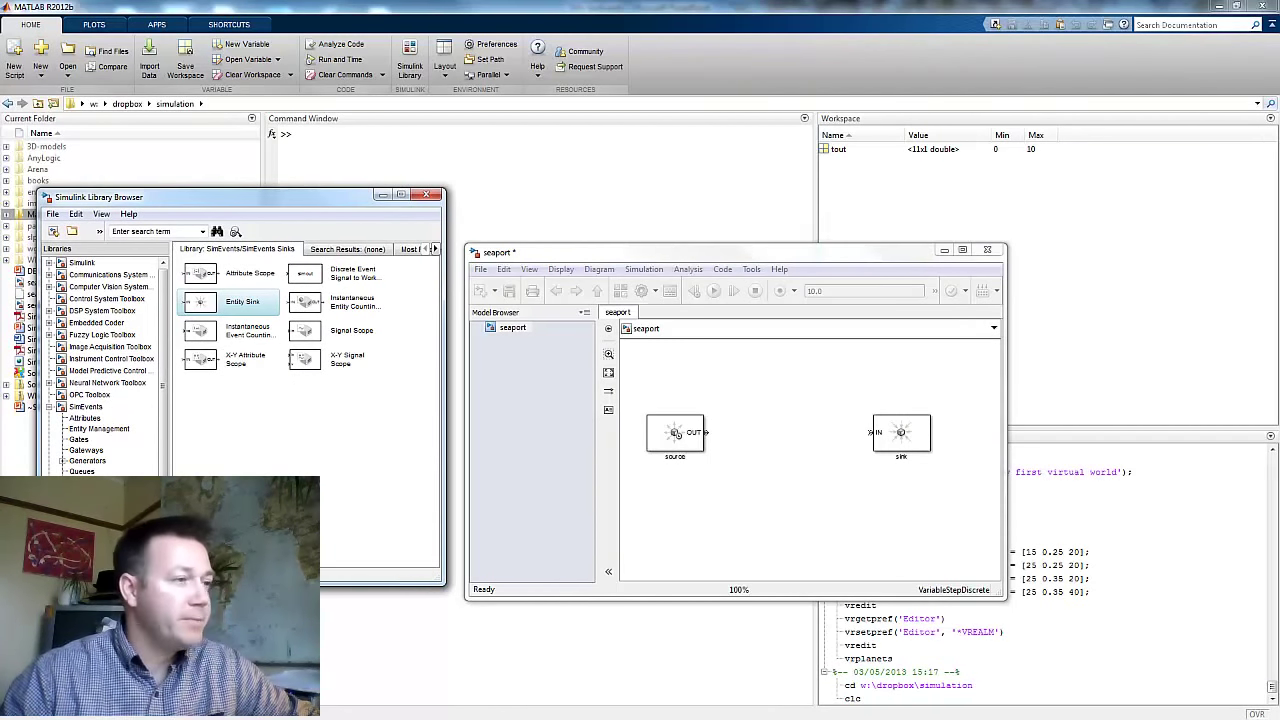
click(86, 462)
click(84, 493)
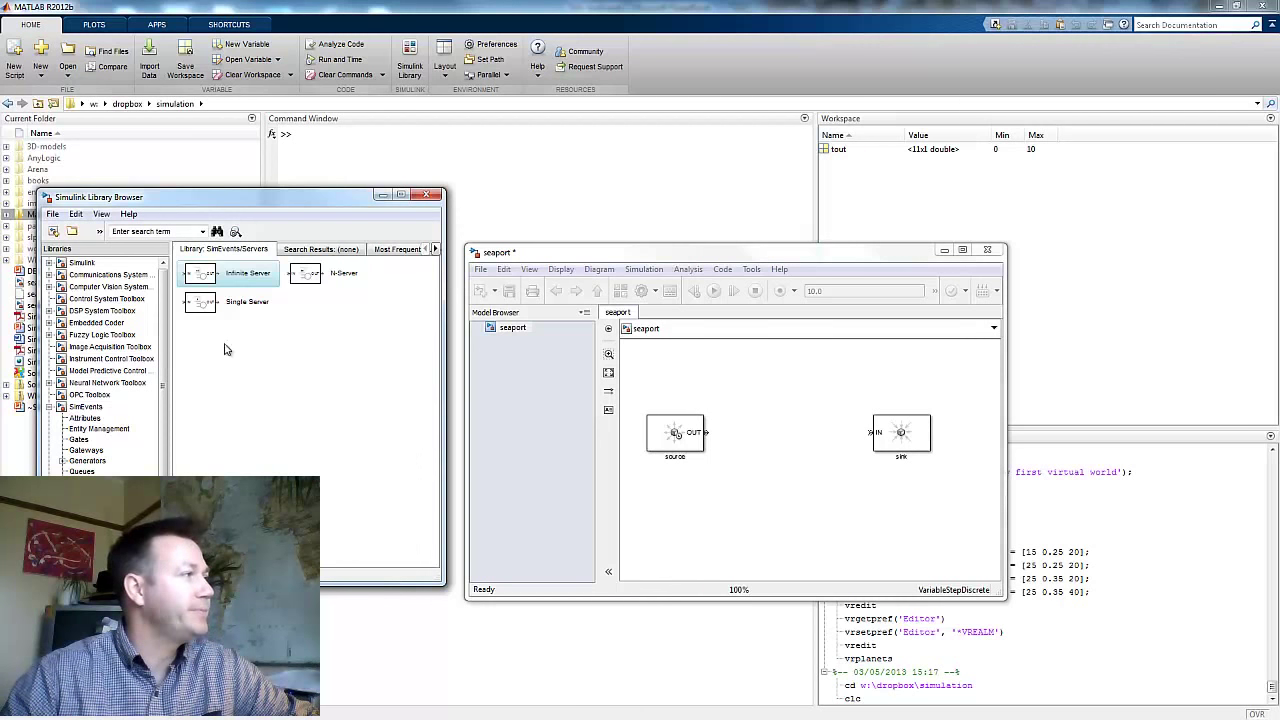
click(240, 312)
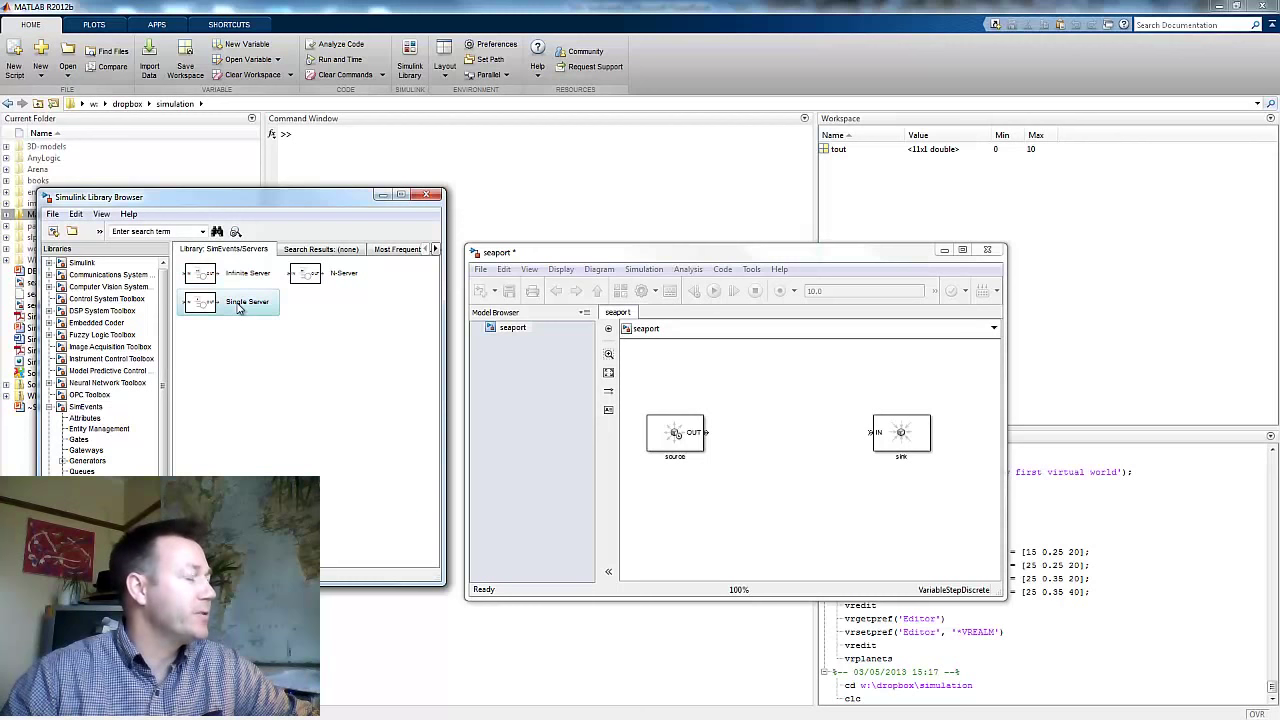
drag(230, 310, 815, 438)
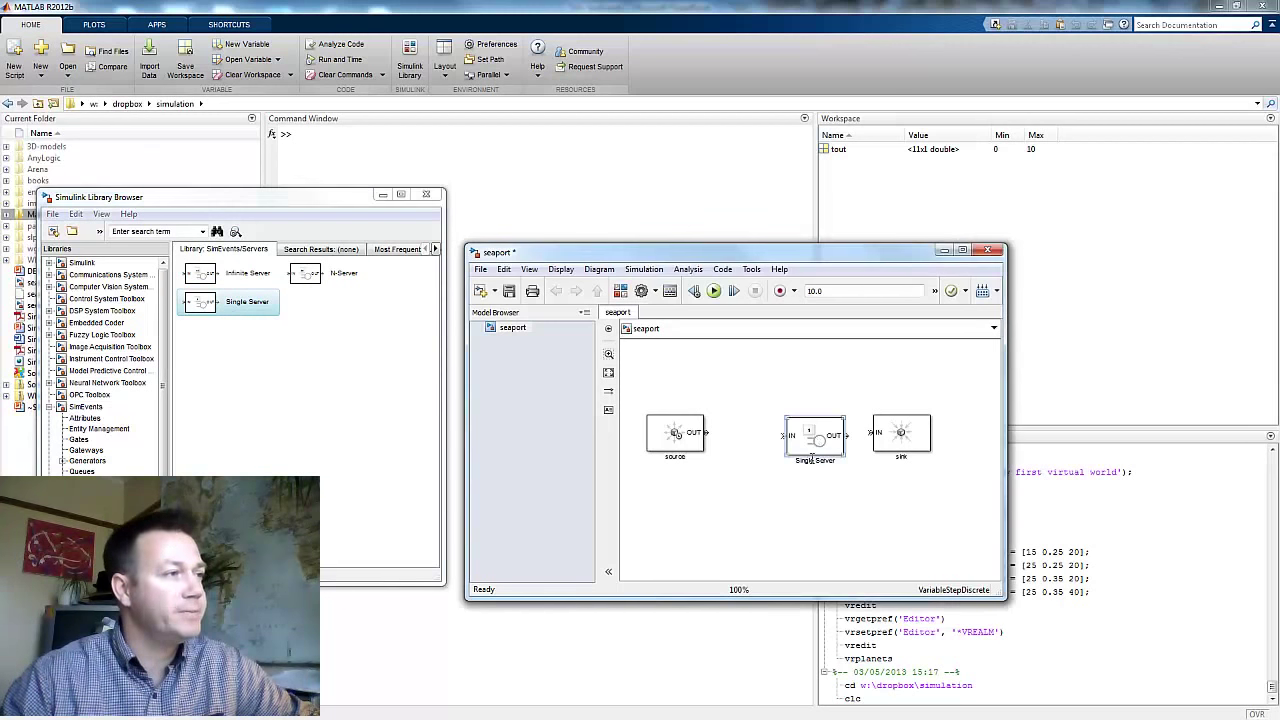
Step: Rename the Single Server block as server and align the sink and source blocks horizontally with it
double_click(825, 460)
triple_click(806, 460)
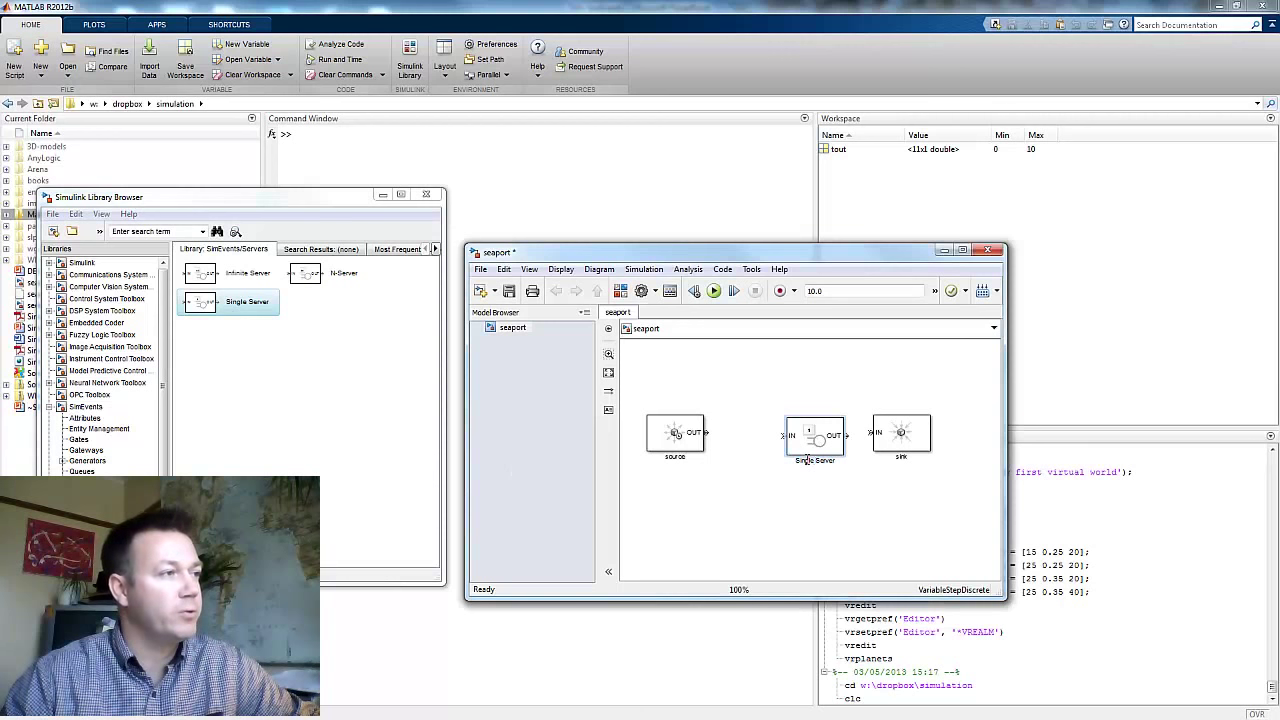
text(s)
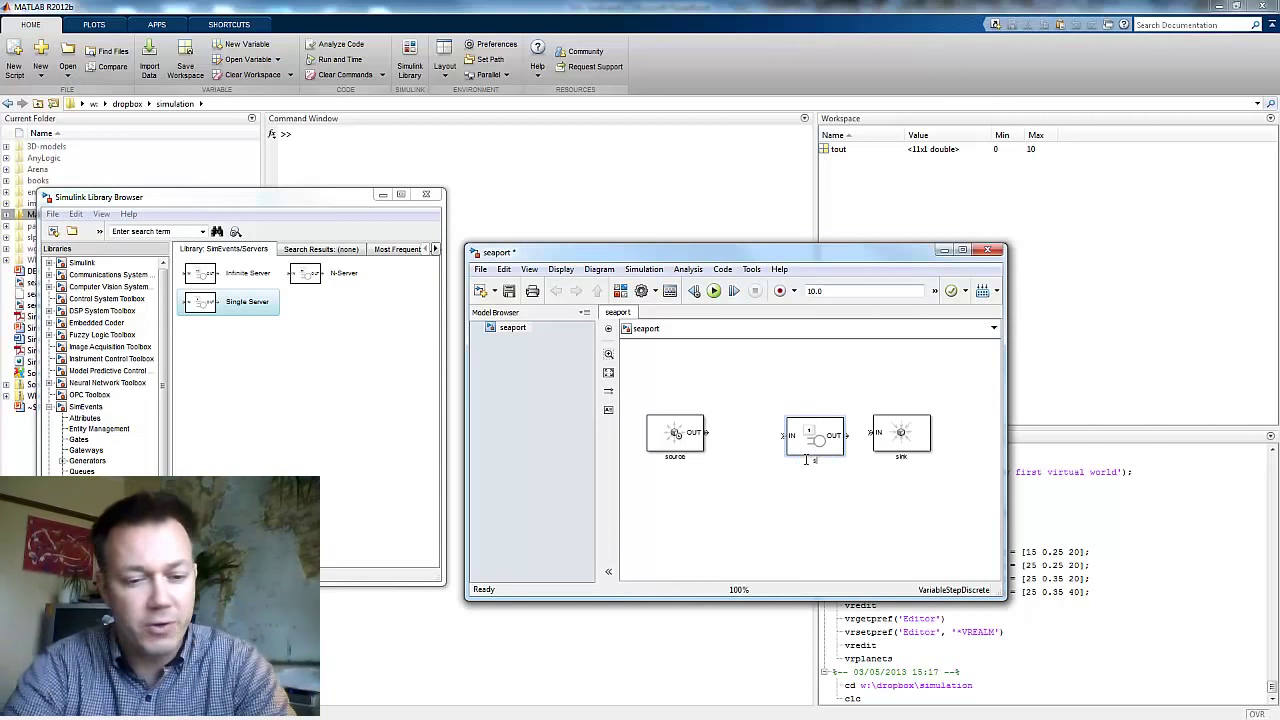
text(erver)
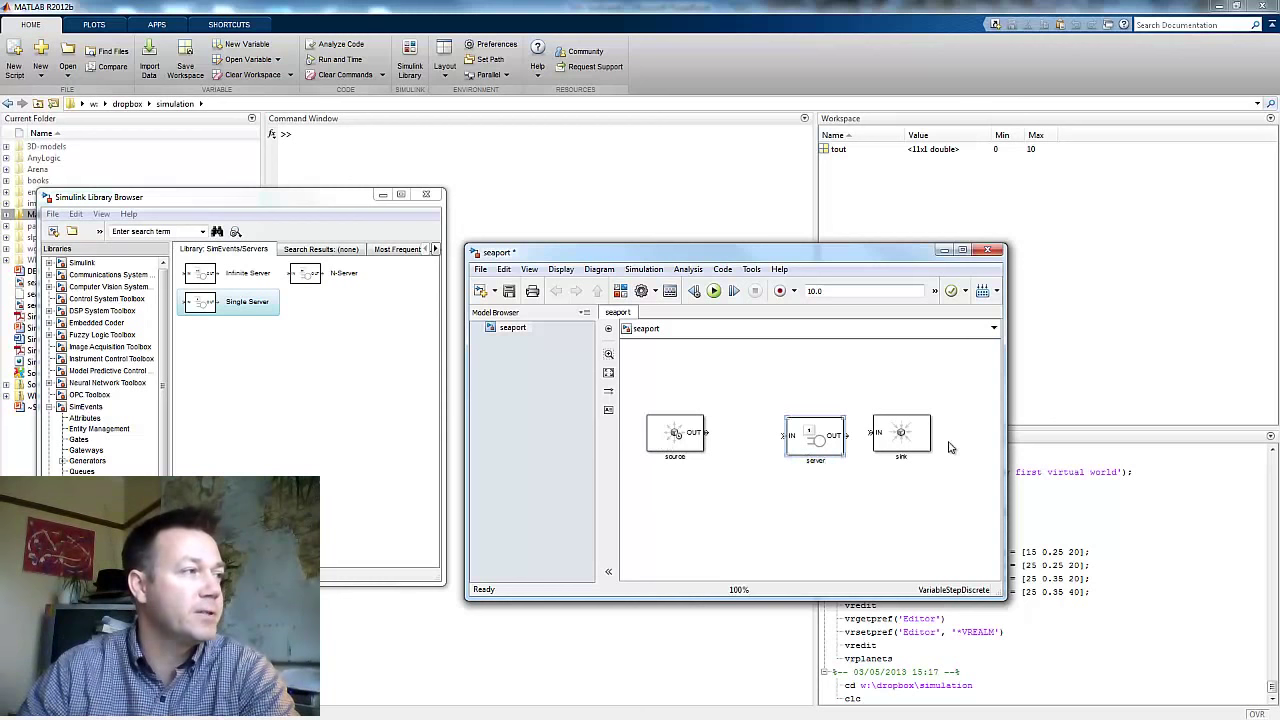
drag(907, 443, 920, 445)
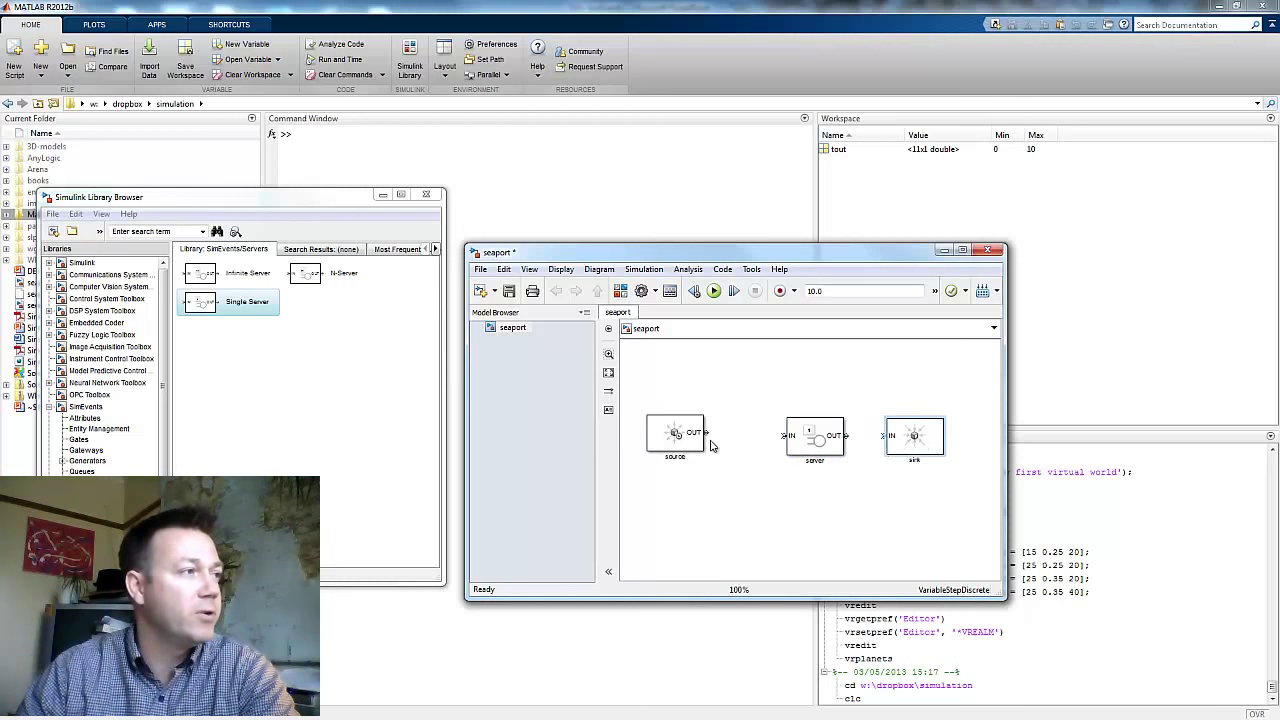
drag(697, 444, 697, 447)
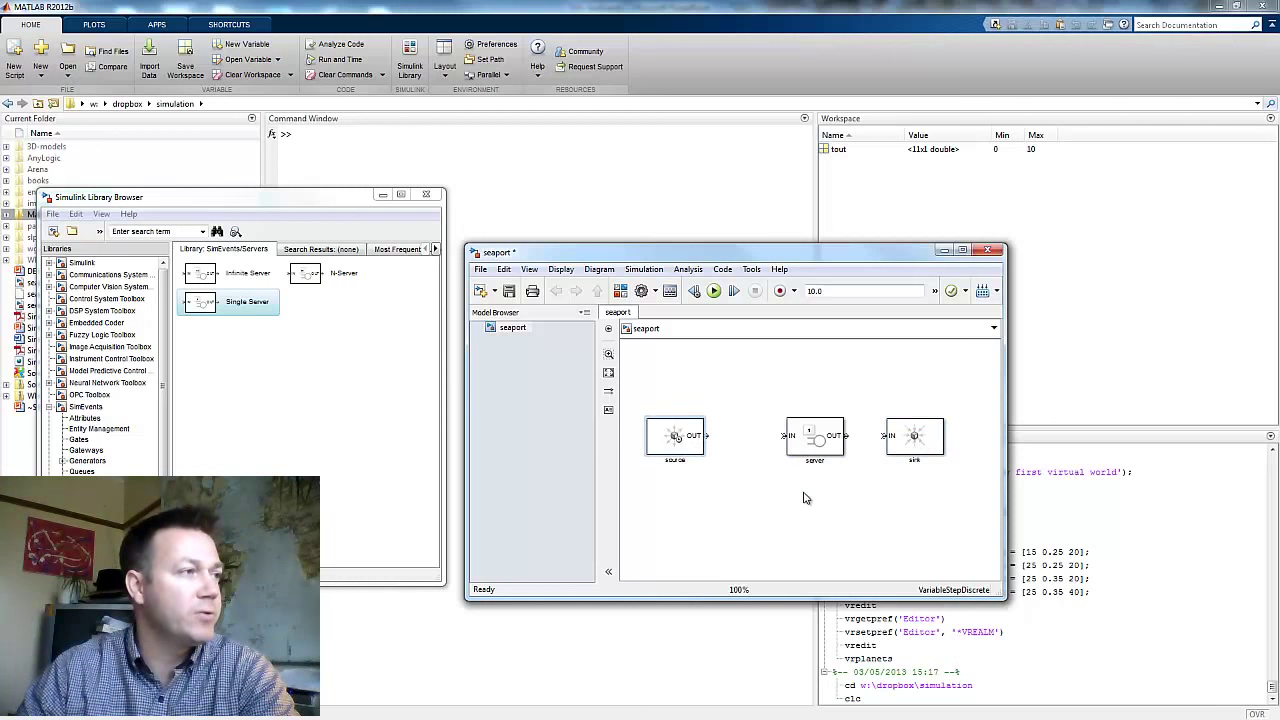
Step: Shift the server block toward the sink and add a FIFO Queue block from the SimEvents Queues library between source and server
click(816, 447)
drag(816, 443, 826, 443)
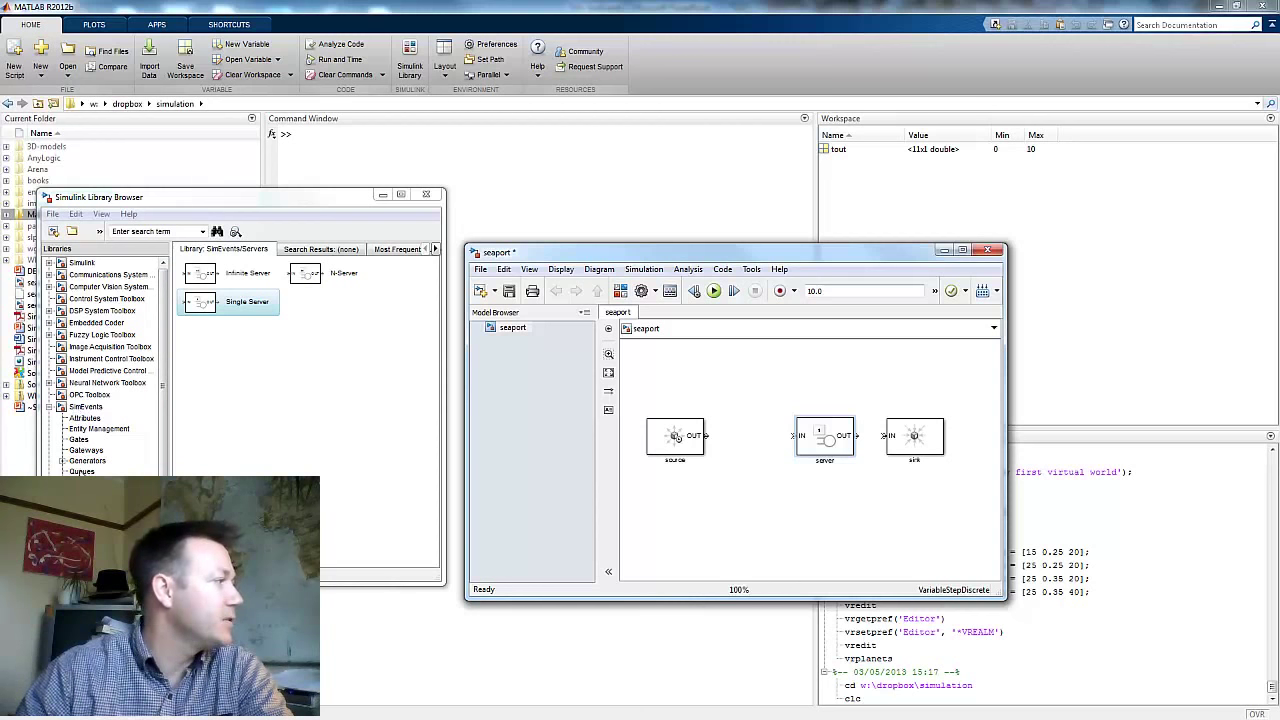
click(81, 471)
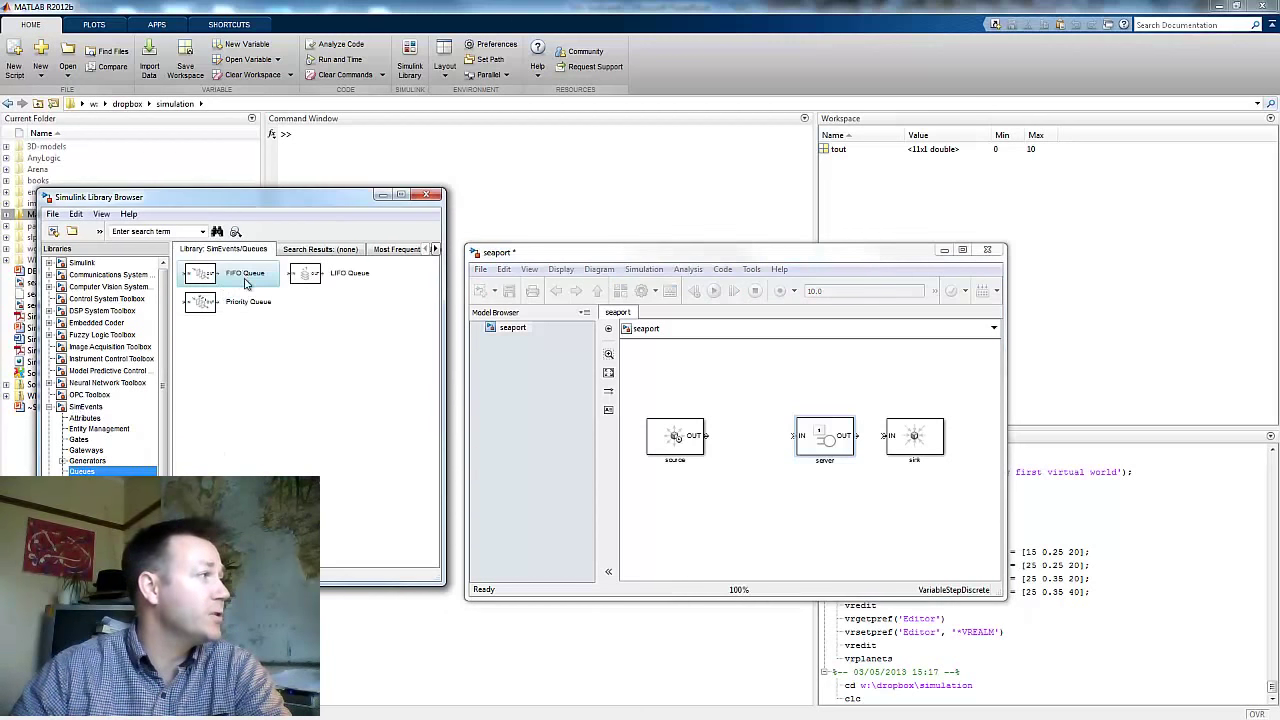
drag(230, 274, 752, 440)
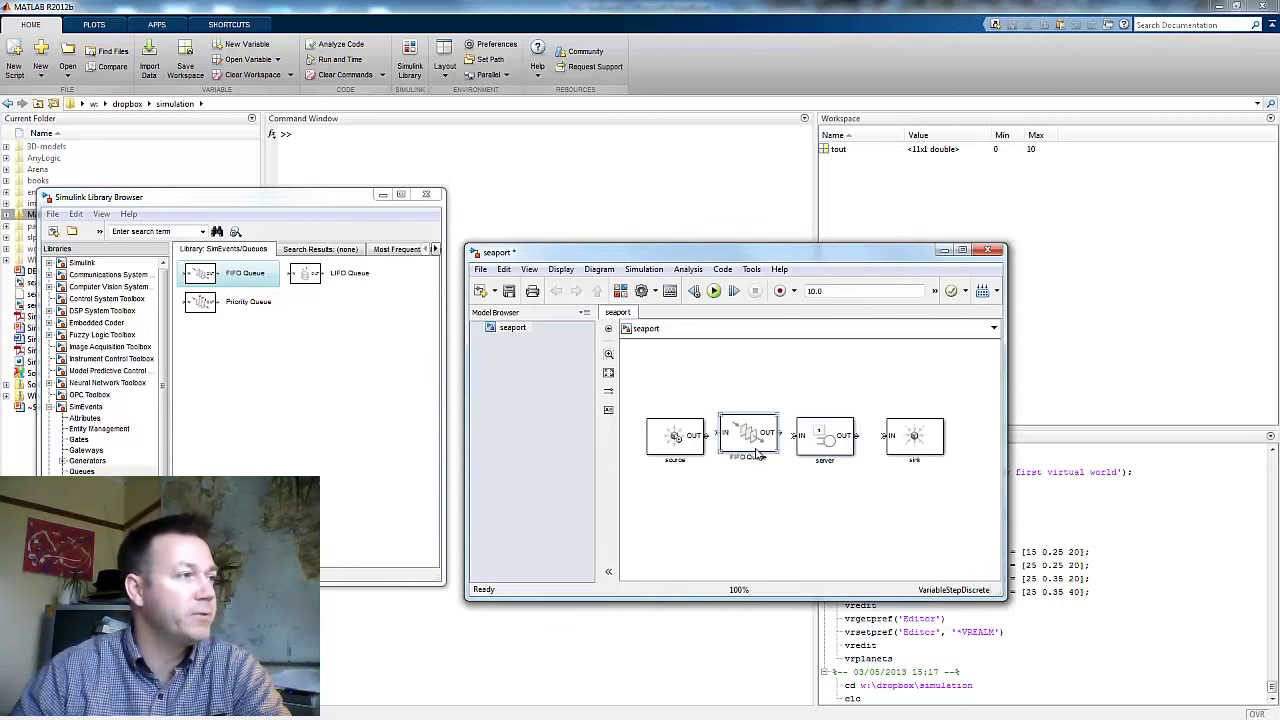
Step: Space out and connect the source, FIFO Queue, server and sink blocks in sequence, and run the simulation
drag(914, 440, 938, 440)
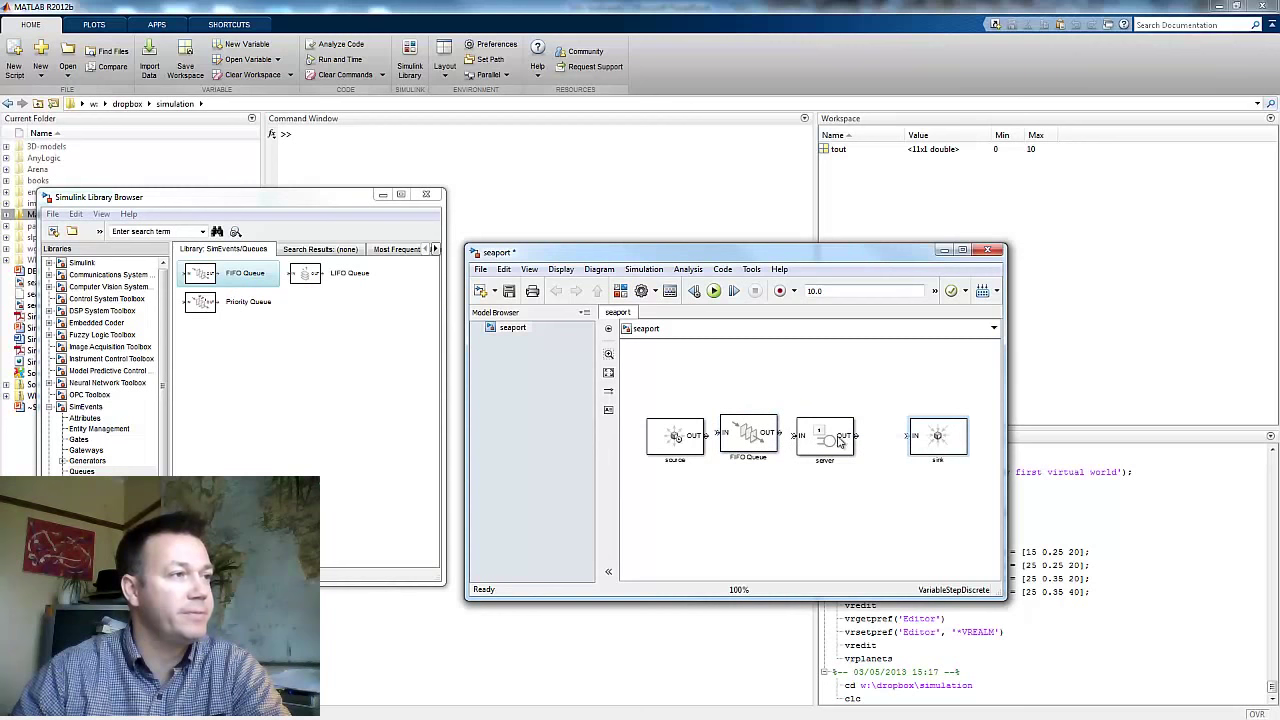
drag(840, 444, 857, 444)
drag(763, 446, 730, 436)
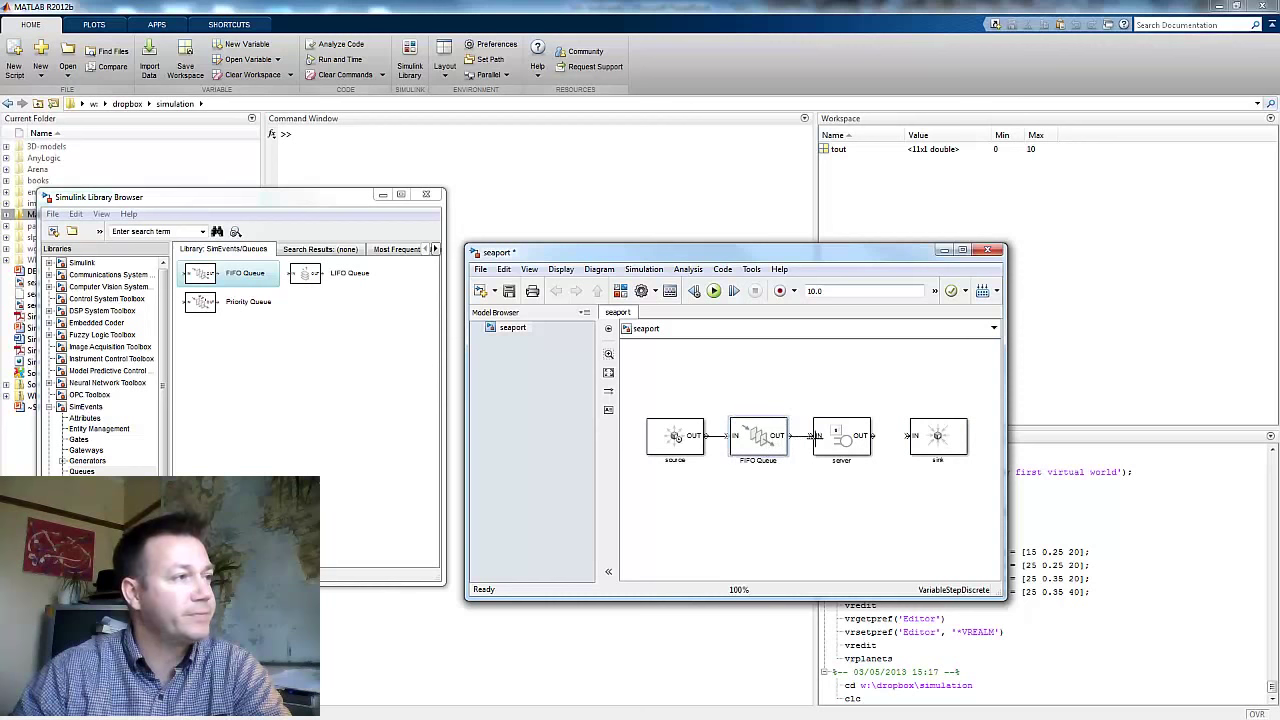
drag(873, 436, 912, 436)
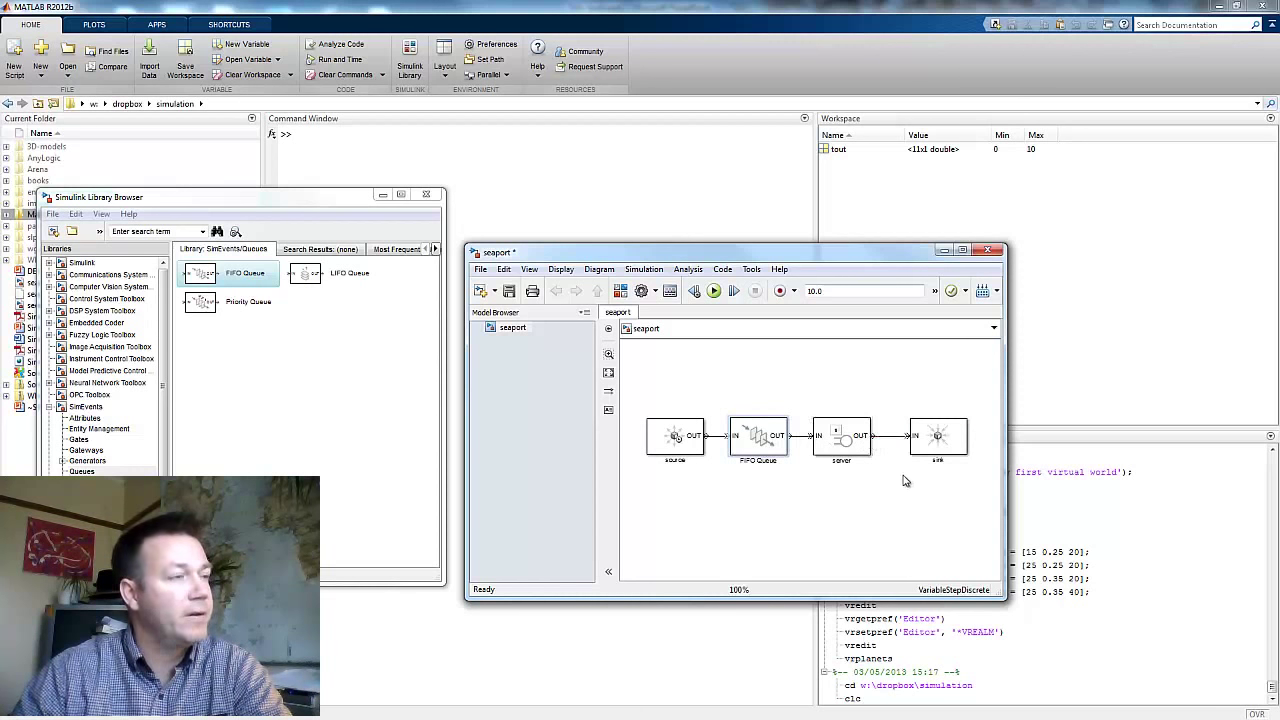
click(713, 290)
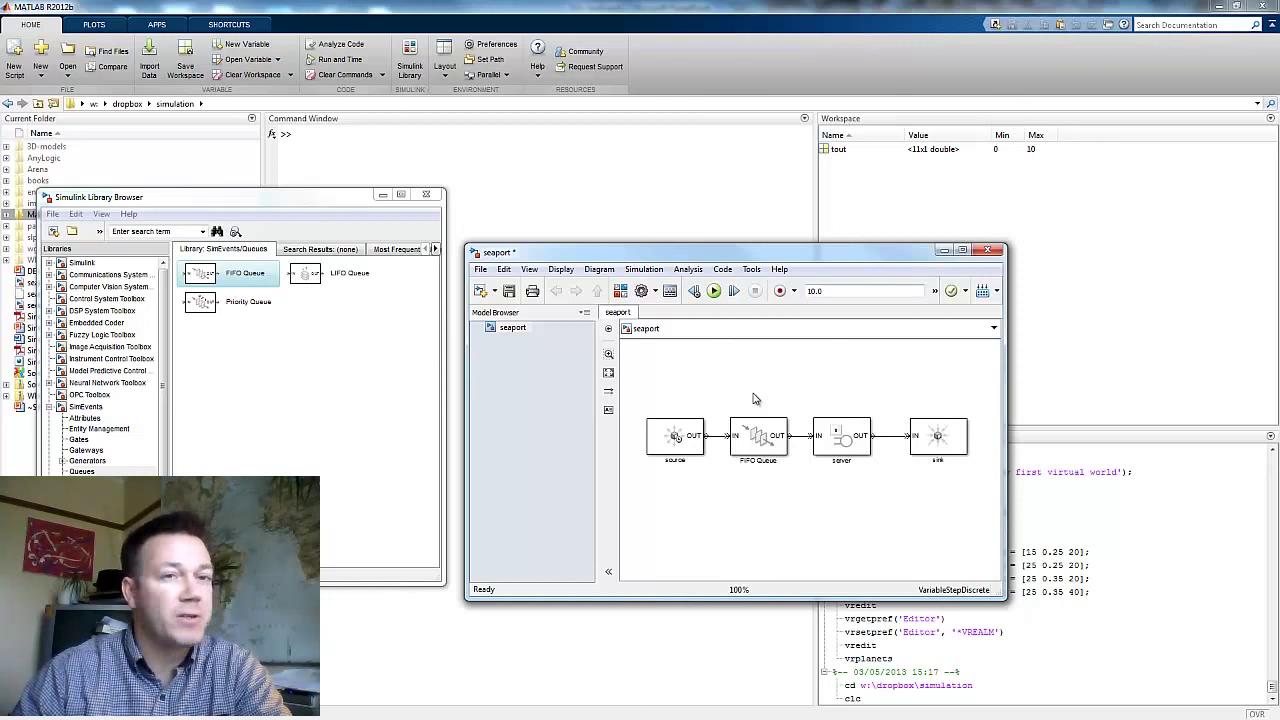
Step: Move the sink block slightly closer to the server and the source block slightly away from the FIFO Queue
click(952, 444)
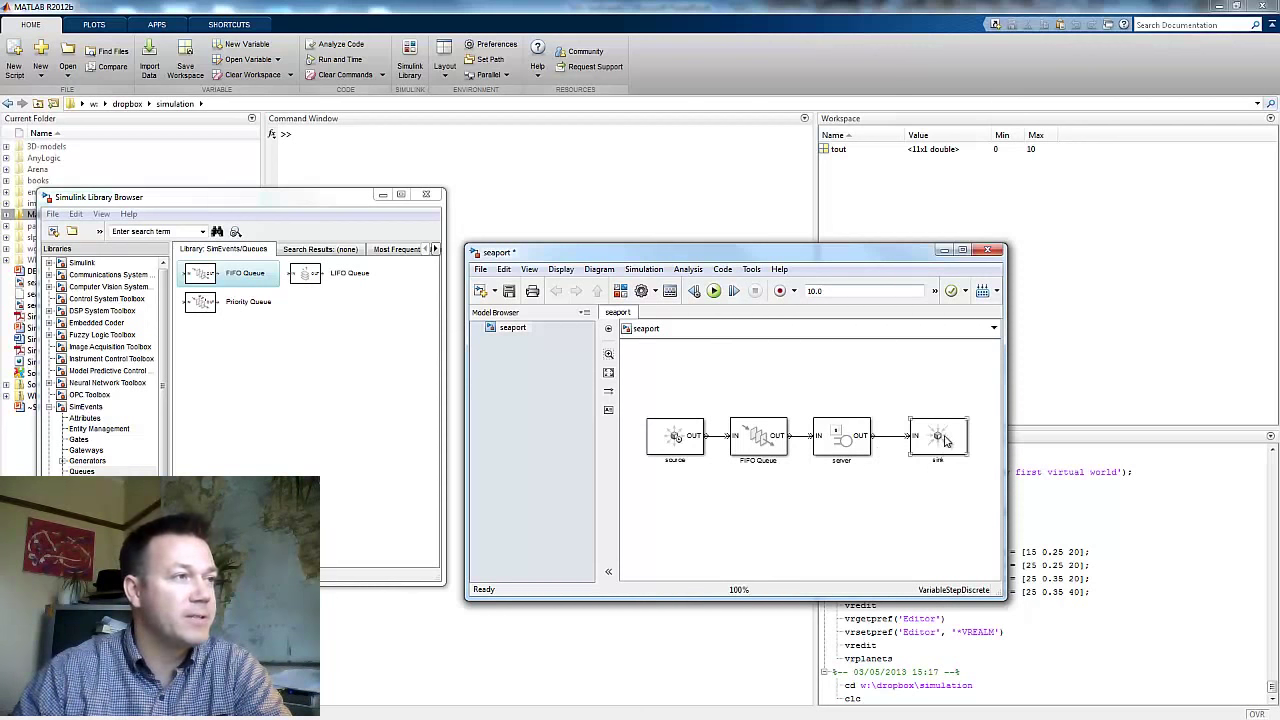
drag(945, 440, 938, 440)
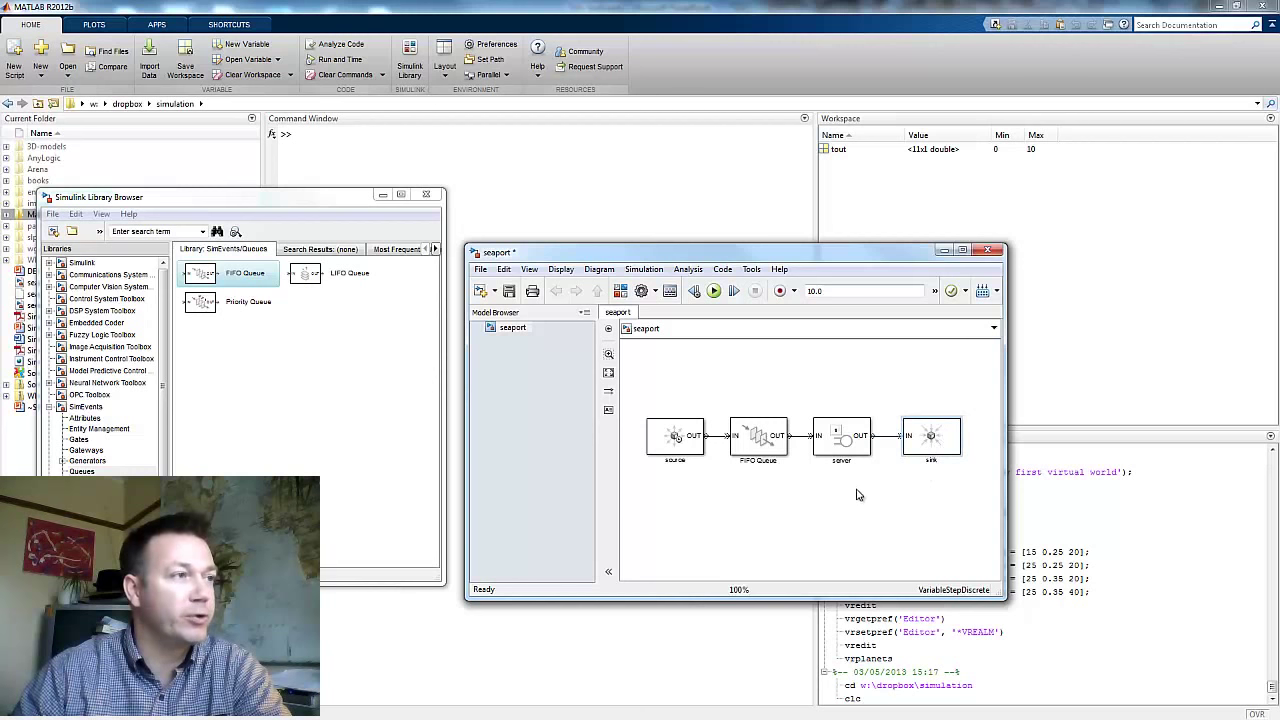
drag(685, 453, 681, 453)
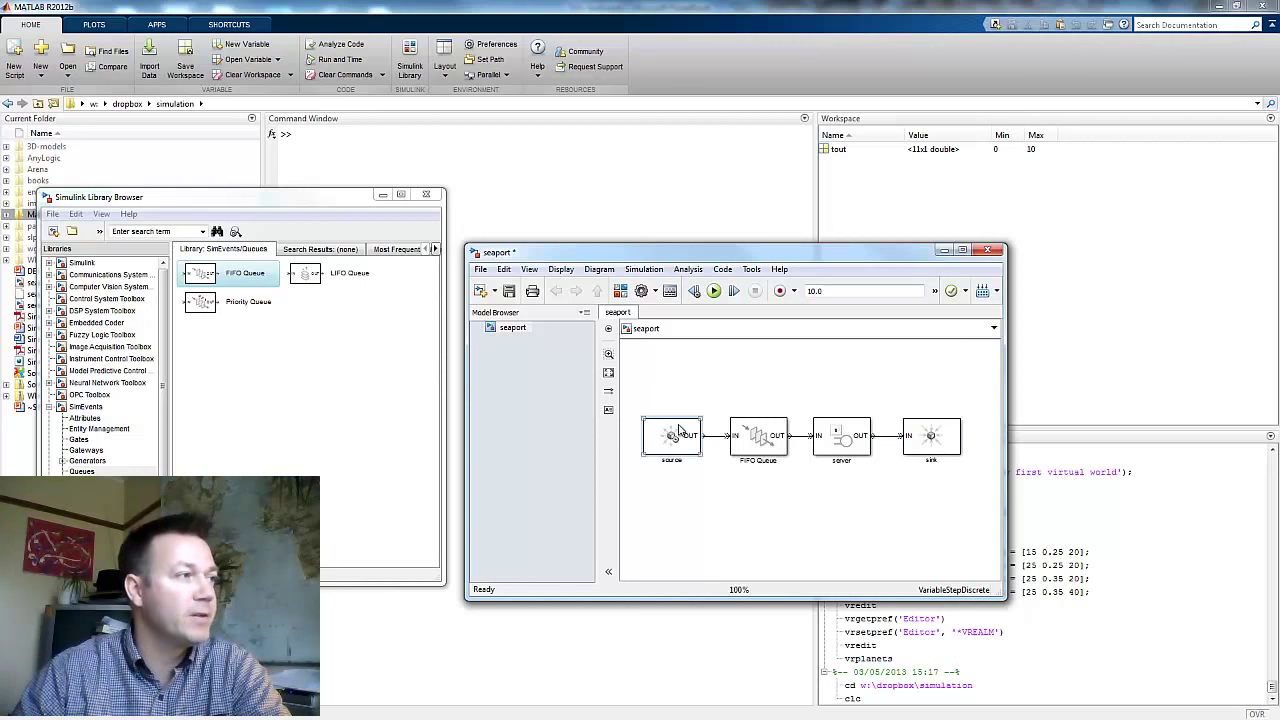
Step: Enable the source block's statistic output for the number of entities departed, #d
right_click(676, 432)
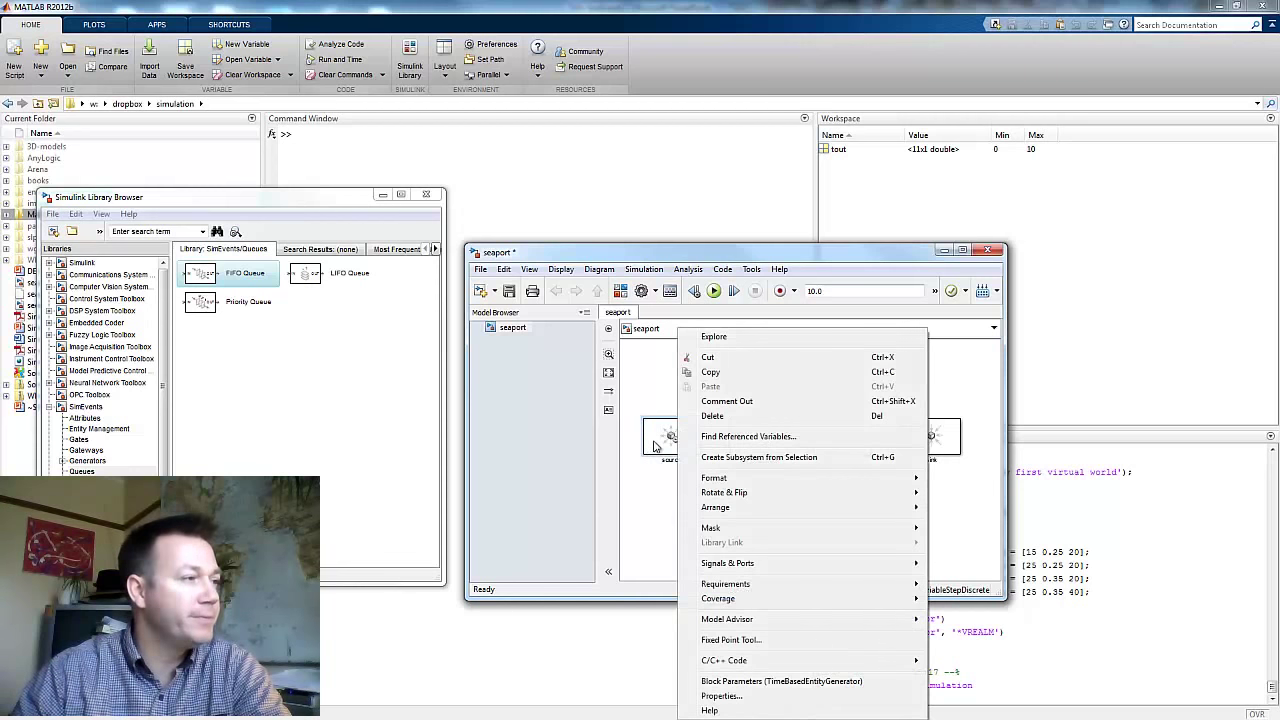
click(656, 444)
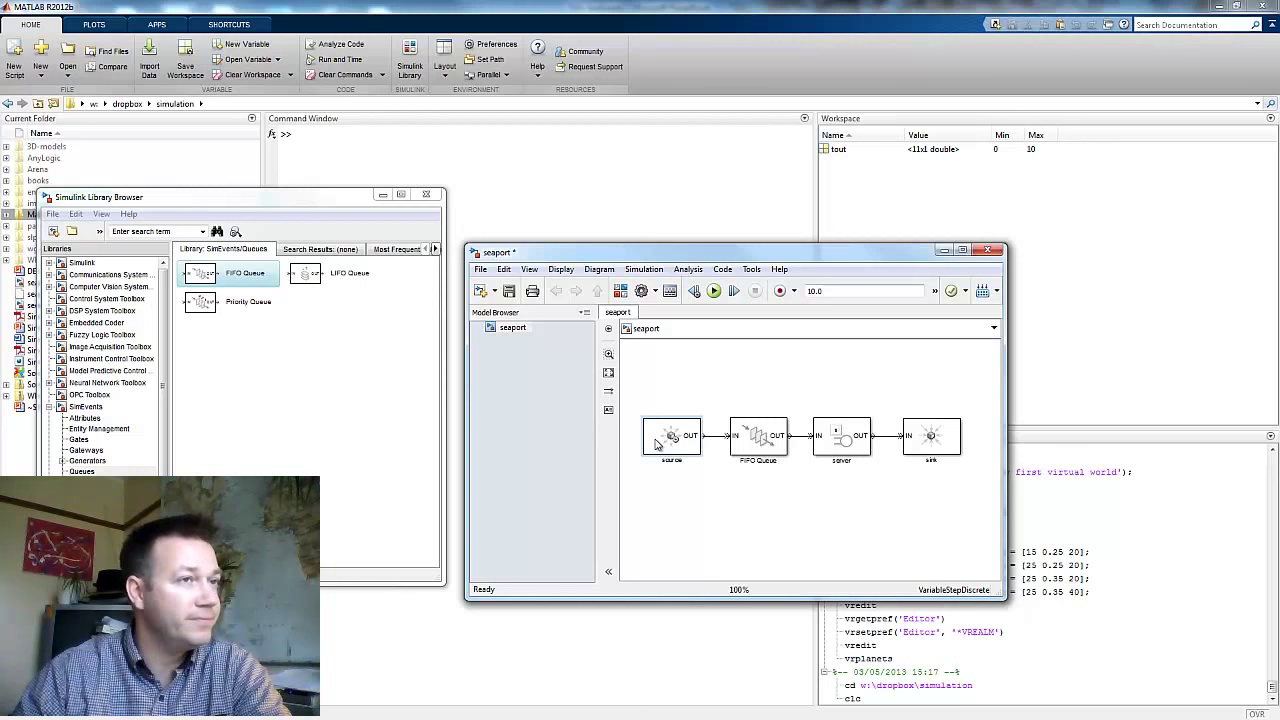
double_click(672, 438)
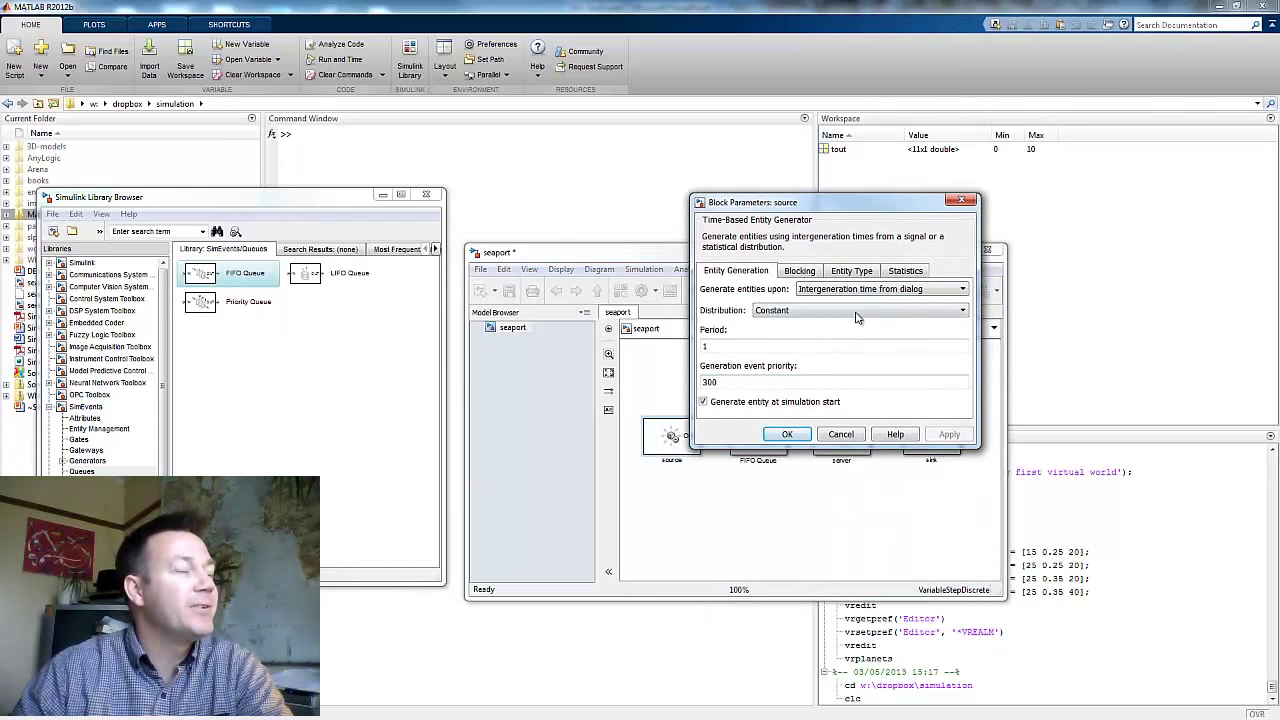
click(905, 276)
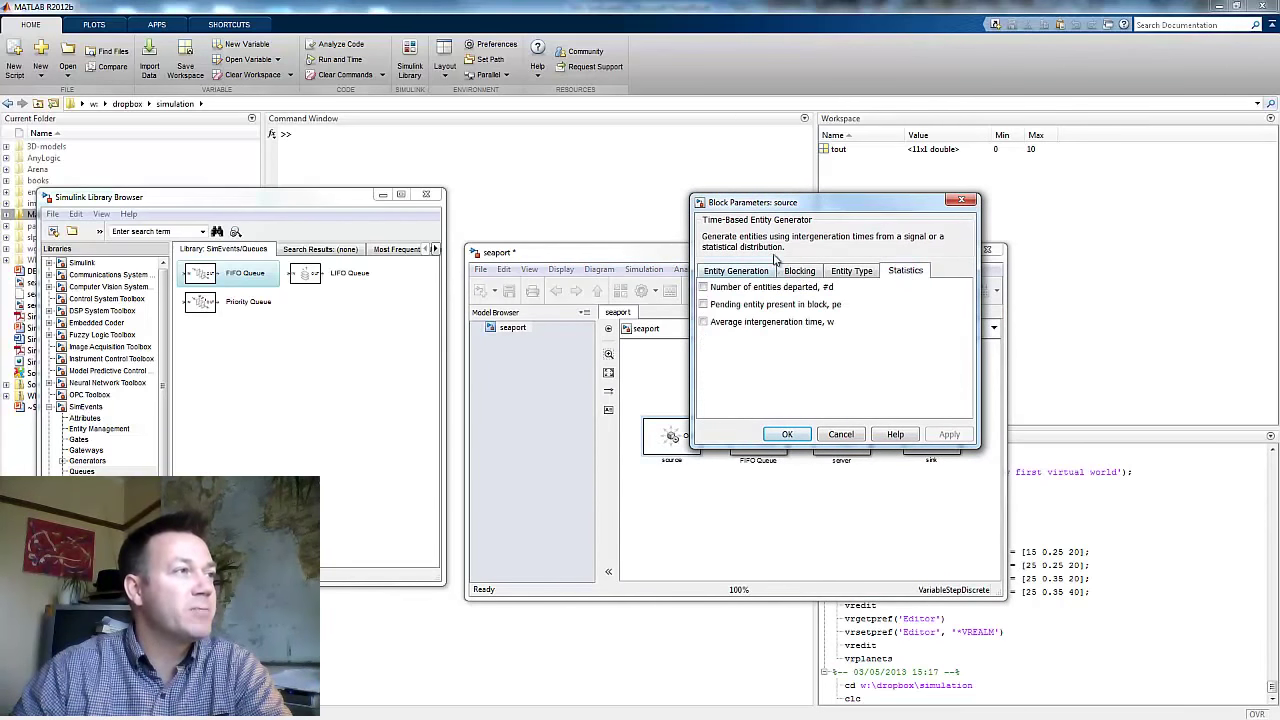
drag(786, 208, 338, 314)
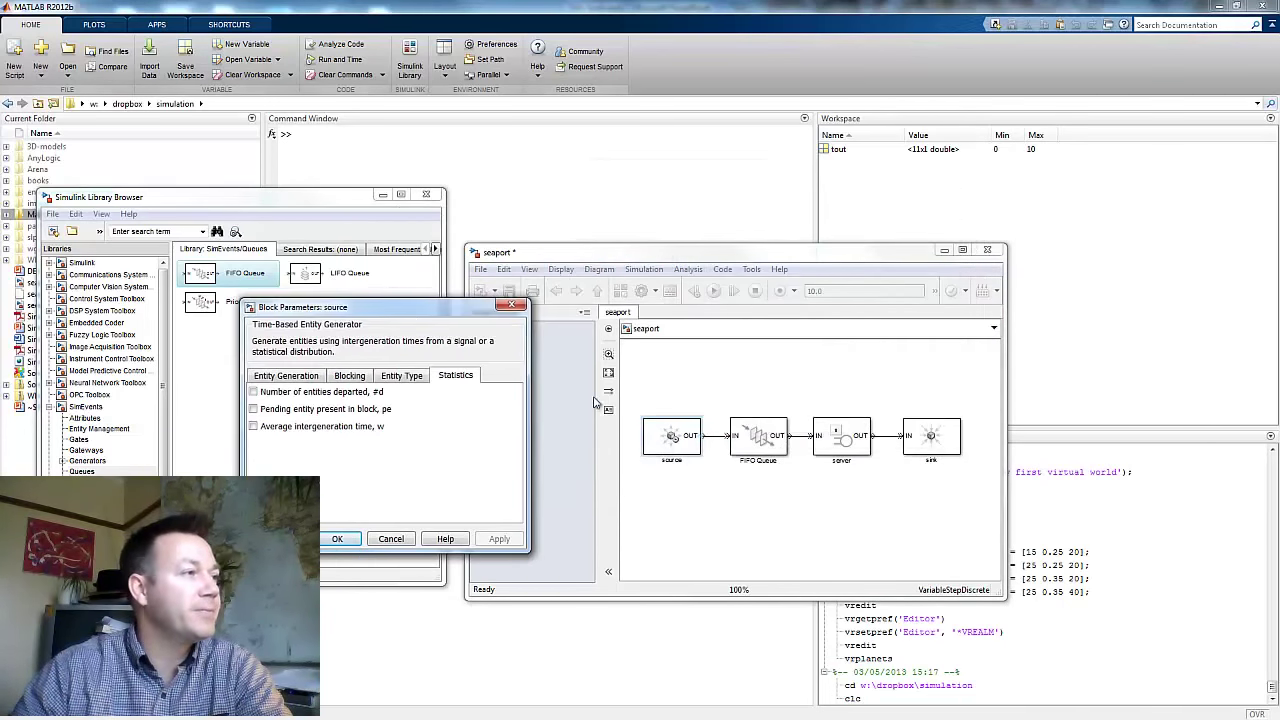
click(253, 392)
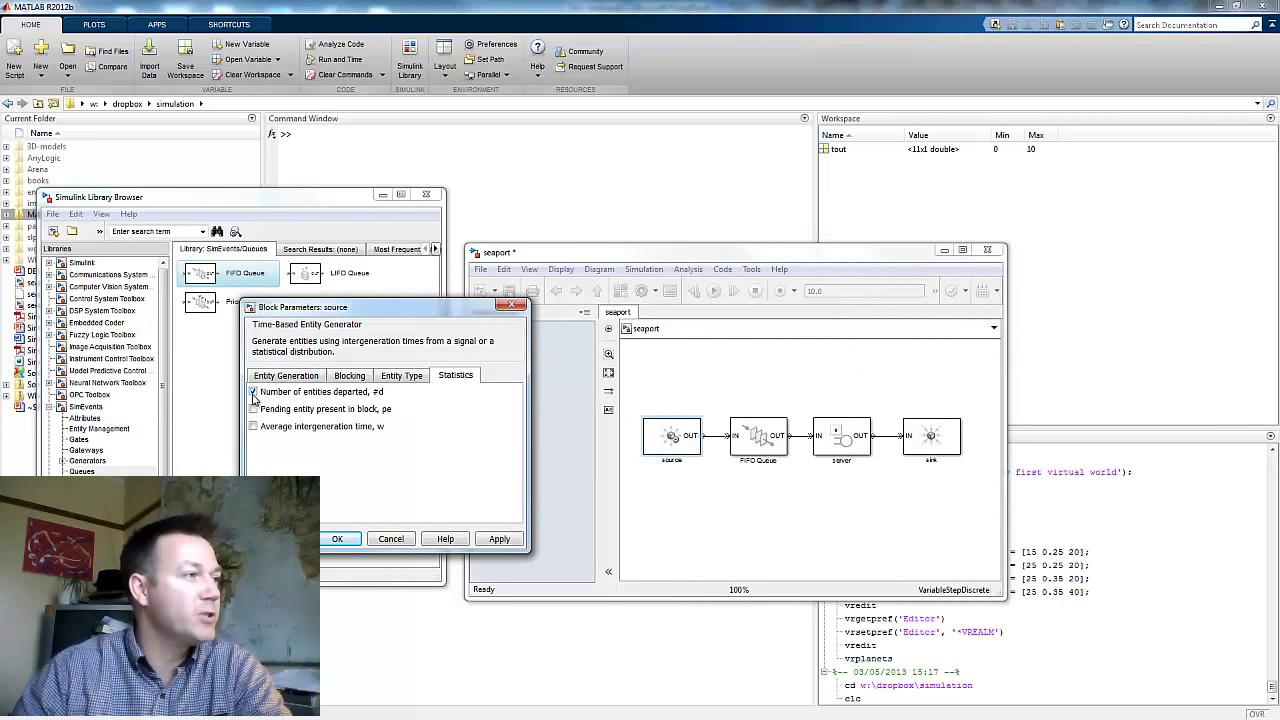
click(338, 540)
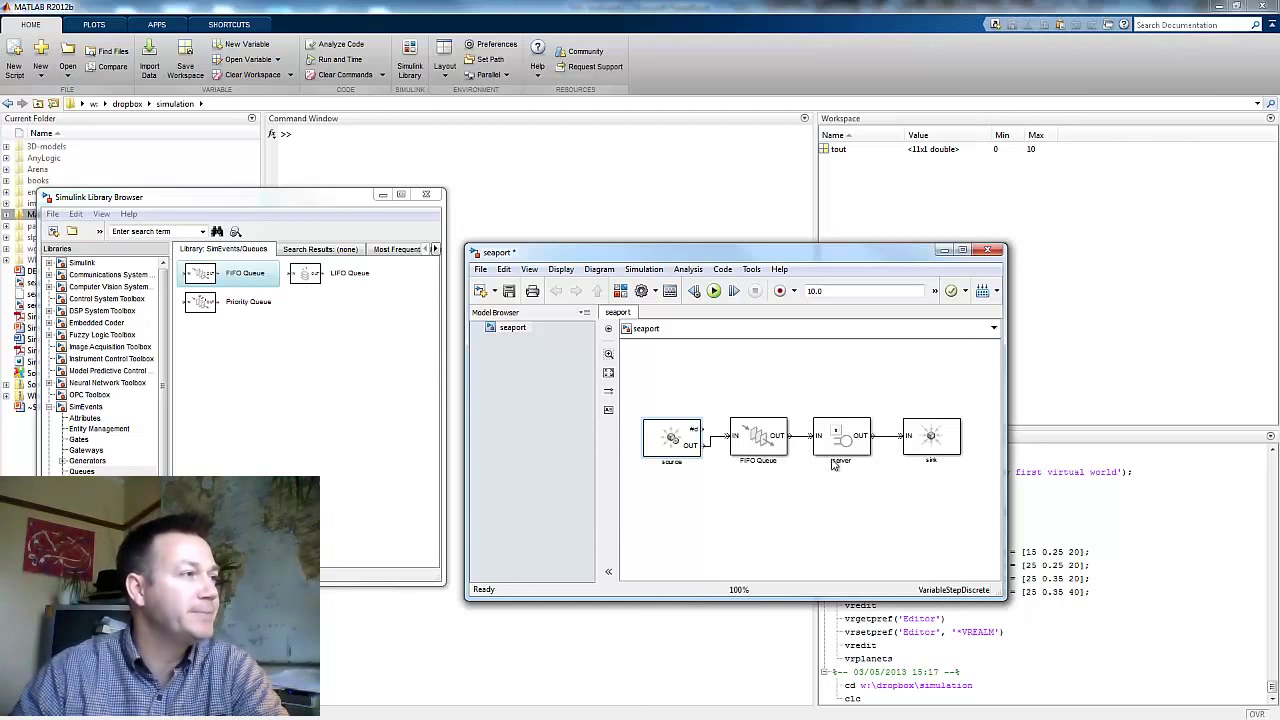
Step: Set the sink block to report the number of entities arrived, #a
click(936, 441)
double_click(936, 441)
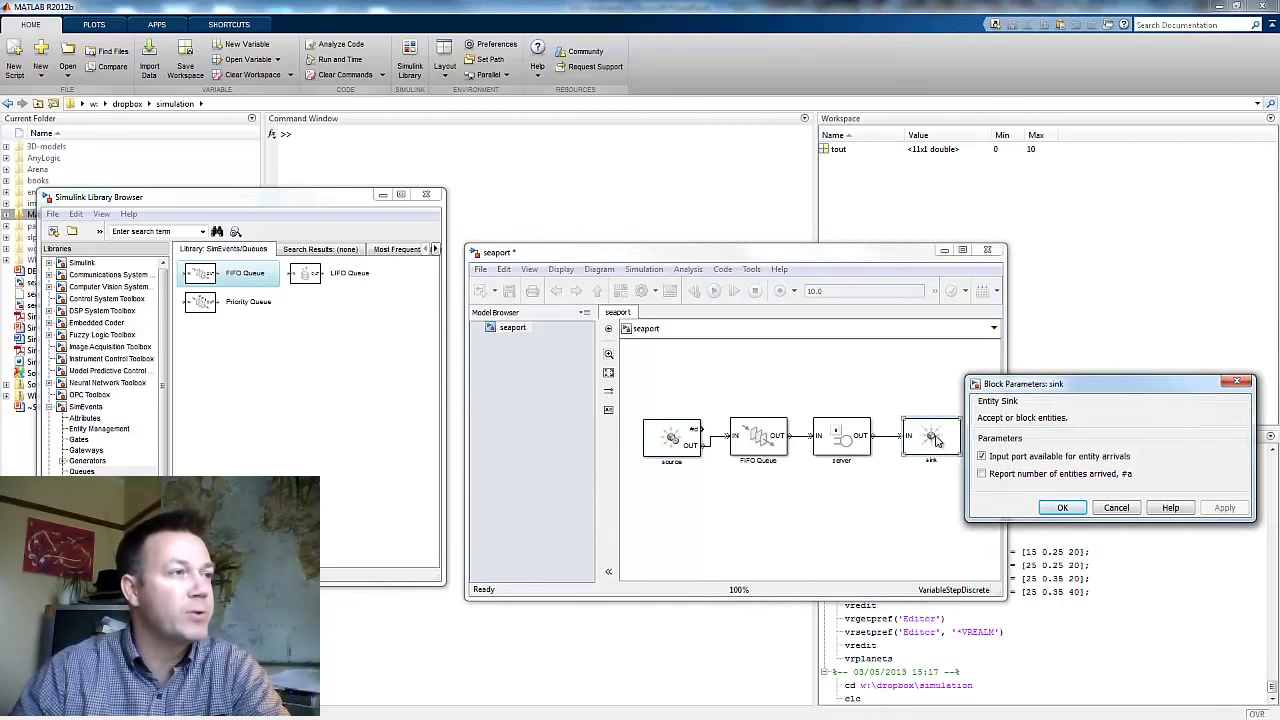
click(988, 475)
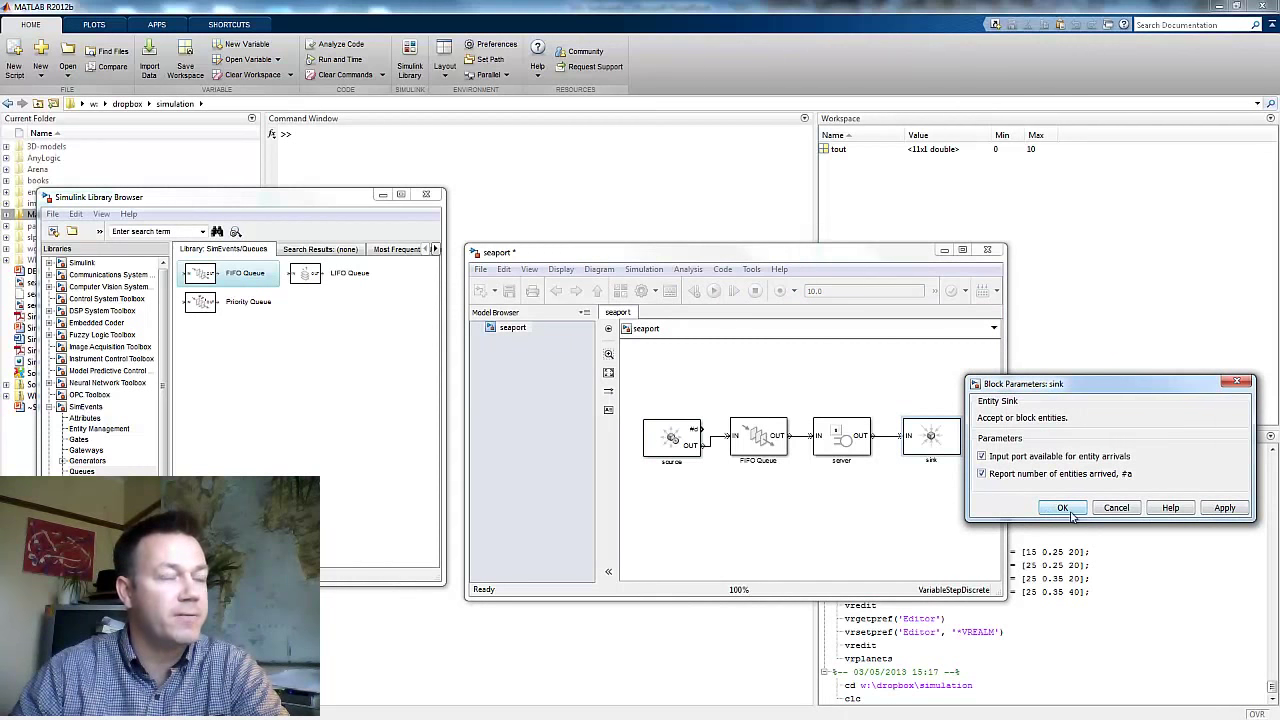
click(1225, 510)
click(1062, 508)
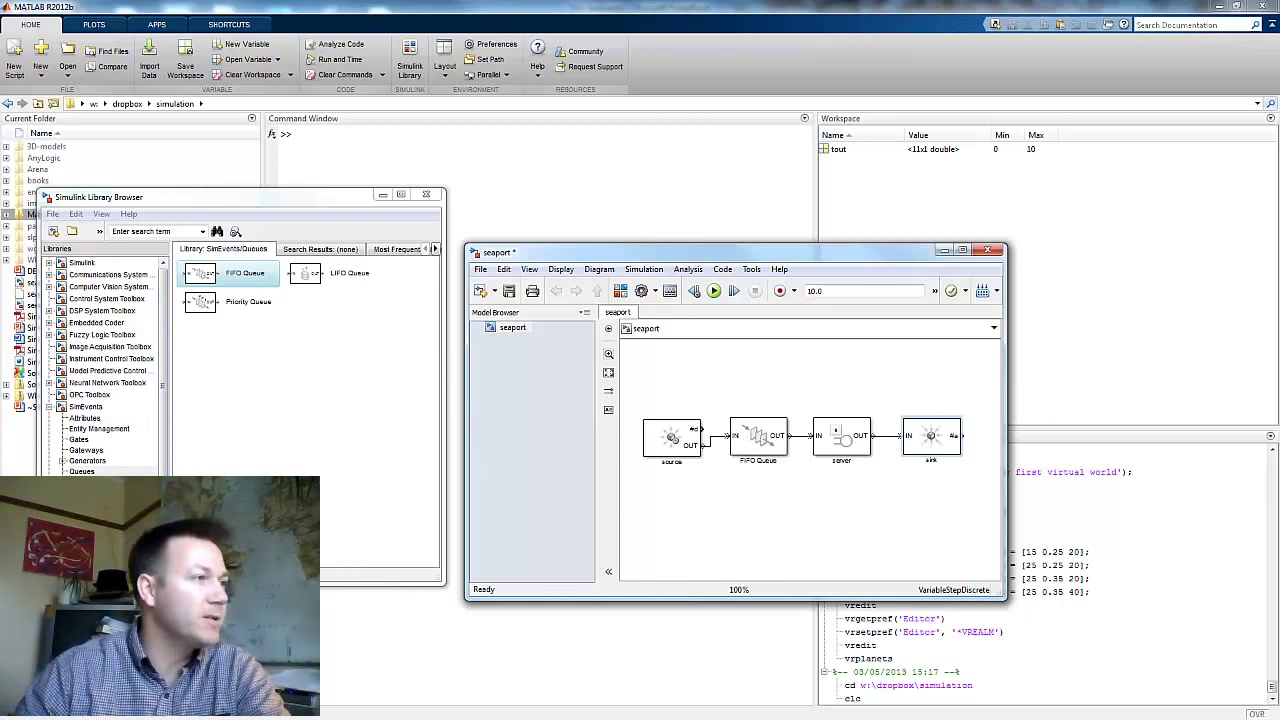
Step: Add a Signal Scope from the SimEvents Sinks library above the FIFO Queue and connect the source's #d output to it
click(92, 525)
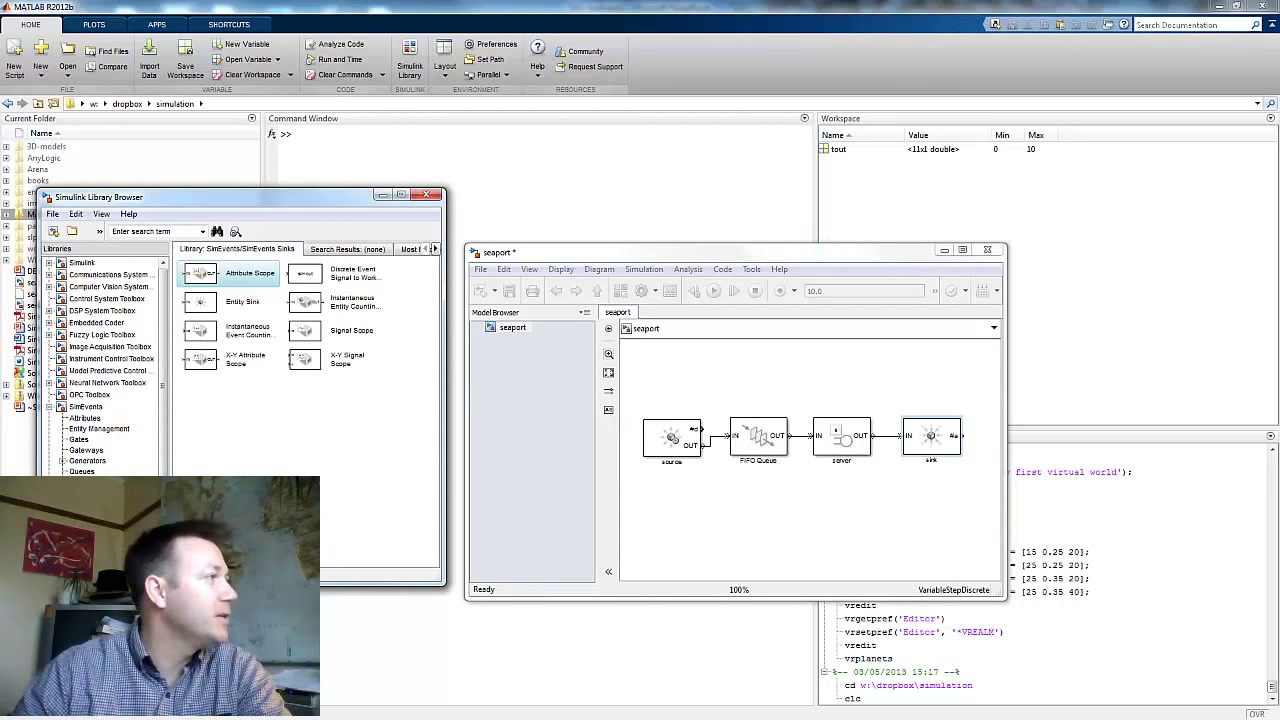
click(336, 340)
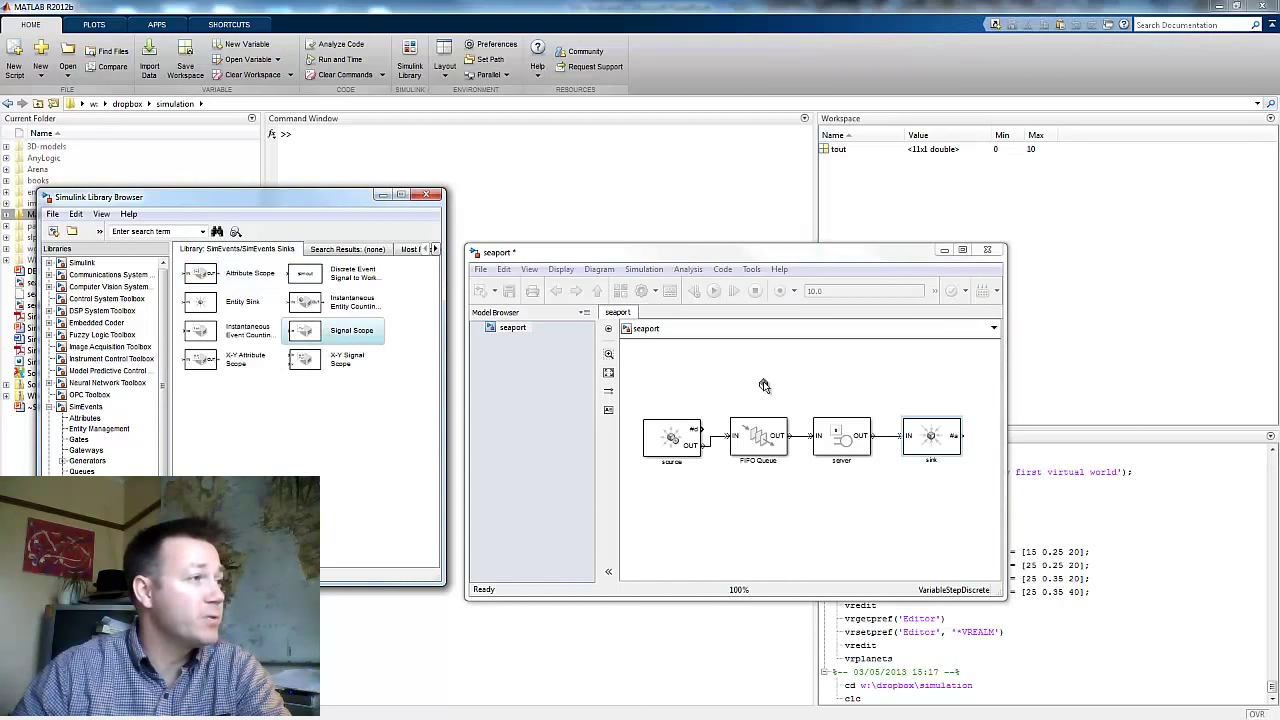
mouse_move(764, 386)
mouse_down()
mouse_move(732, 380)
mouse_move(758, 378)
mouse_up()
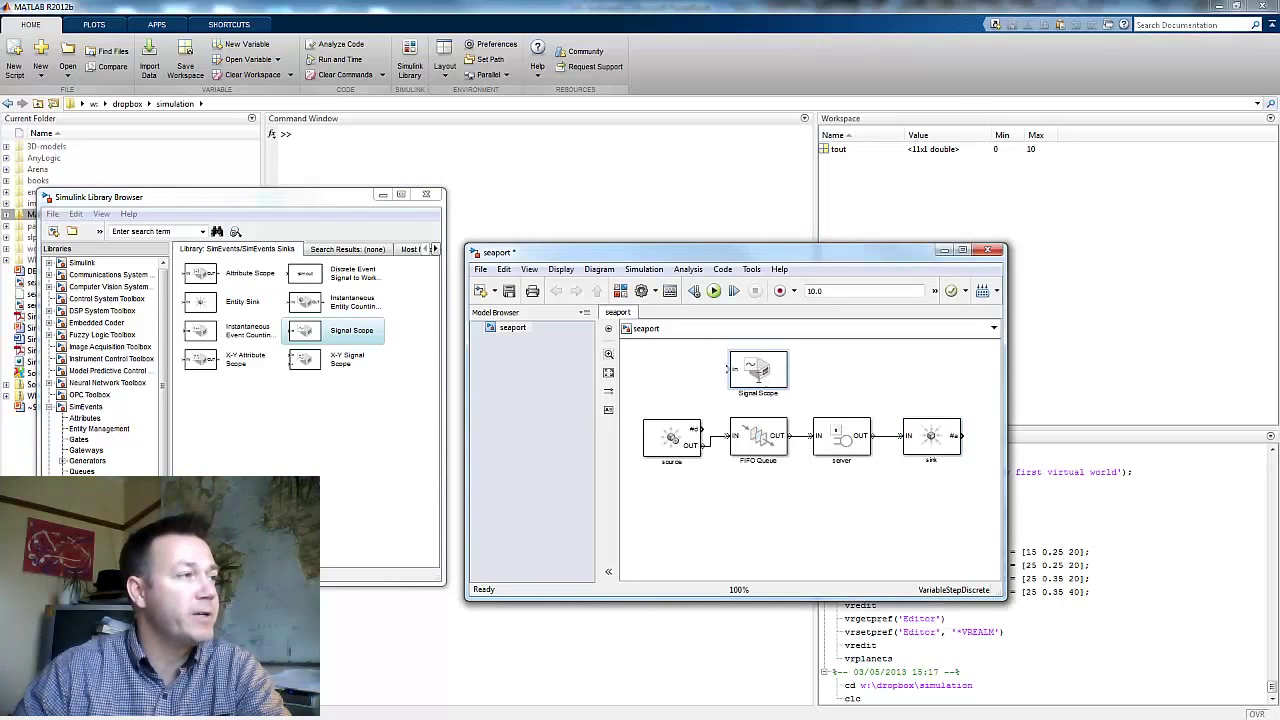
drag(703, 430, 729, 370)
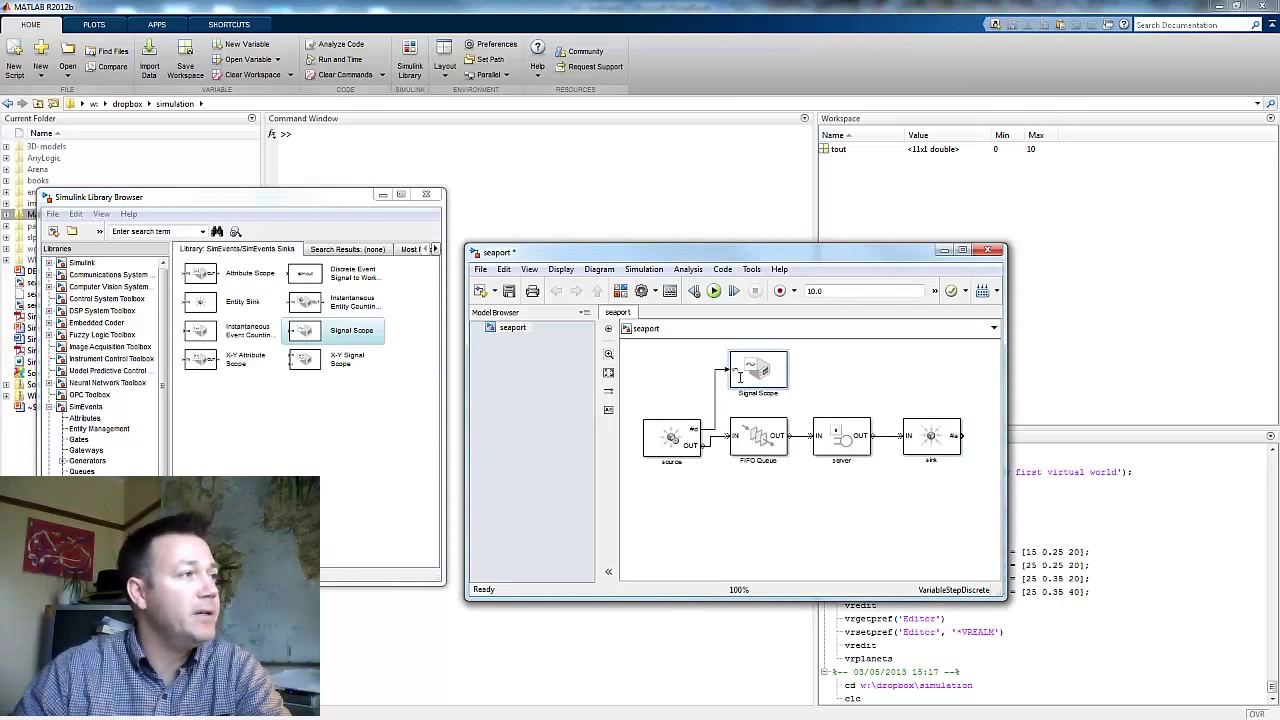
Step: Copy the Signal Scope block to above the sink and connect the sink's #a output to the copy
click(758, 440)
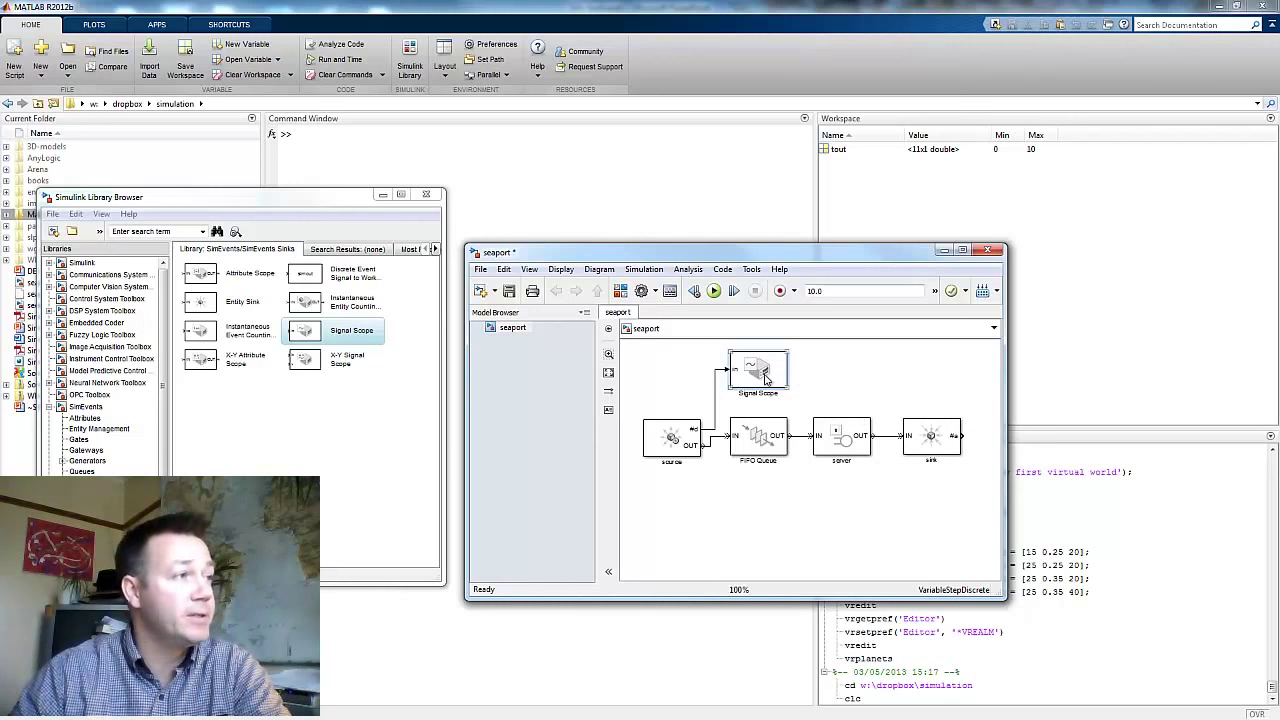
drag(766, 373, 985, 381)
drag(962, 435, 958, 372)
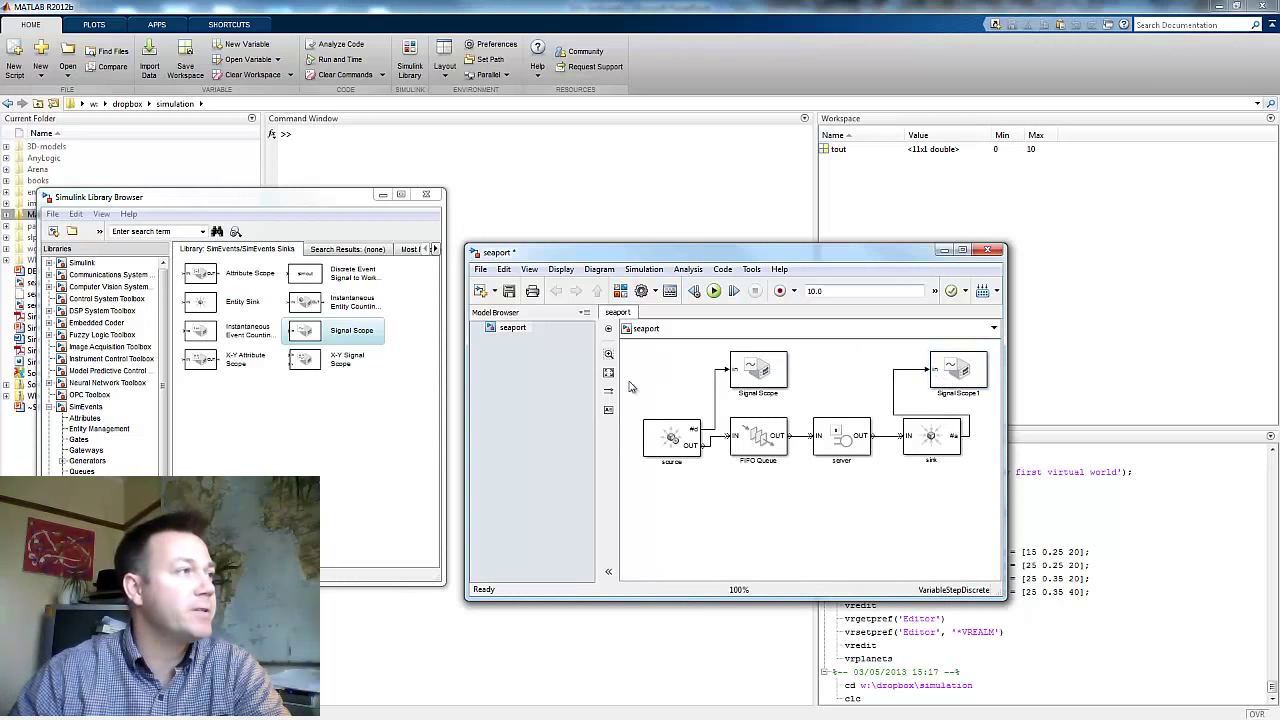
Step: Save and run the seaport model, and arrange the two resulting scope windows side by side
click(509, 291)
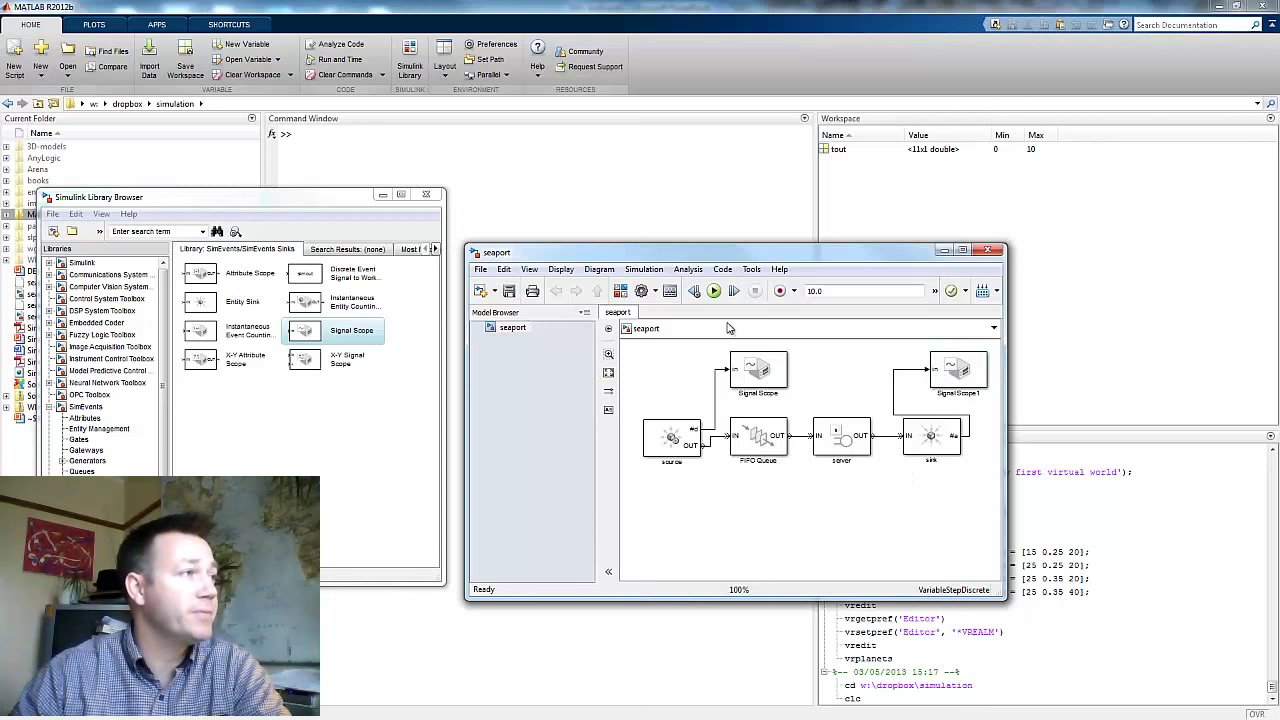
click(713, 291)
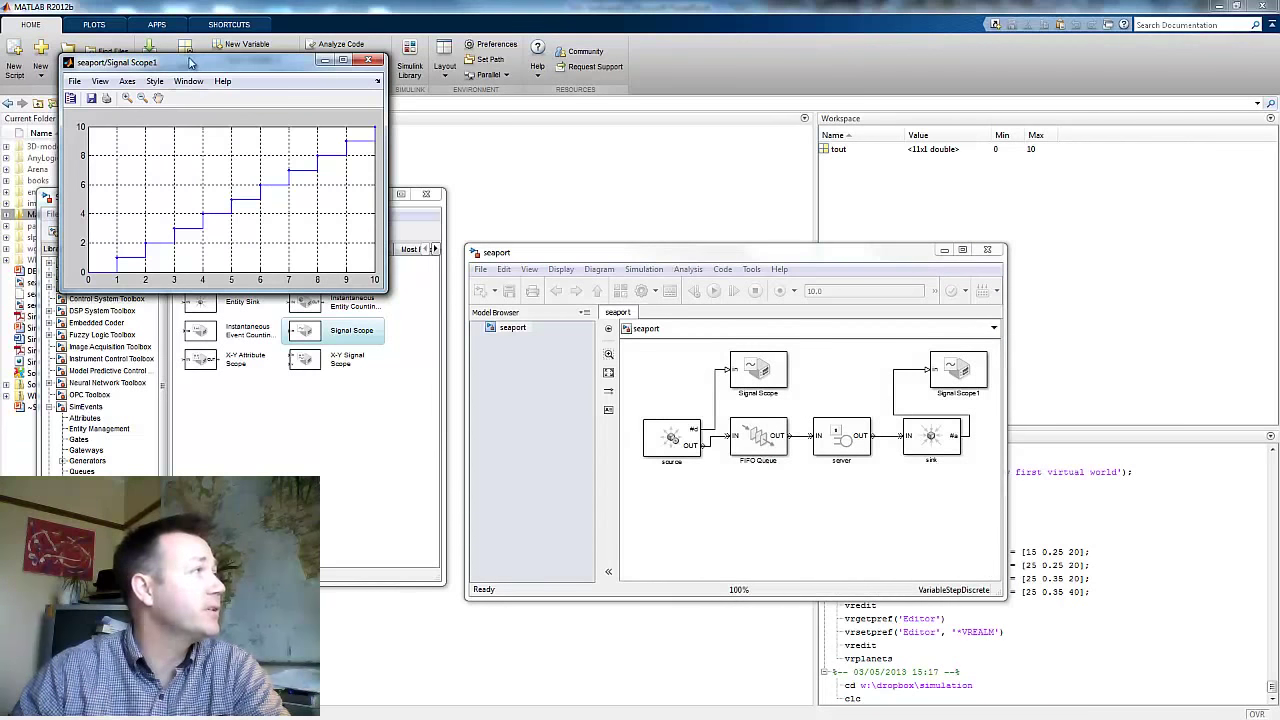
drag(193, 62, 203, 68)
drag(582, 192, 990, 102)
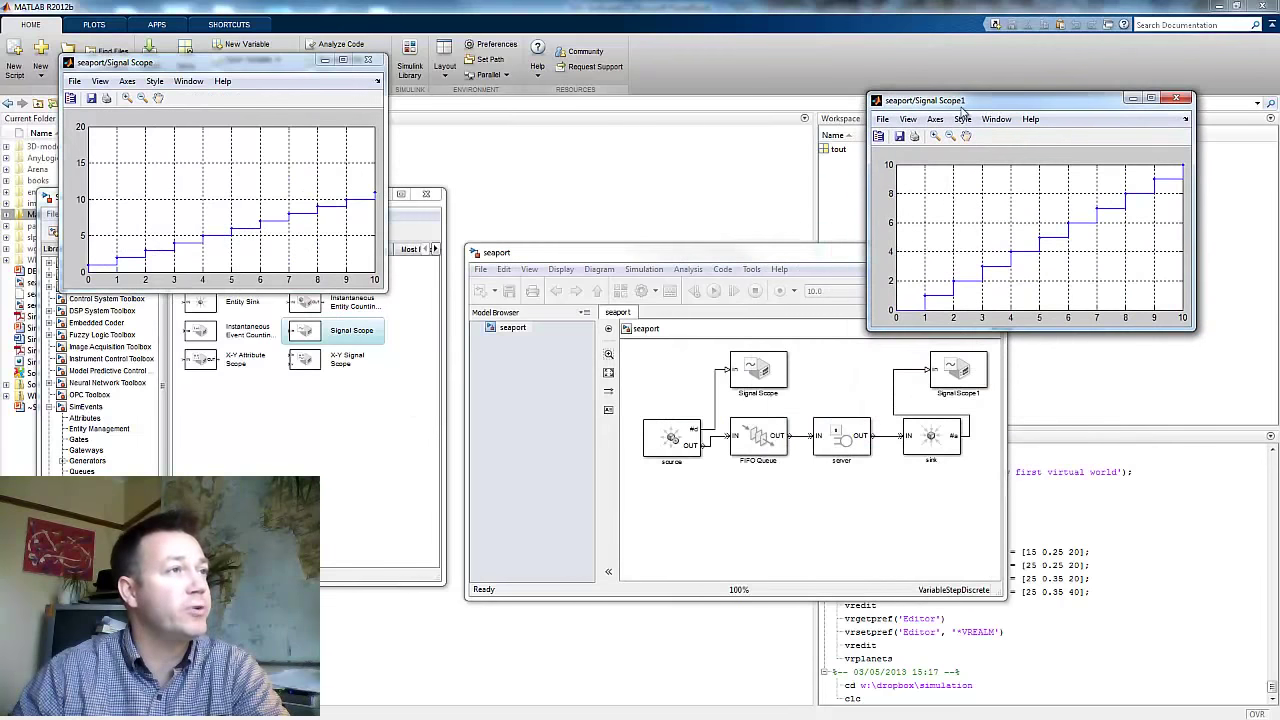
drag(240, 62, 572, 96)
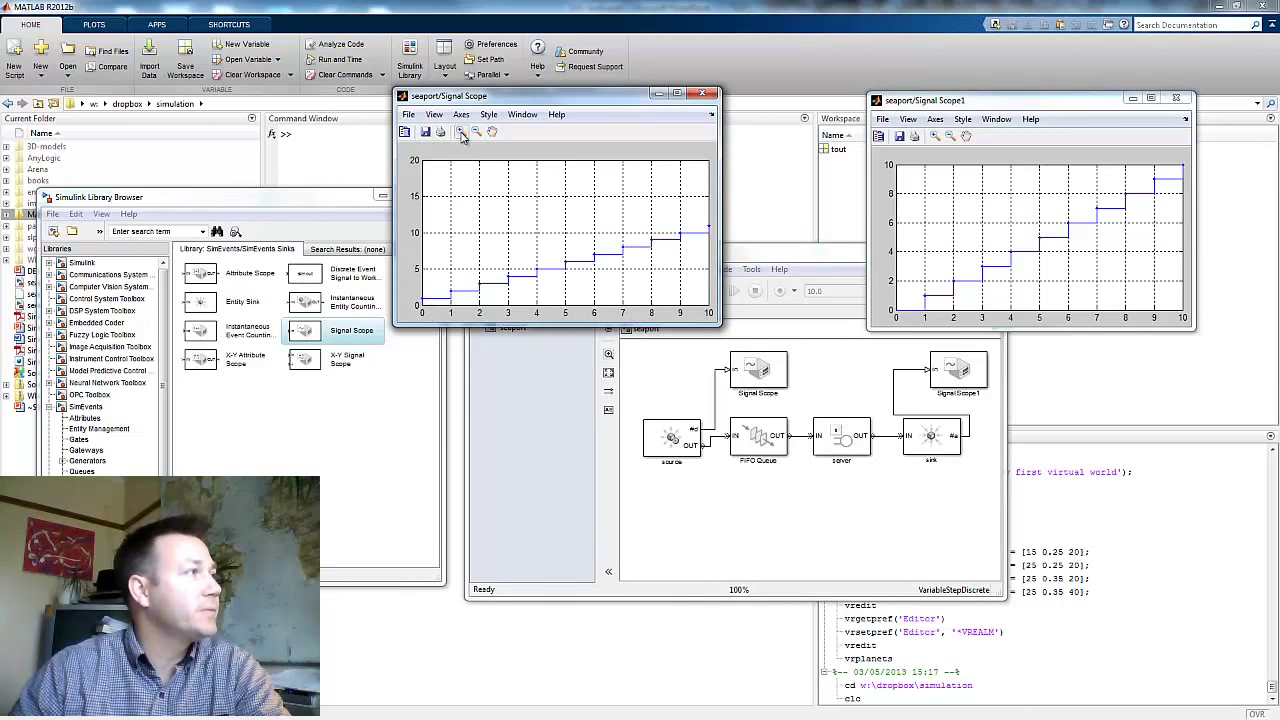
Step: Zoom in on the early part of the source's departure plot and enlarge its scope window
click(461, 131)
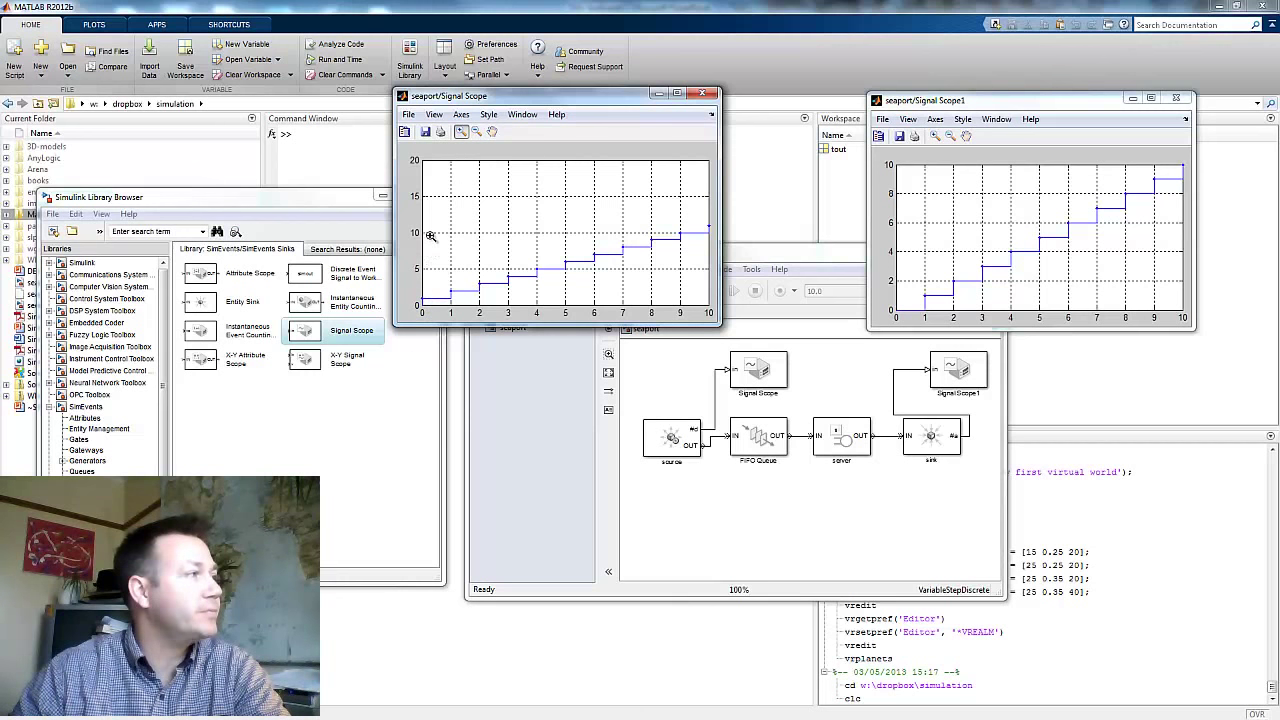
drag(427, 231, 540, 312)
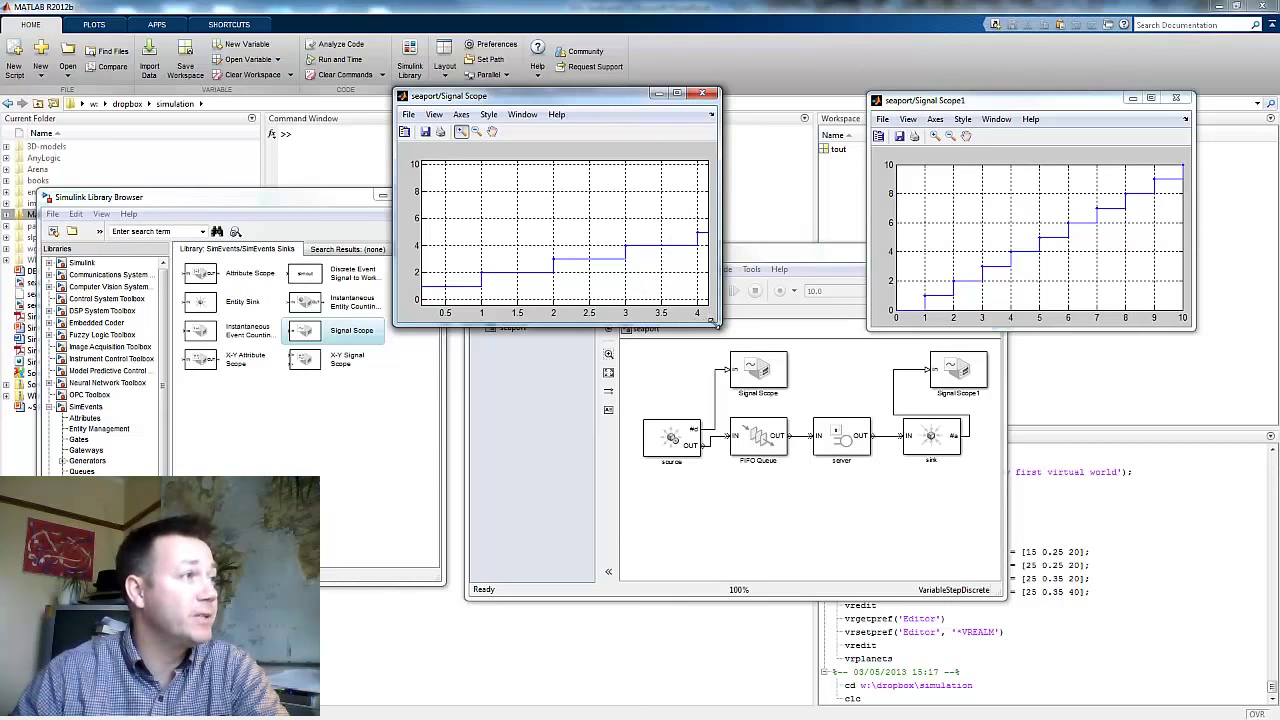
drag(715, 322, 737, 367)
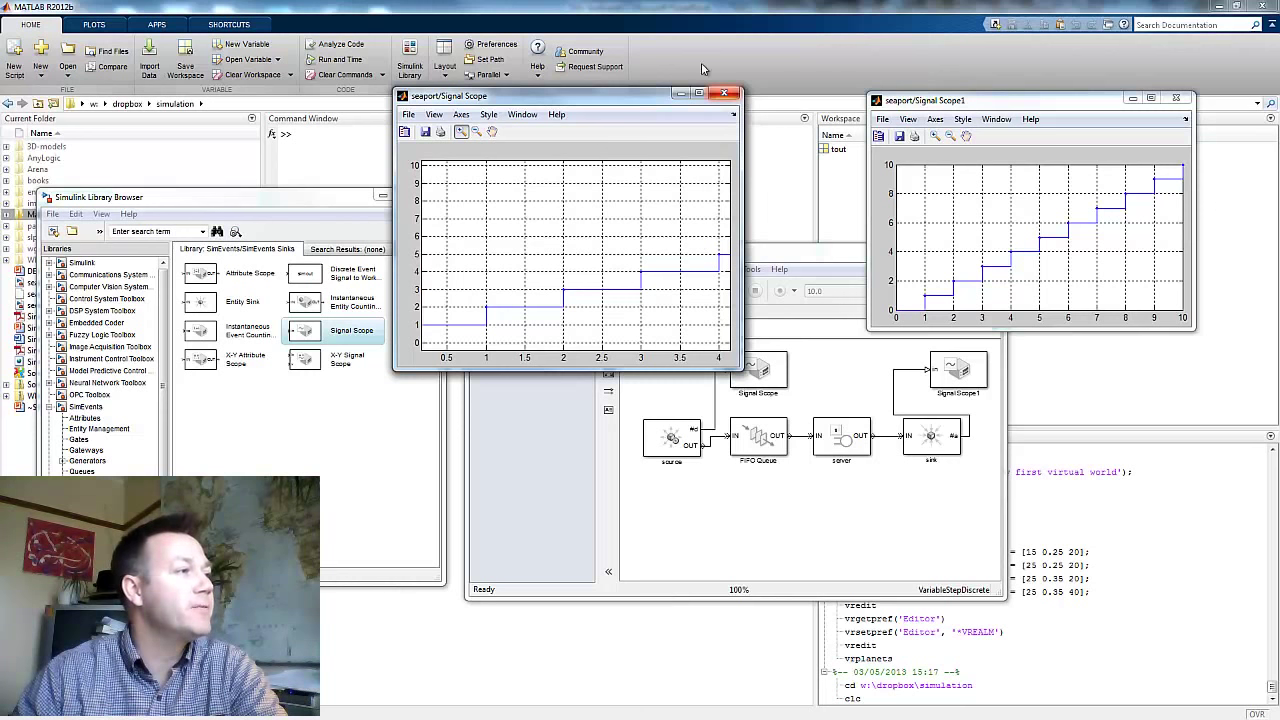
Step: Set the source block's constant intergeneration period to 20 and apply the change
double_click(676, 440)
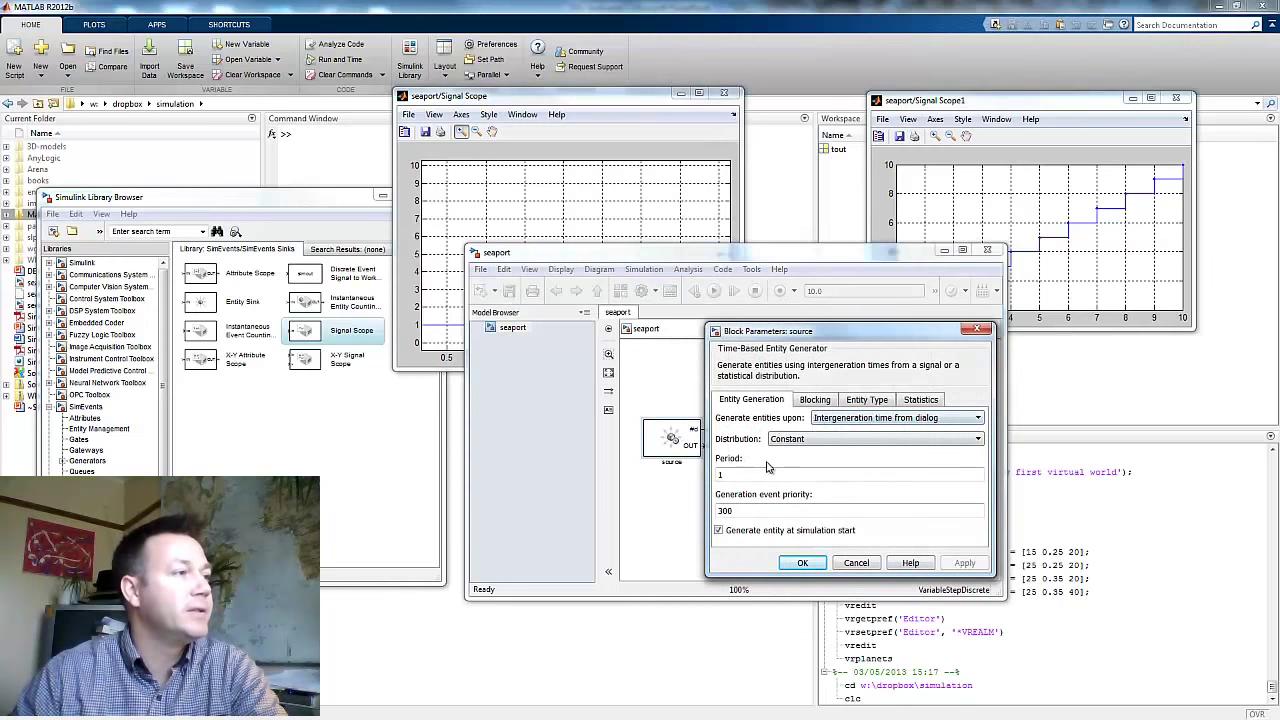
click(727, 475)
double_click(717, 474)
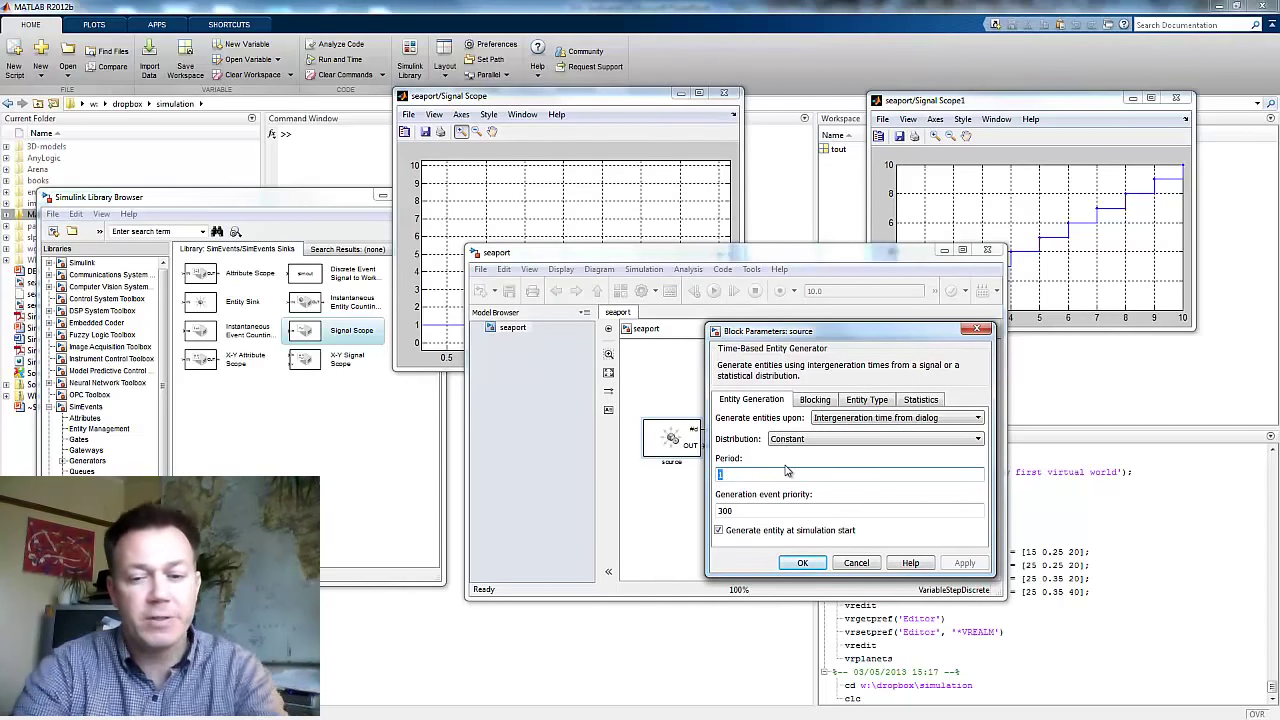
text(20)
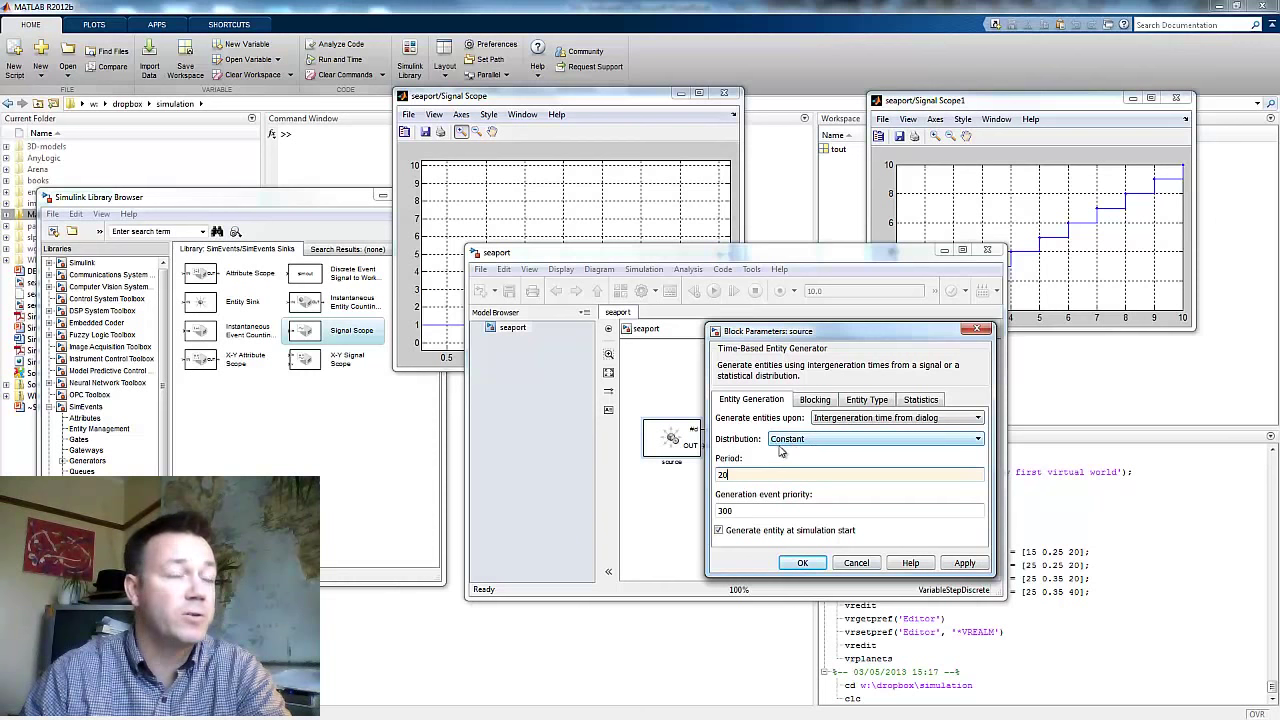
click(966, 563)
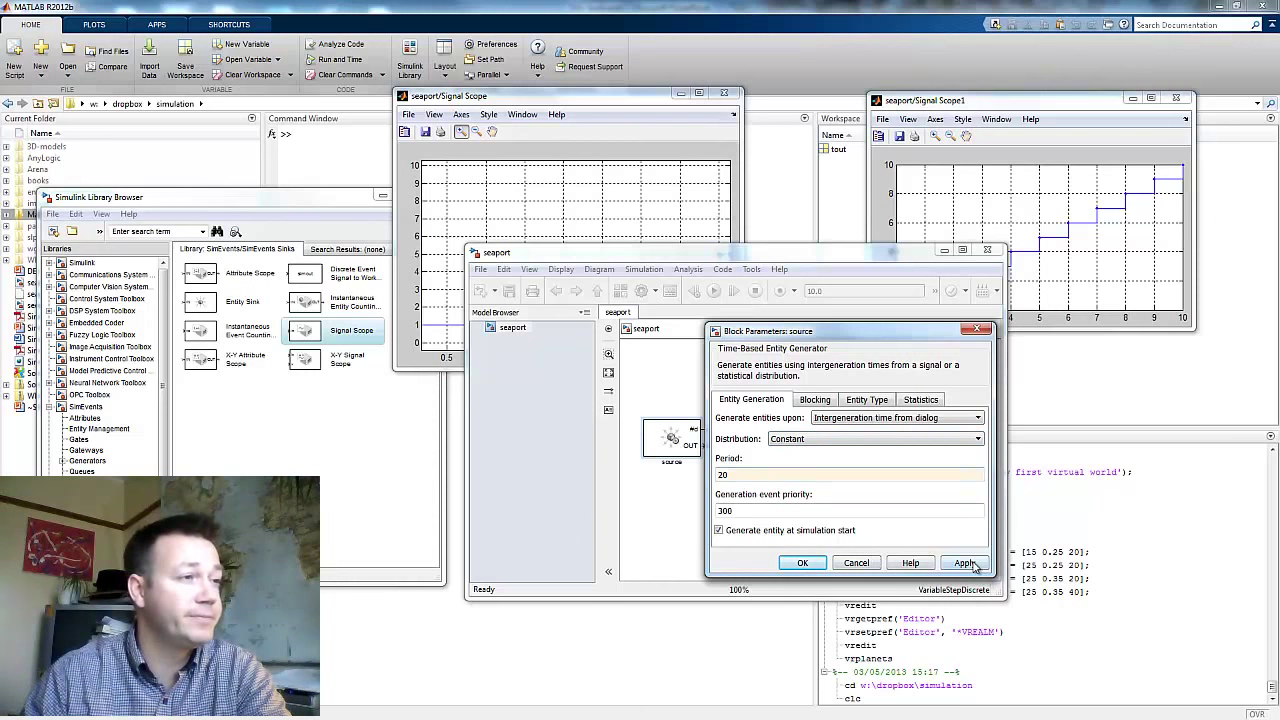
click(802, 563)
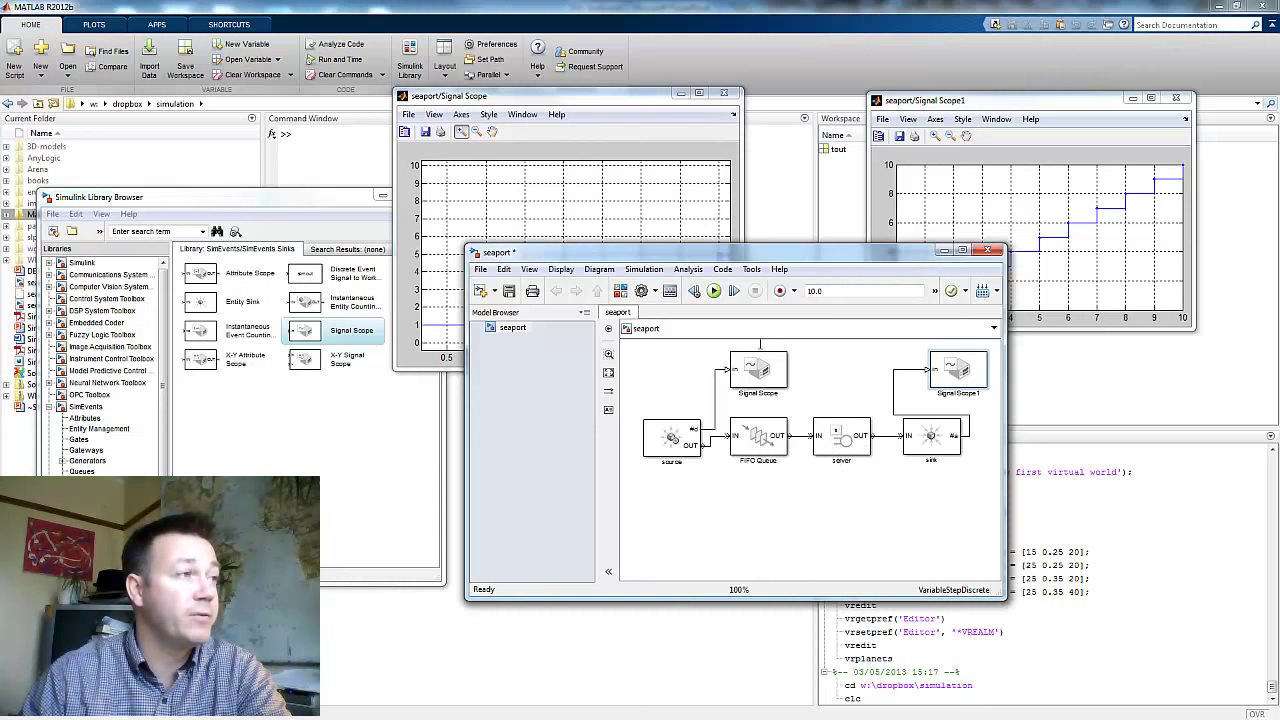
Step: Set the server block's service time to 15 and apply the change
click(989, 108)
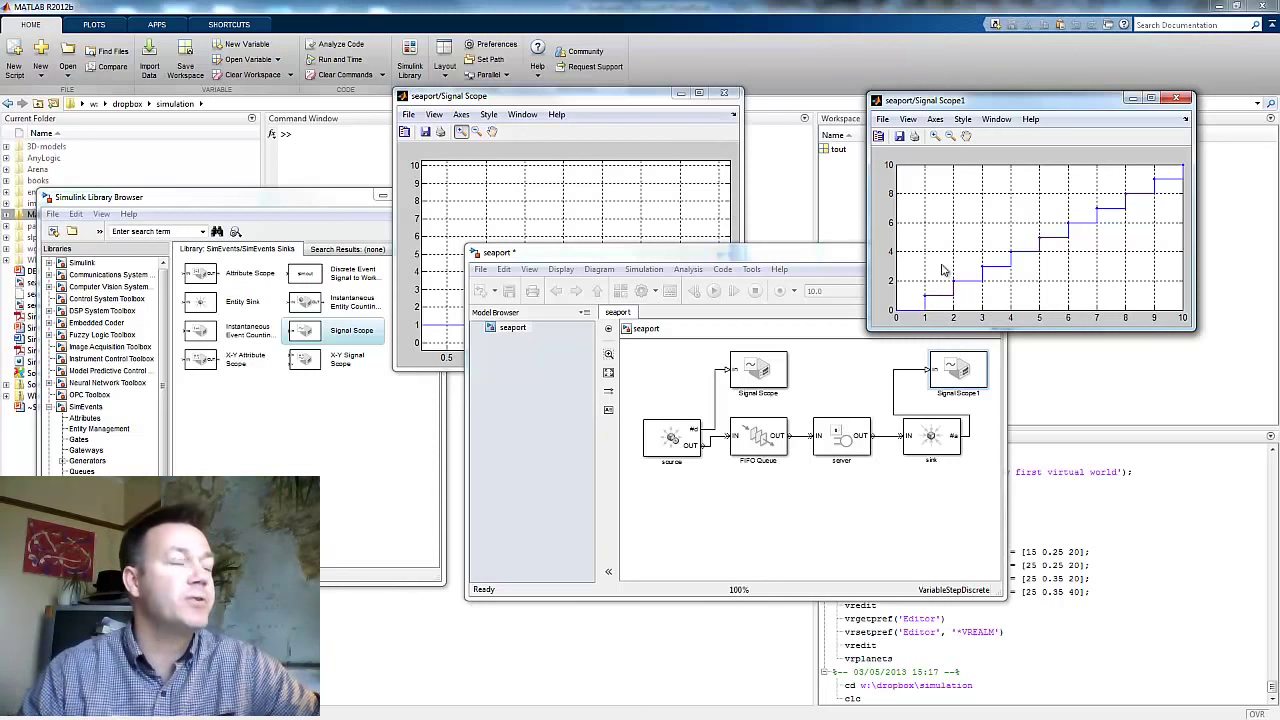
double_click(833, 442)
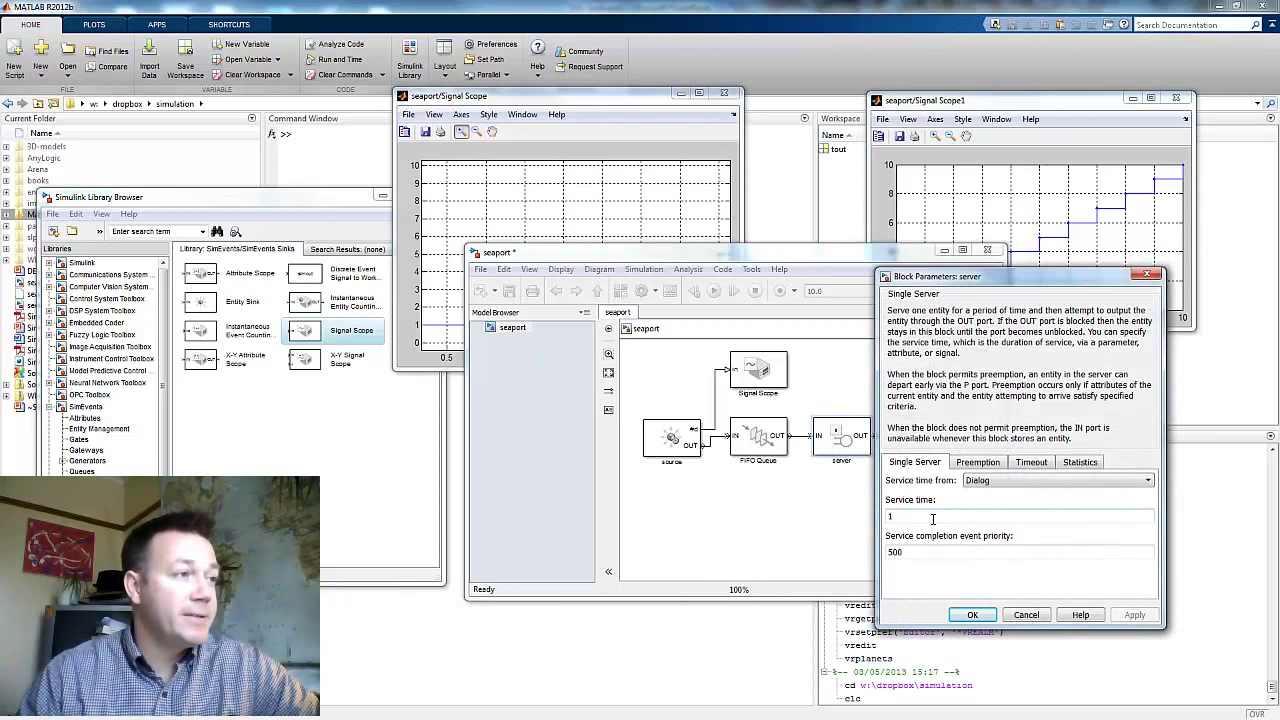
double_click(886, 516)
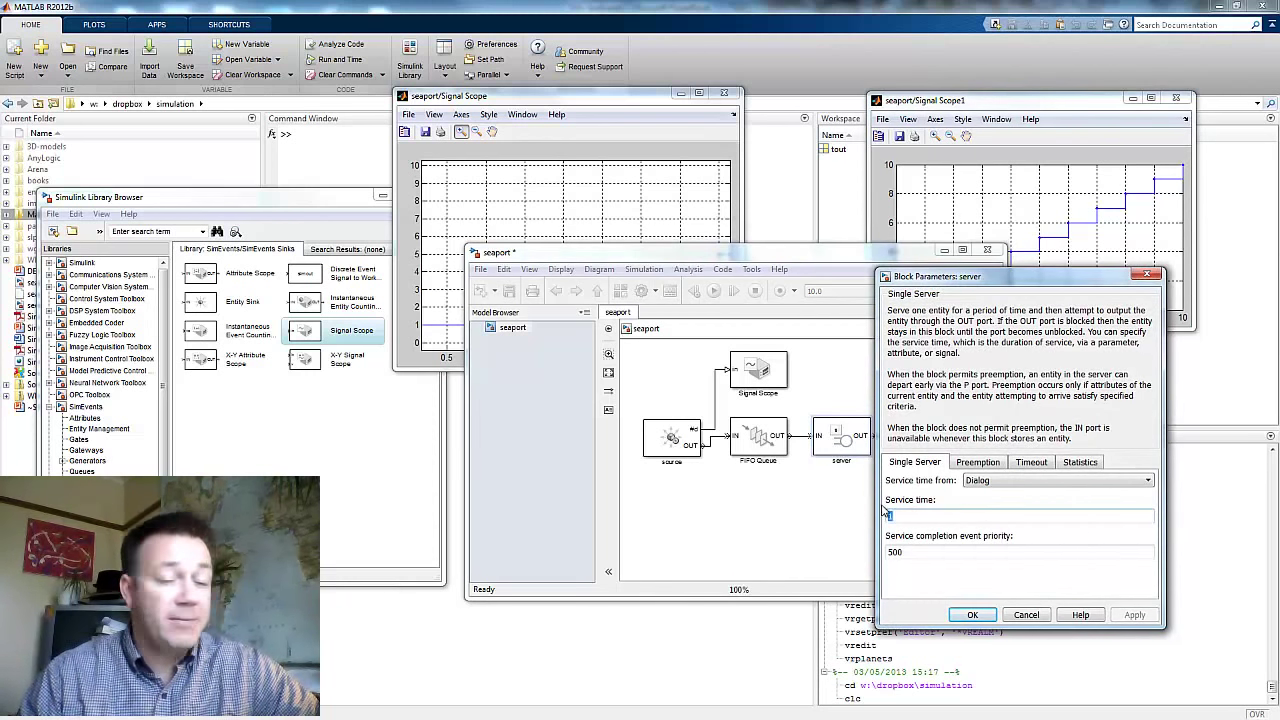
text(1)
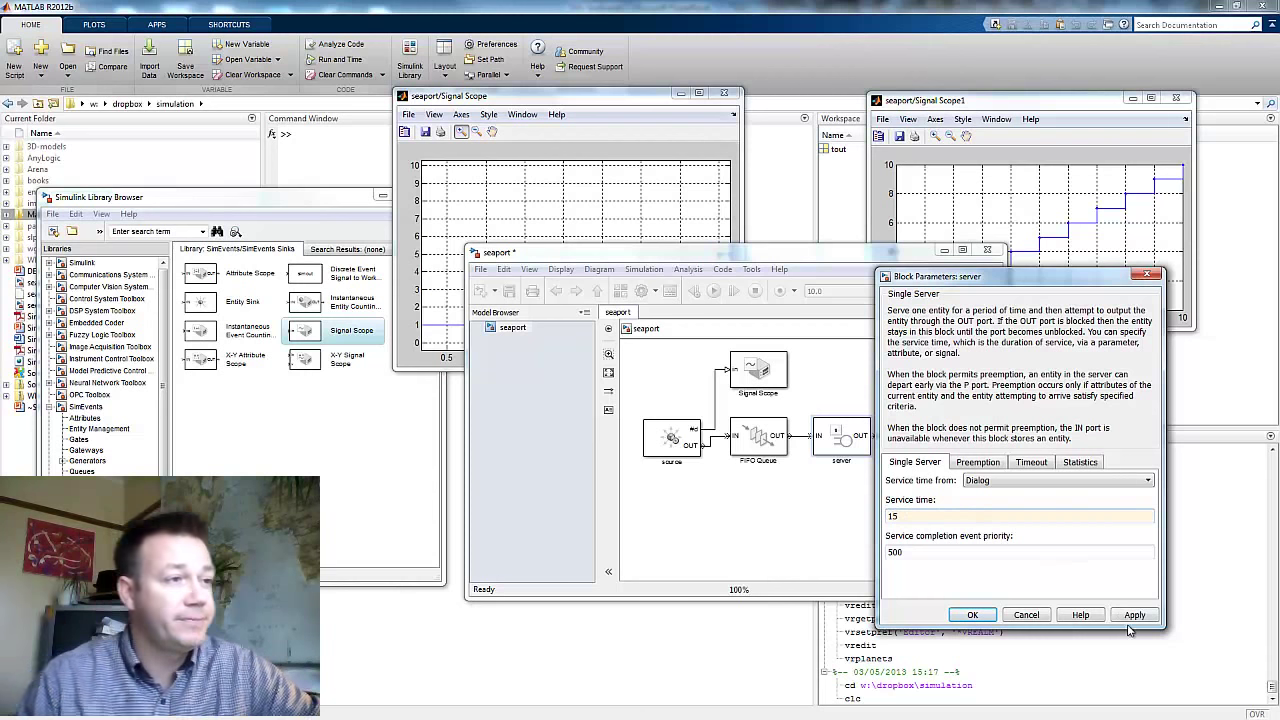
click(1133, 616)
click(973, 616)
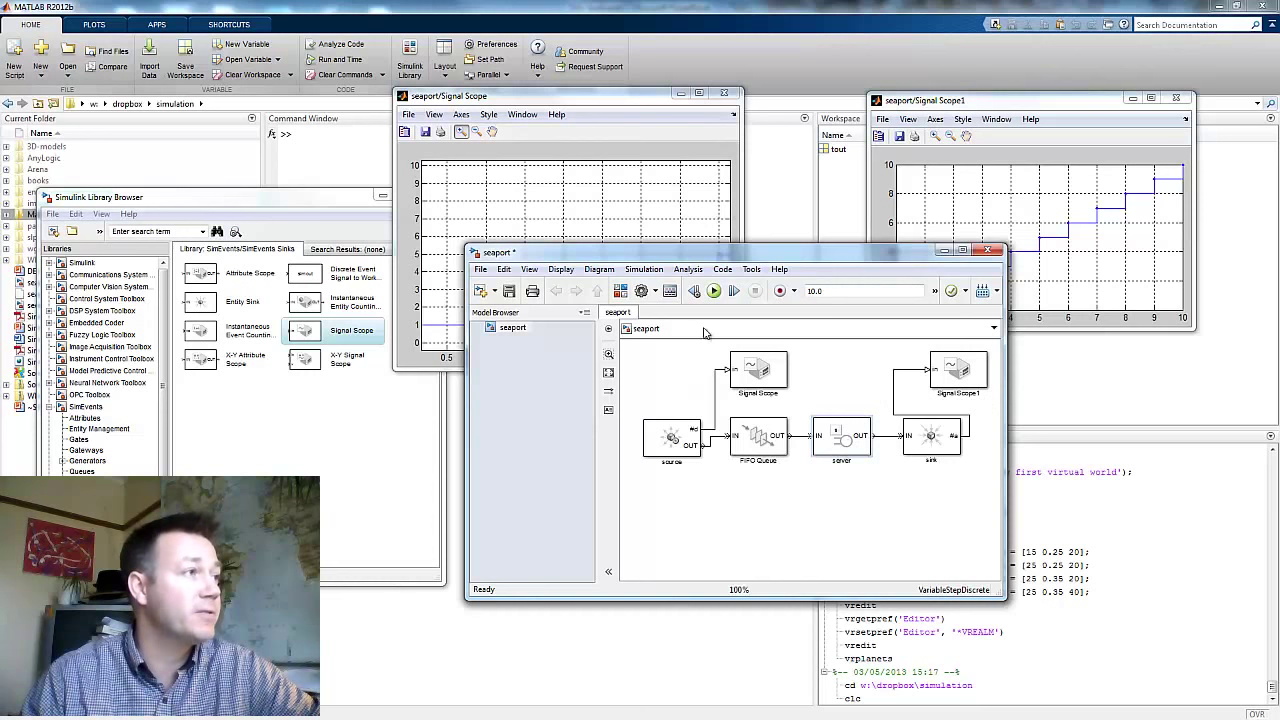
Step: Run the model with the new timings, set the simulation stop time to 200, and run it again
click(714, 290)
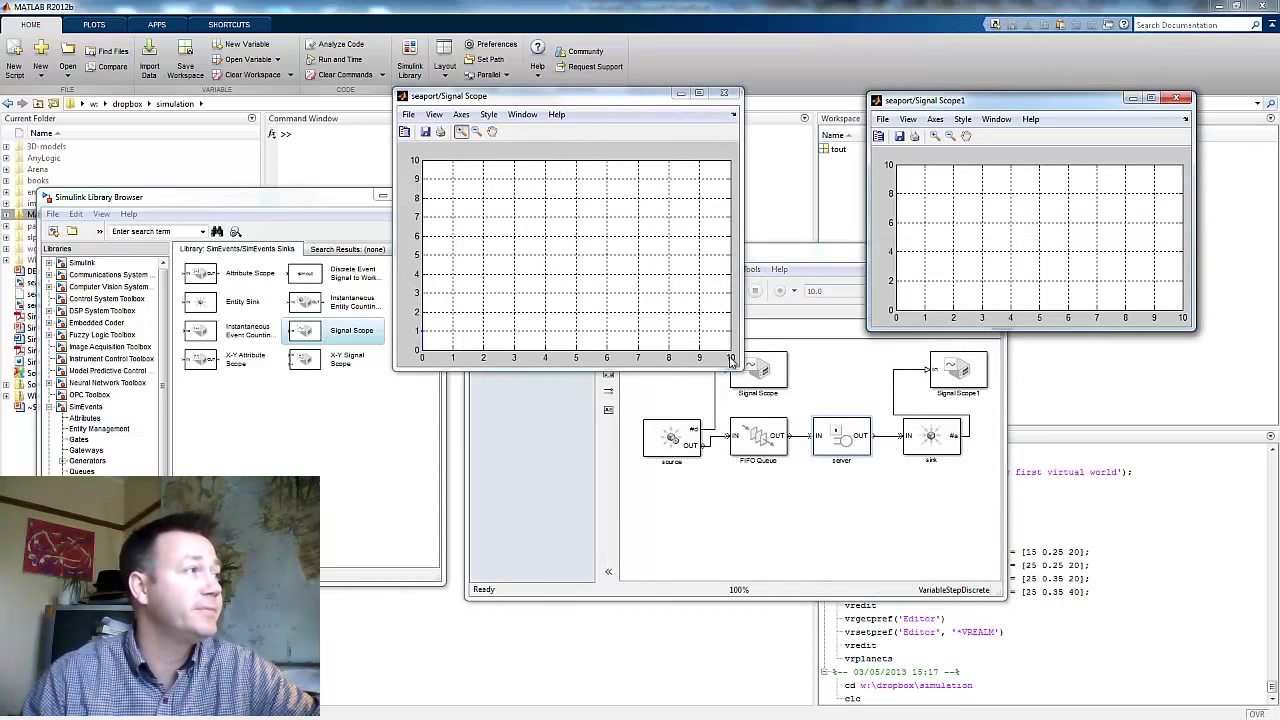
click(830, 513)
double_click(827, 292)
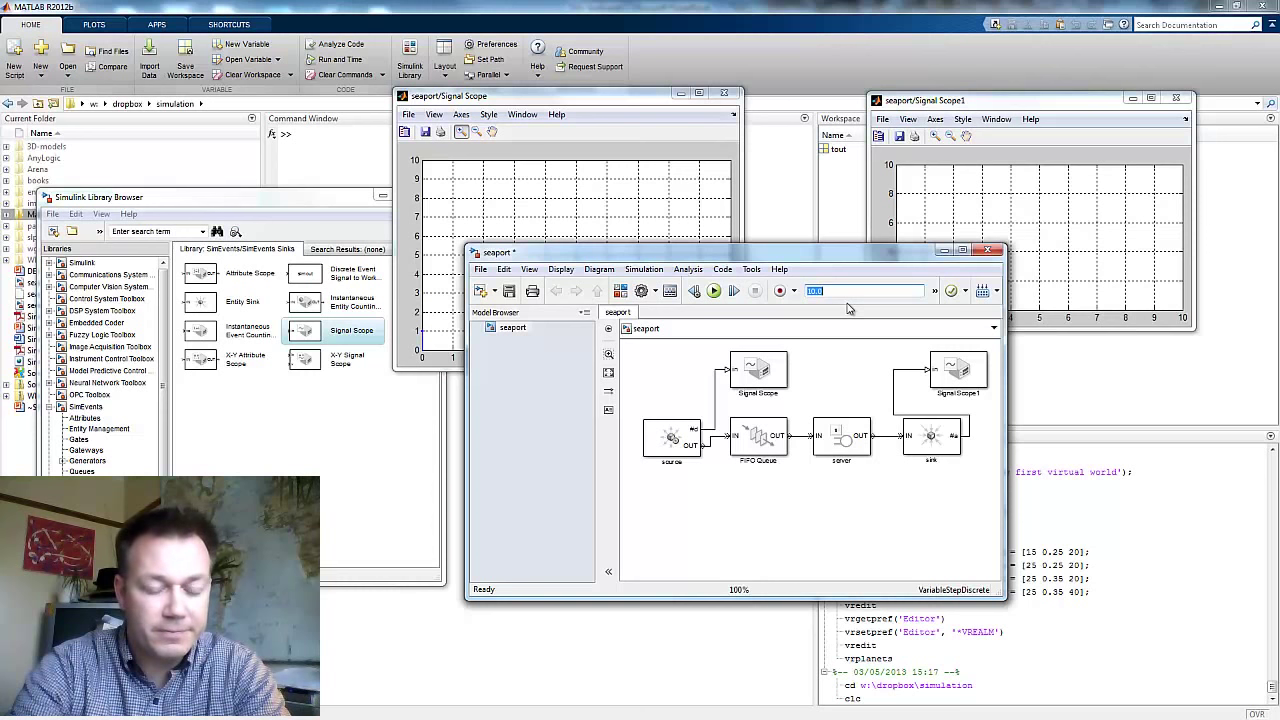
text(2)
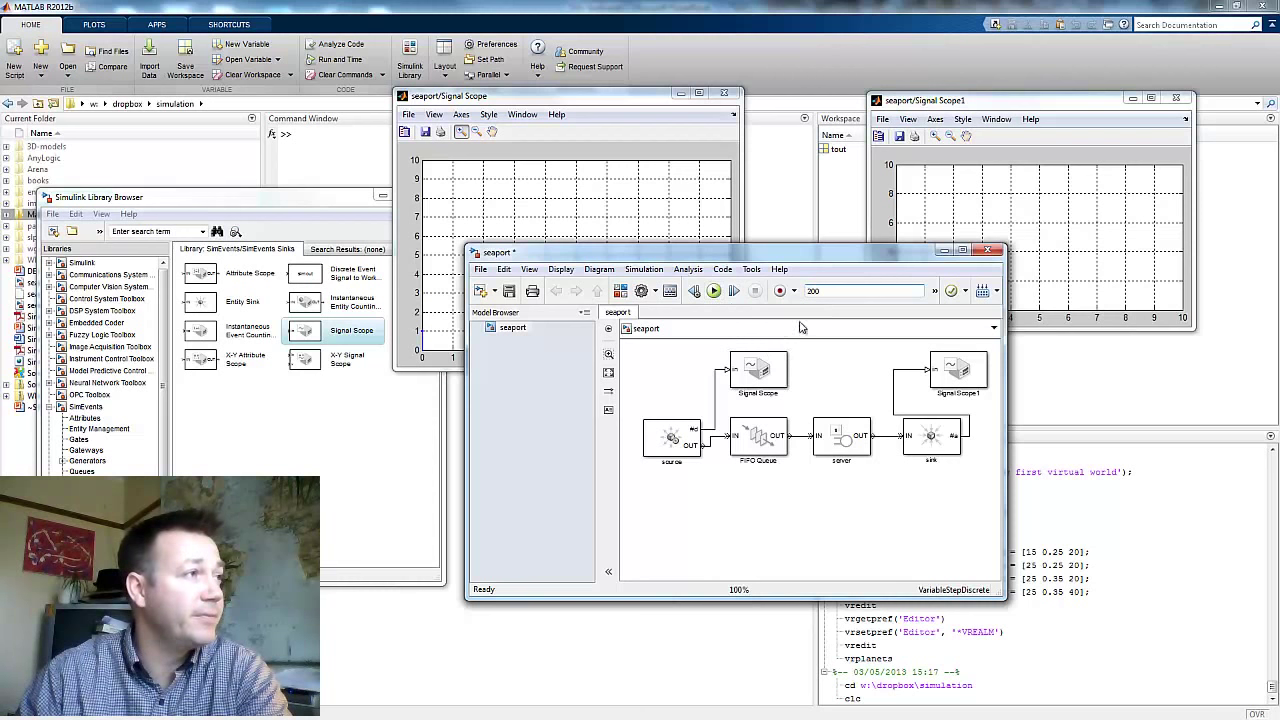
click(714, 290)
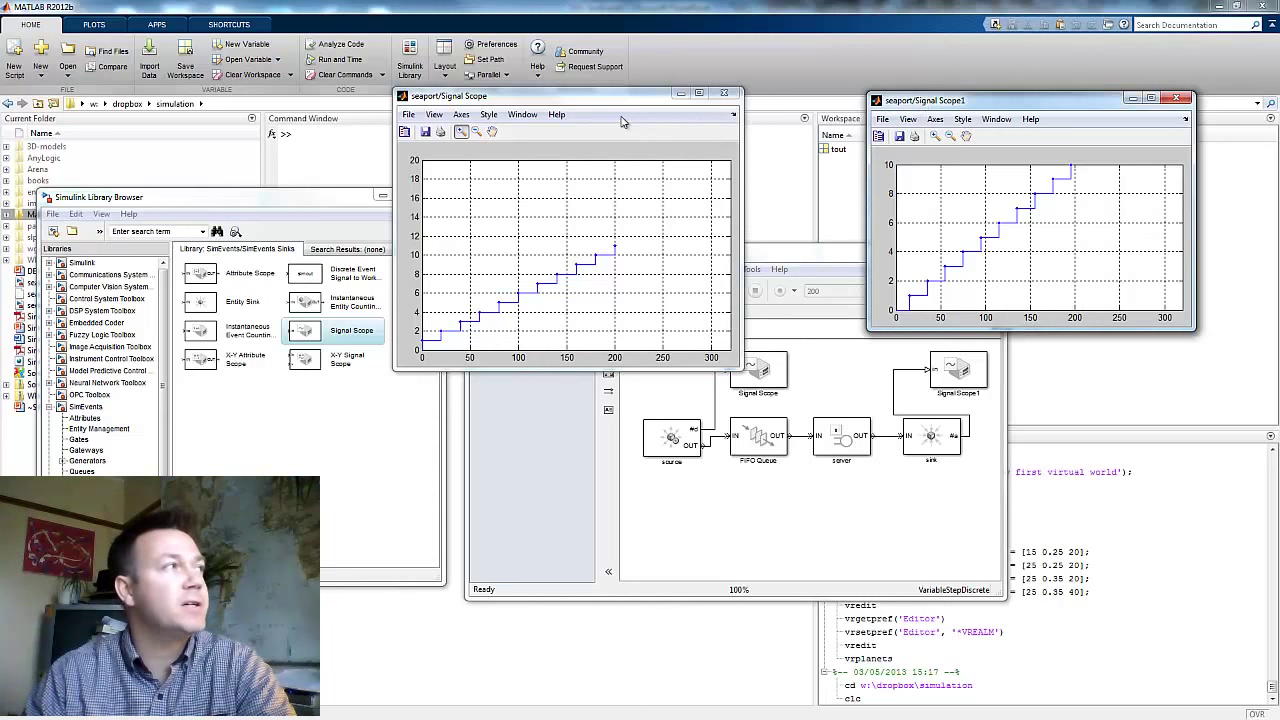
Step: Bring the source's departure scope close to the sink's arrival scope for comparison, and close both scope windows
drag(617, 100, 702, 78)
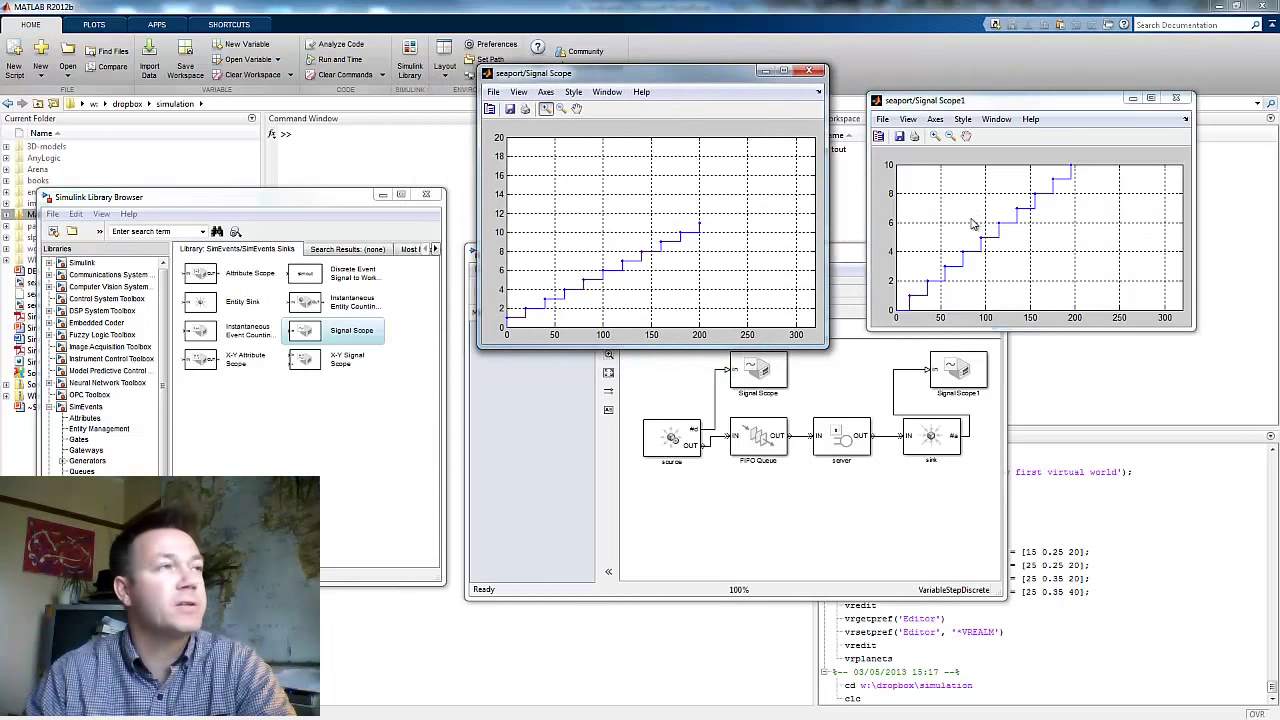
click(812, 71)
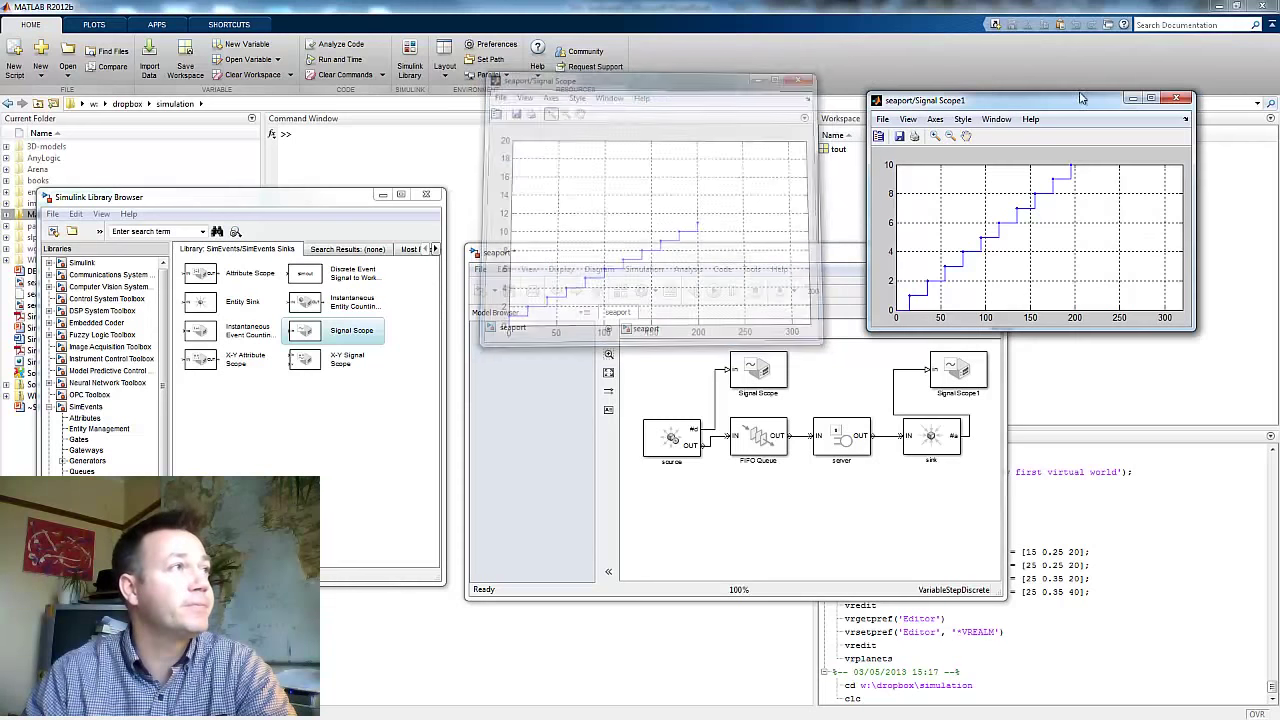
click(1180, 100)
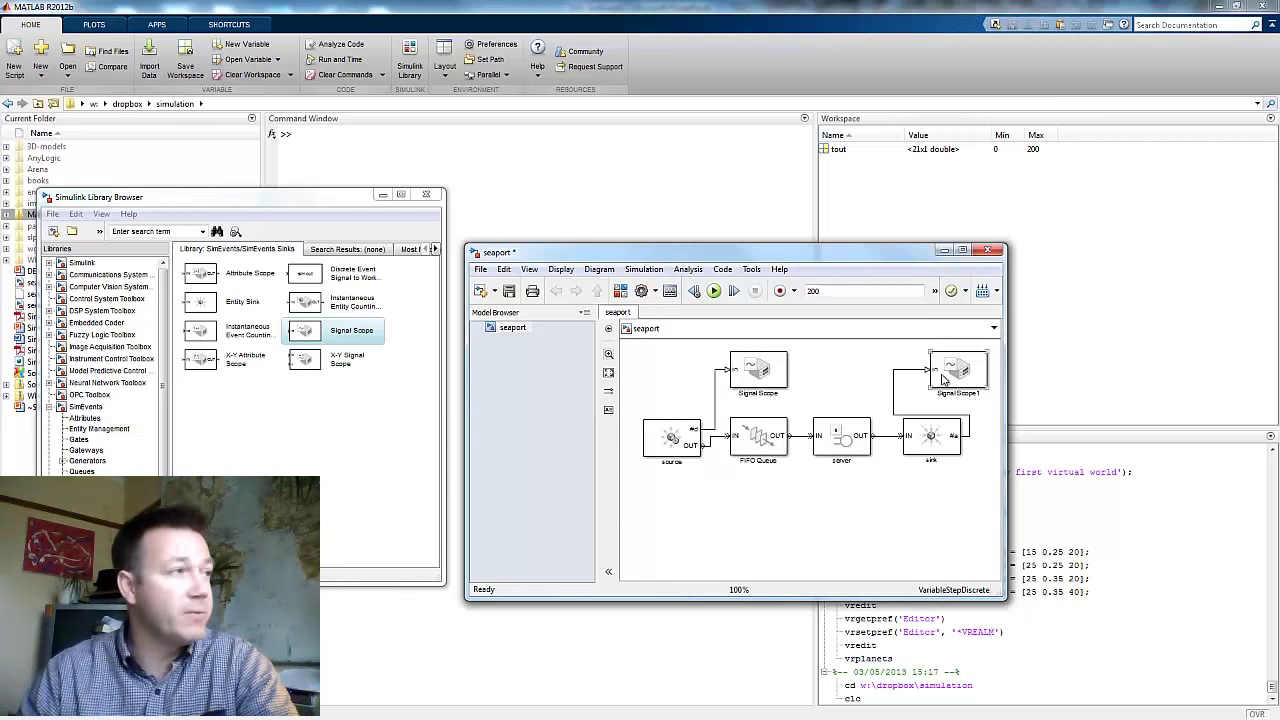
Step: Delete both Signal Scope blocks and the leftover signal lines from the source and the sink
click(772, 378)
key(Delete)
click(968, 372)
key(Delete)
click(894, 393)
key(Delete)
click(716, 402)
key(Delete)
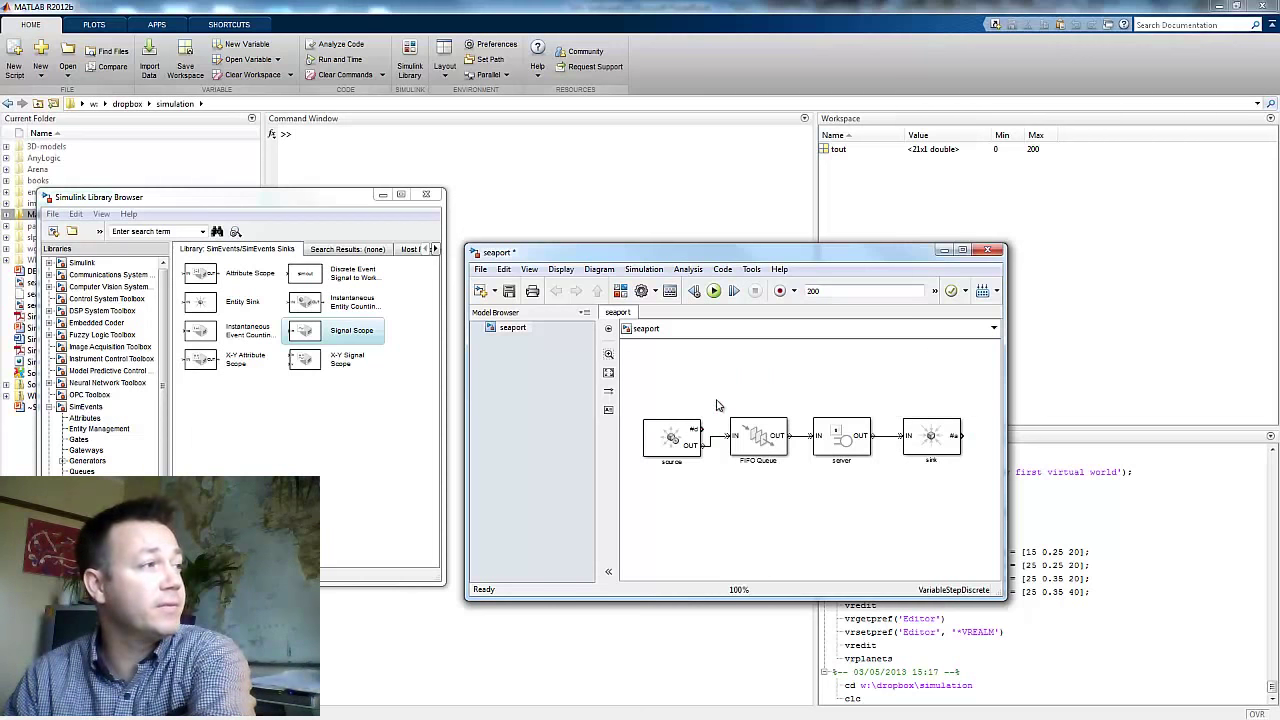
Step: Add a Scope block from the Simulink Commonly Used Blocks library to the seaport model, above the block chain
click(49, 262)
click(87, 274)
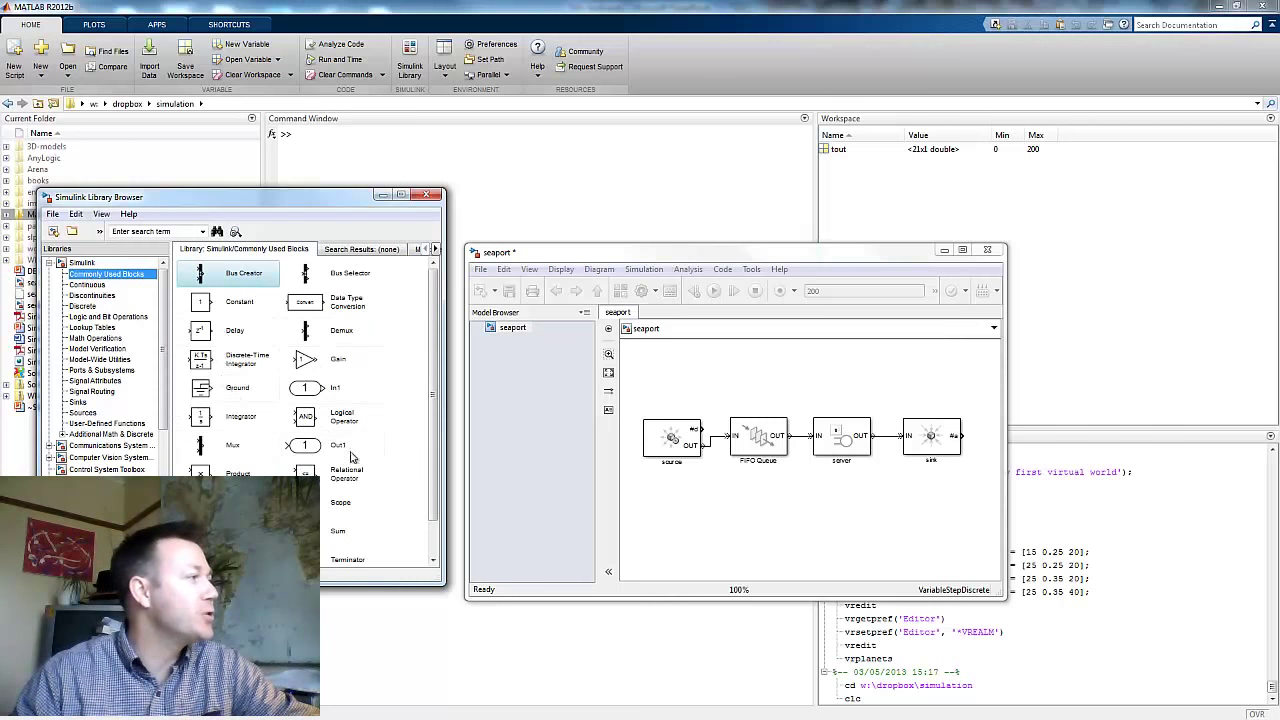
click(336, 505)
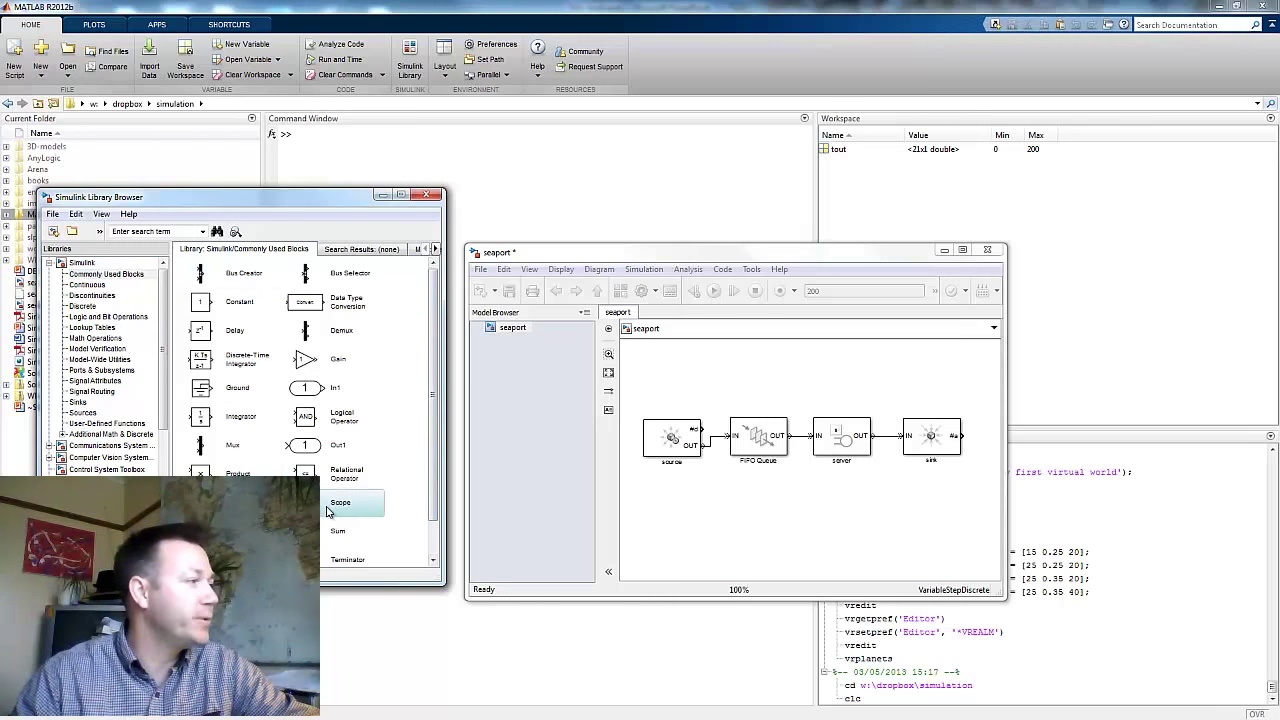
drag(797, 380, 797, 378)
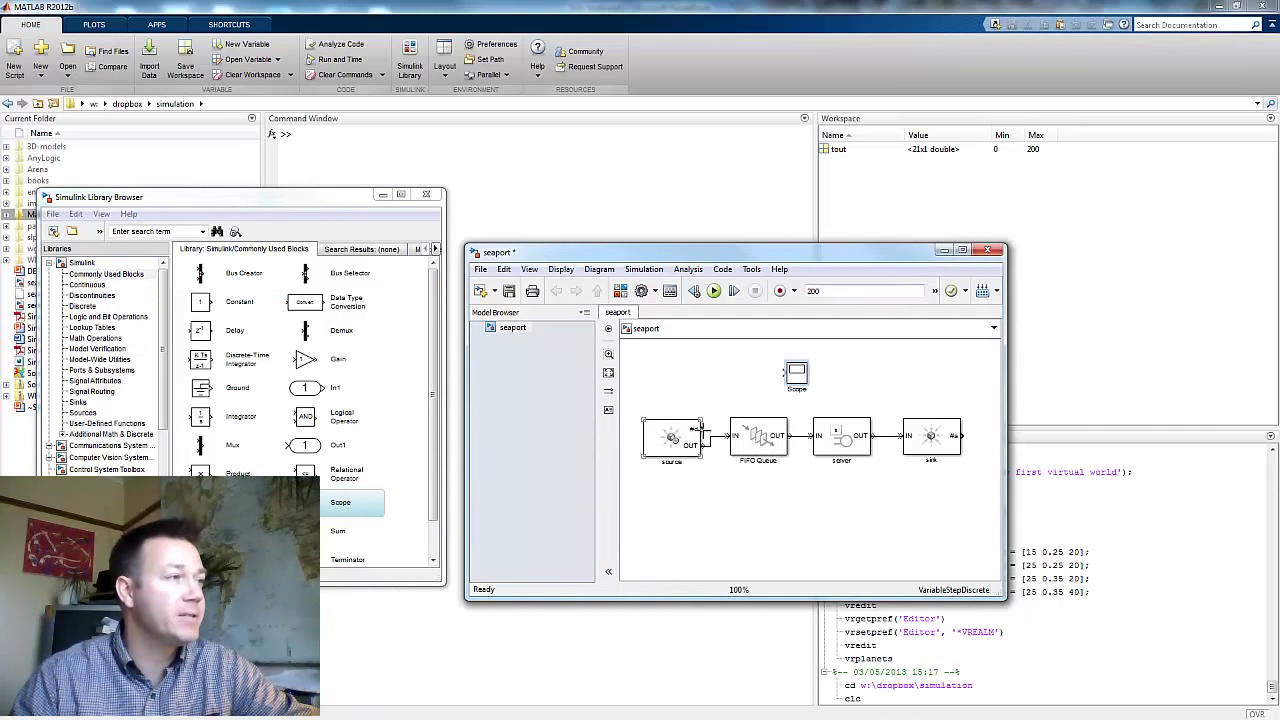
Step: Place the Scope above the sink and try wiring the source's #d and sink's #a outputs directly to it, clearing the attempted lines
mouse_move(701, 427)
mouse_down()
mouse_move(788, 373)
mouse_move(972, 377)
mouse_up()
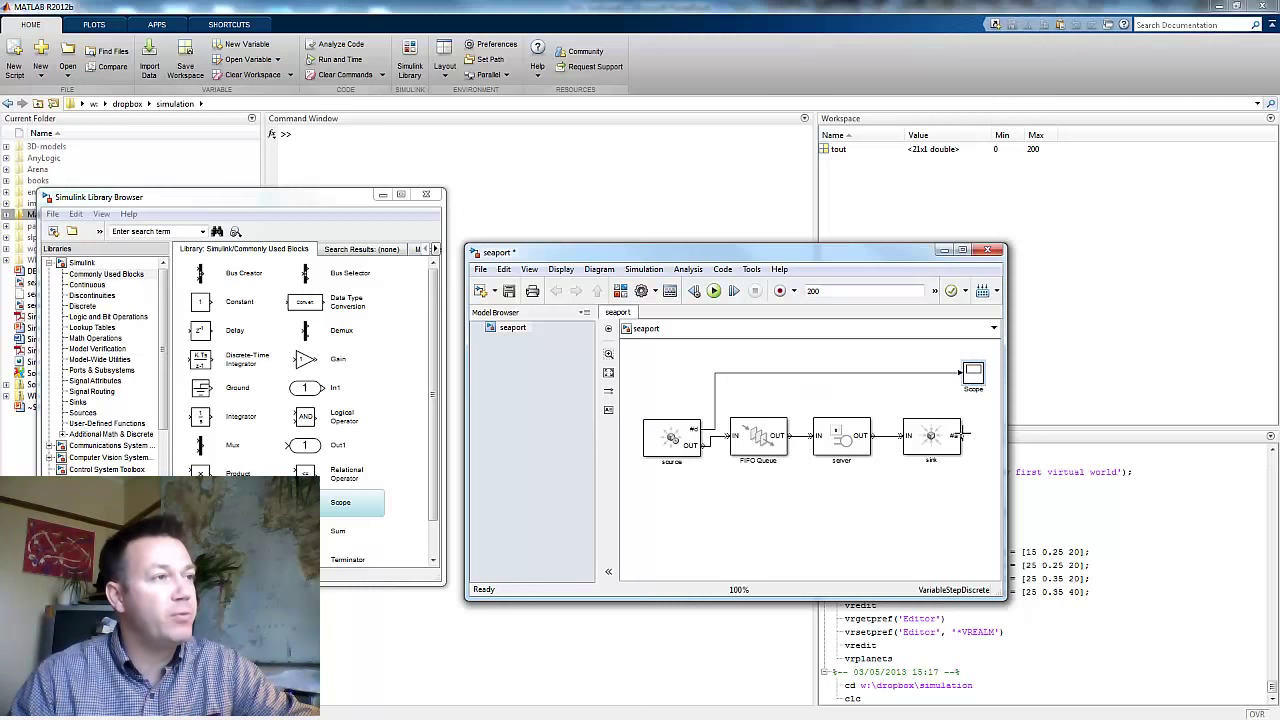
drag(962, 435, 970, 378)
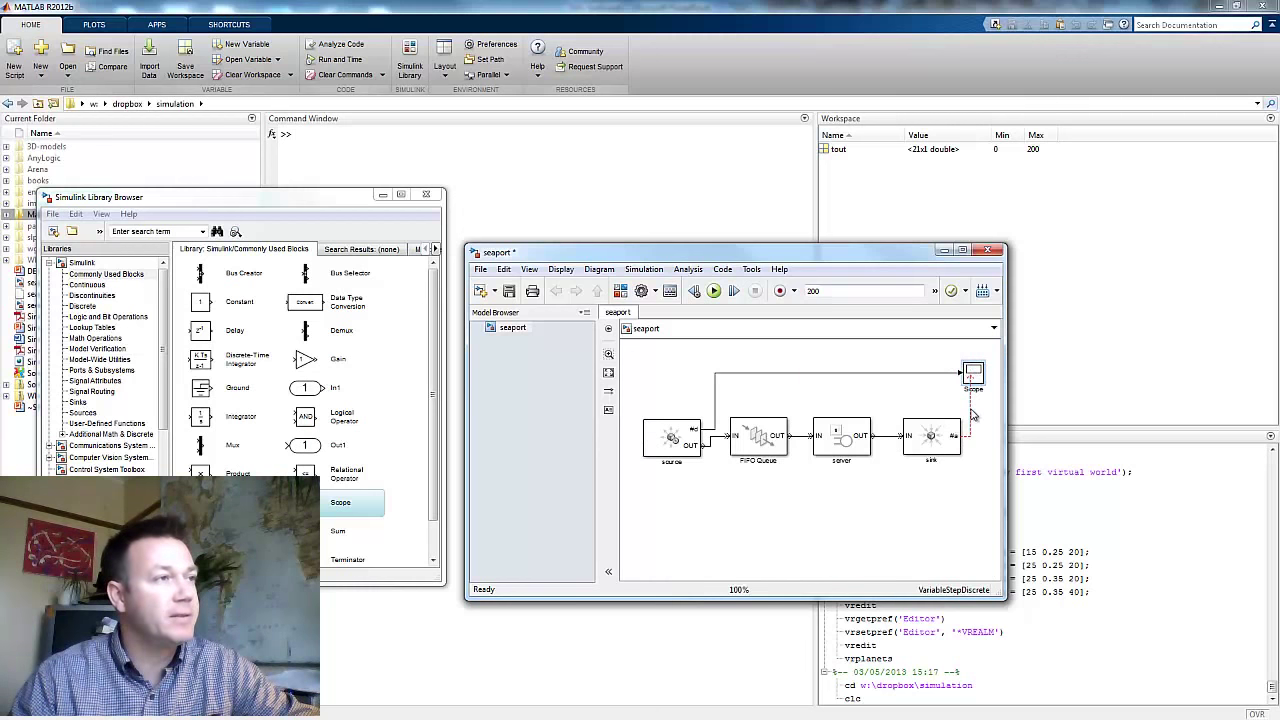
key(Delete)
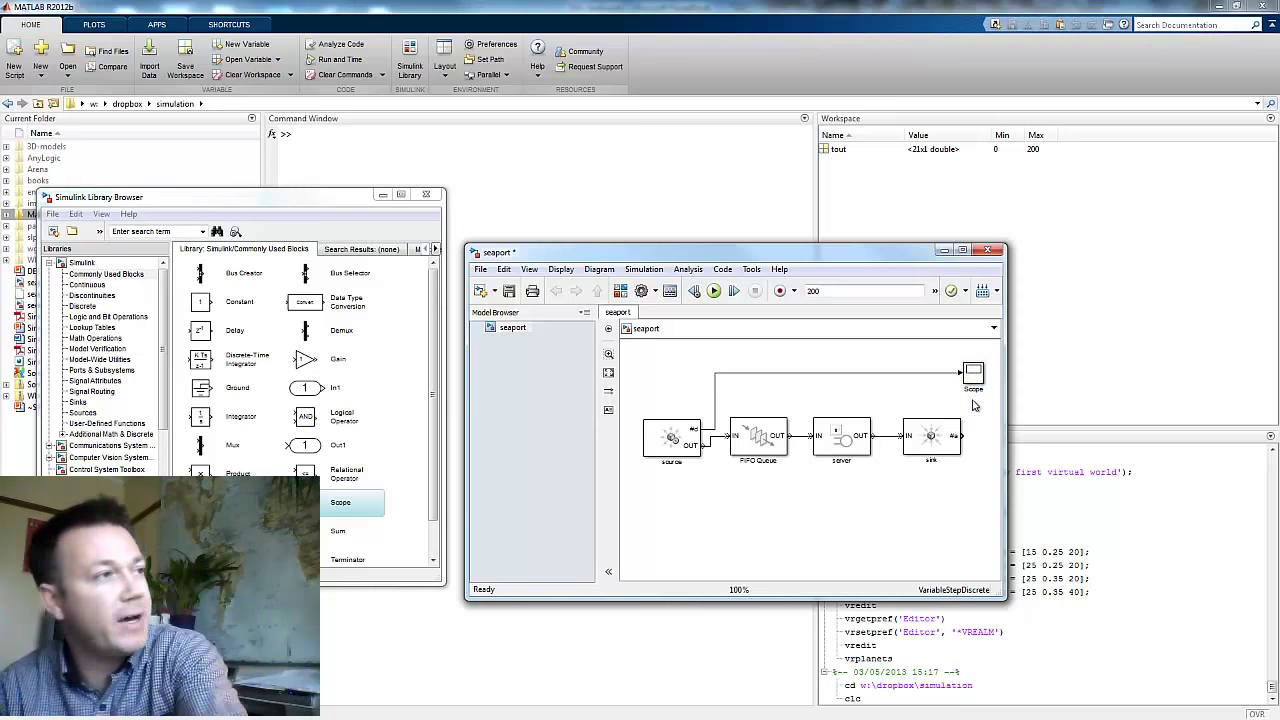
click(918, 373)
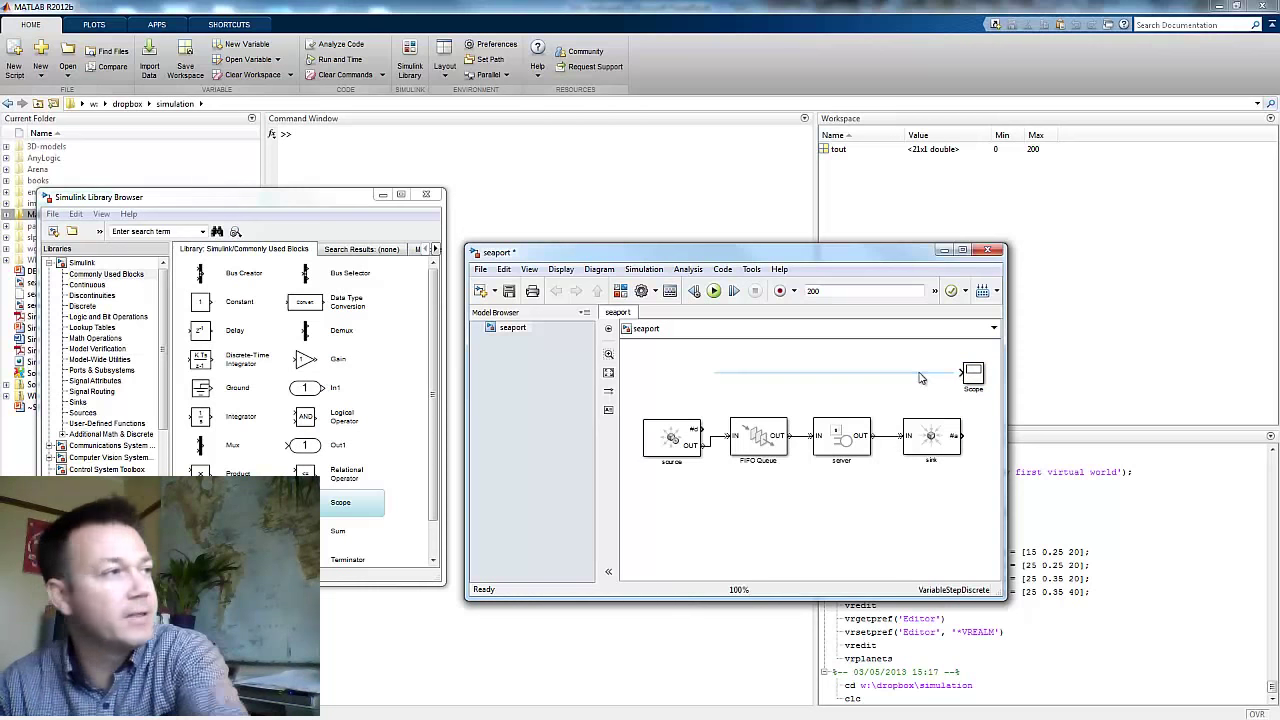
key(Delete)
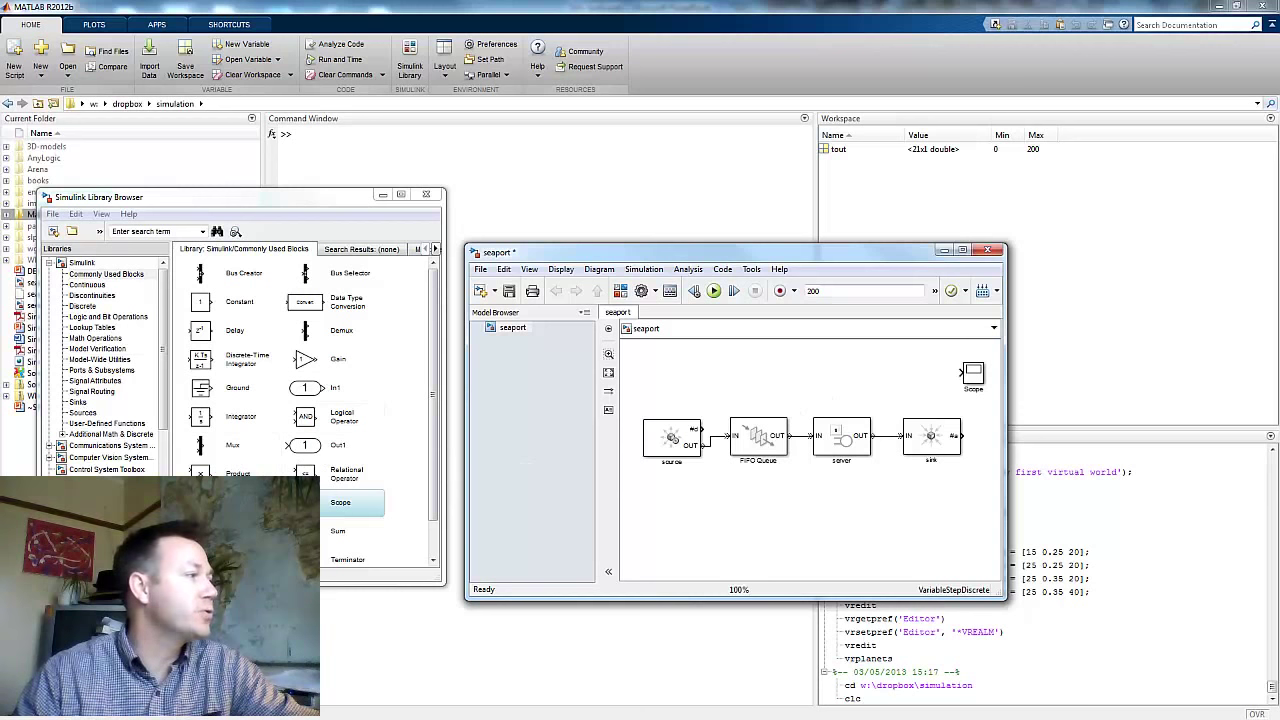
Step: Add a Mux just before the Scope and route the source's #d and sink's #a outputs through it into the Scope
click(222, 452)
drag(222, 452, 860, 376)
drag(710, 428, 858, 370)
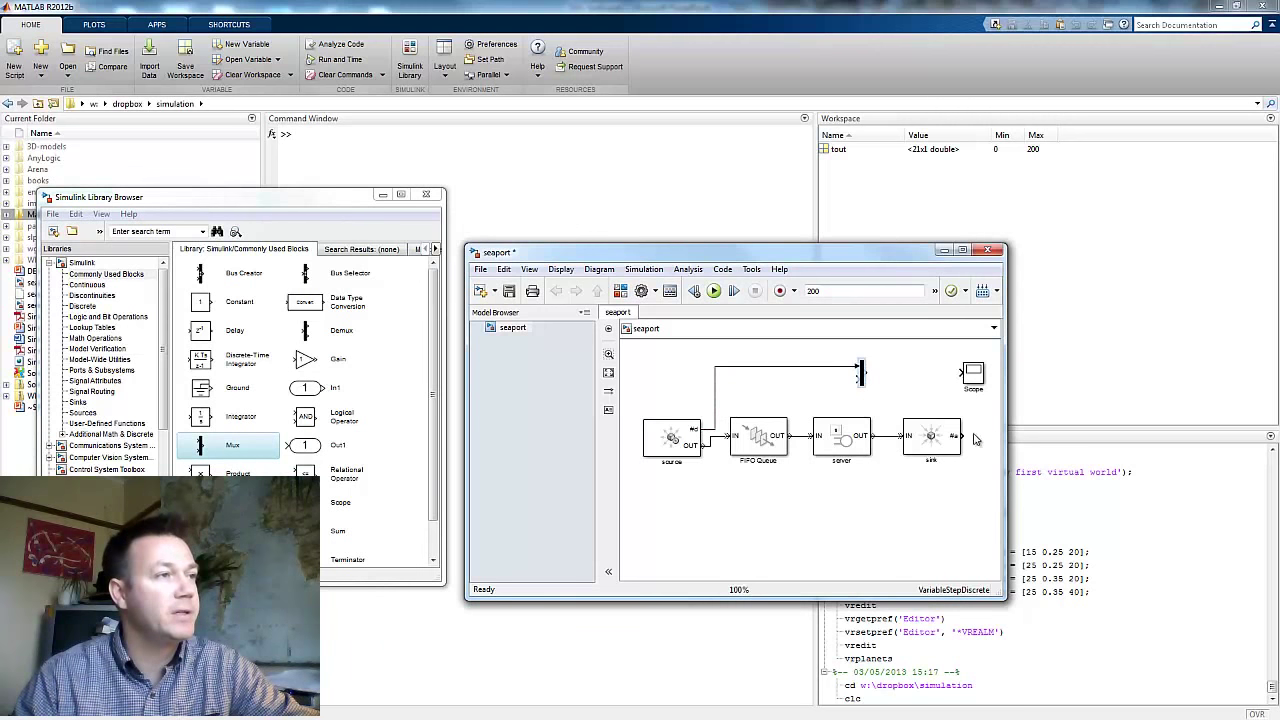
click(860, 378)
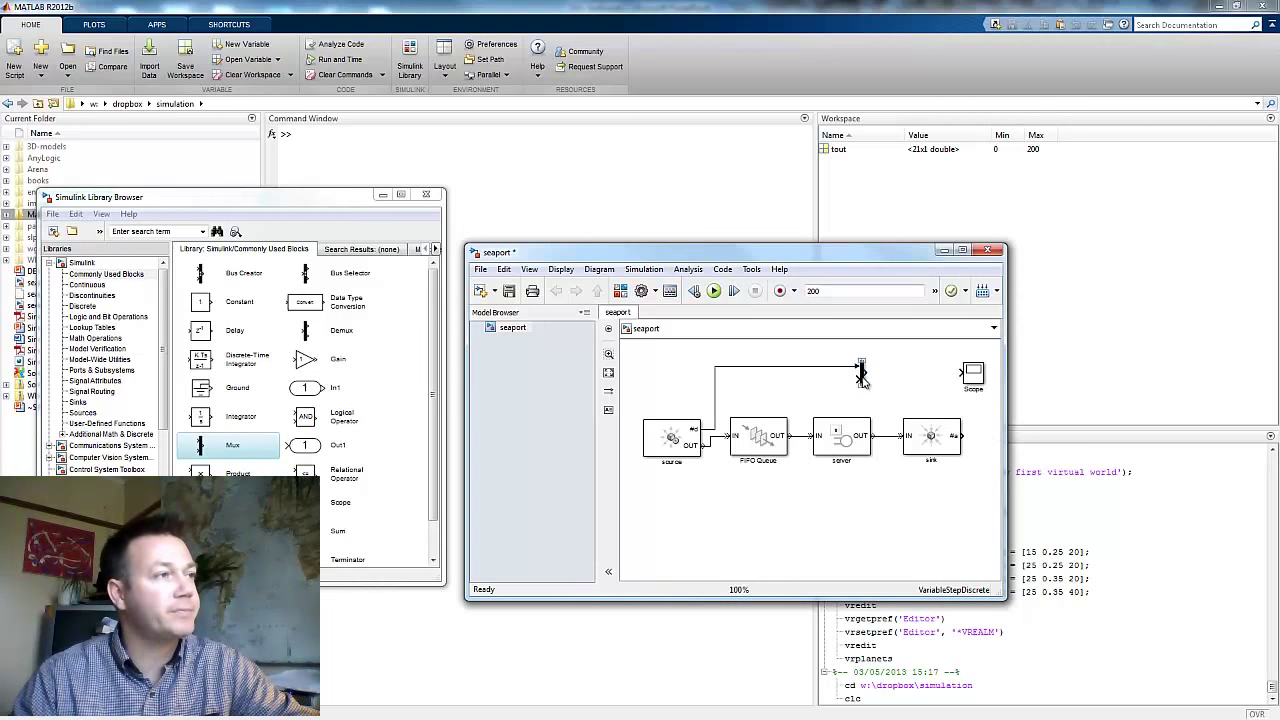
drag(865, 385, 953, 385)
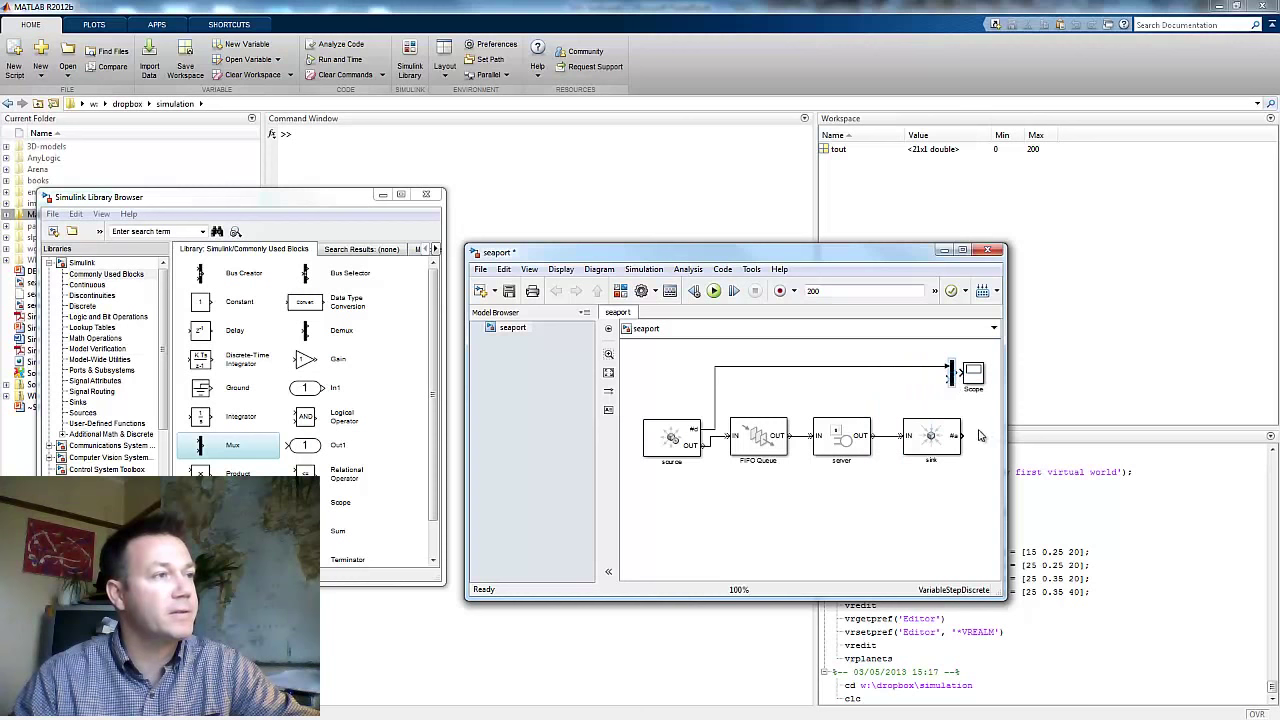
drag(962, 436, 981, 375)
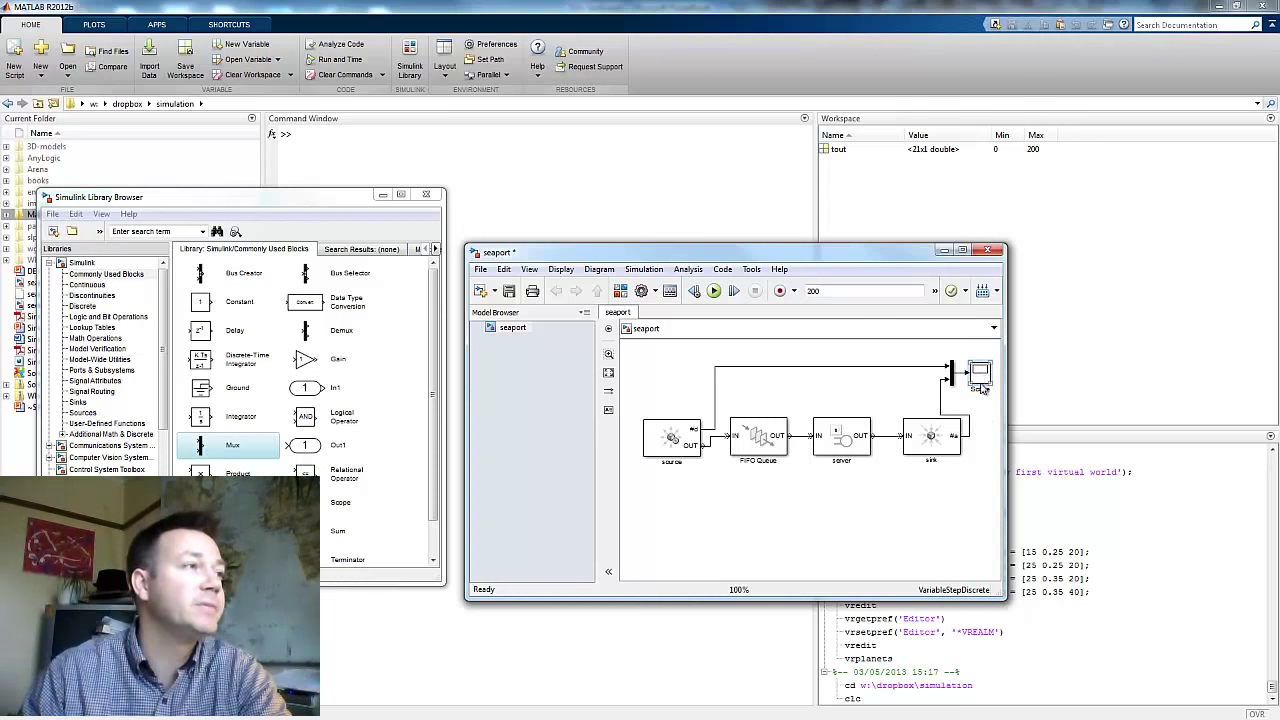
Step: Save and run the seaport model, and show the combined plot in the Scope window with its axes autoscaled
click(510, 292)
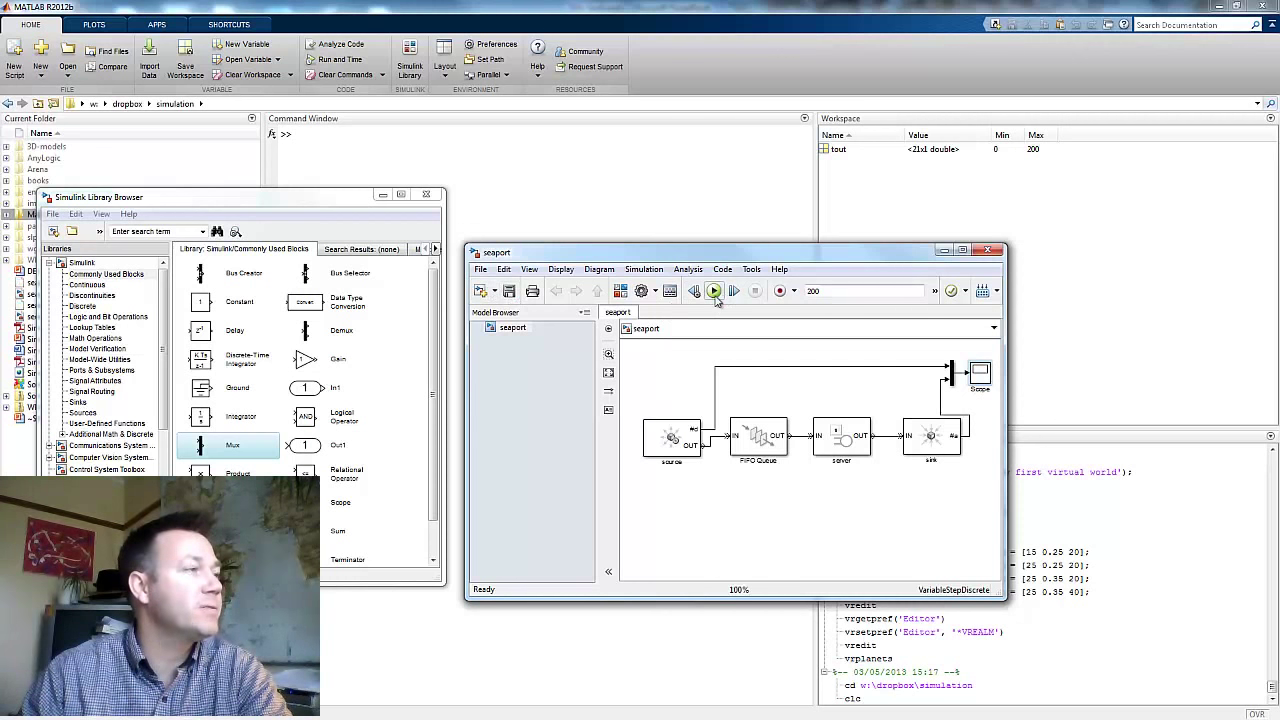
click(714, 291)
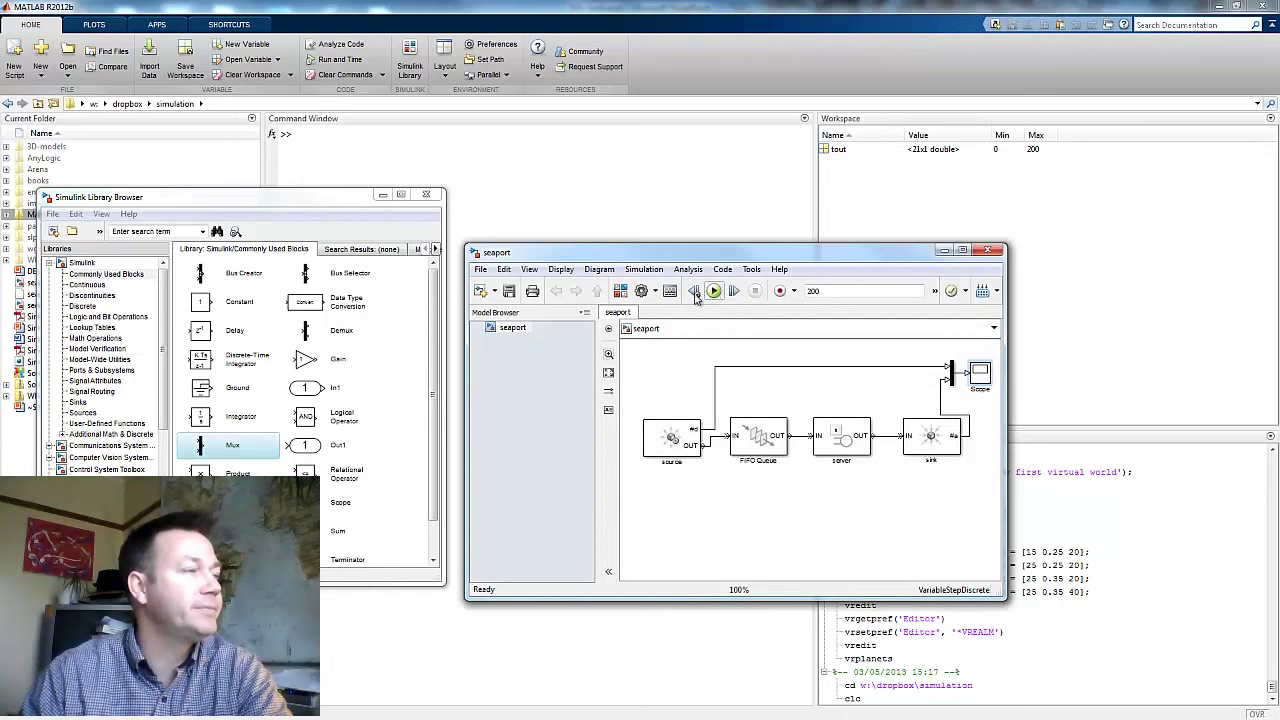
double_click(979, 374)
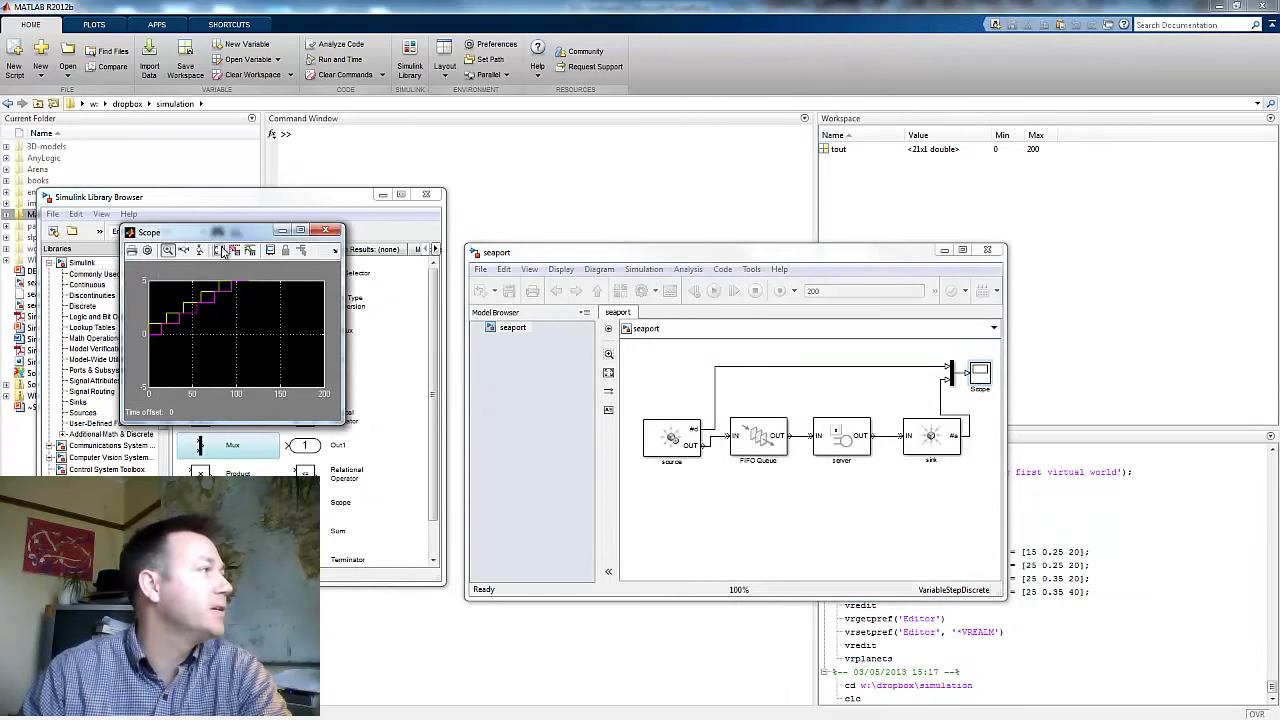
drag(308, 234, 979, 184)
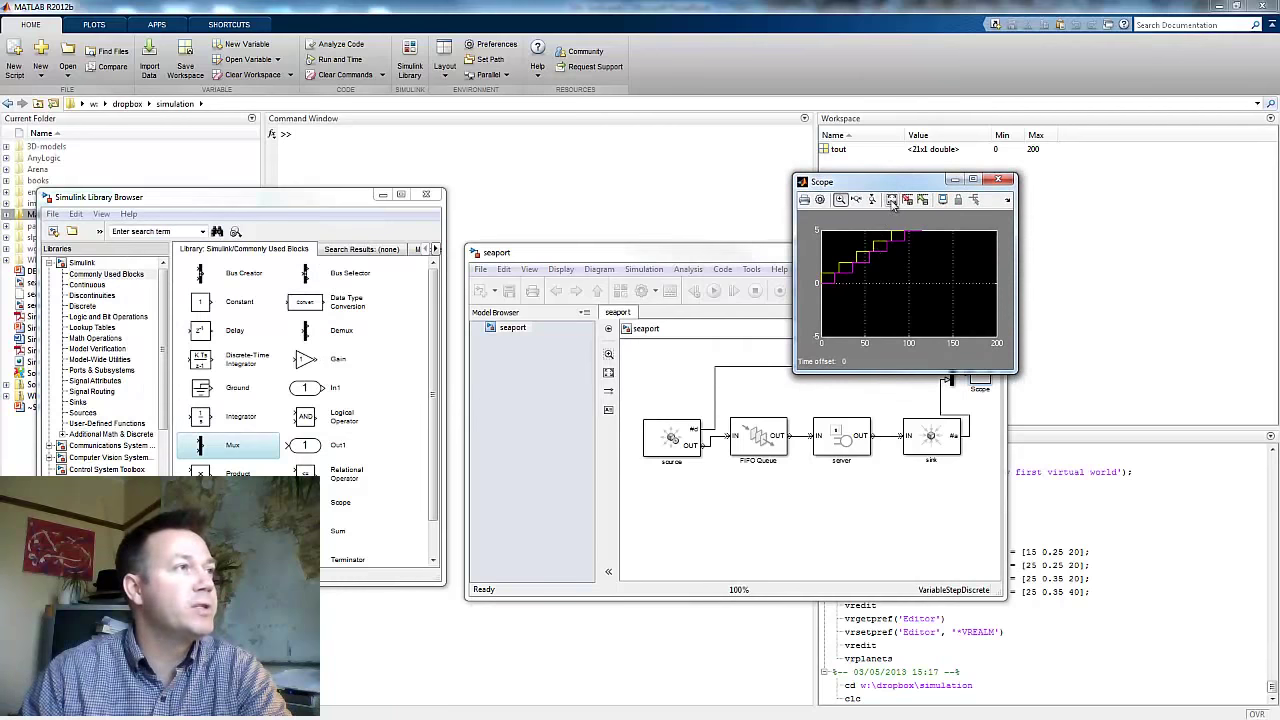
click(891, 200)
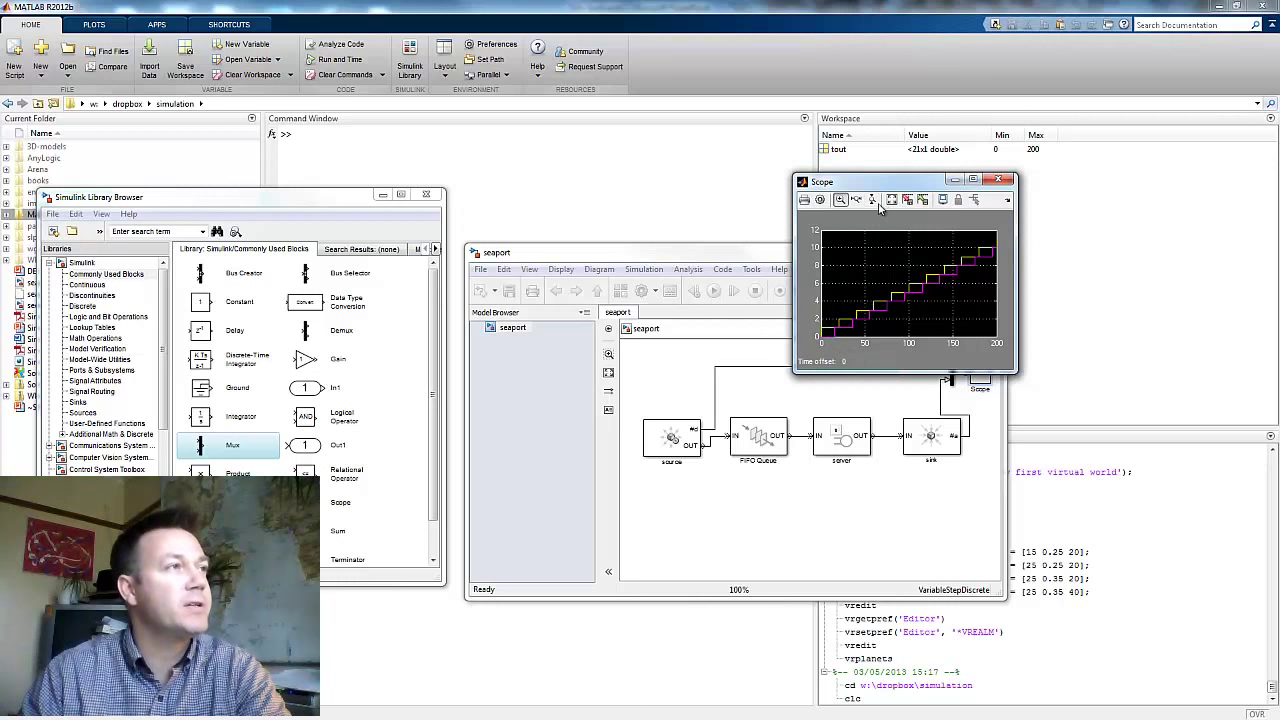
Step: Zoom in on the middle of the scope plot to compare the two curves, and restore the full autoscaled view
click(840, 200)
drag(878, 278, 927, 312)
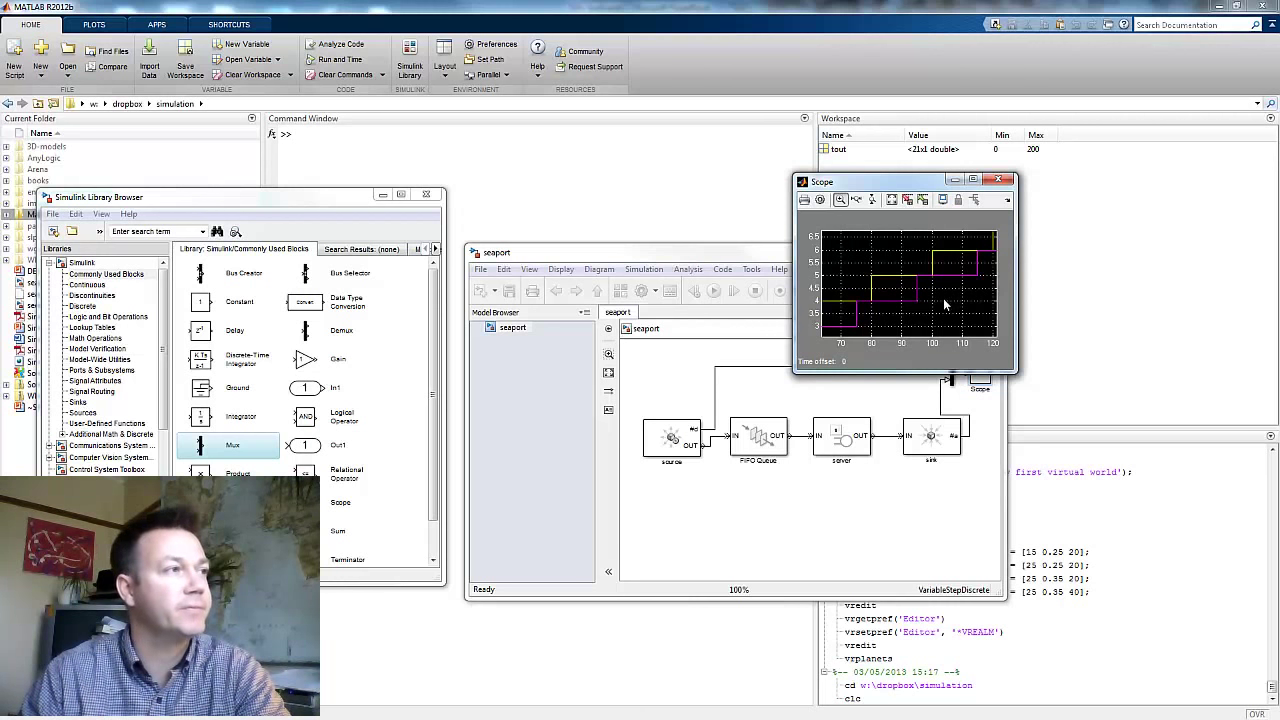
click(891, 297)
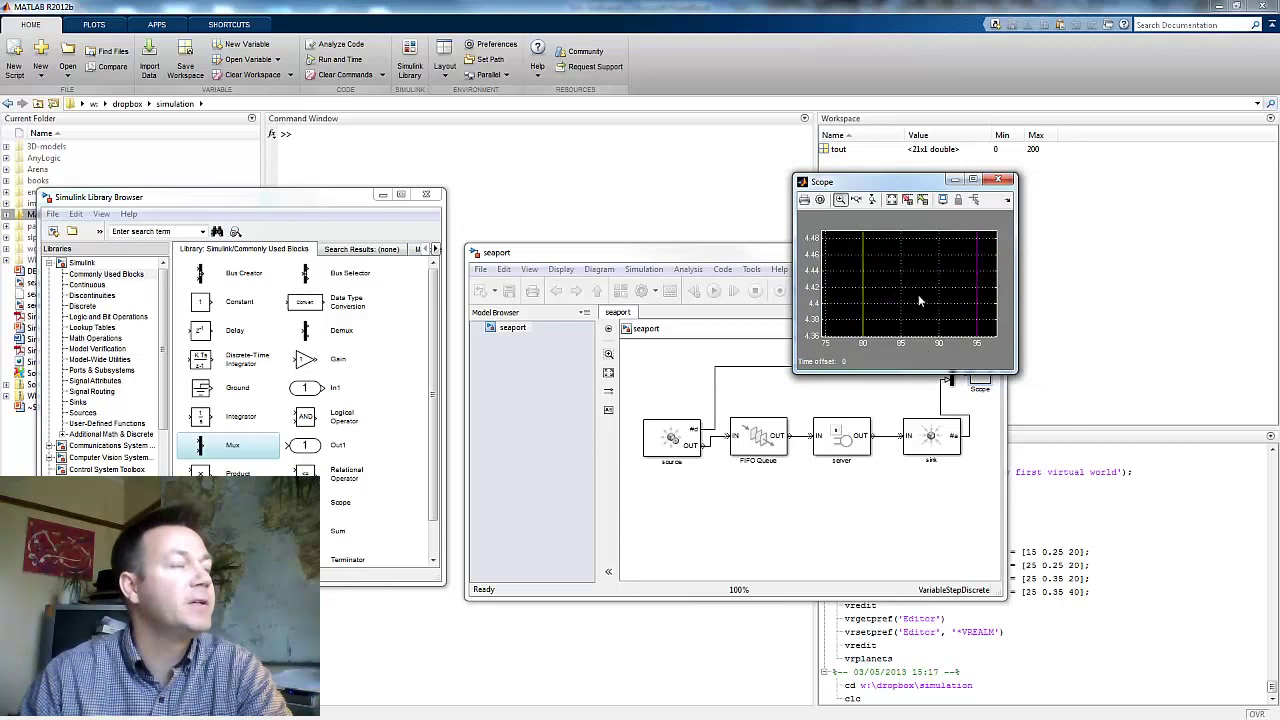
click(891, 200)
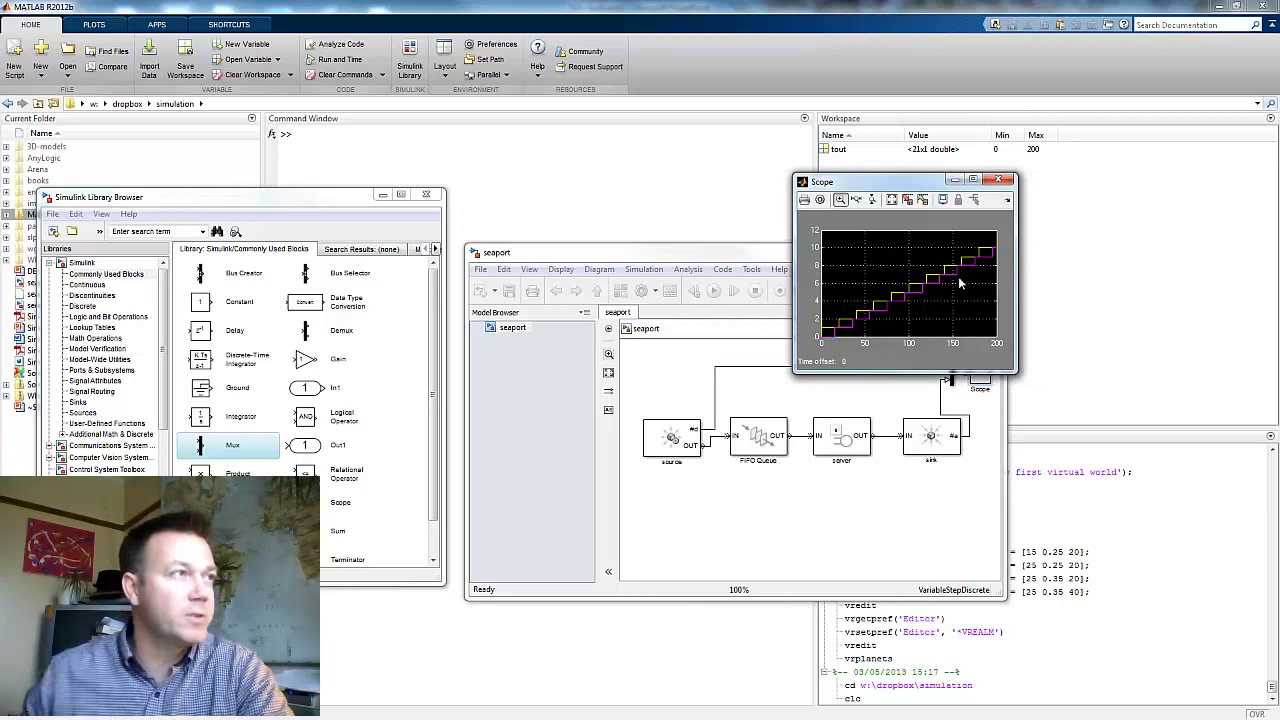
Step: Enable legends in the Scope's parameters, reopen the scope plot, move the legend clear of the curves and close the plot window
click(820, 201)
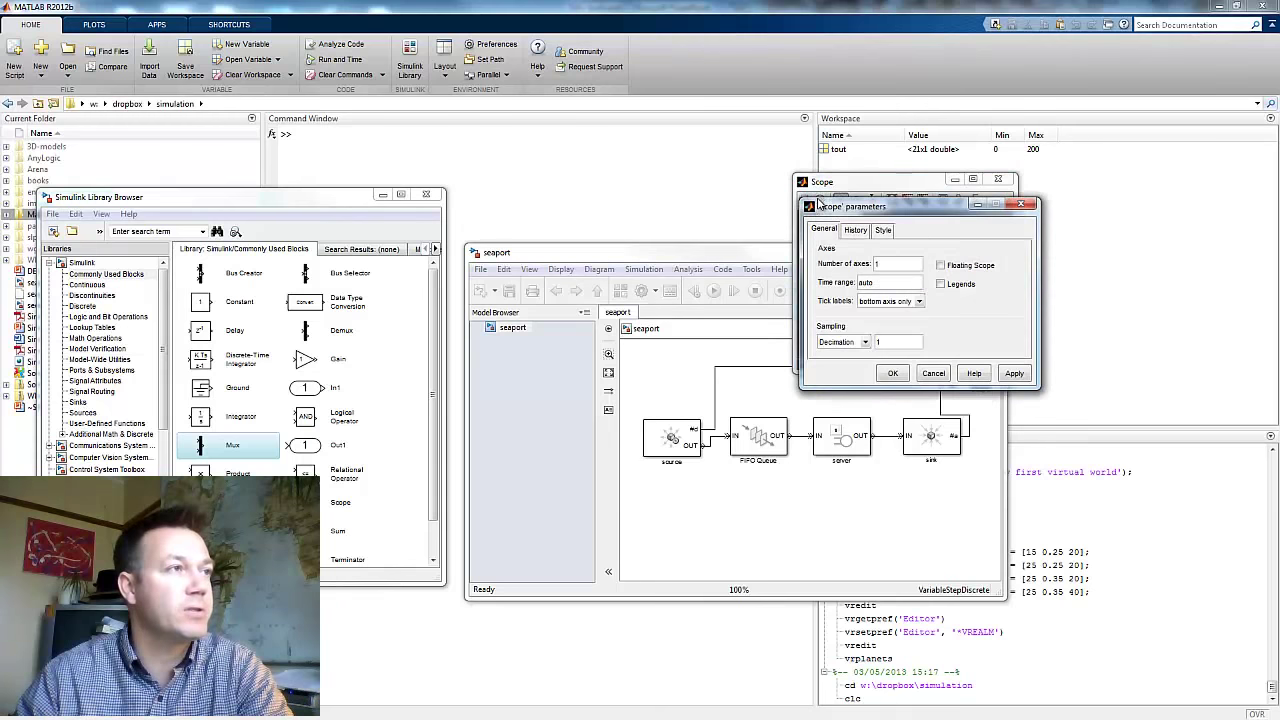
click(940, 285)
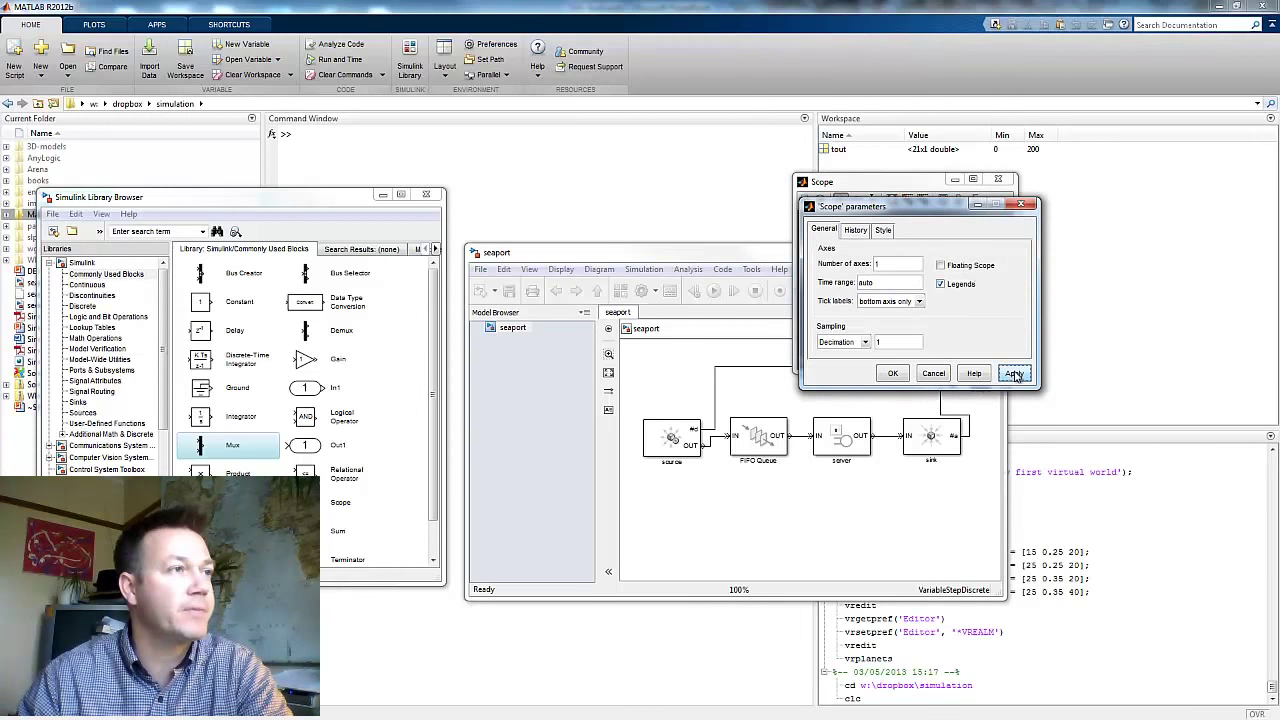
click(893, 374)
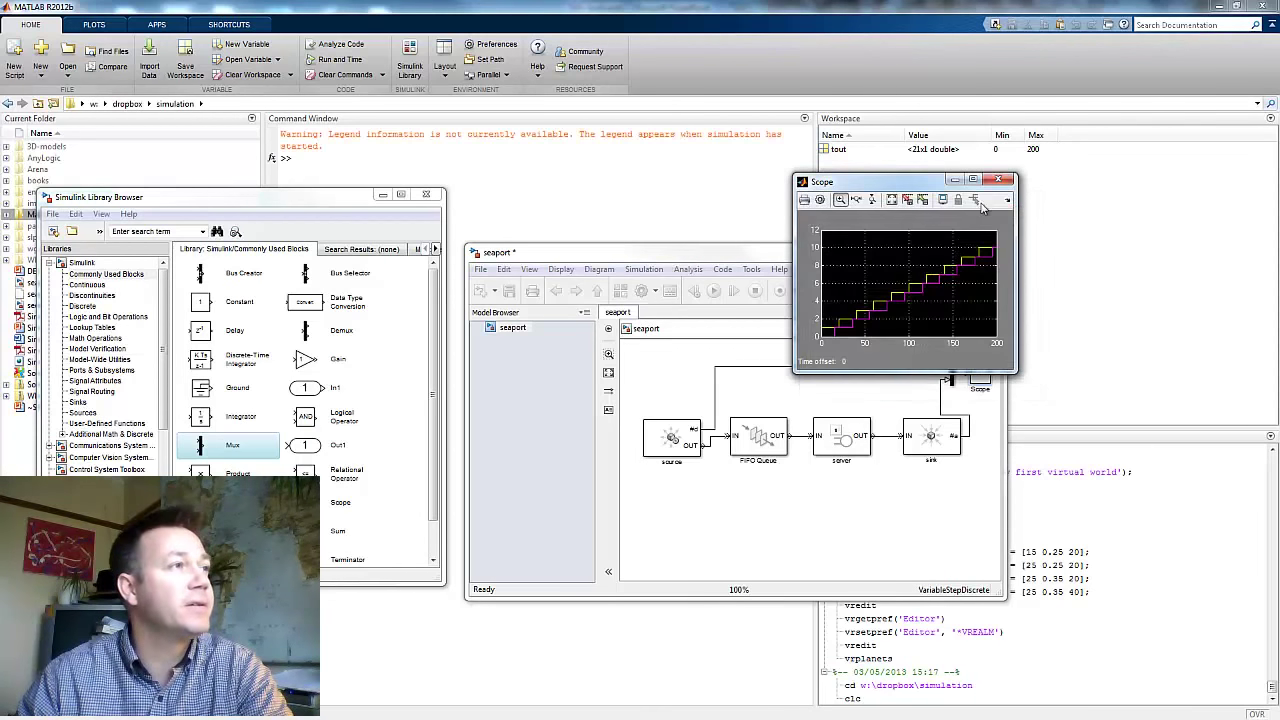
click(1004, 181)
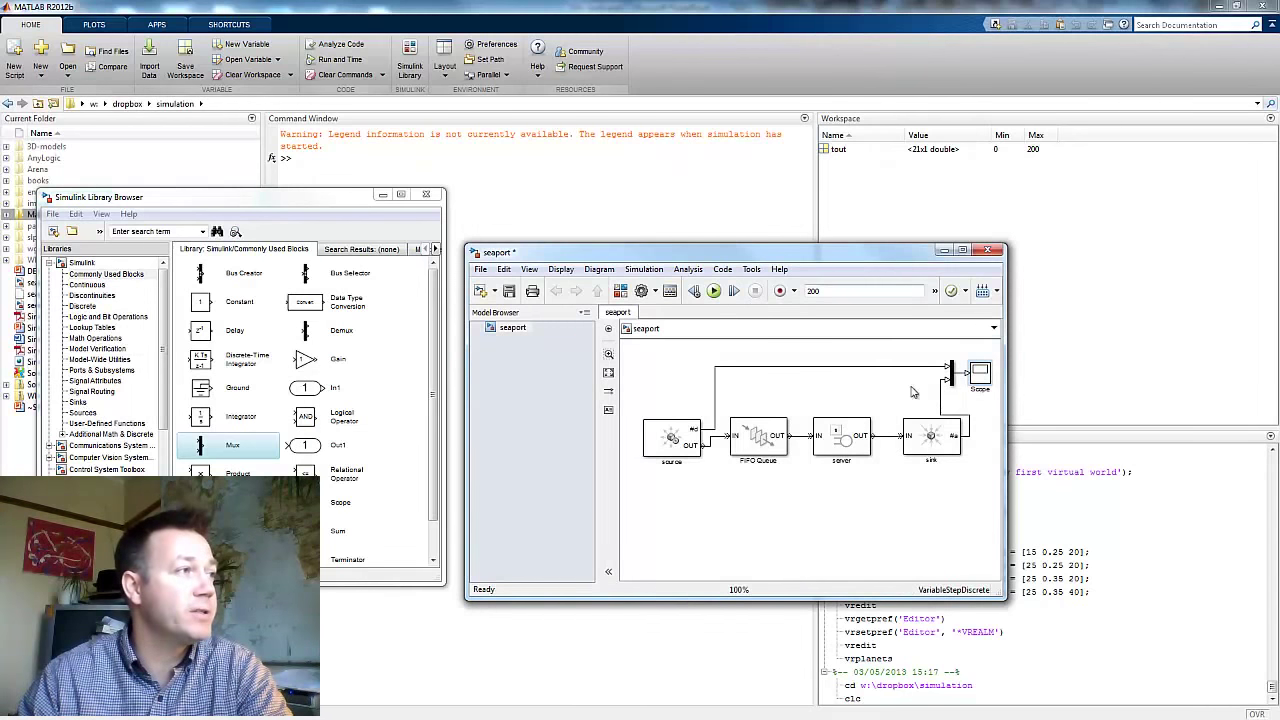
double_click(982, 374)
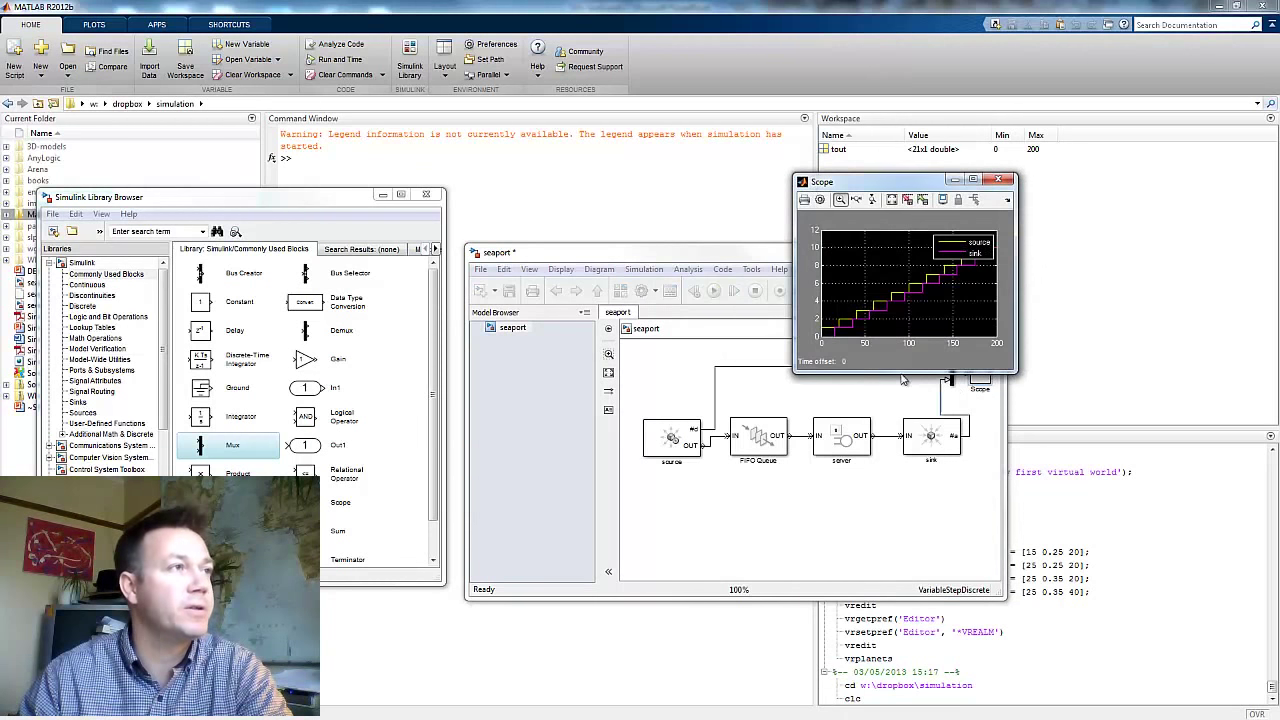
drag(966, 257, 879, 263)
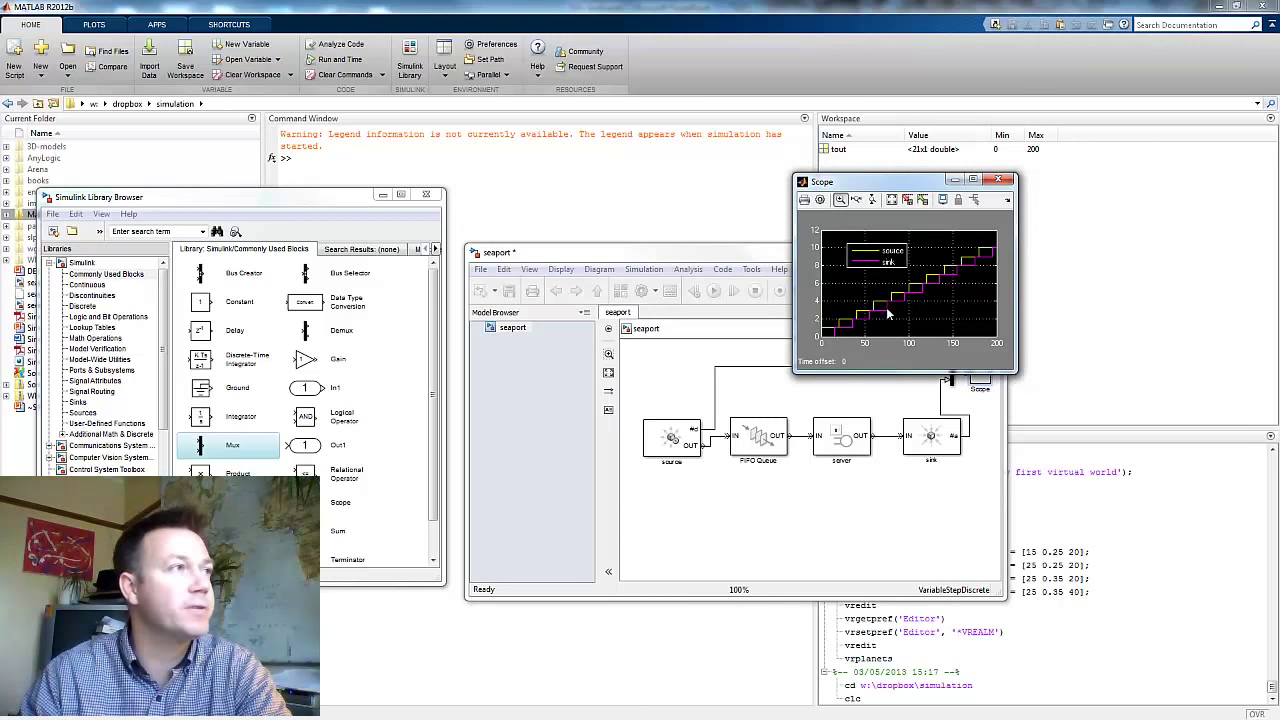
click(997, 179)
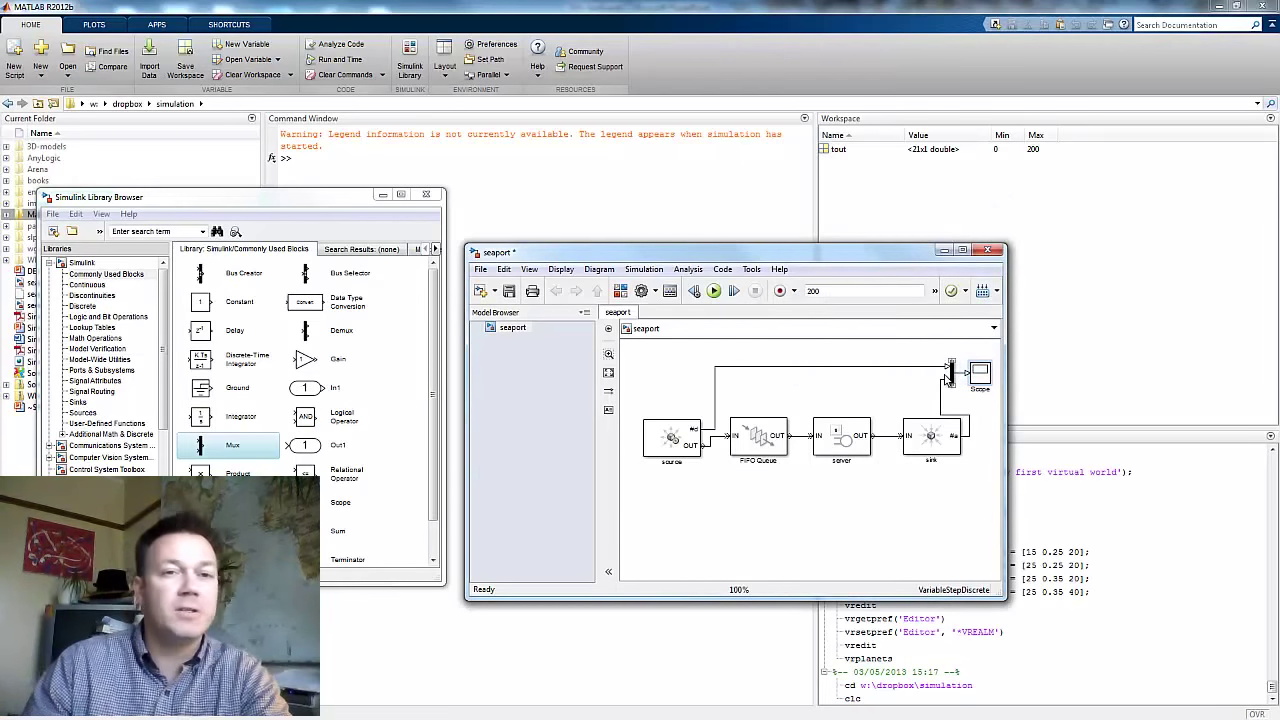
Step: Set the source block's intergeneration time distribution to Exponential
click(676, 453)
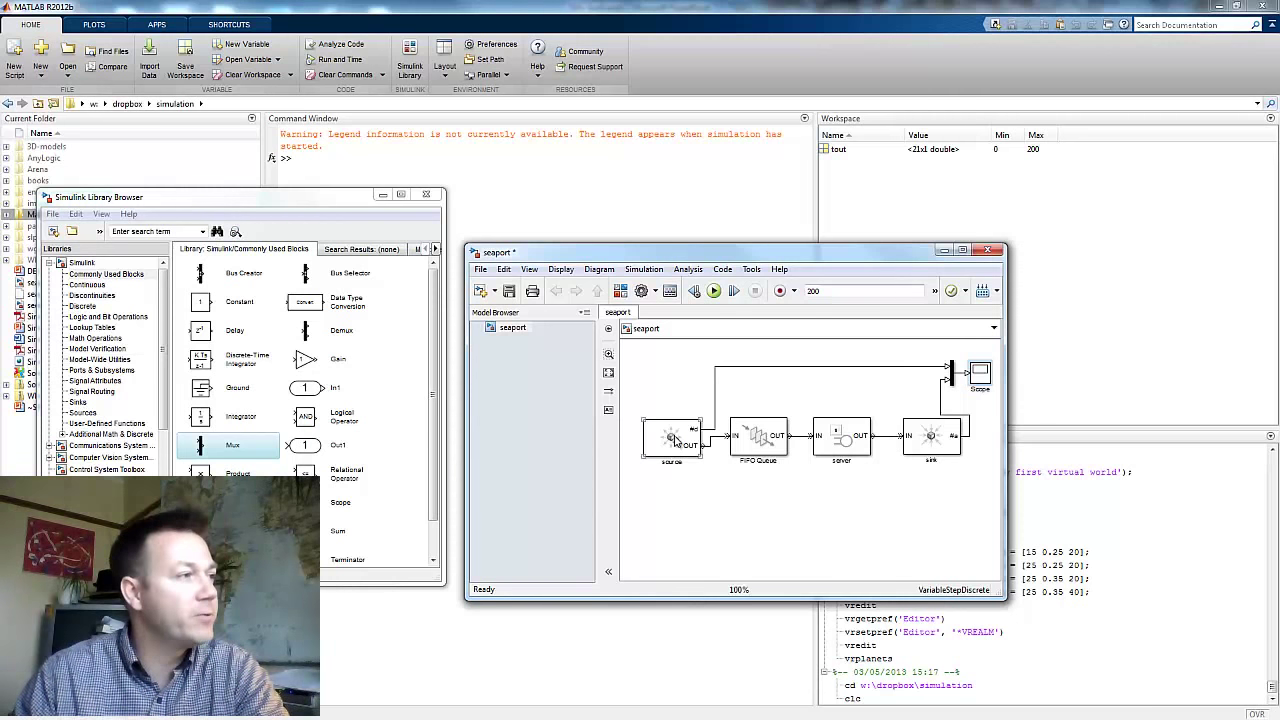
right_click(676, 440)
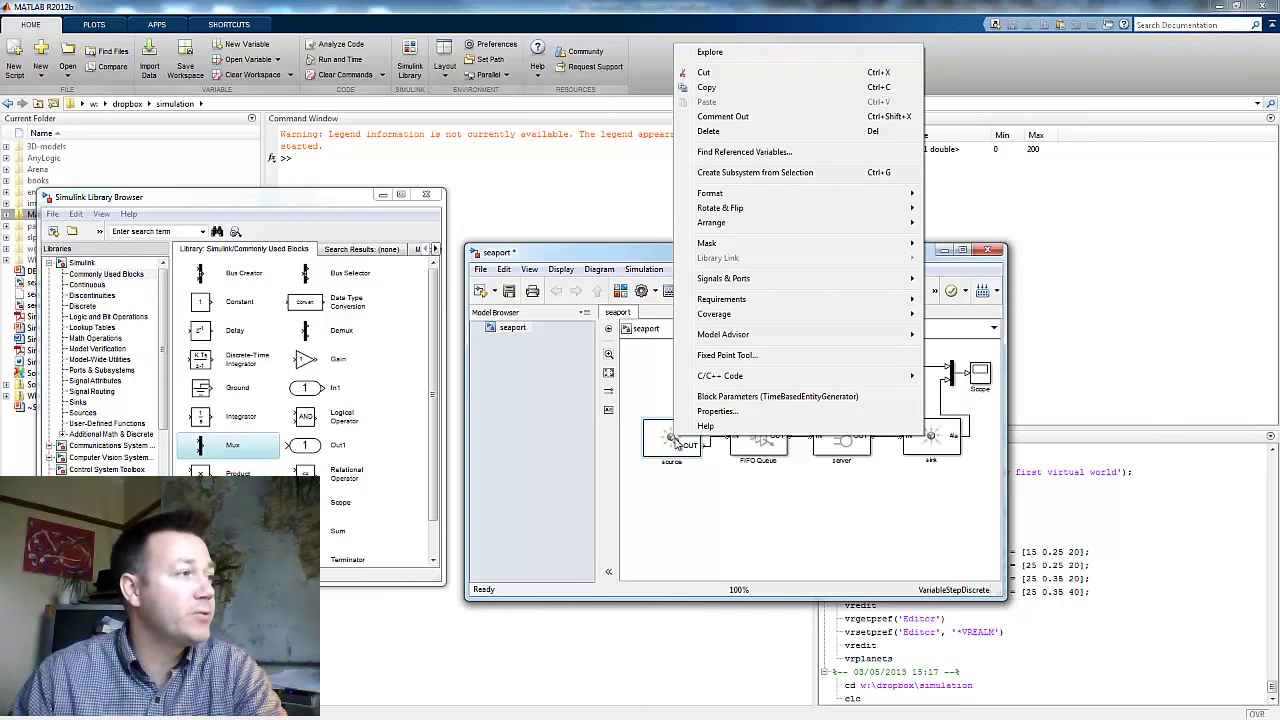
click(669, 446)
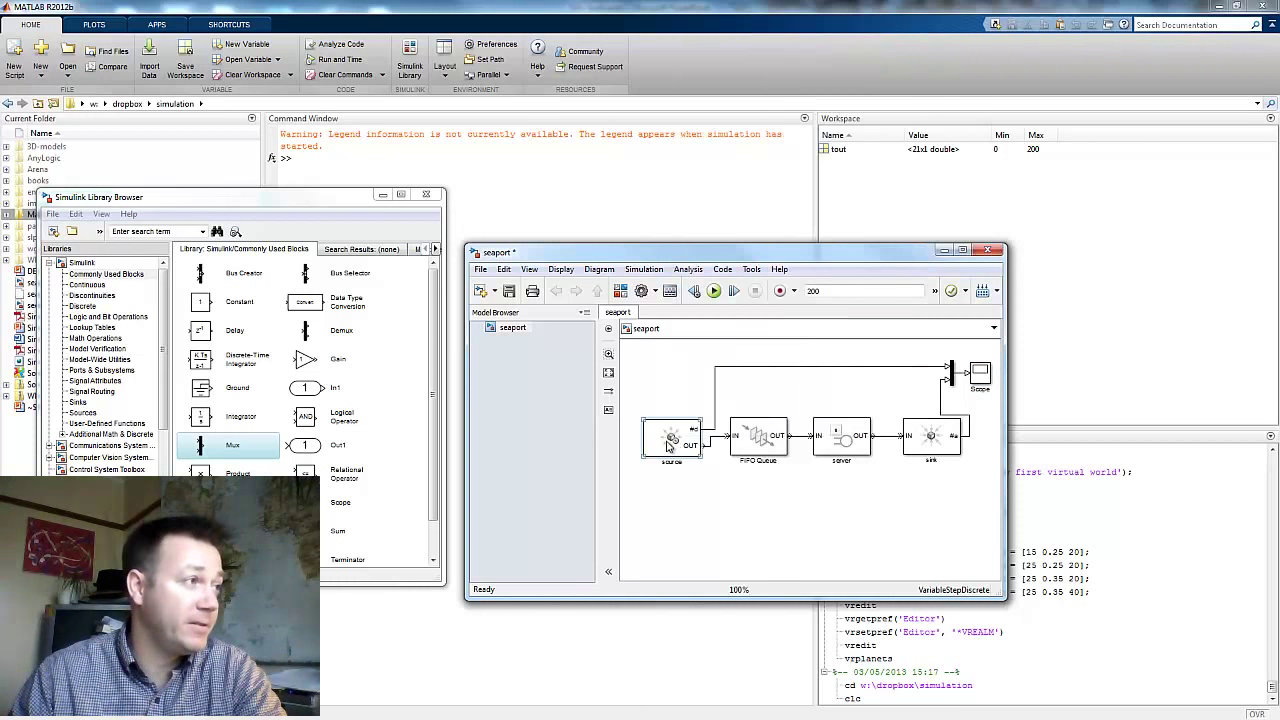
double_click(667, 446)
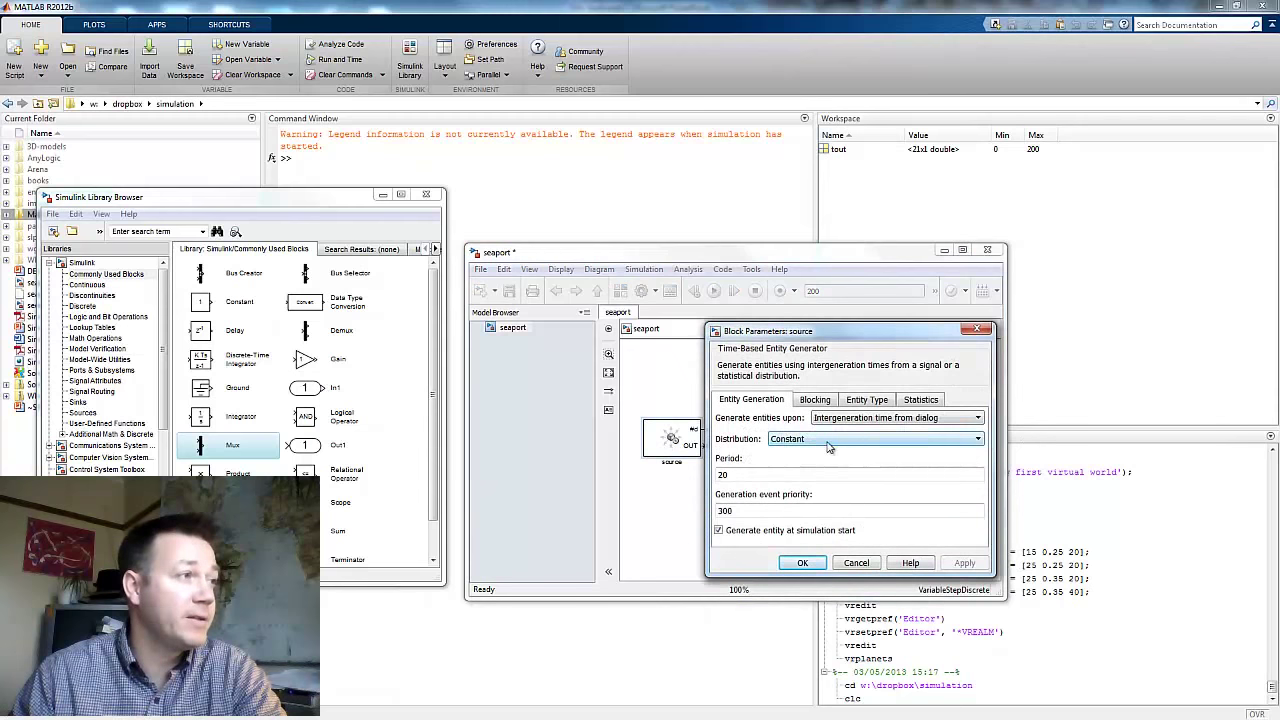
click(980, 442)
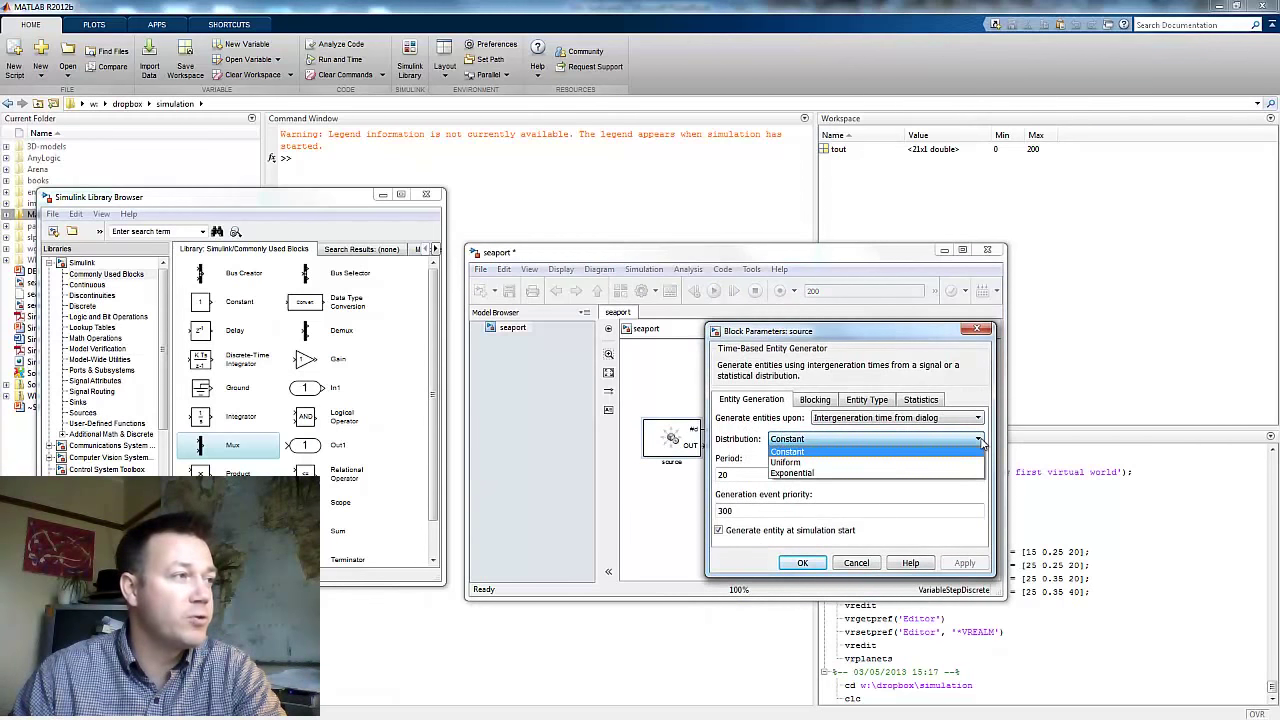
click(960, 464)
click(964, 599)
click(805, 598)
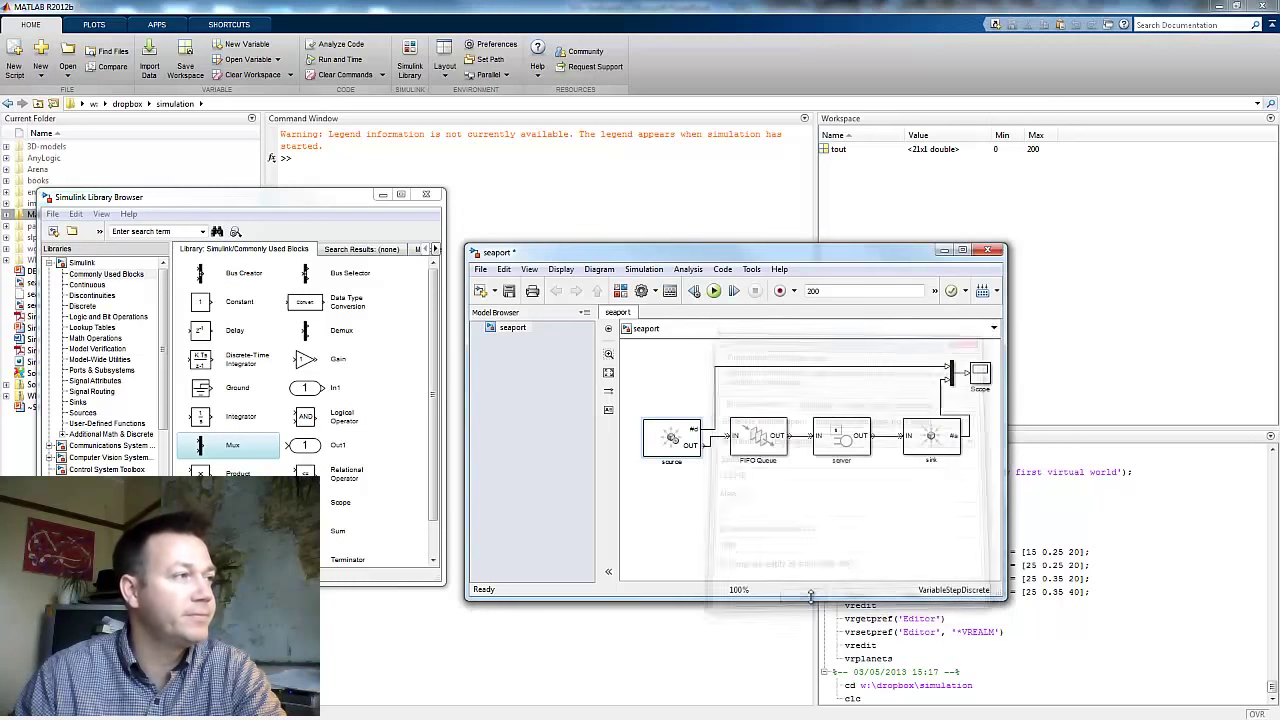
Step: Set the server block to take its service time from Signal port t
double_click(851, 444)
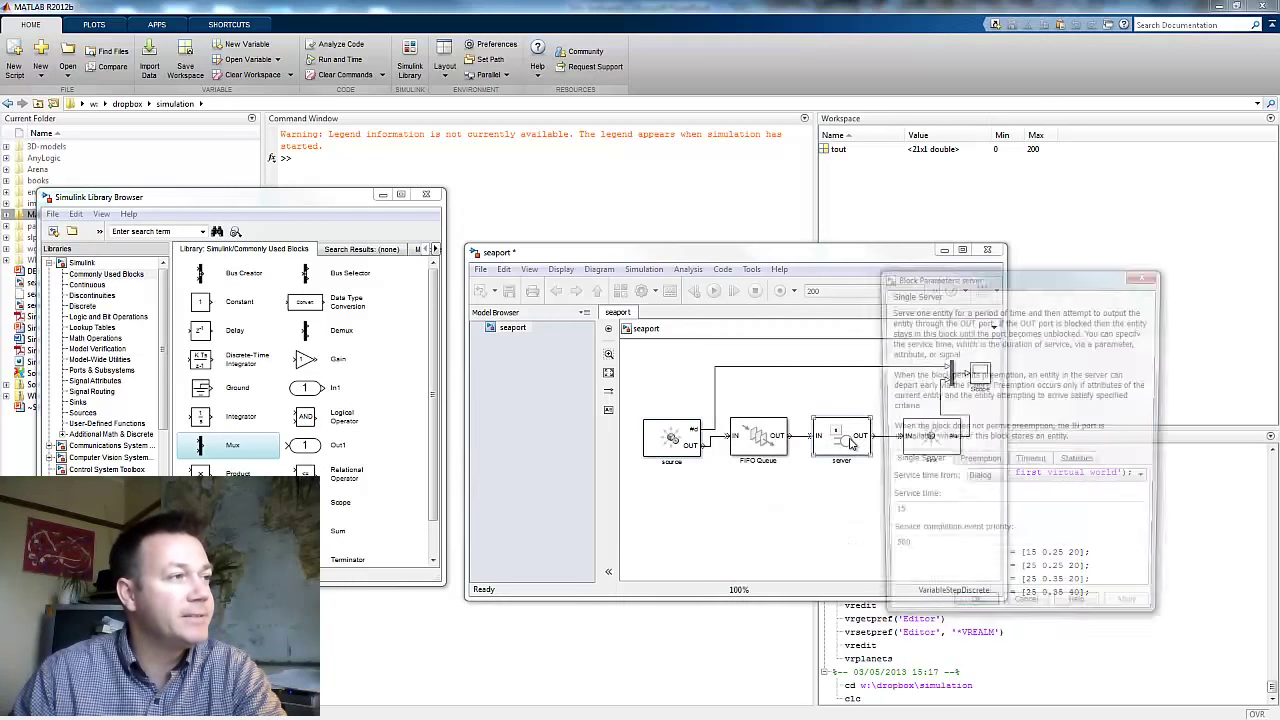
click(1147, 482)
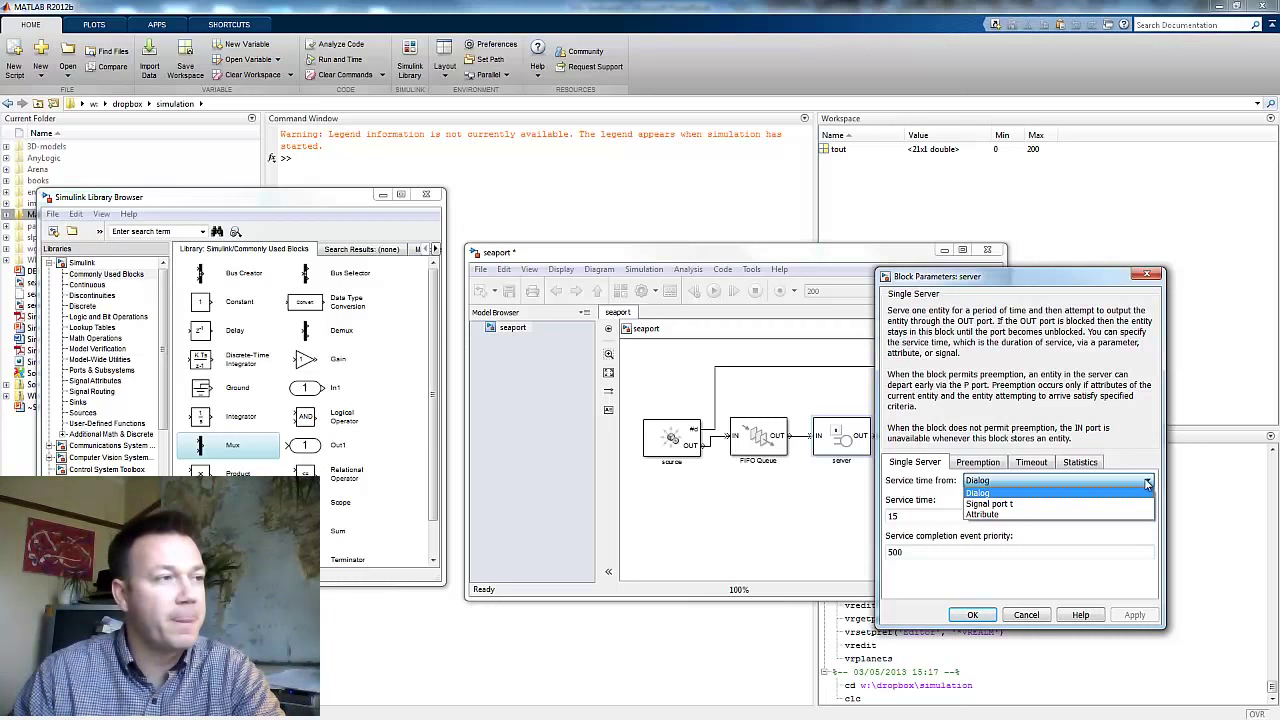
click(1015, 504)
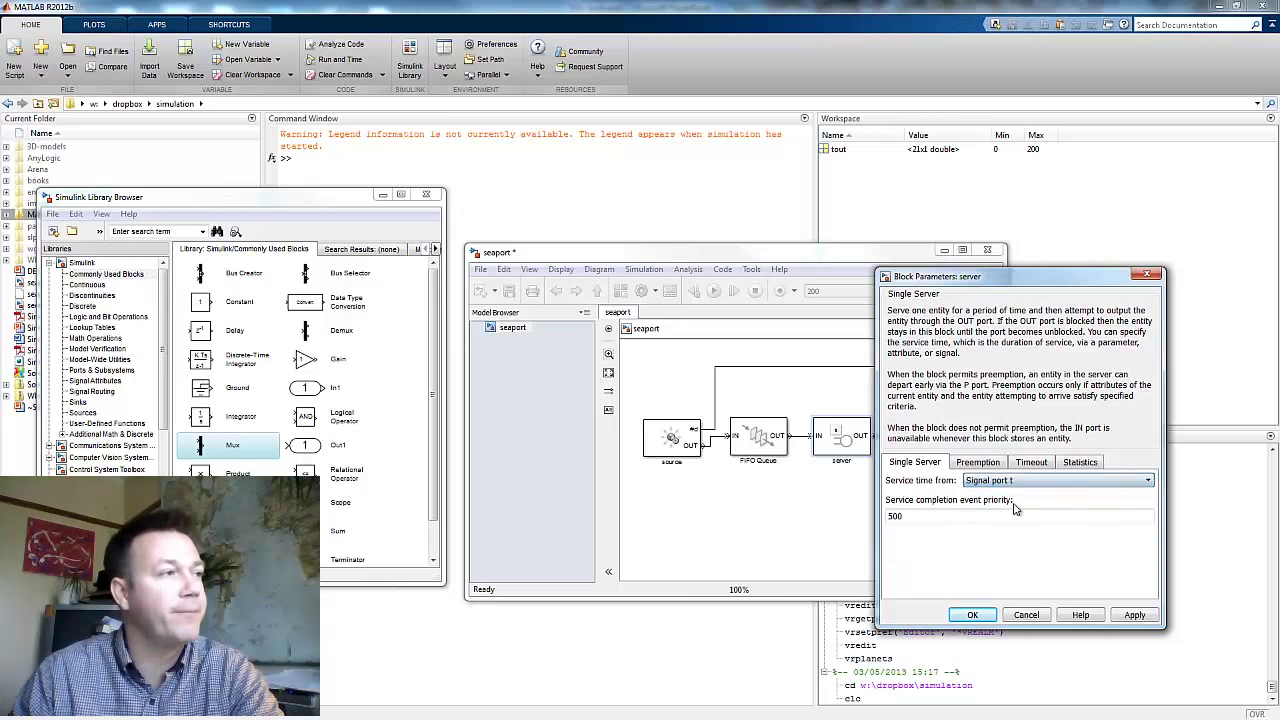
click(1135, 614)
click(972, 614)
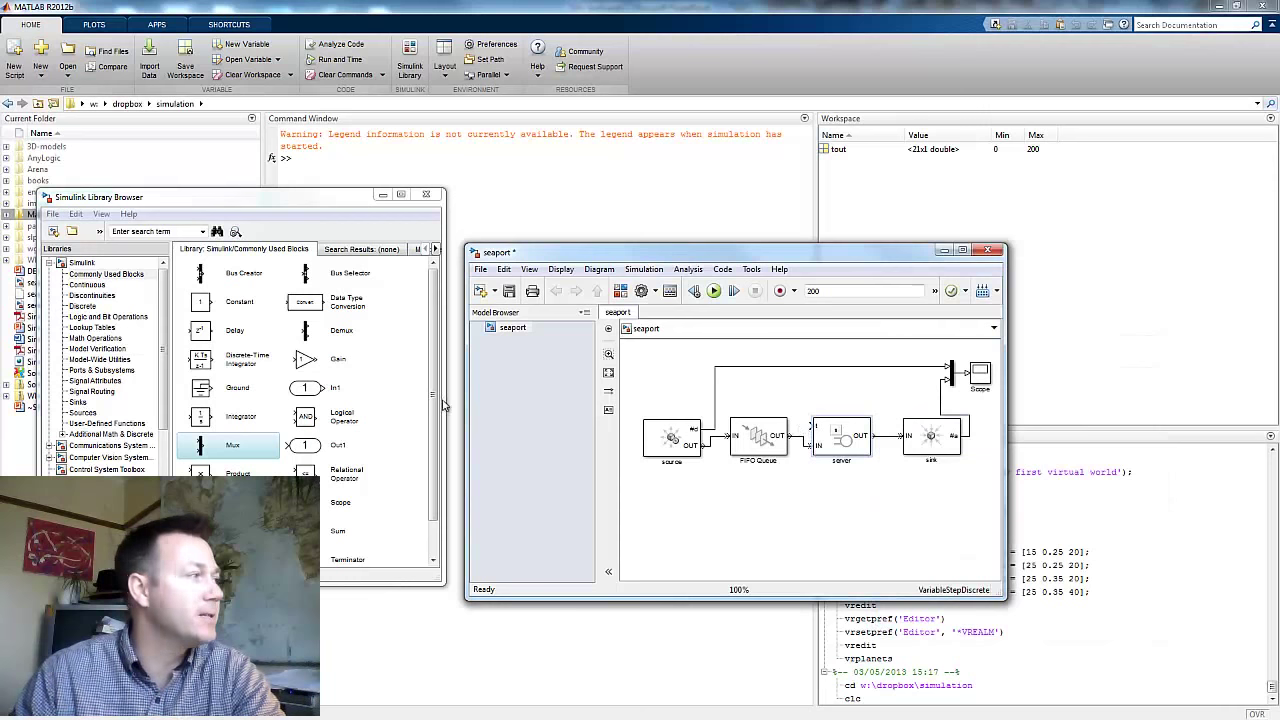
Step: Add an Event-Based Random Number block from the SimEvents Signal Generators library above the FIFO Queue and server, and name it "service time"
click(49, 263)
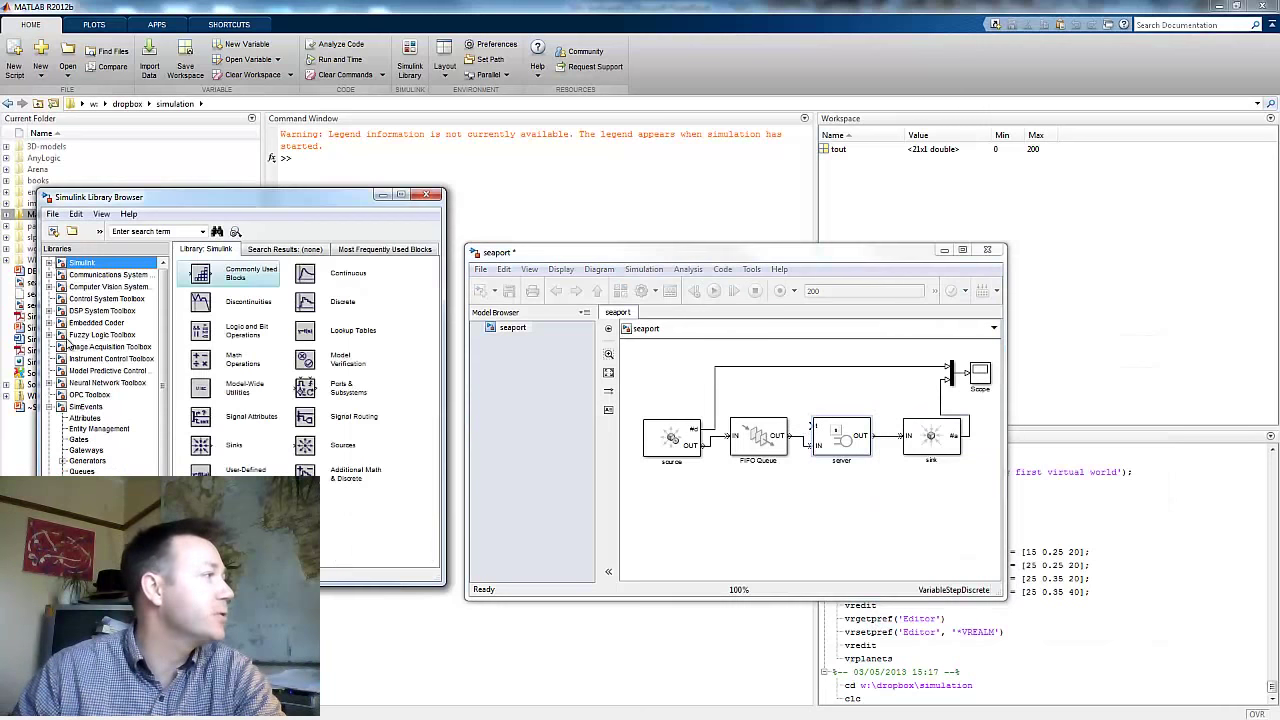
click(88, 407)
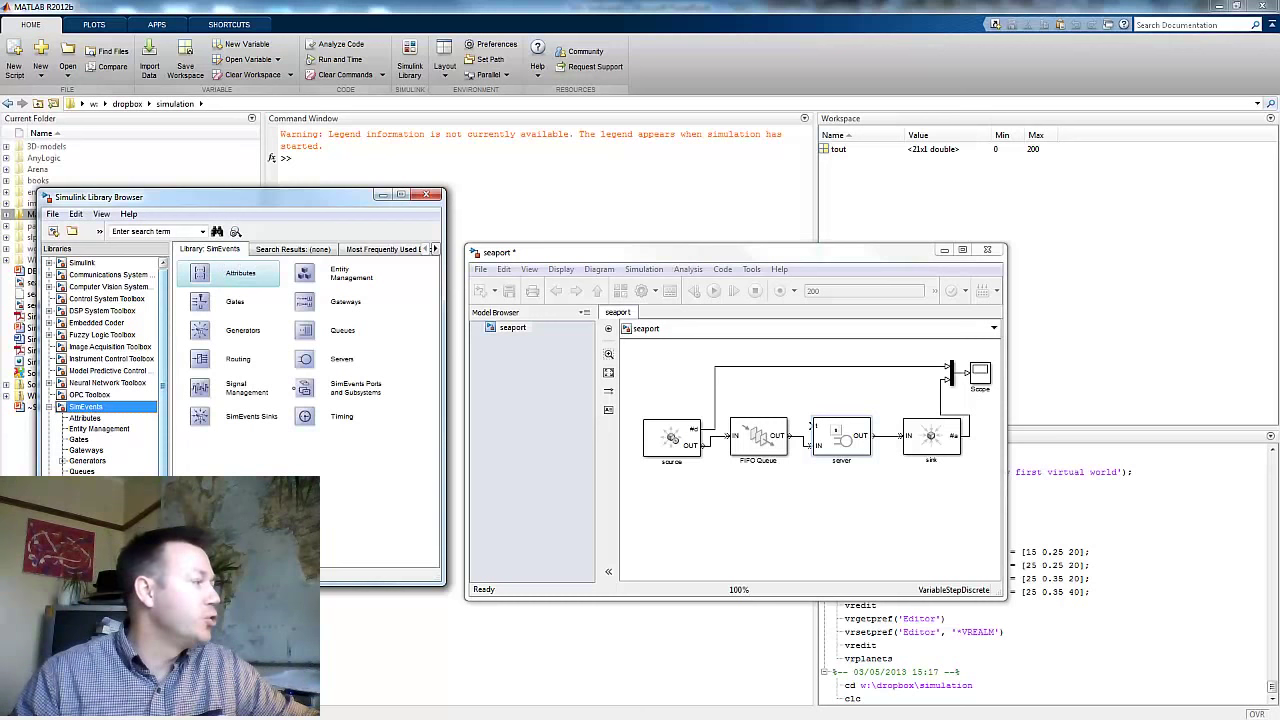
click(62, 461)
click(87, 460)
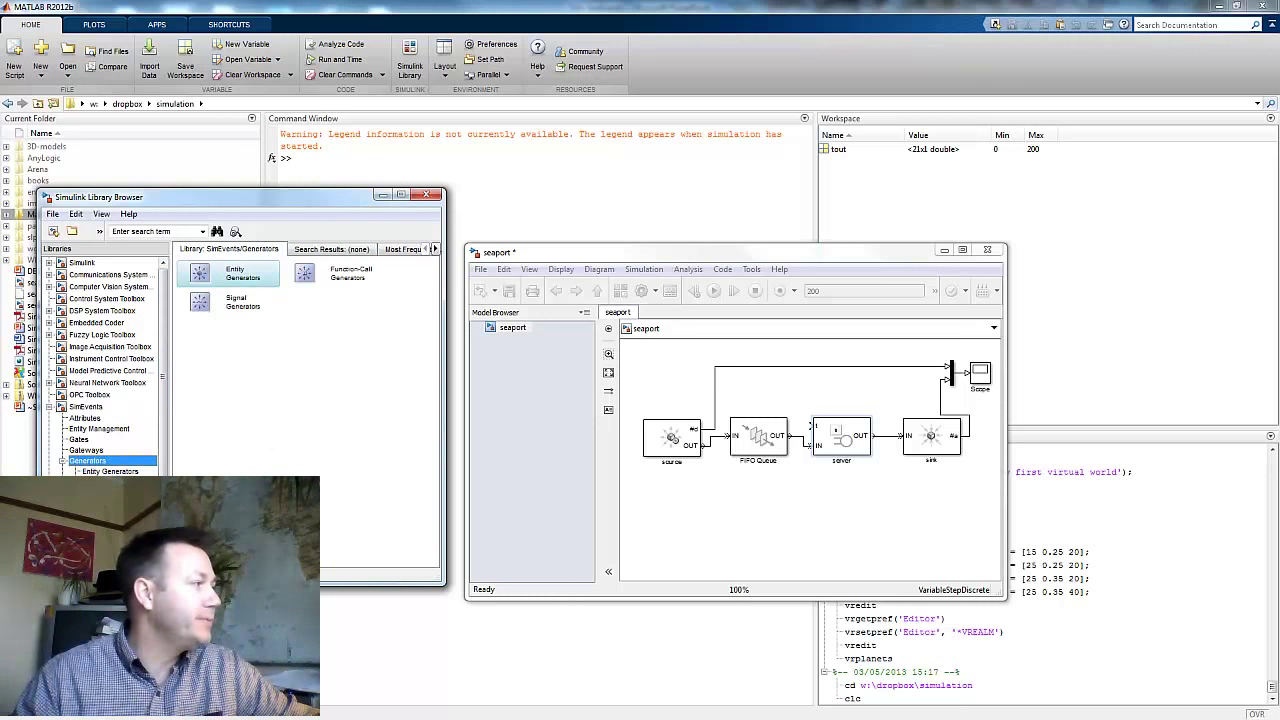
click(110, 492)
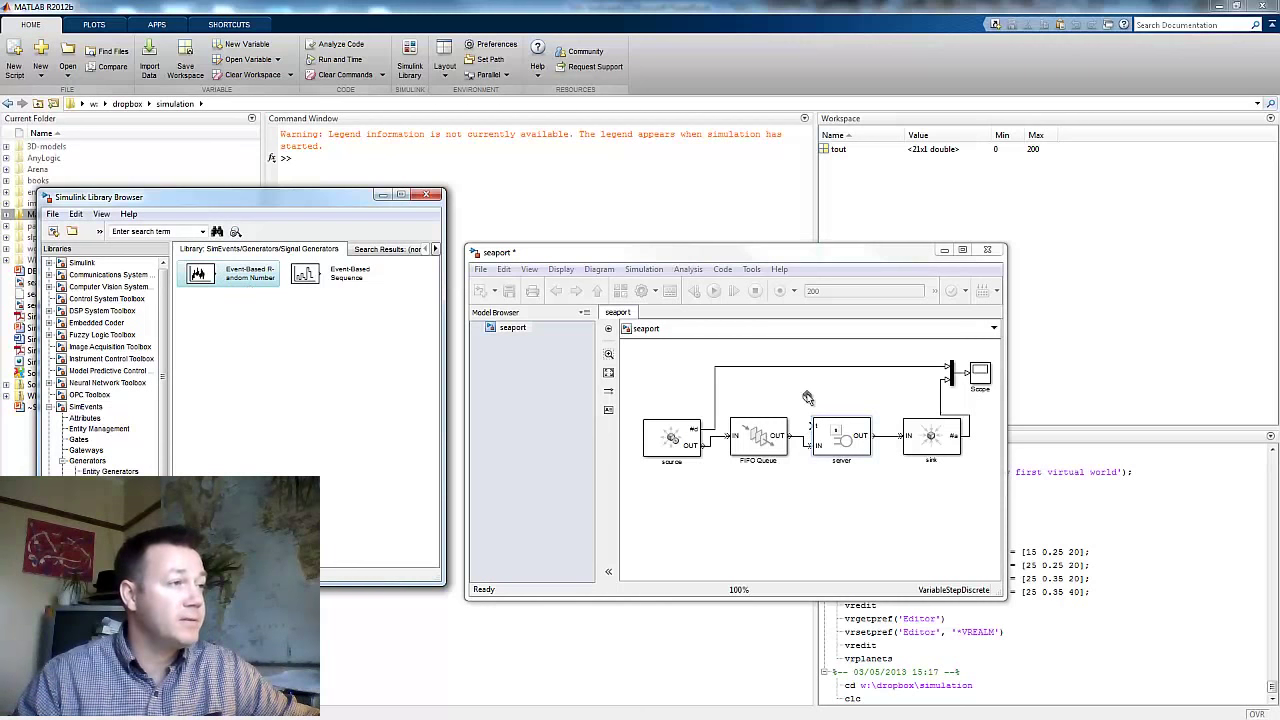
drag(781, 388, 786, 392)
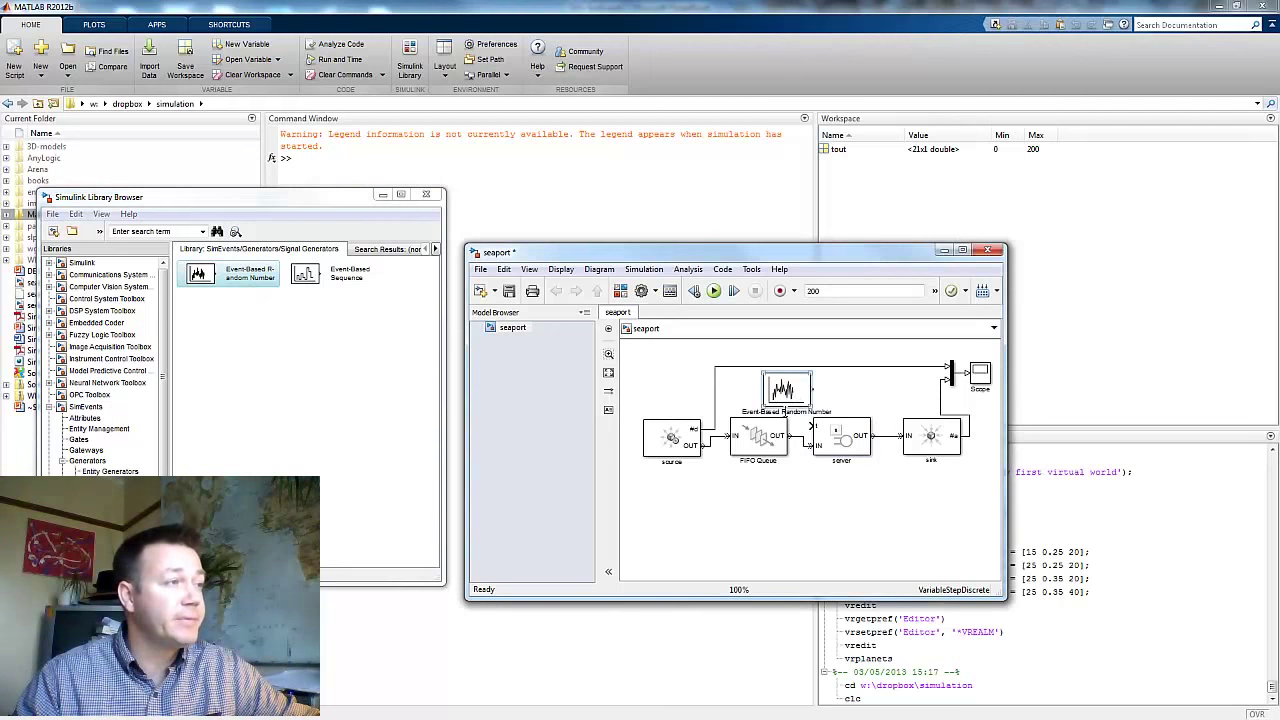
double_click(785, 411)
text(service t)
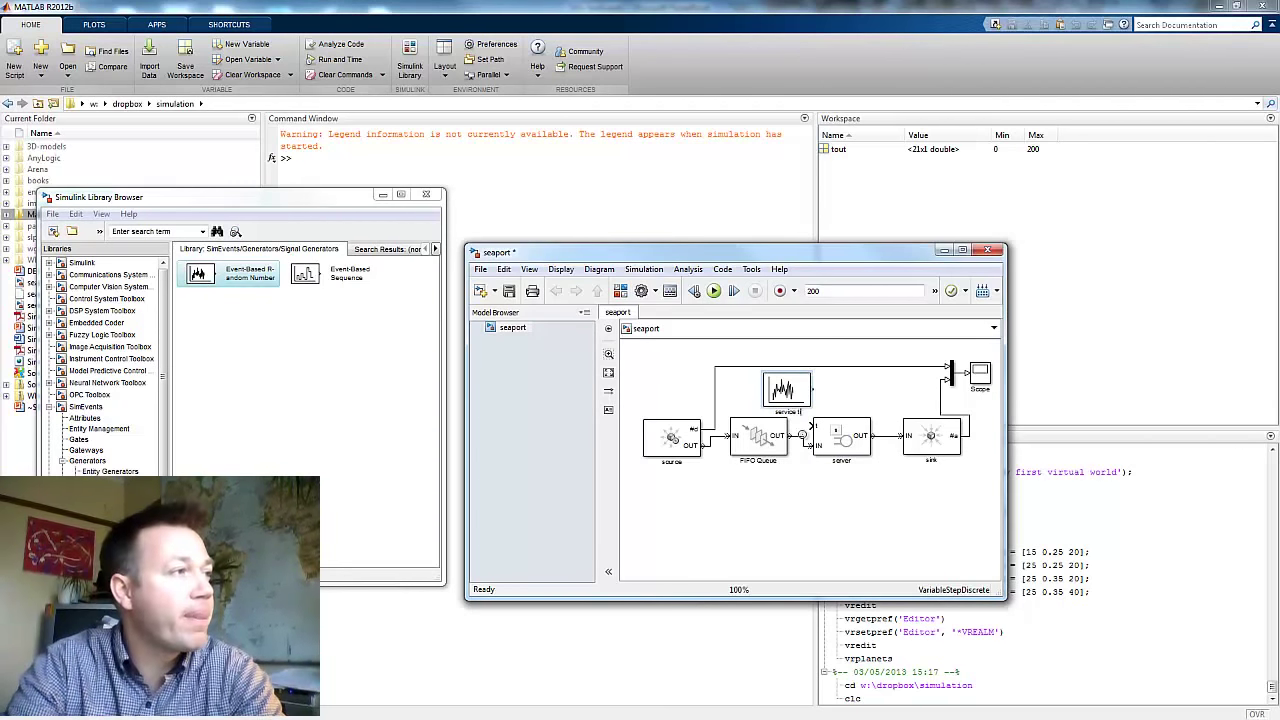
text(ime)
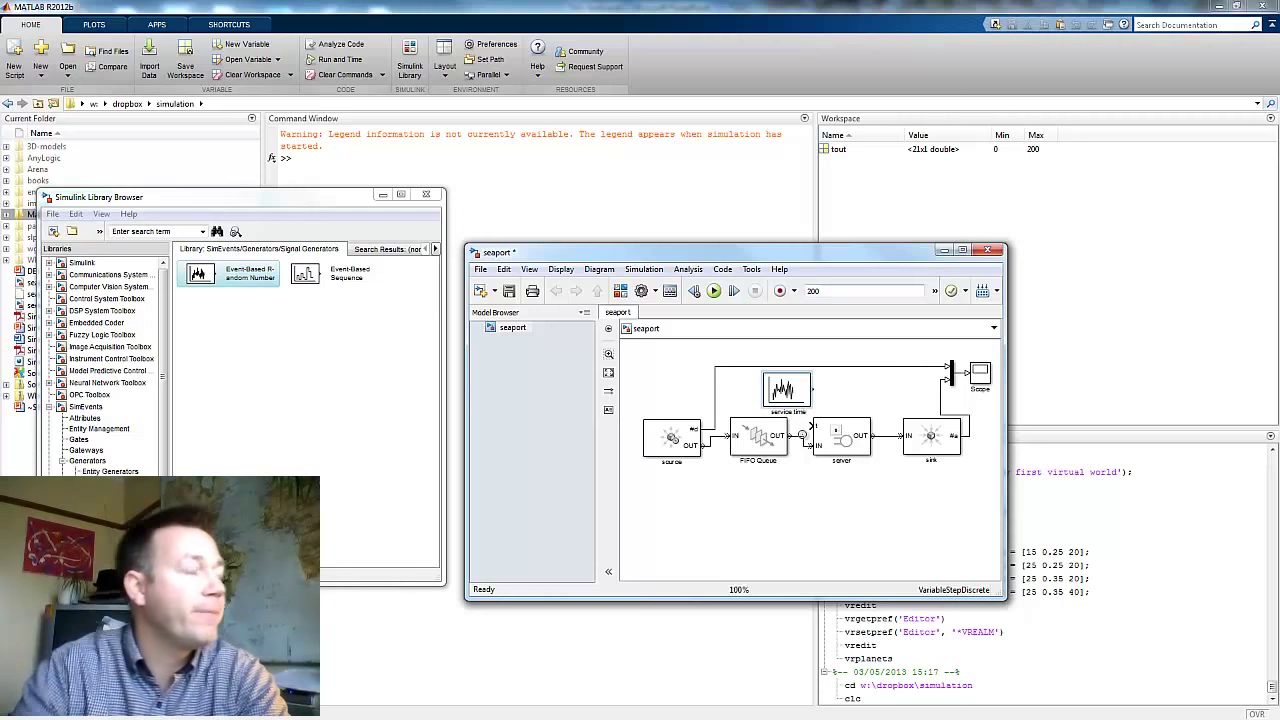
Step: Set the service time block's mean to 15, keeping the Exponential distribution
click(793, 397)
double_click(793, 397)
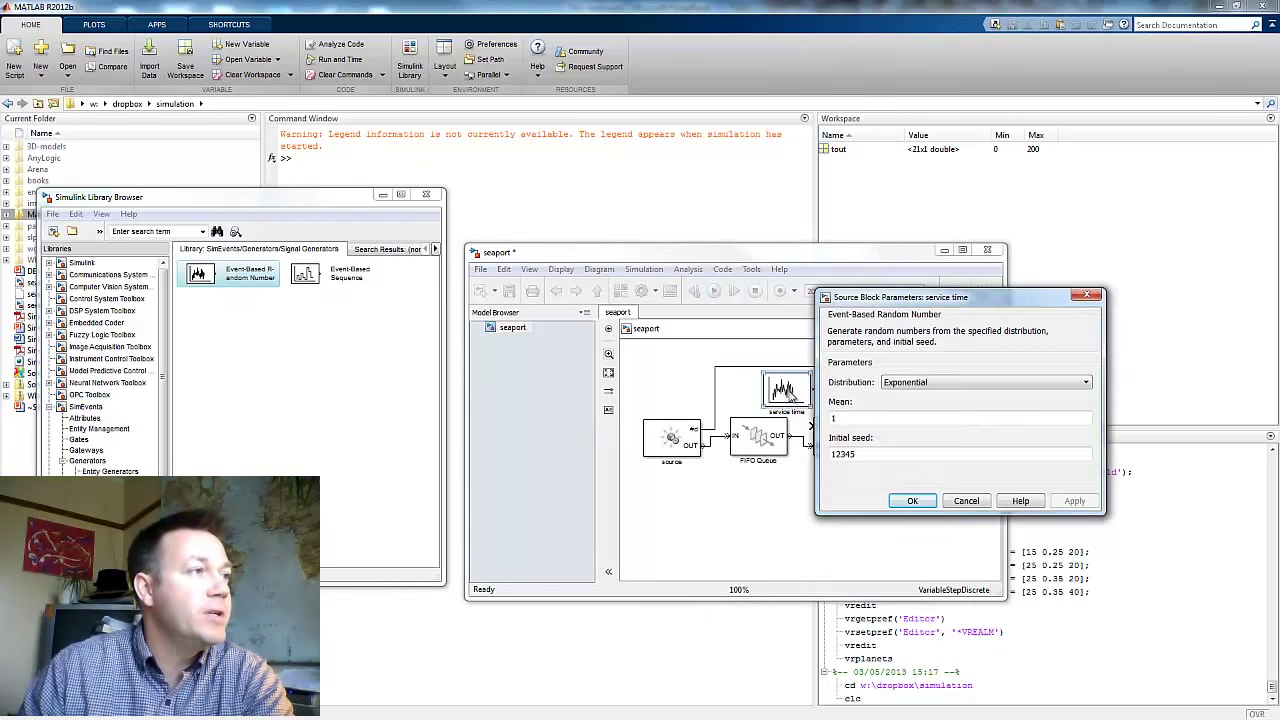
click(1088, 382)
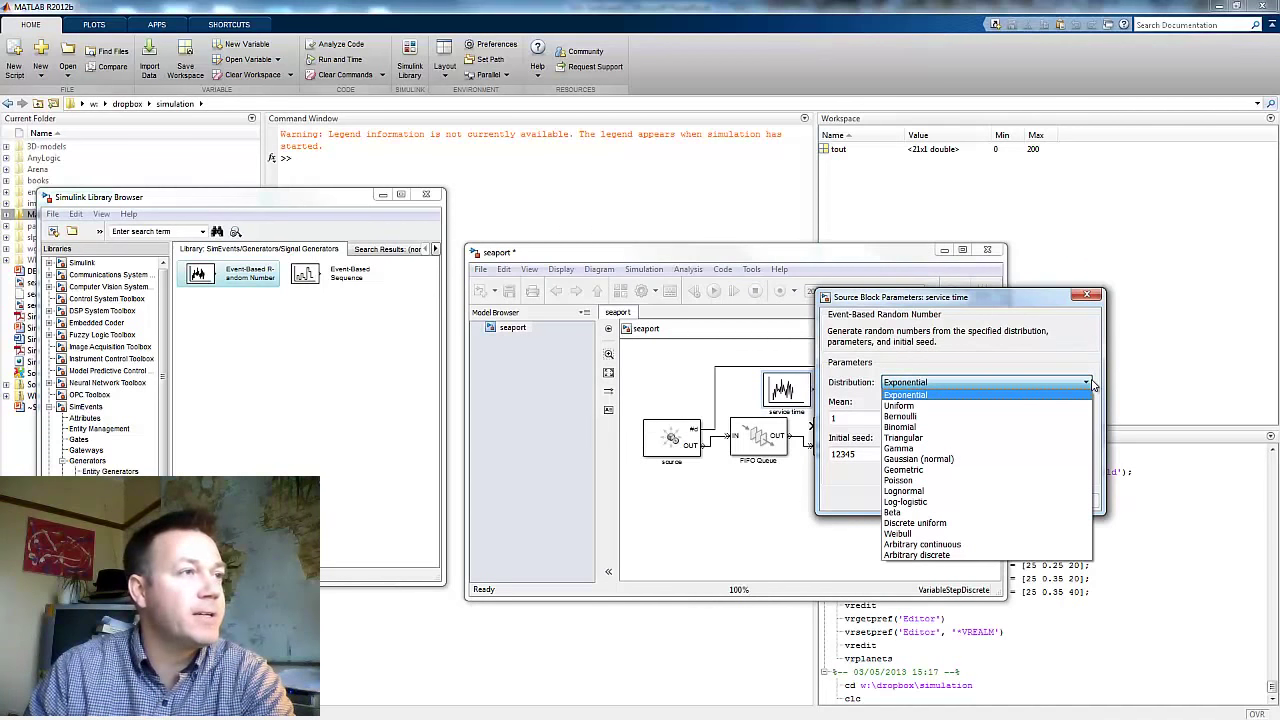
click(1093, 384)
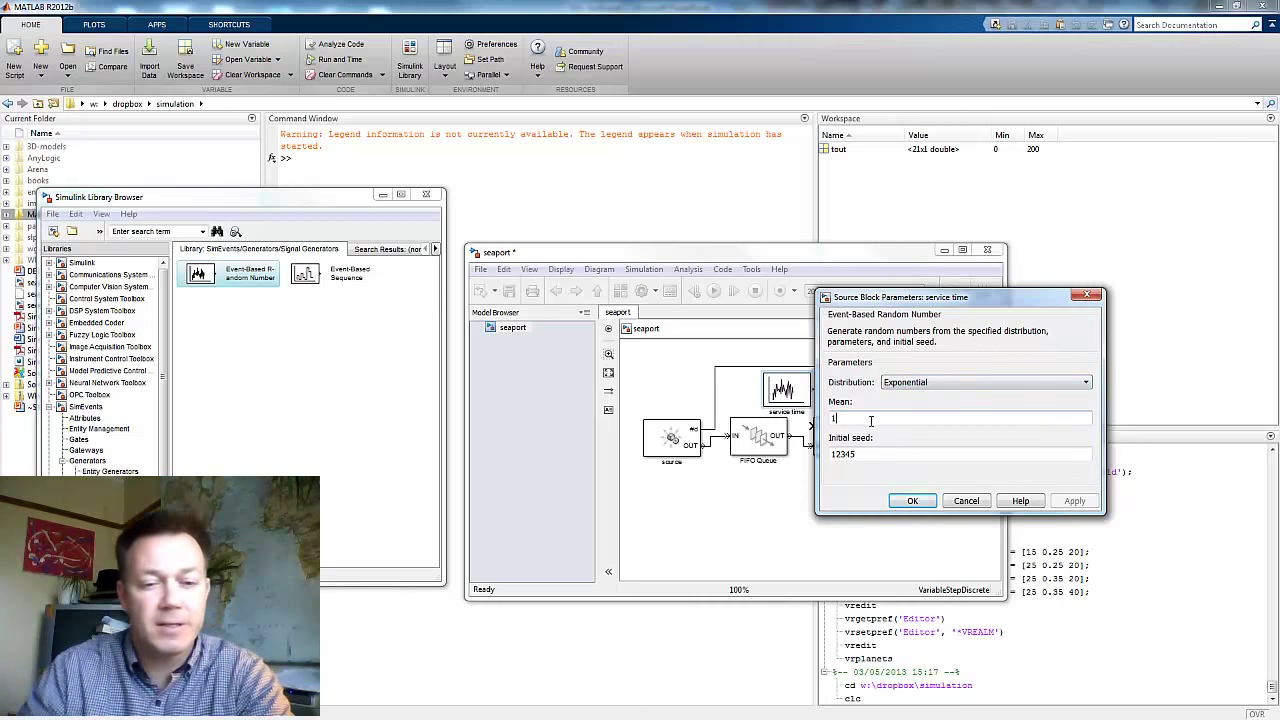
click(871, 421)
text(5)
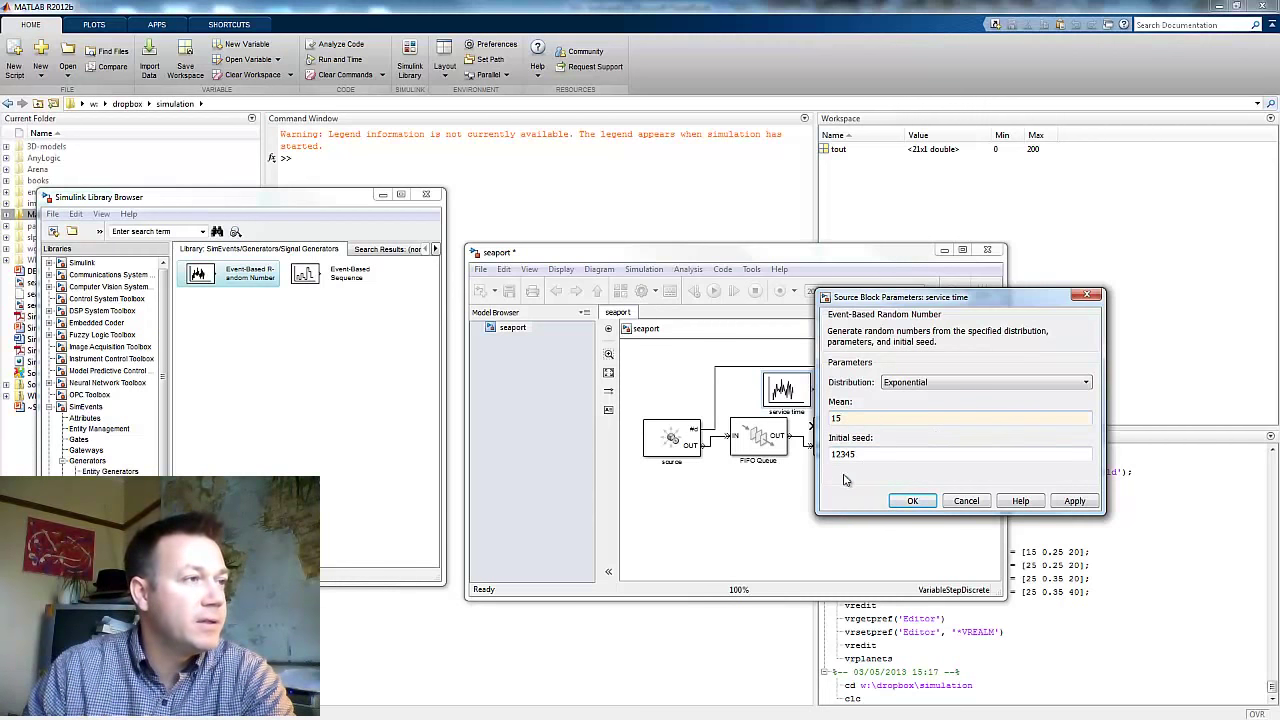
click(1075, 502)
click(913, 501)
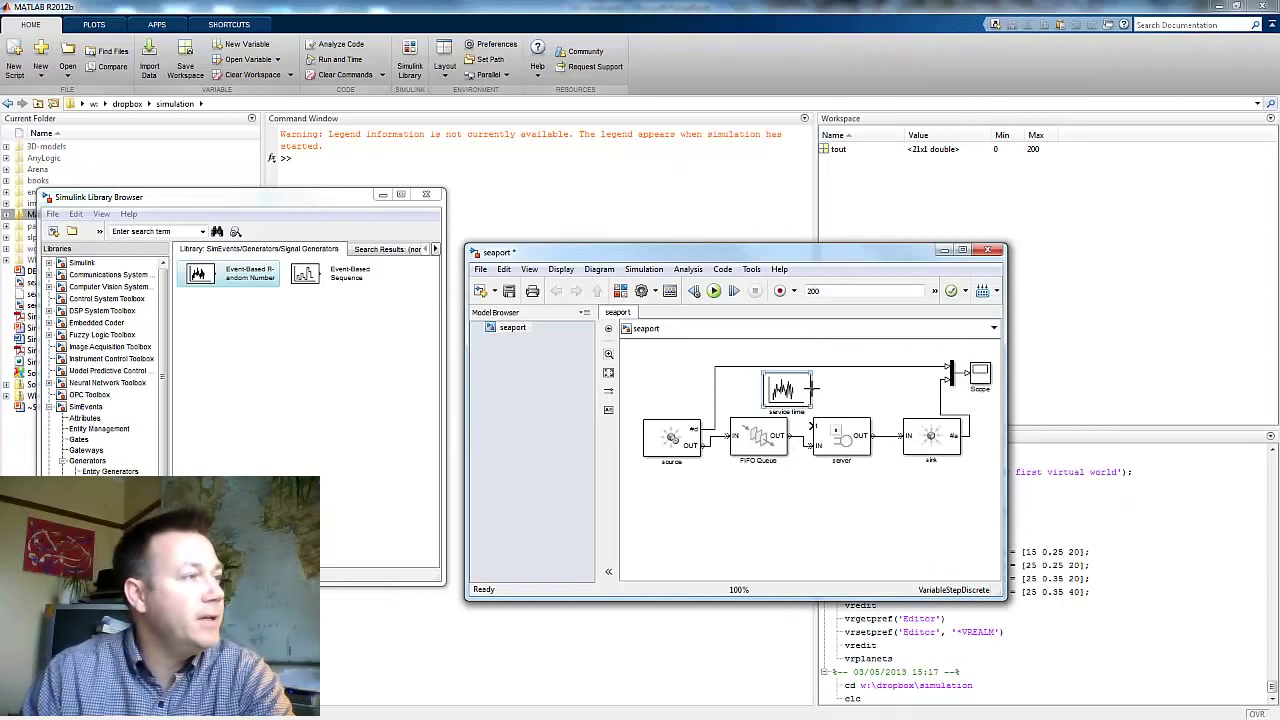
Step: Connect the service time block's output to the server's t port, and save and run the seaport model
drag(813, 390, 808, 427)
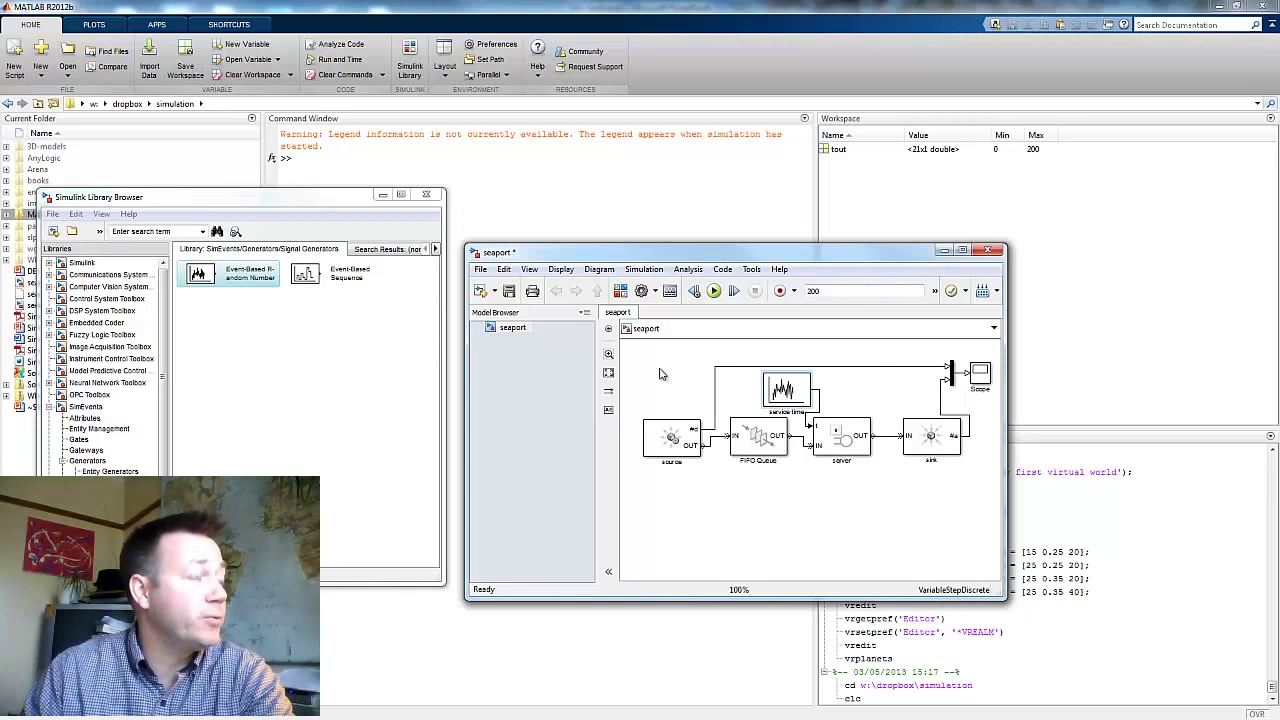
click(509, 291)
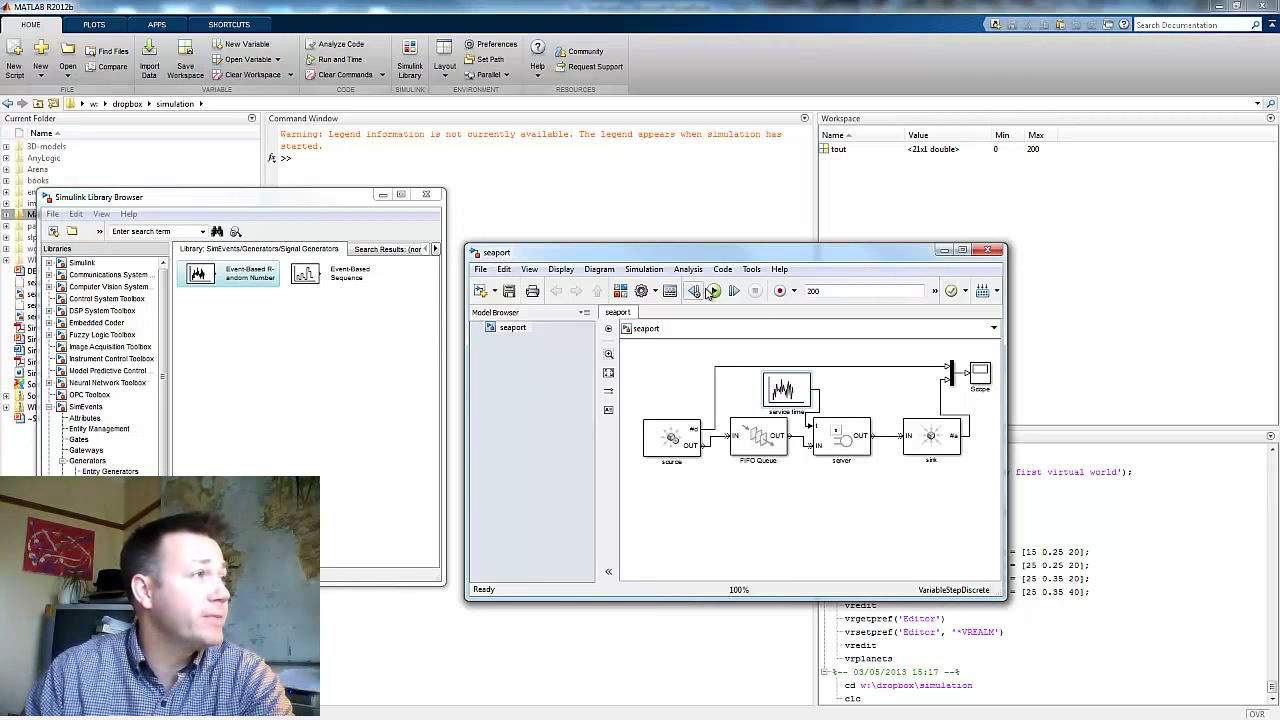
click(714, 291)
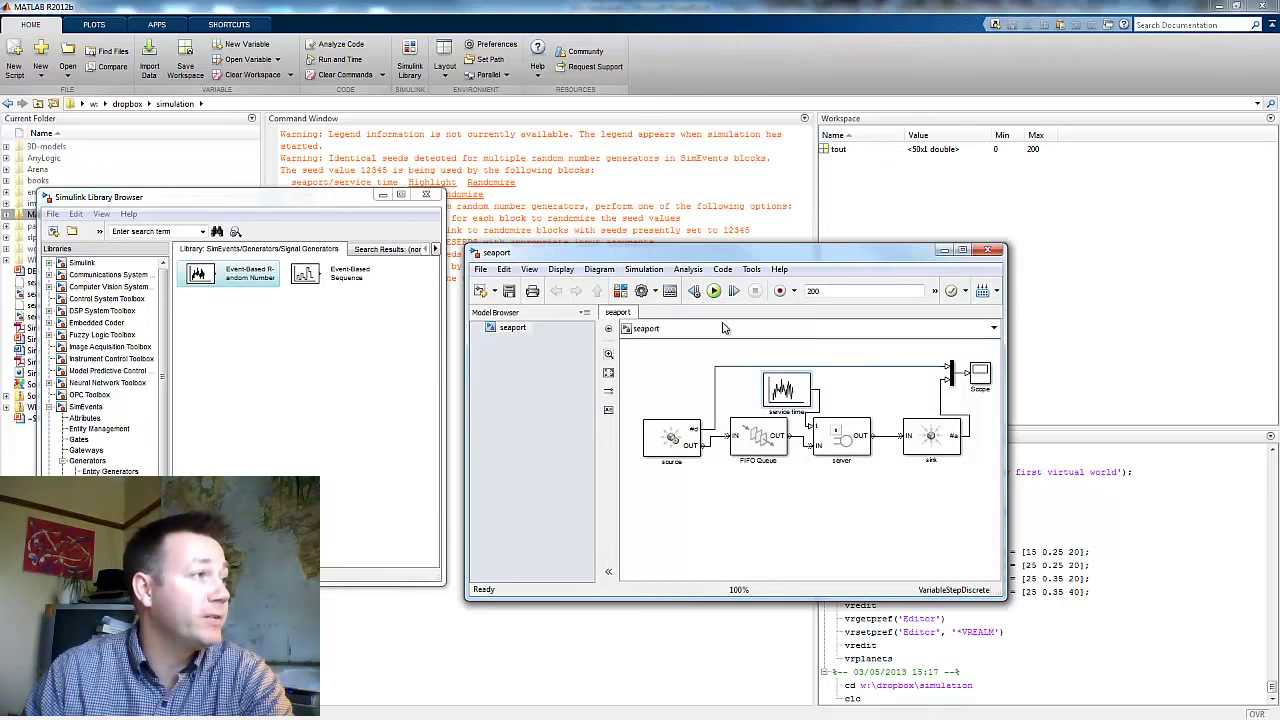
Step: Randomize the seeds of all blocks sharing the seed 12345, and clear the Command Window with clc
drag(705, 262, 840, 330)
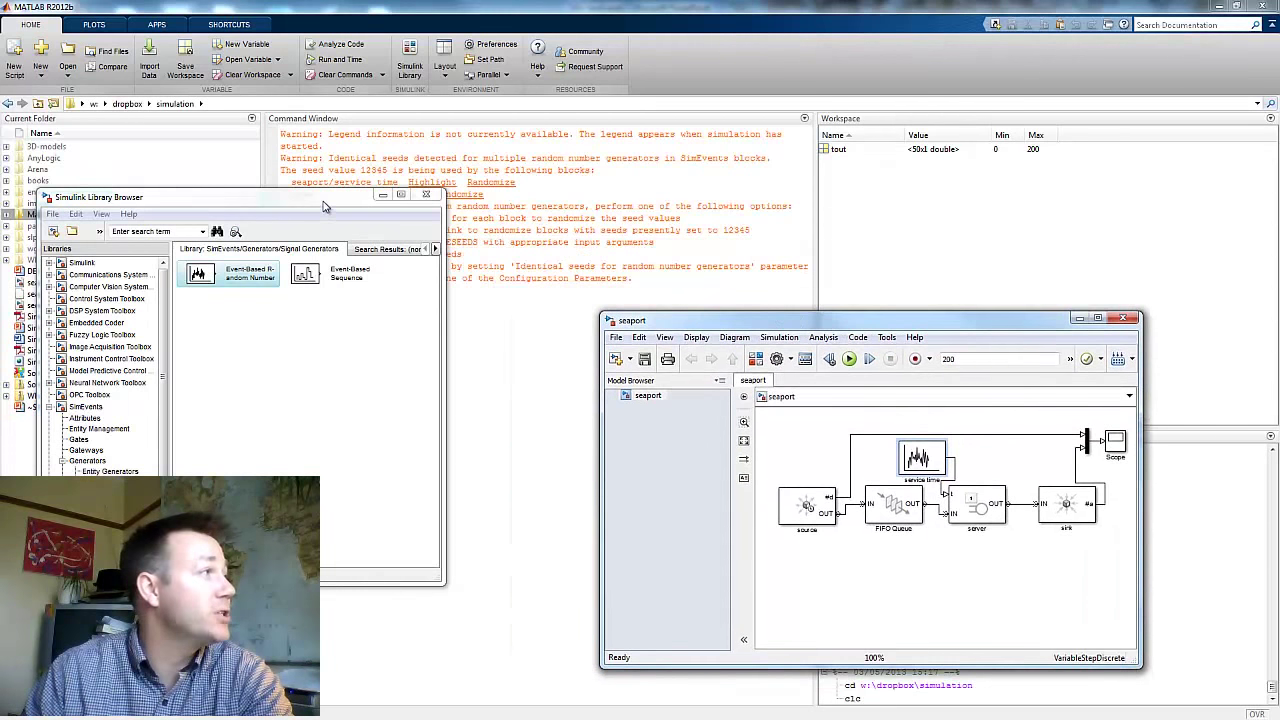
drag(325, 207, 352, 322)
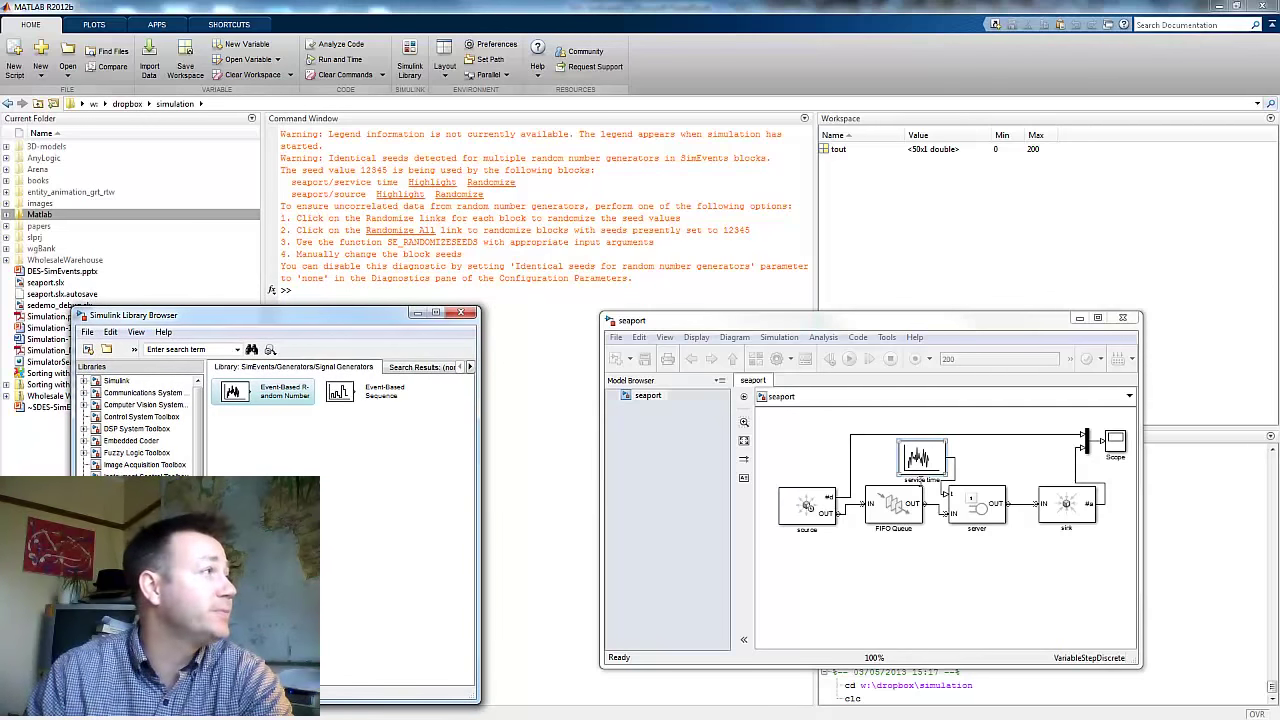
click(397, 233)
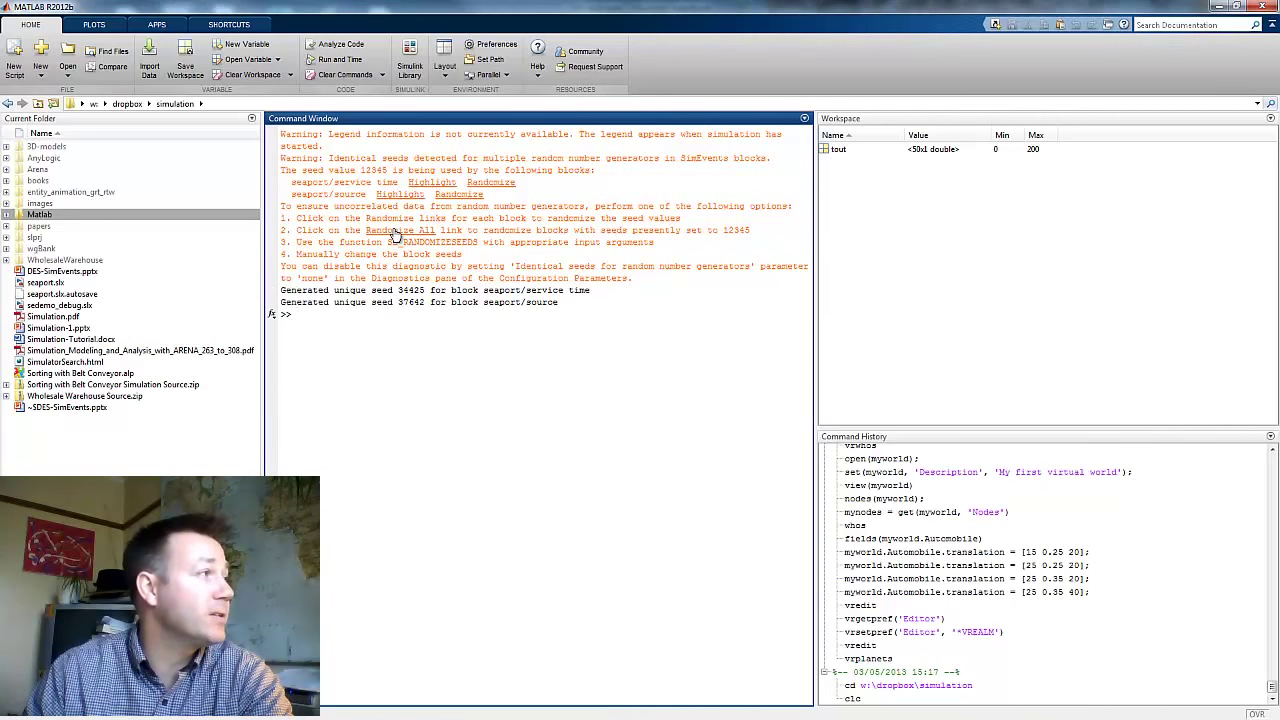
double_click(411, 302)
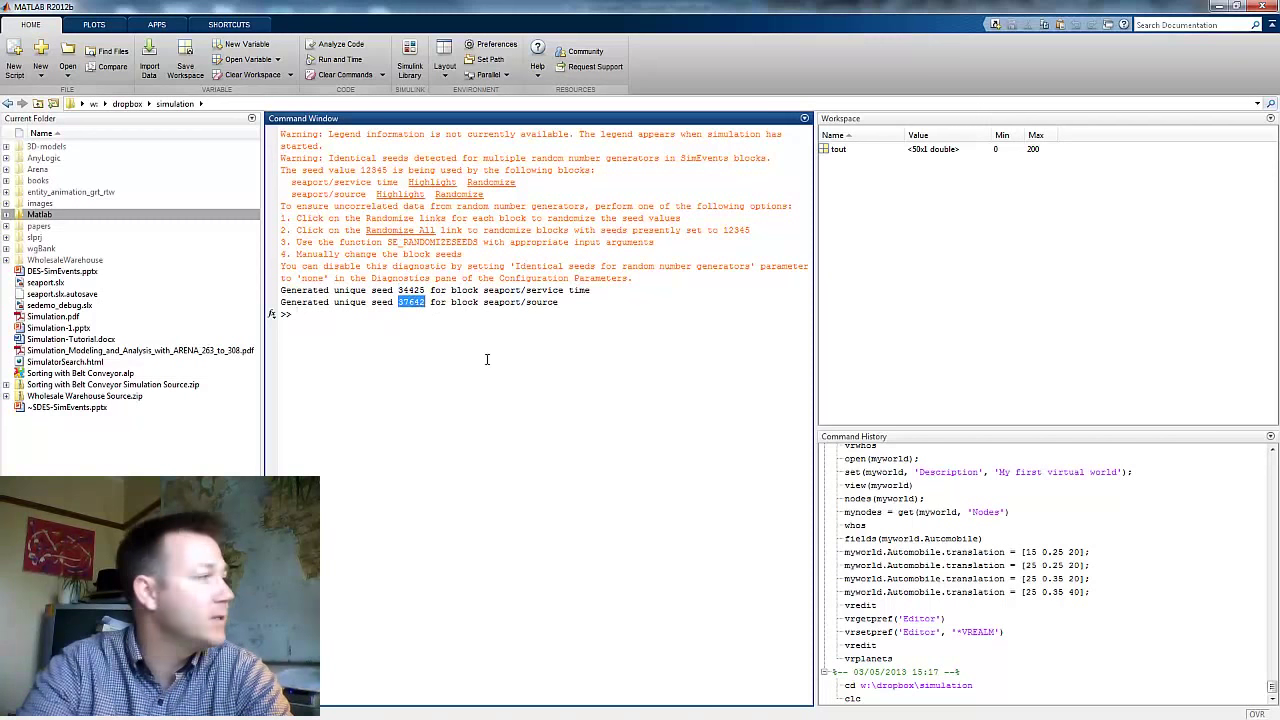
text(clc)
key(Return)
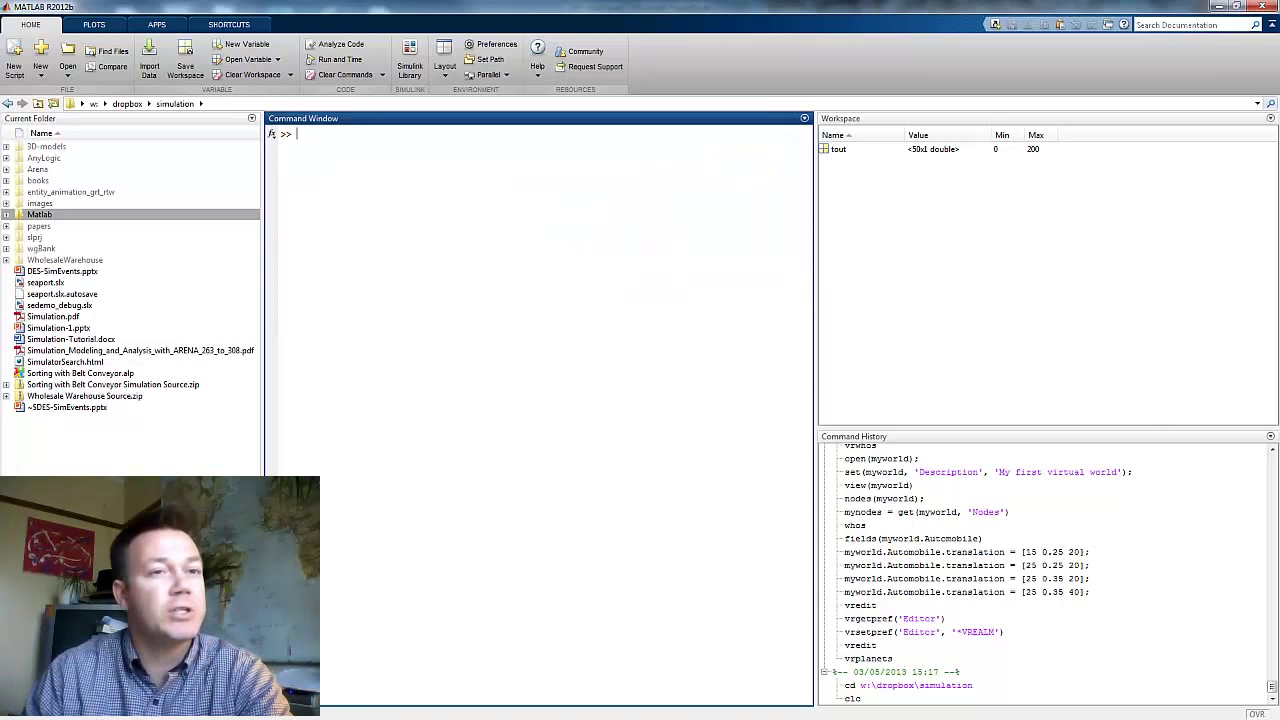
Step: Return to the seaport model and check the initial seeds of the source and service time blocks without changing them
key(alt+Tab)
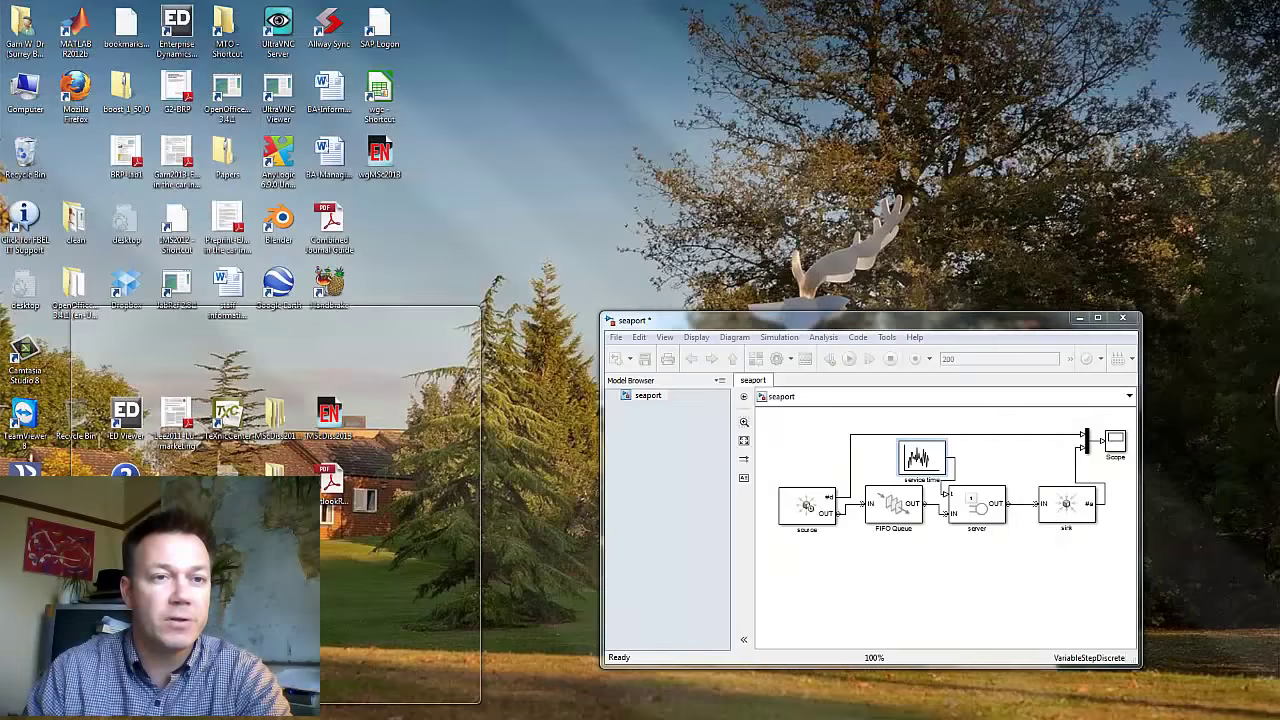
key(alt+Tab)
drag(702, 320, 558, 264)
double_click(670, 455)
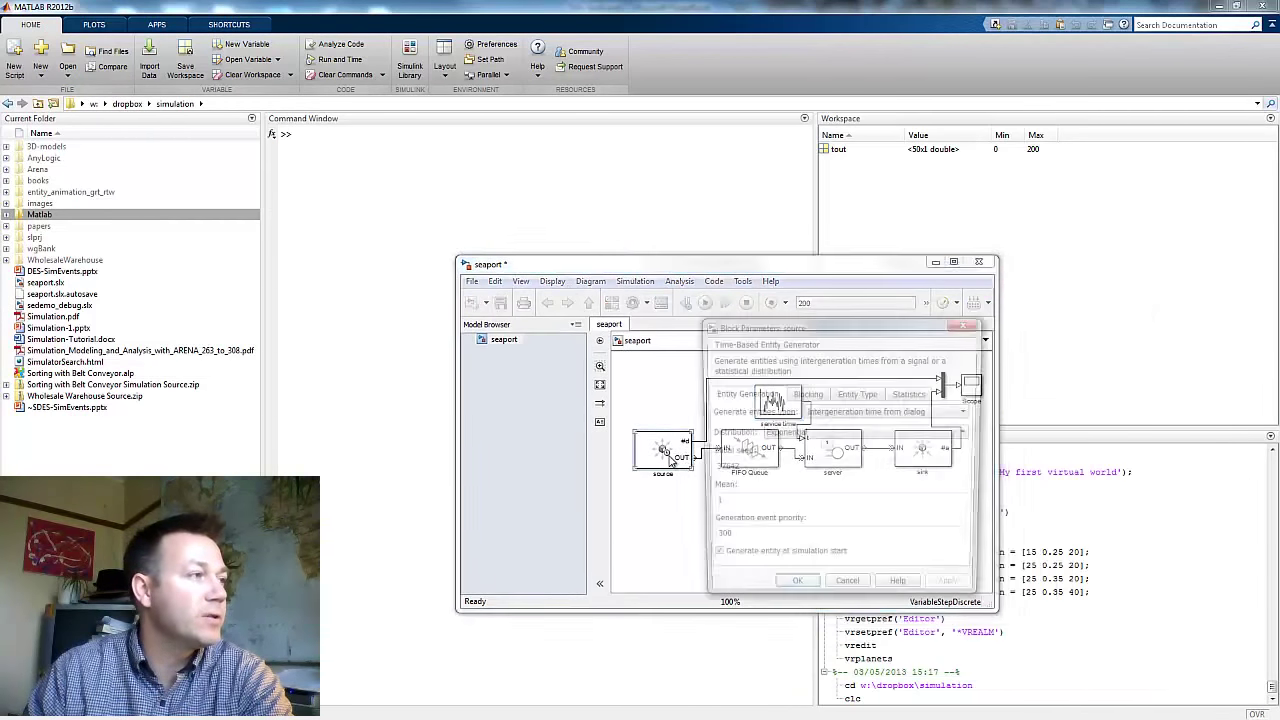
double_click(727, 469)
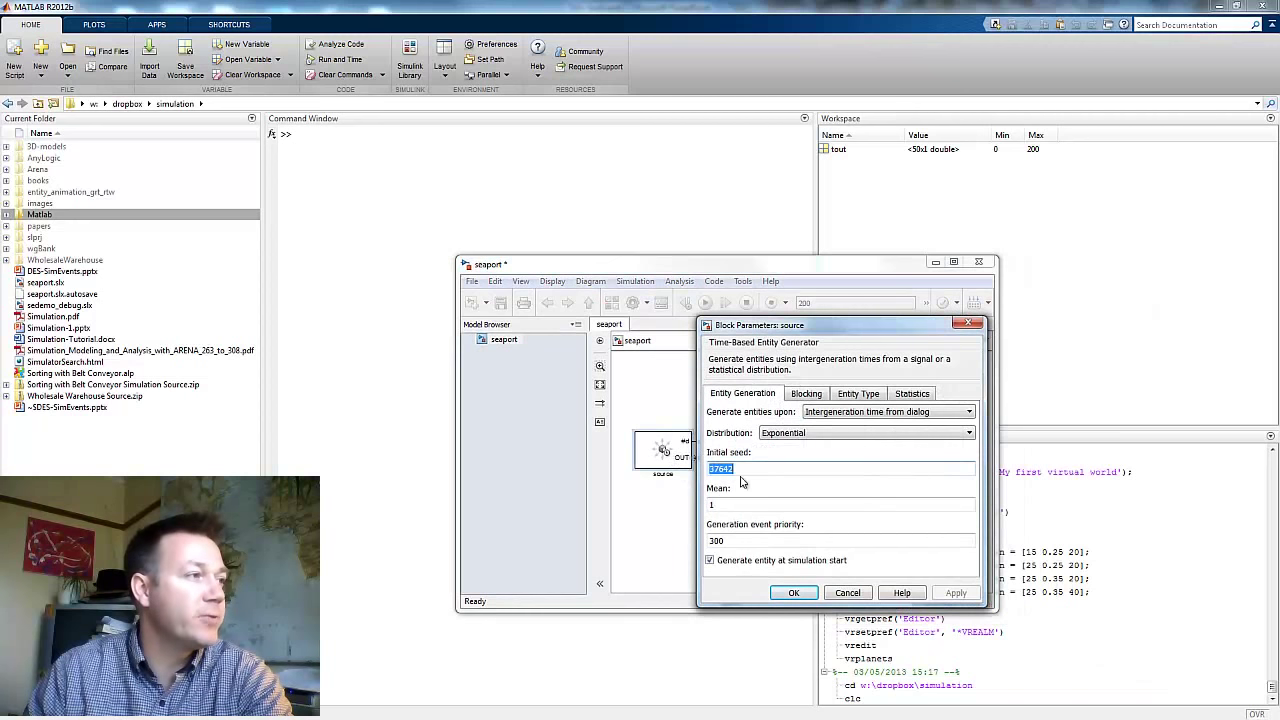
click(852, 594)
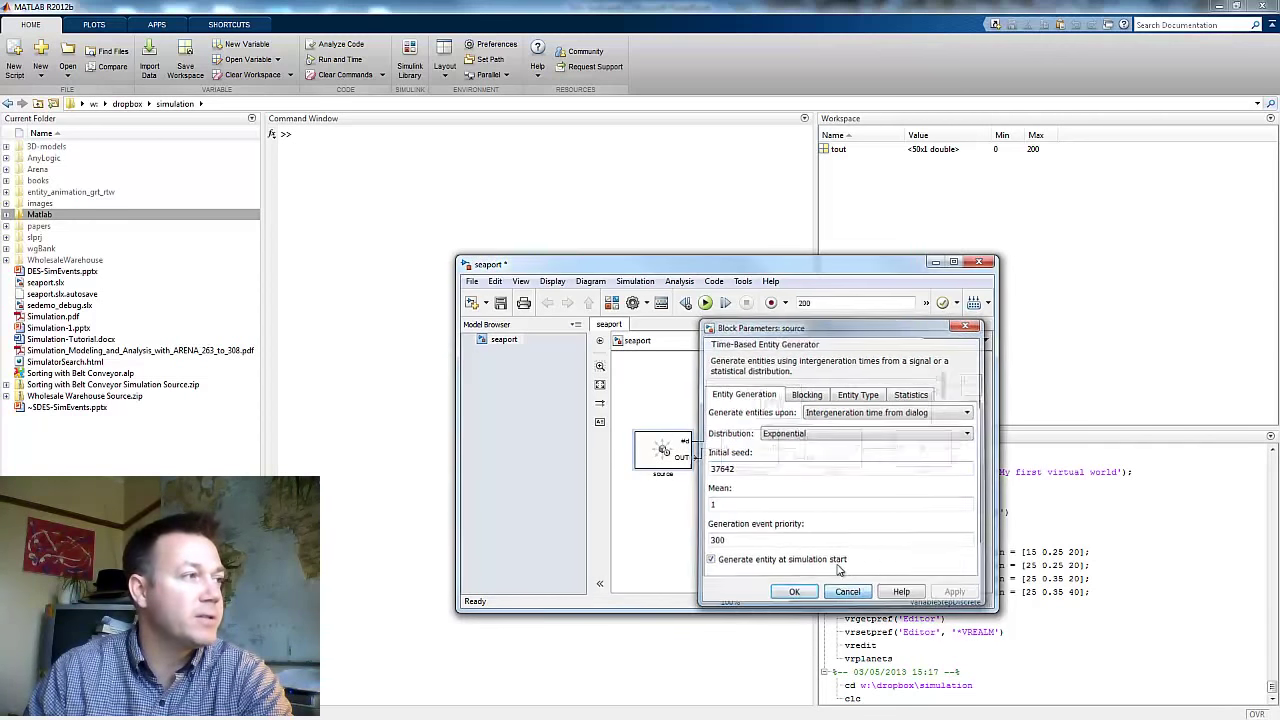
double_click(779, 405)
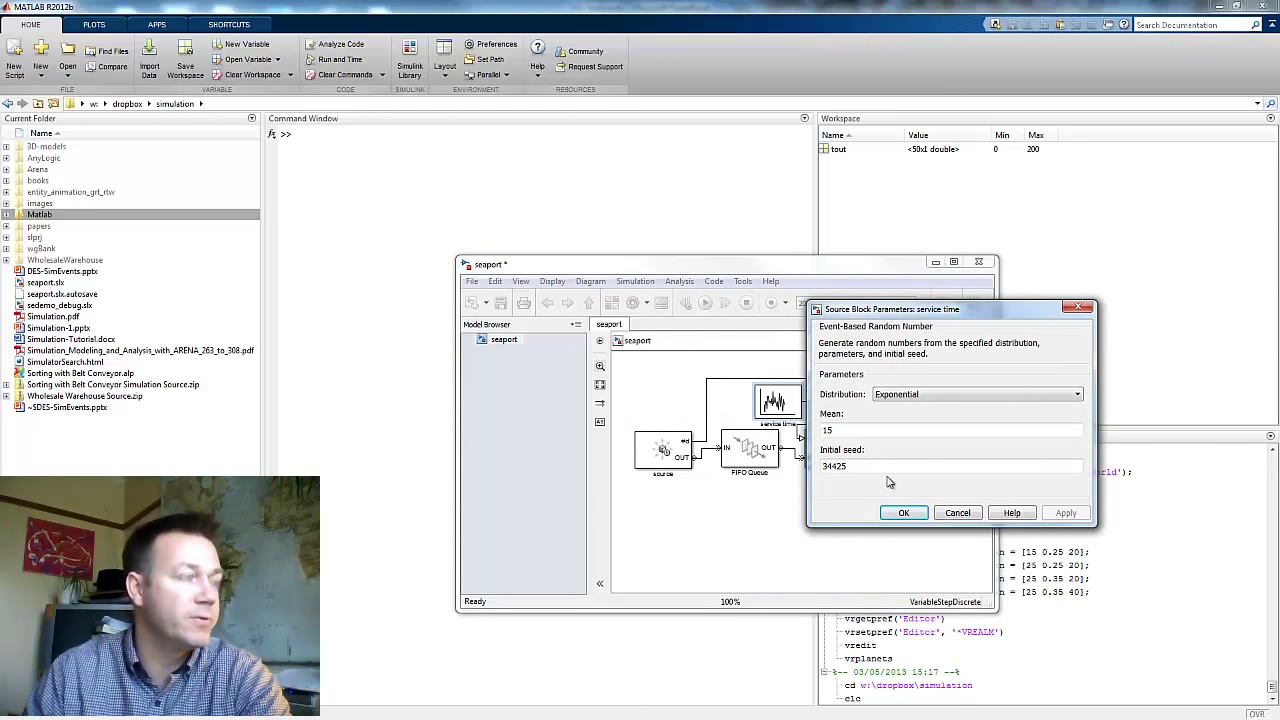
click(957, 514)
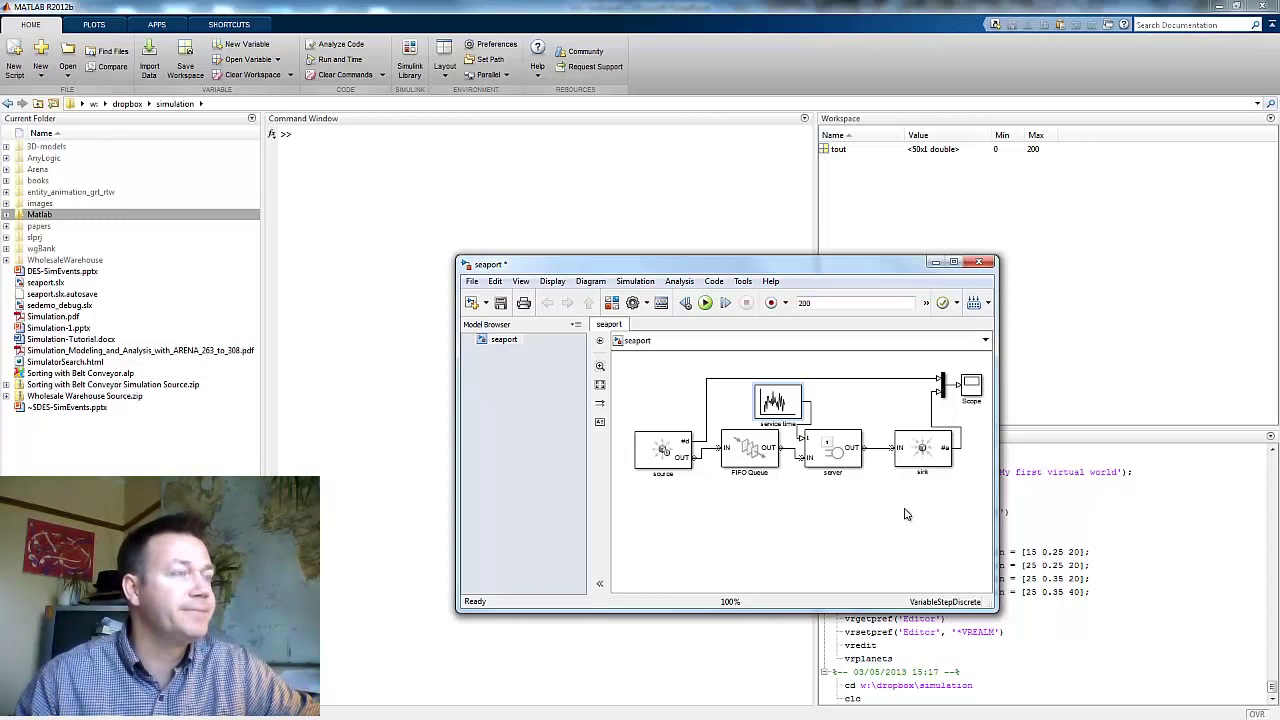
Step: Save and run the seaport model, and view the source and sink curves autoscaled in the Scope
click(500, 303)
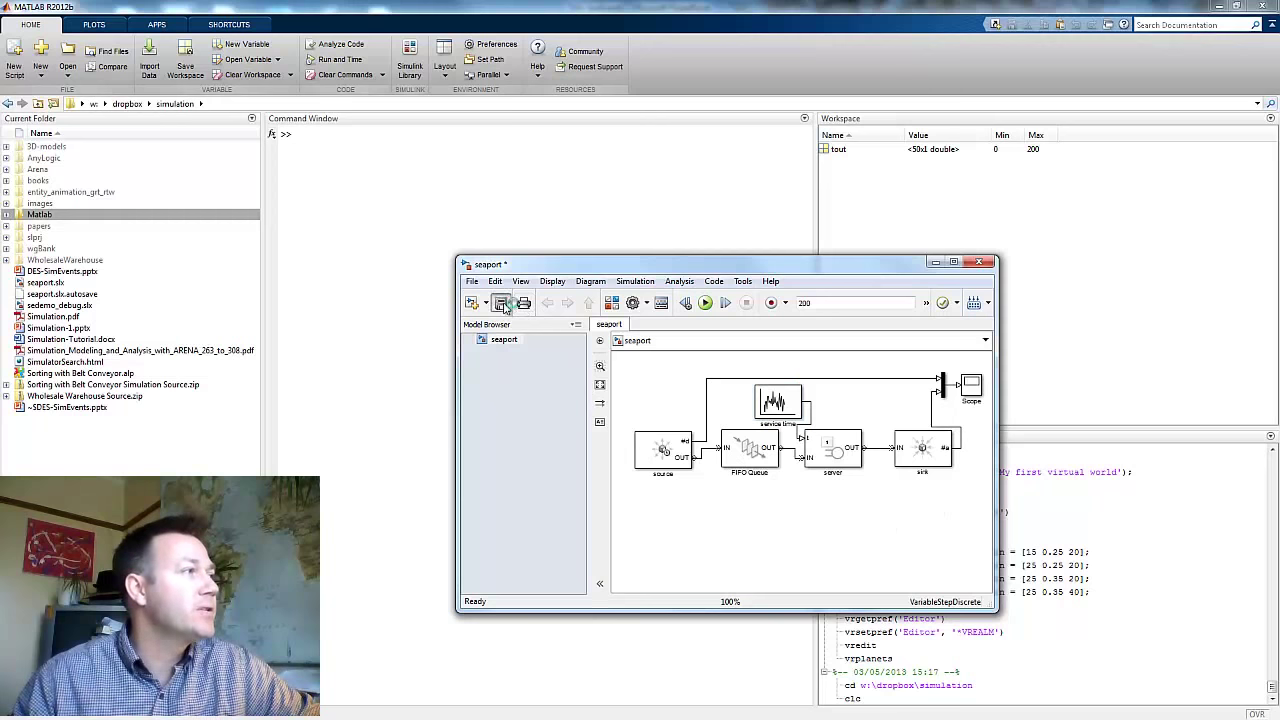
click(705, 303)
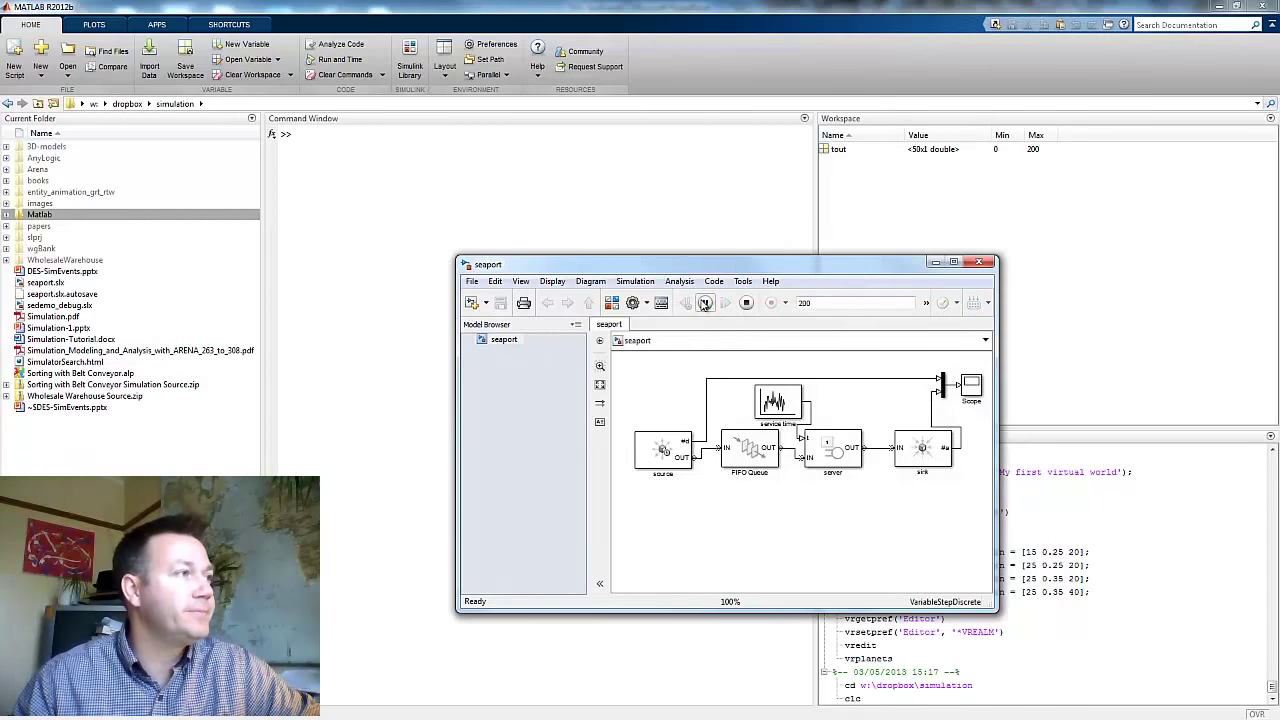
double_click(975, 393)
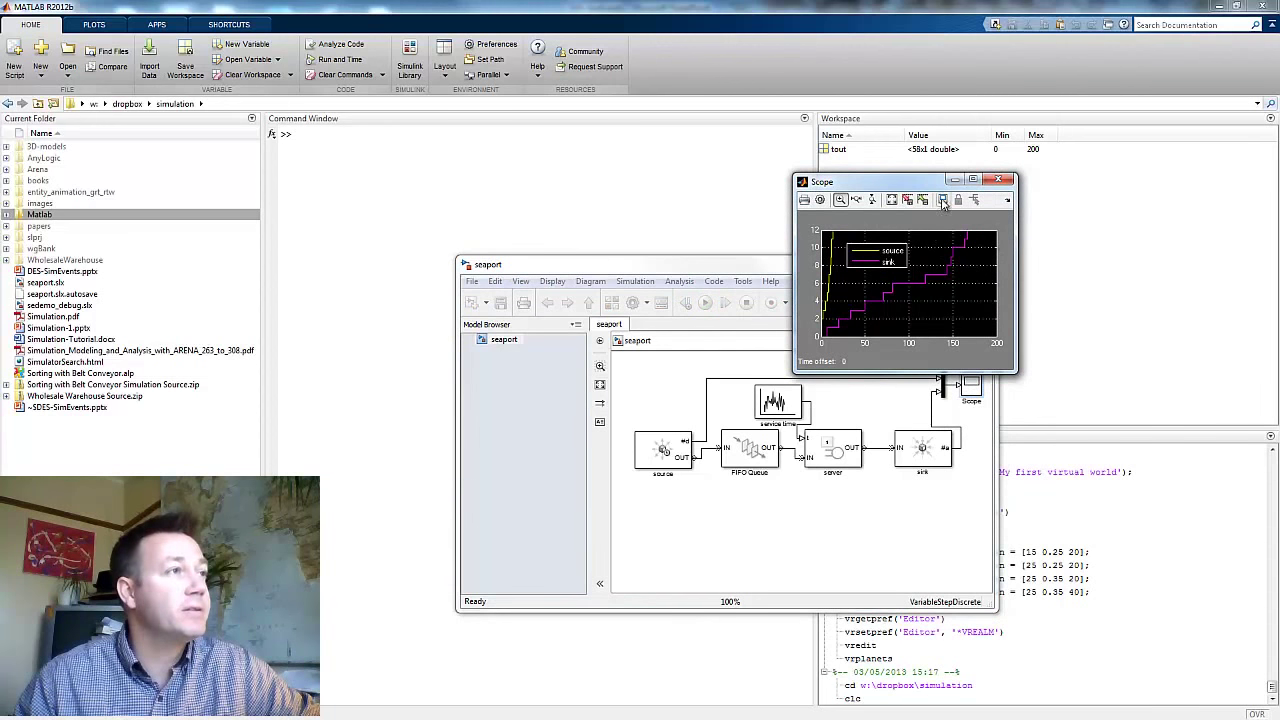
click(897, 204)
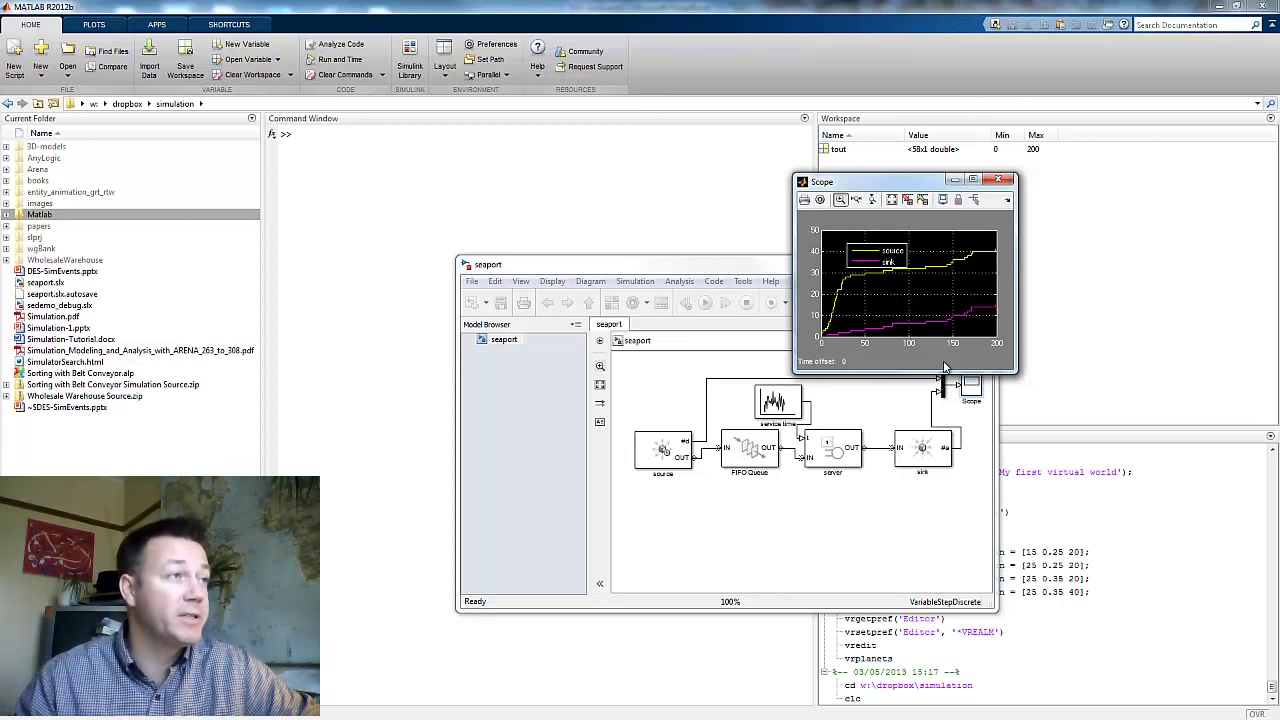
drag(907, 185, 565, 155)
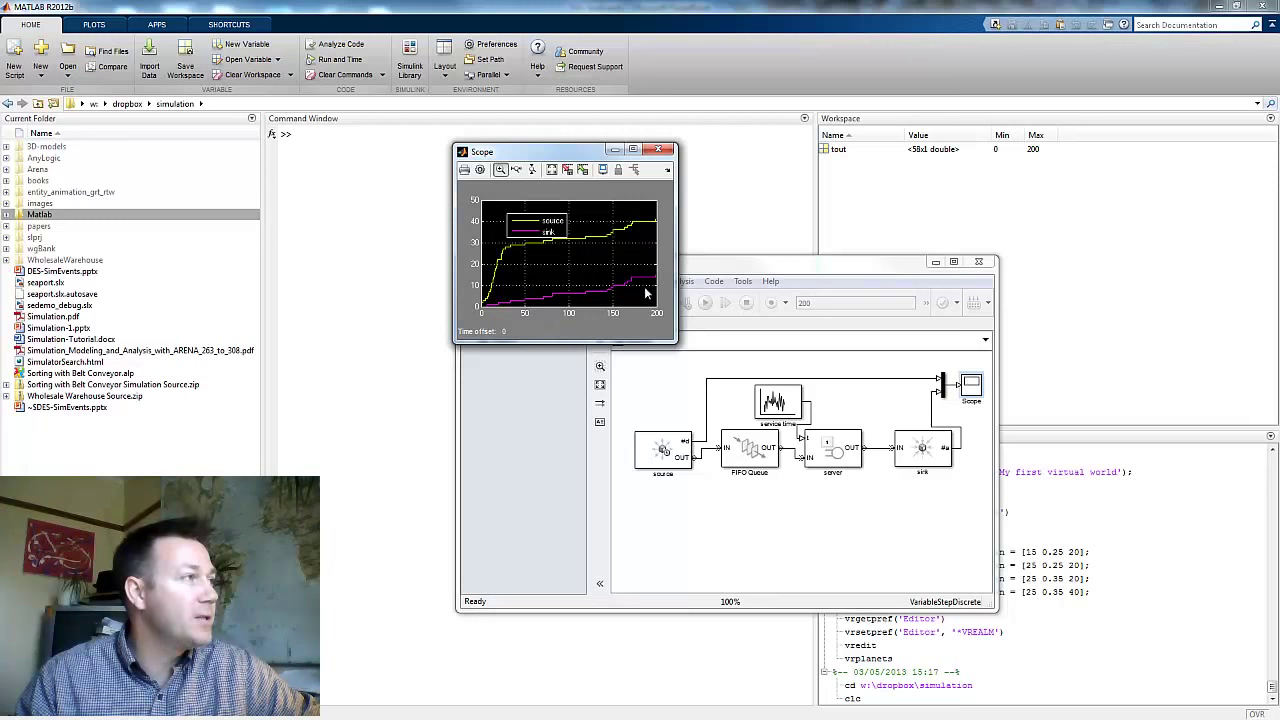
Step: Set the source block's mean to 20, and check the service time block's distribution parameters
double_click(665, 452)
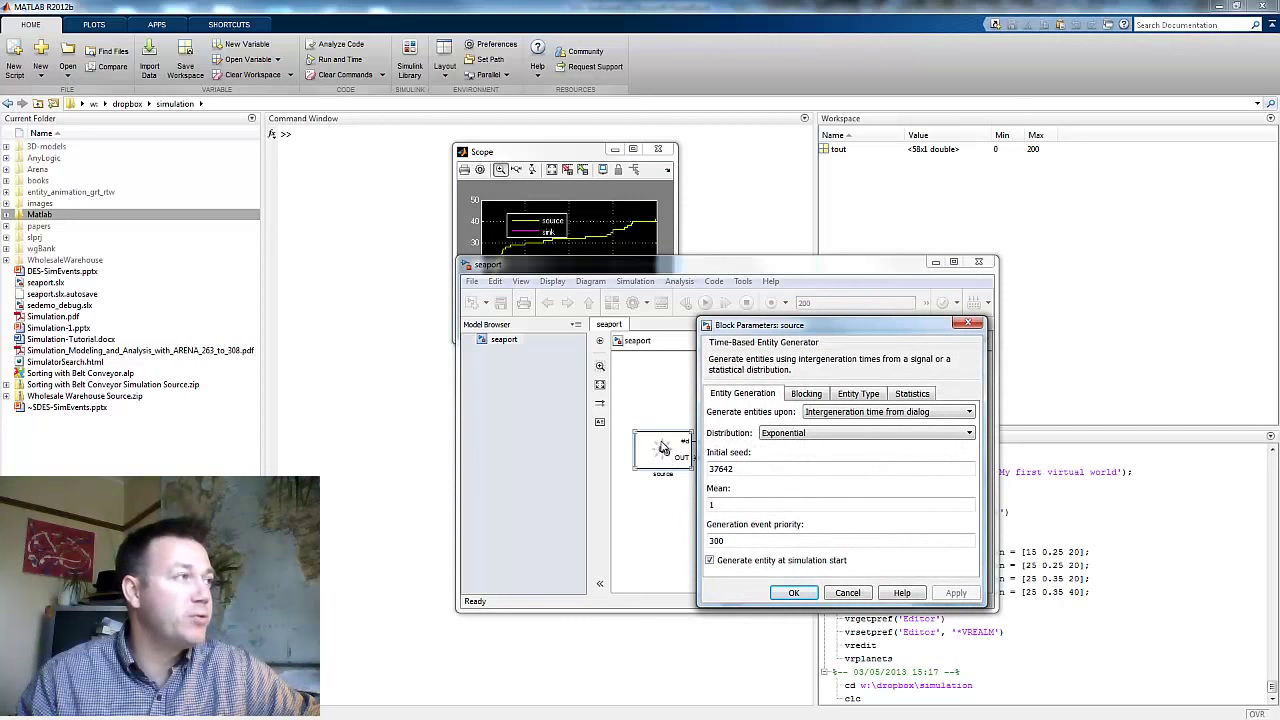
double_click(732, 505)
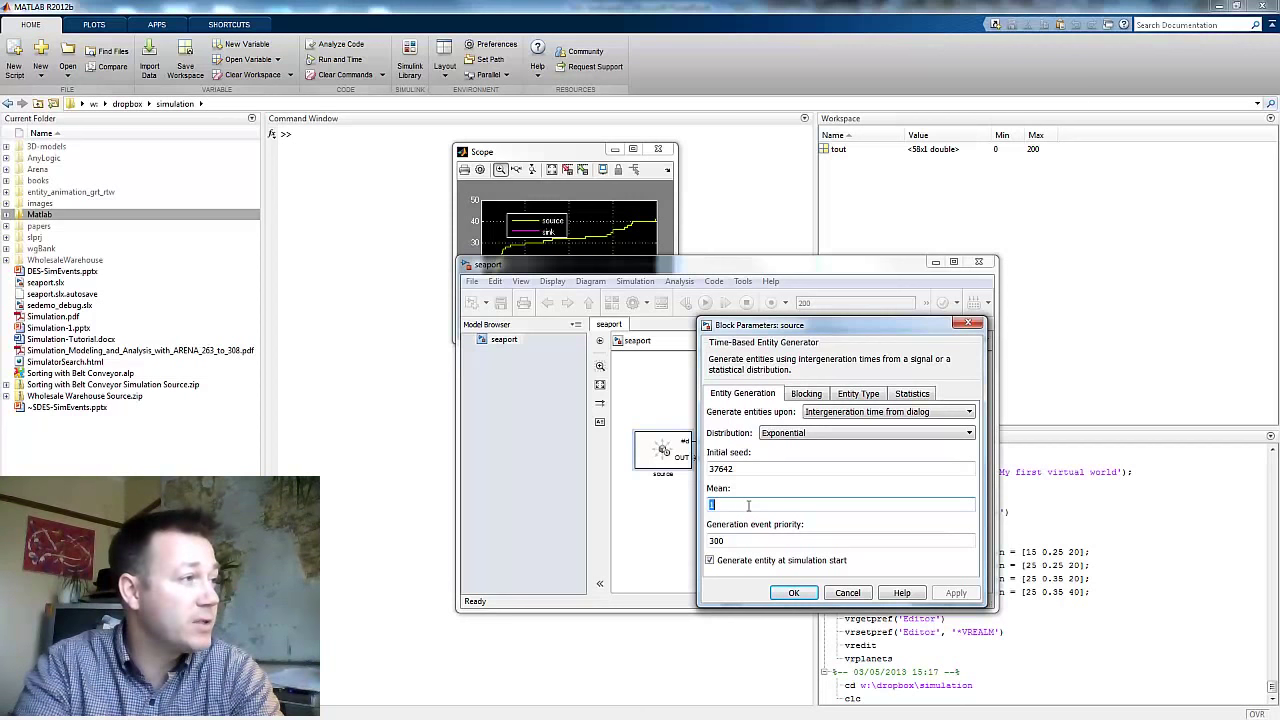
text(20)
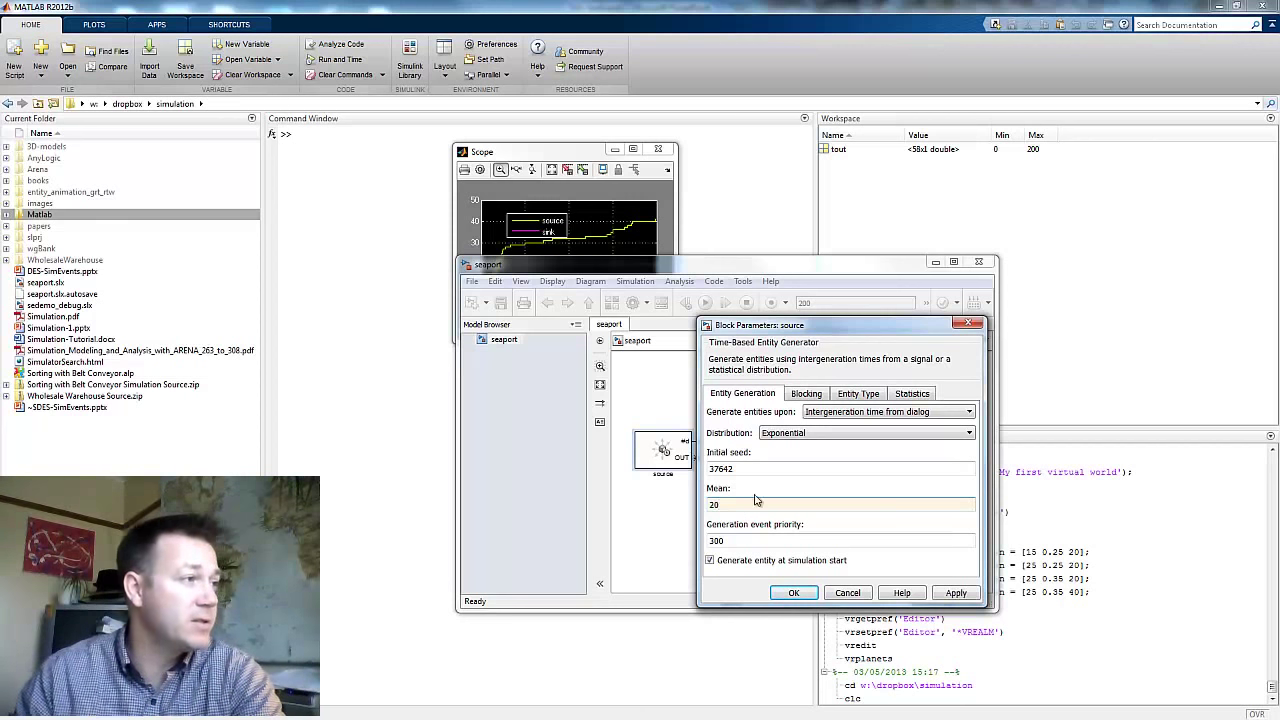
click(955, 594)
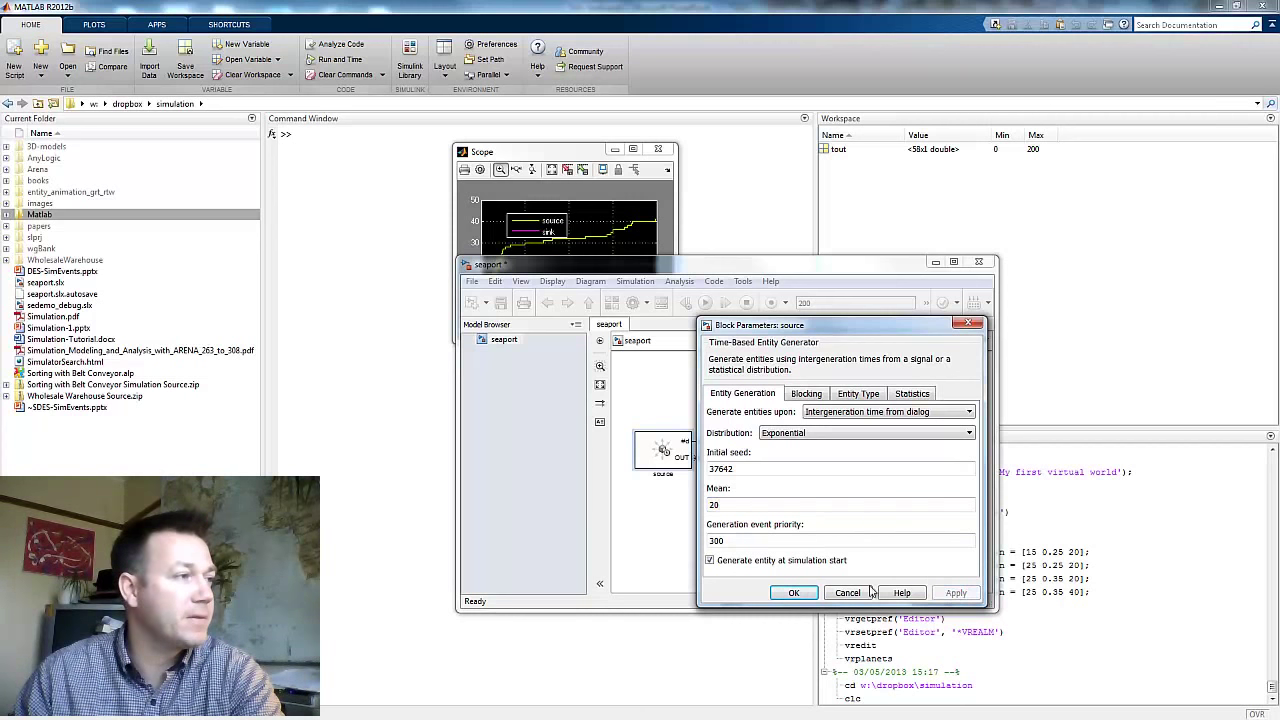
click(793, 593)
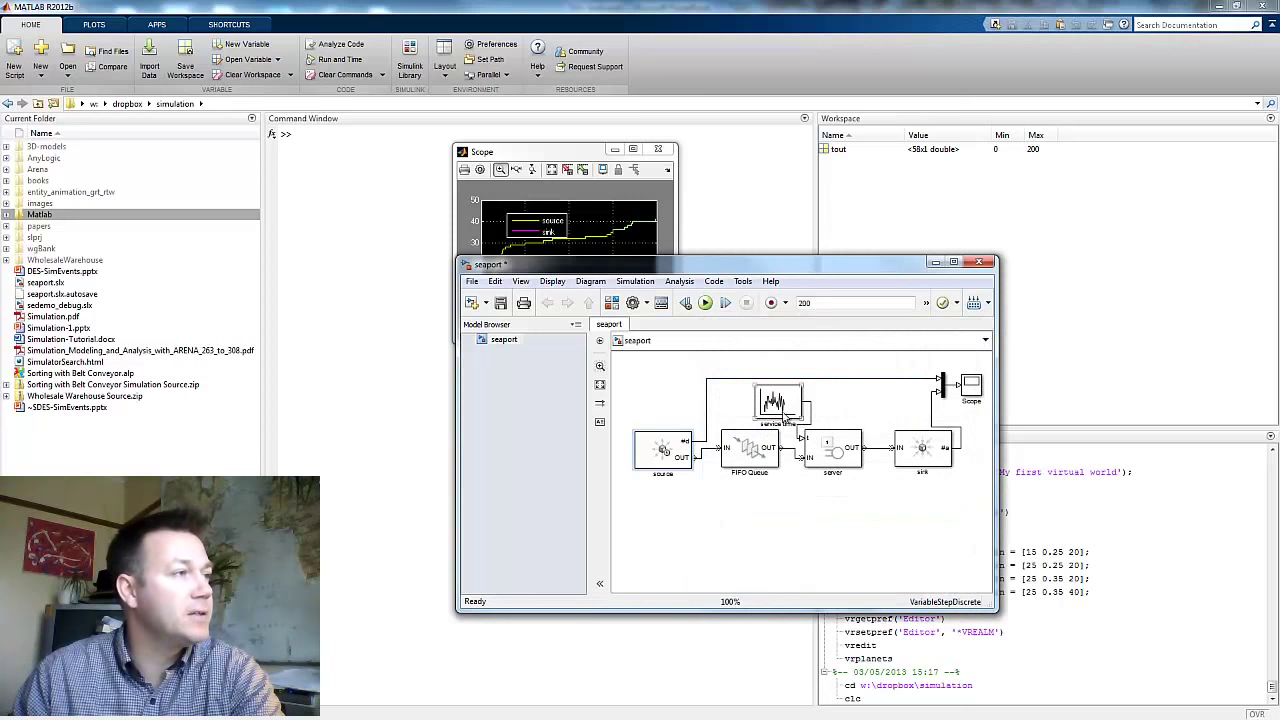
double_click(782, 412)
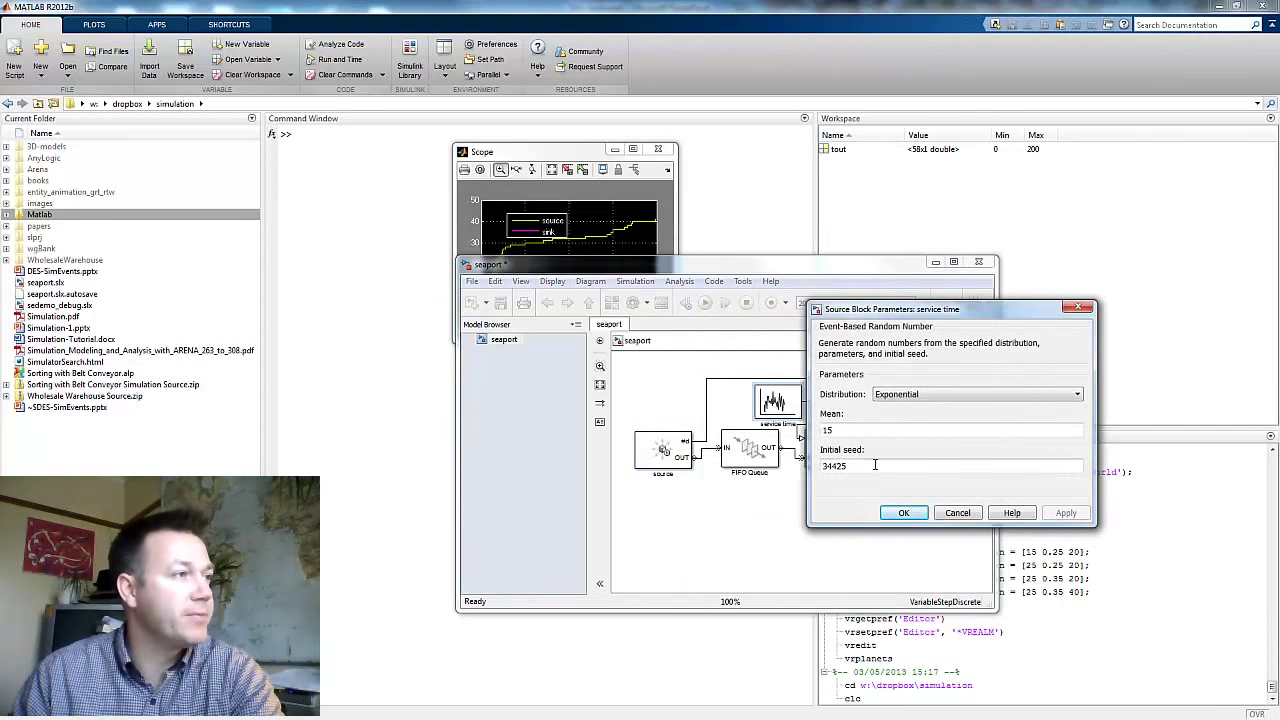
click(901, 512)
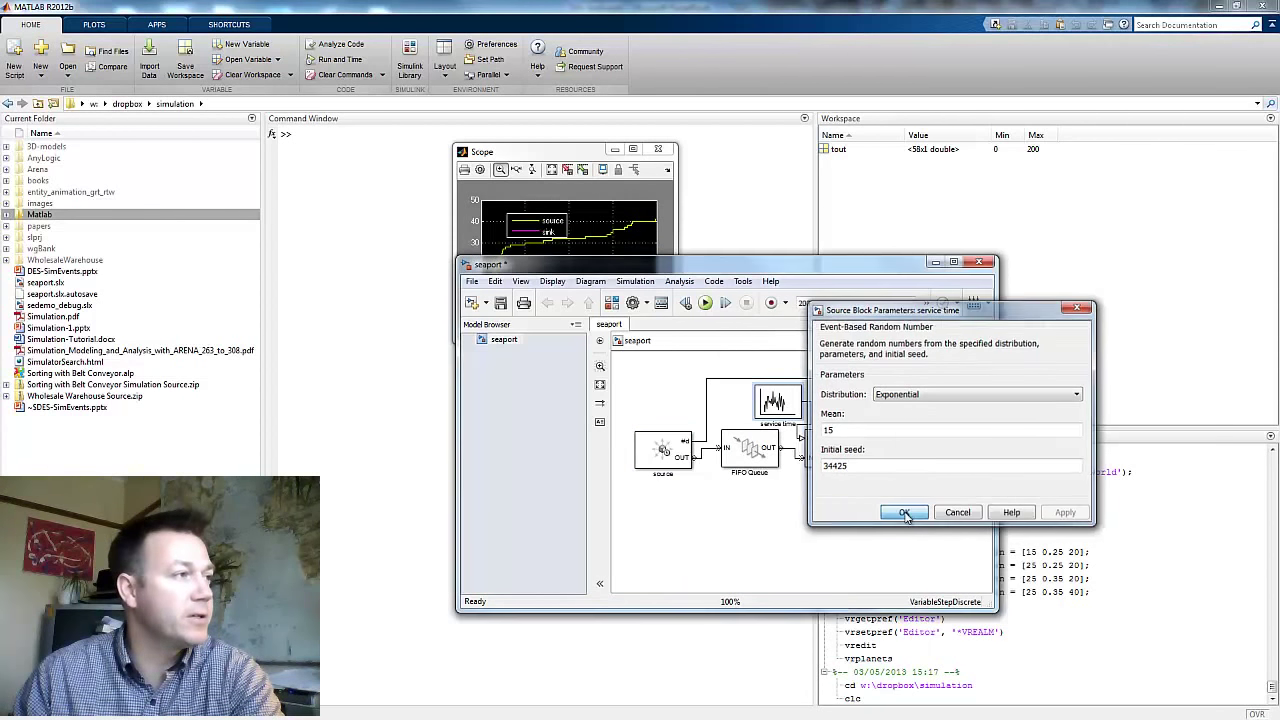
Step: Rerun the simulation, and examine the autoscaled source and sink curves in the Scope before closing it
click(657, 149)
click(705, 302)
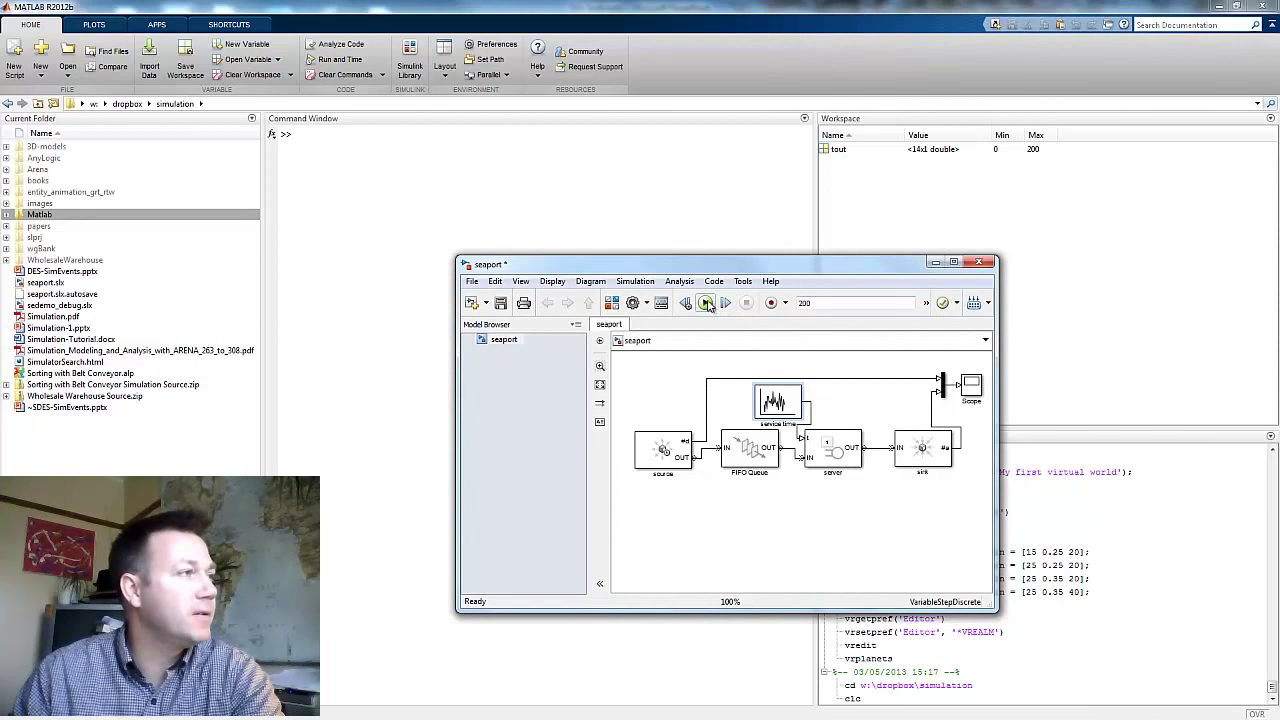
double_click(970, 384)
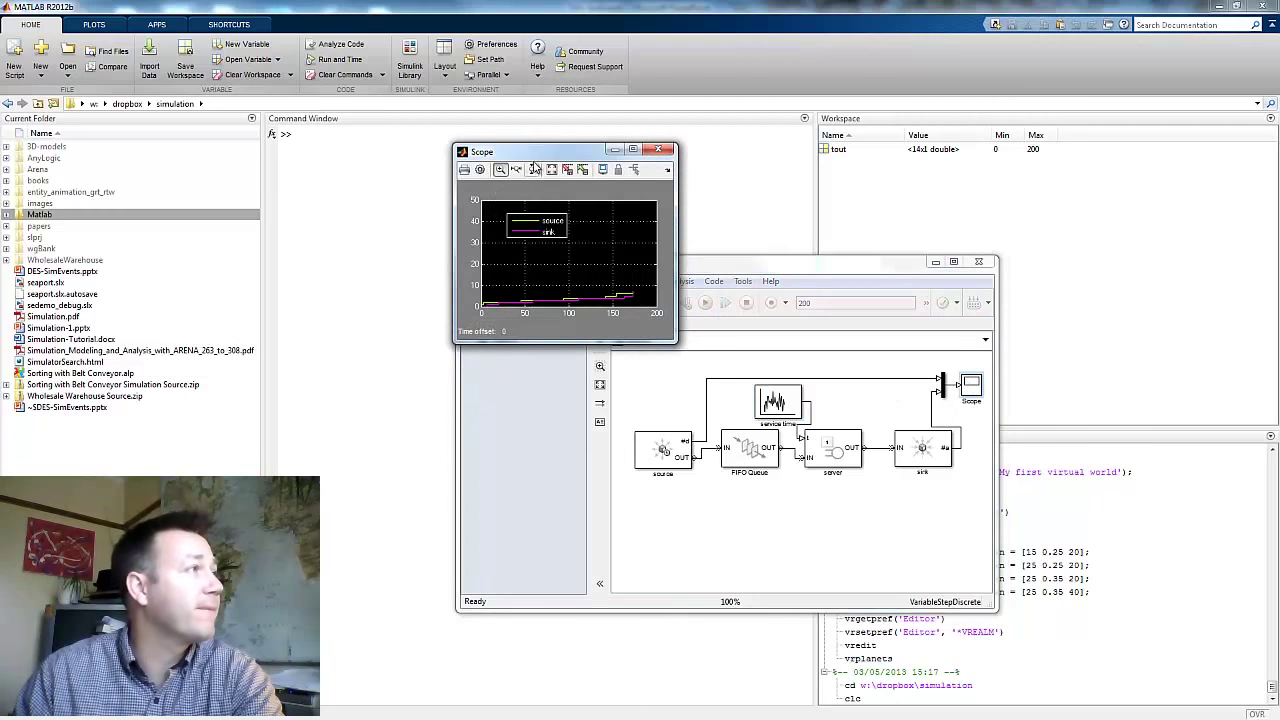
click(551, 169)
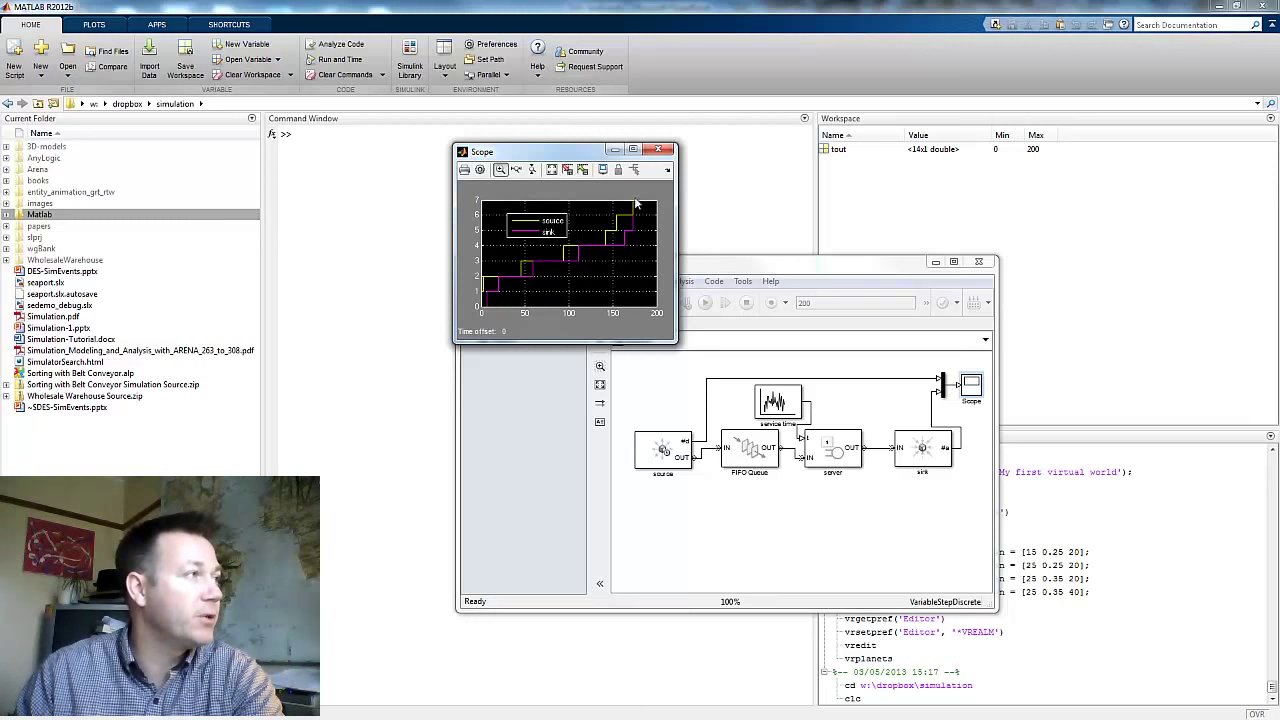
click(658, 149)
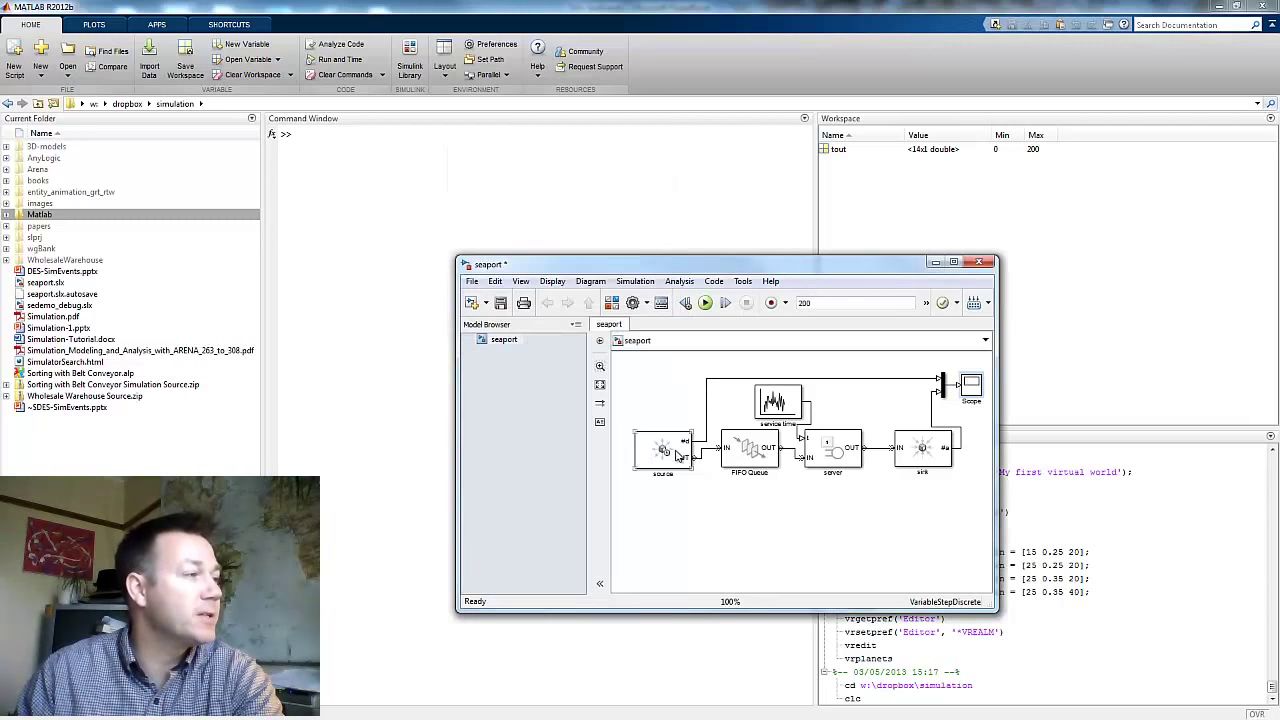
Step: Review the source block's exponential mean, and save the seaport model
double_click(672, 450)
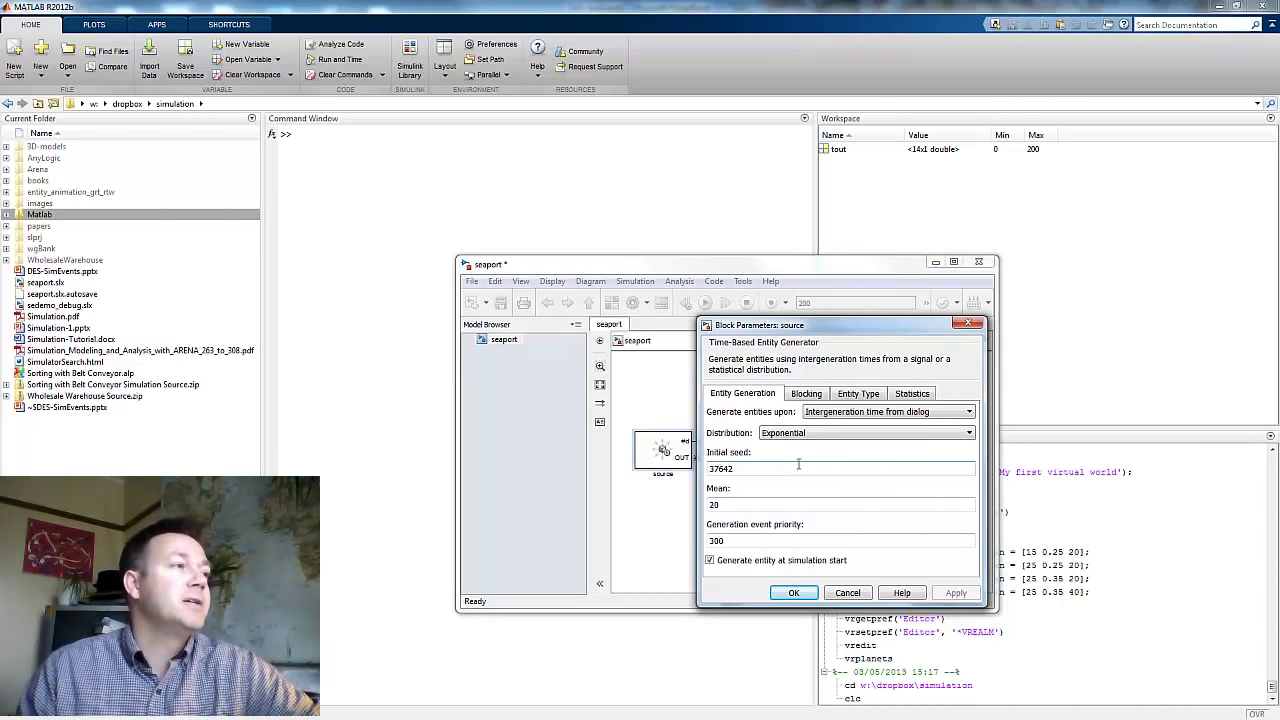
double_click(716, 504)
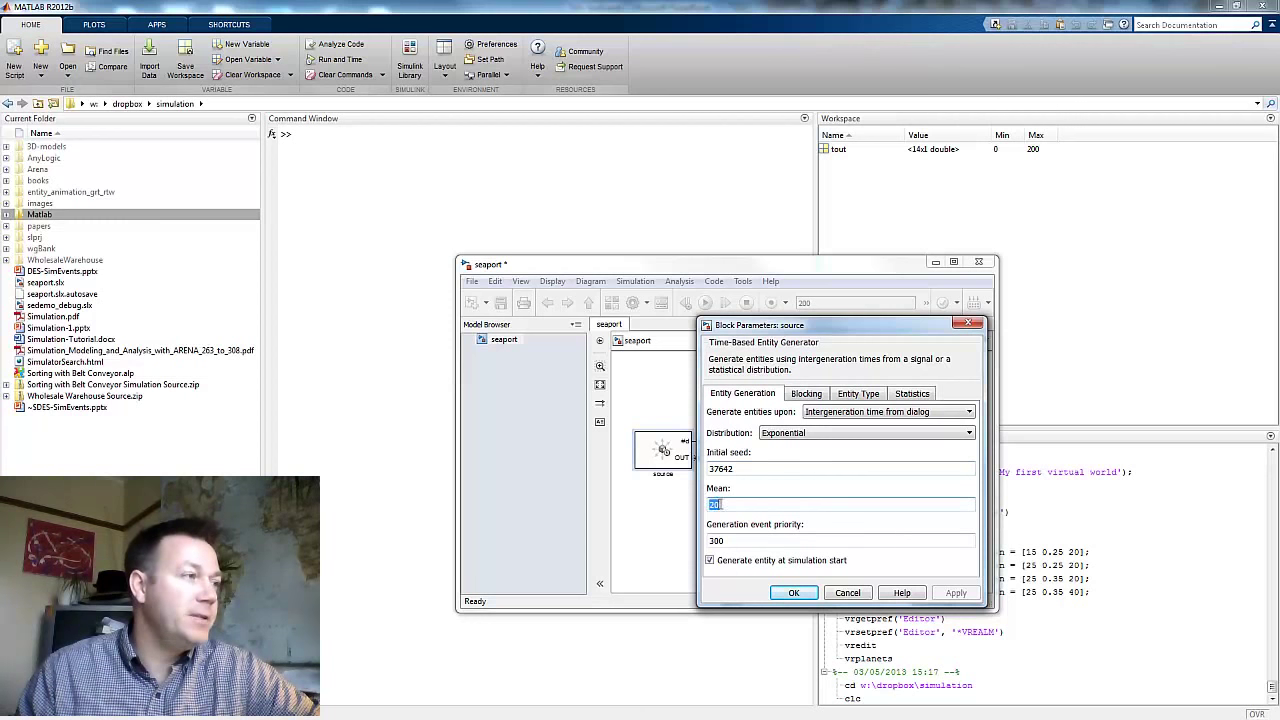
double_click(716, 504)
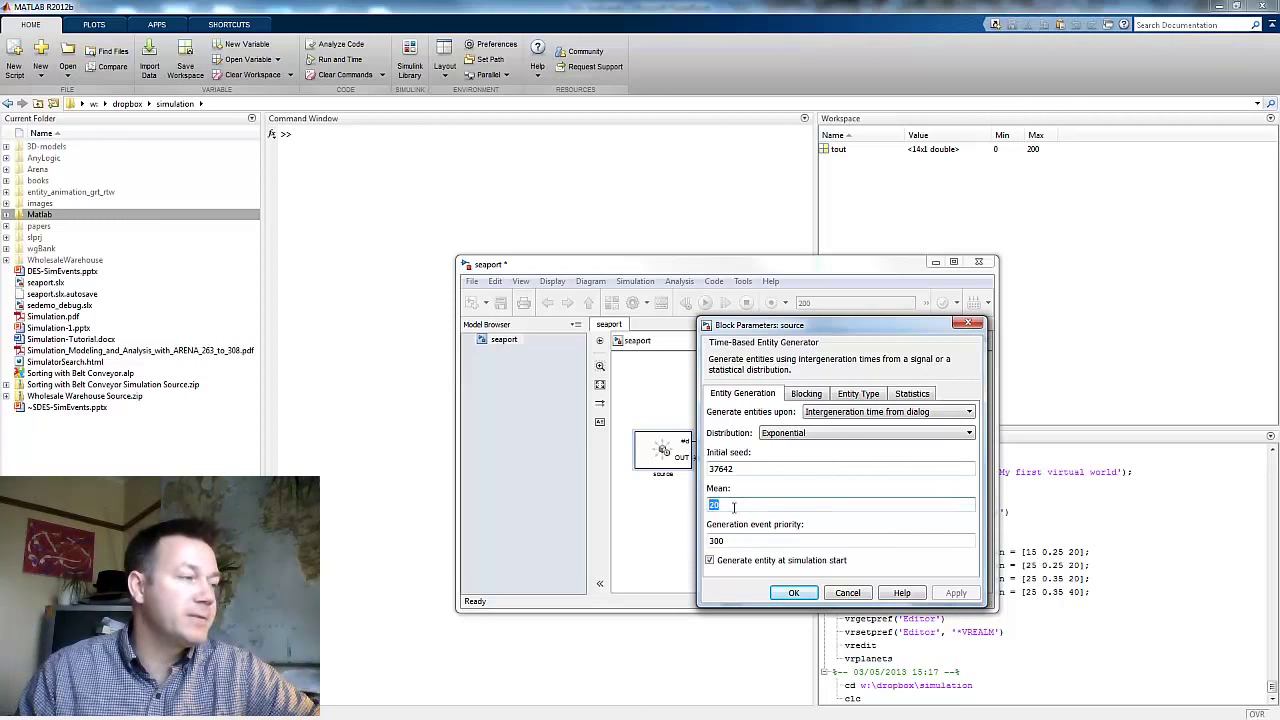
drag(724, 505, 713, 504)
double_click(714, 504)
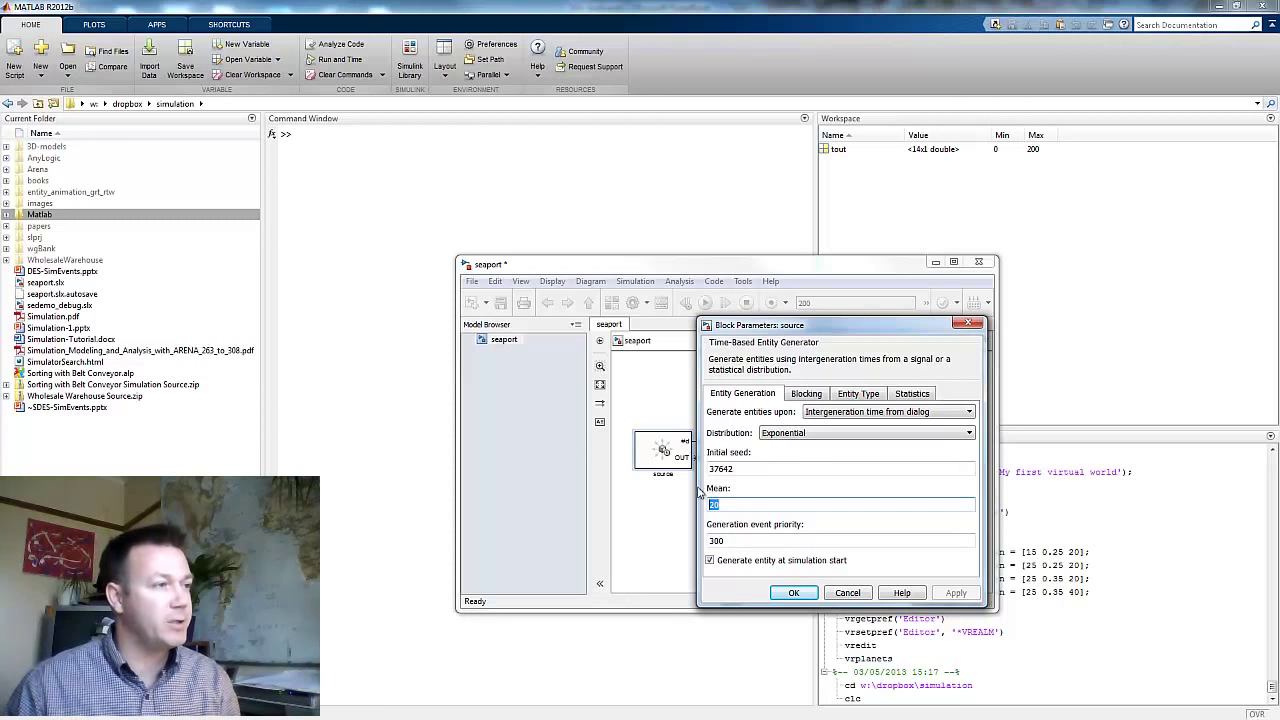
click(801, 594)
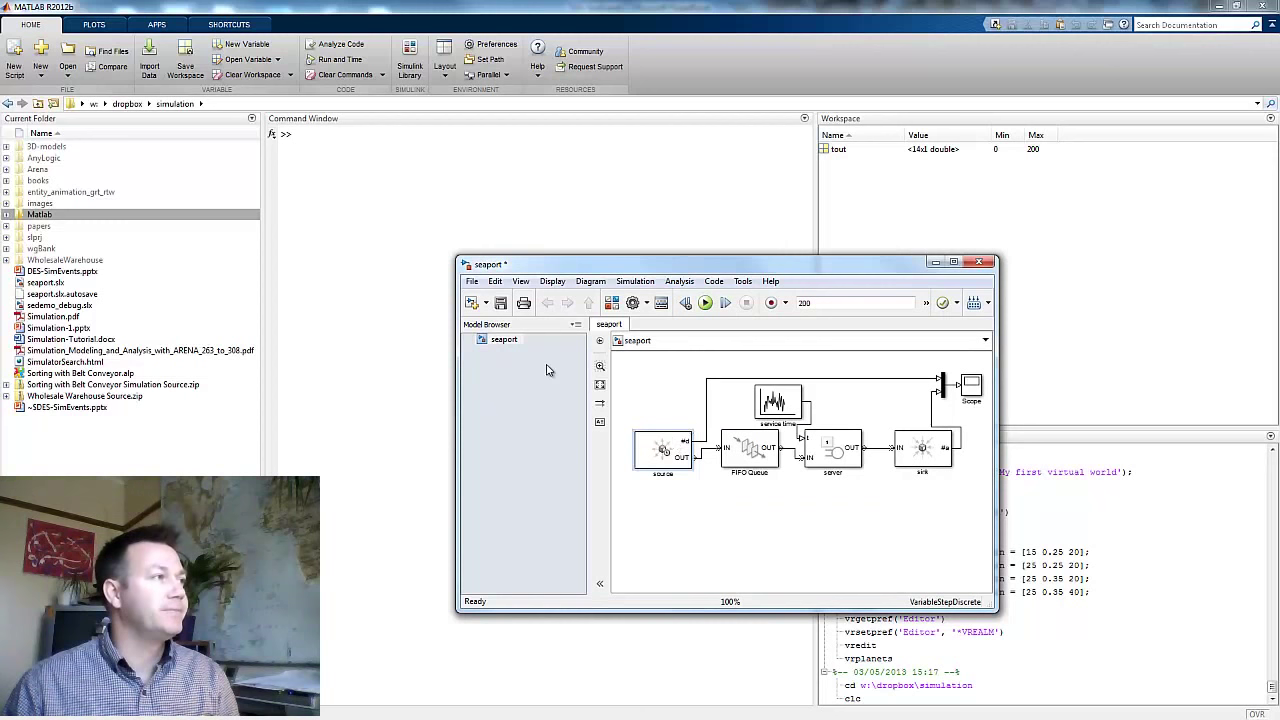
click(501, 304)
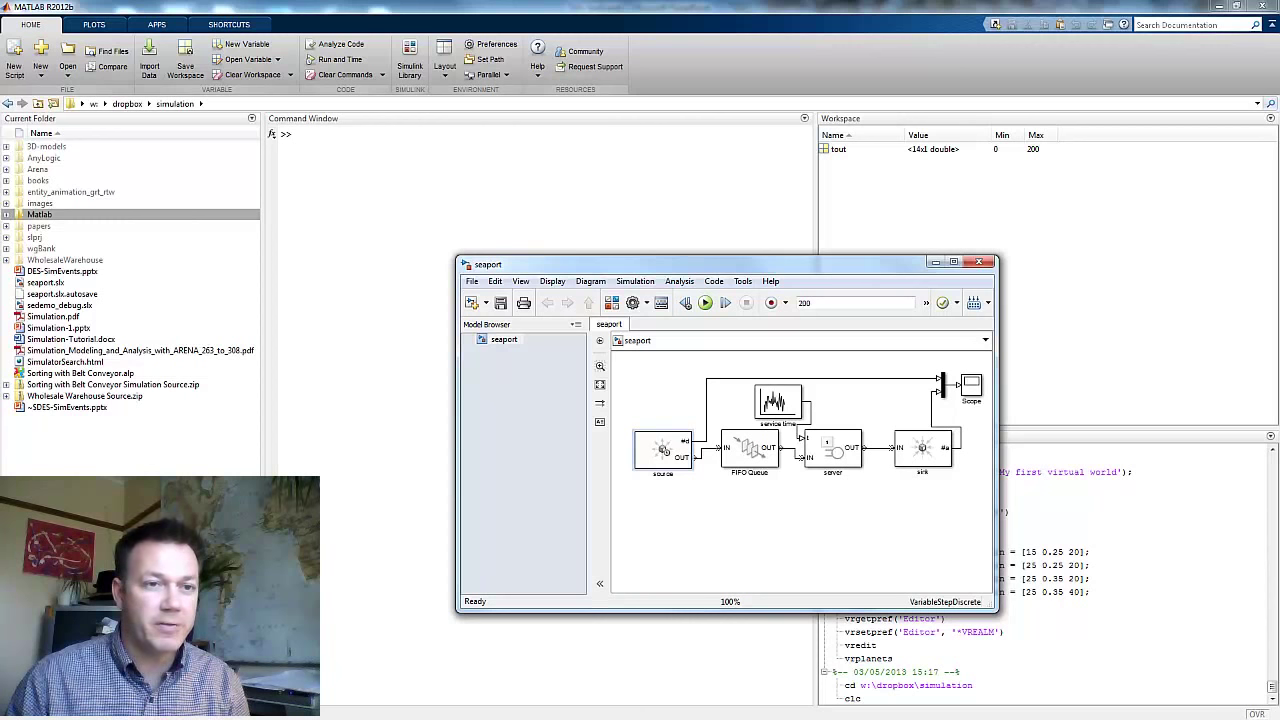
Step: Switch to PowerPoint to consult the "SimEvents - Questions" slide, and return to the seaport model
key(alt+Tab)
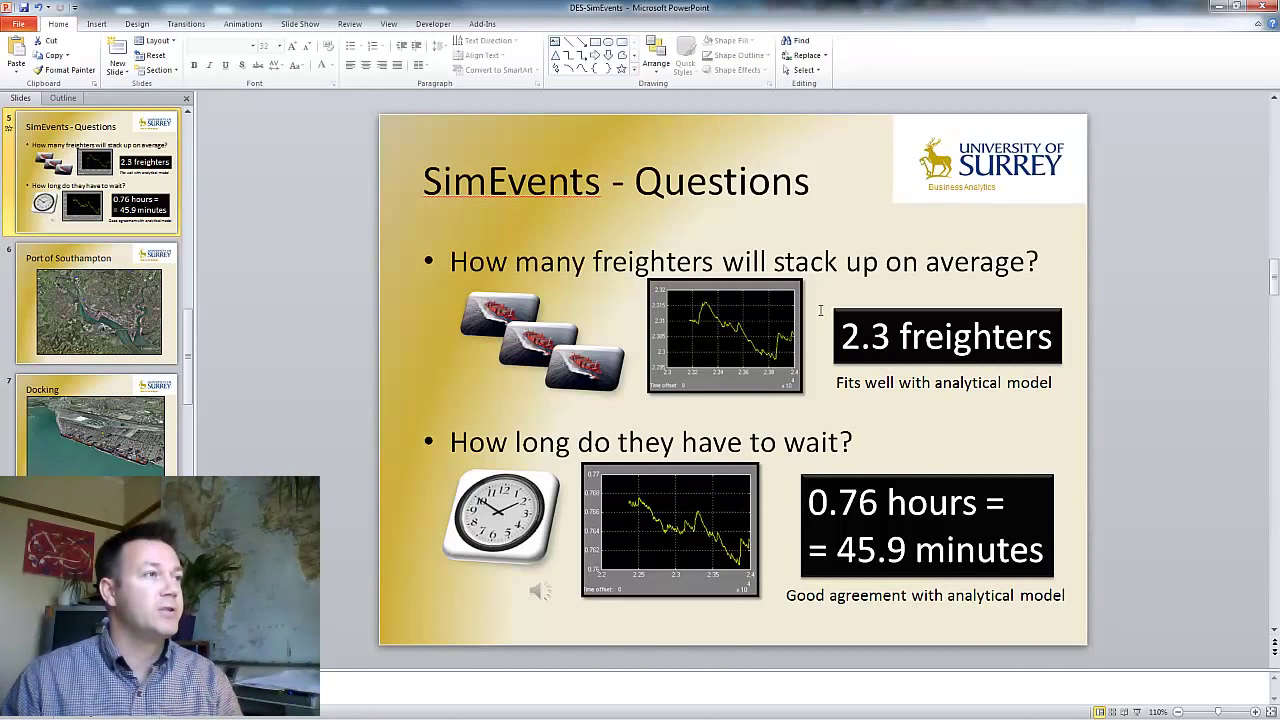
click(1214, 6)
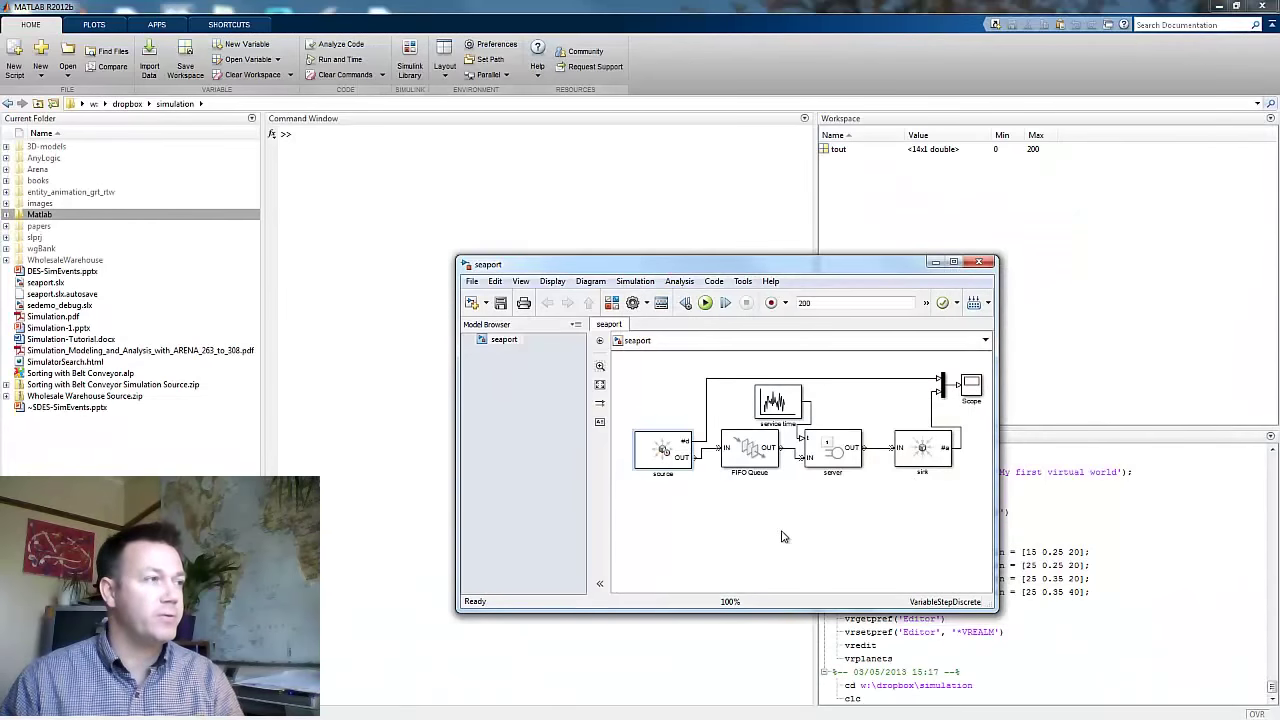
Step: Rename the FIFO Queue block as queue, and set its capacity to inf
triple_click(756, 472)
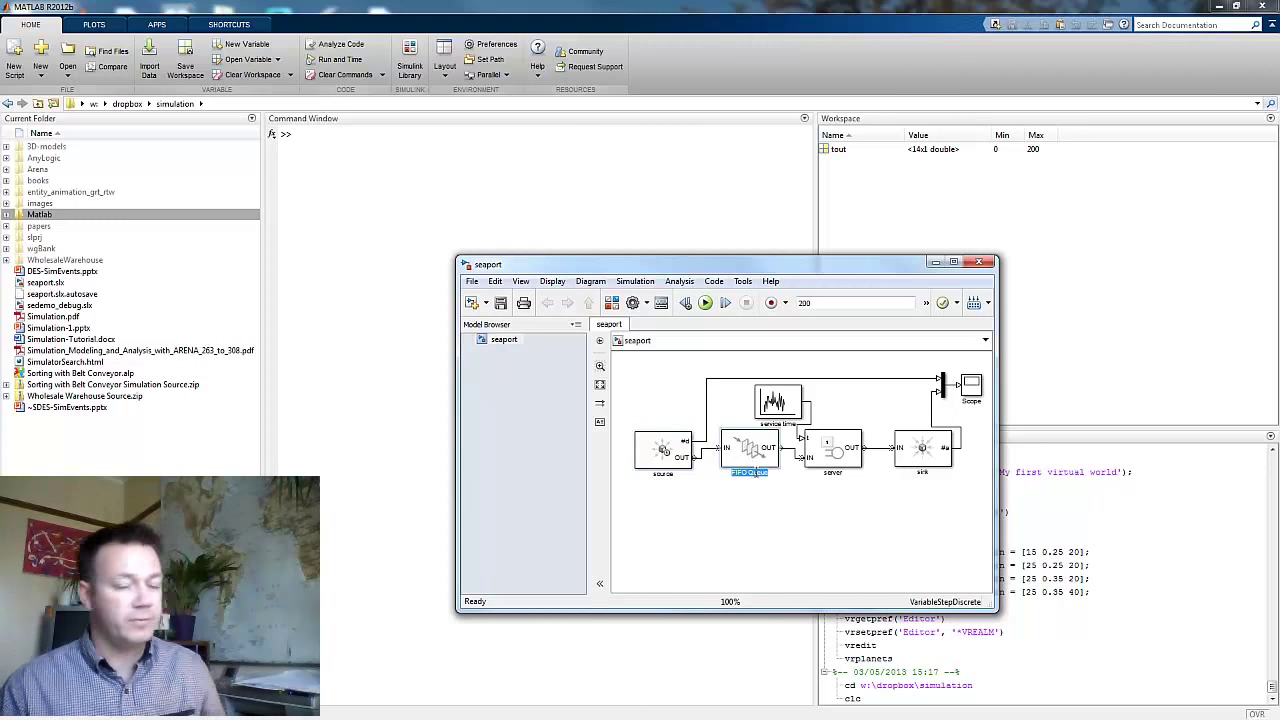
text(q)
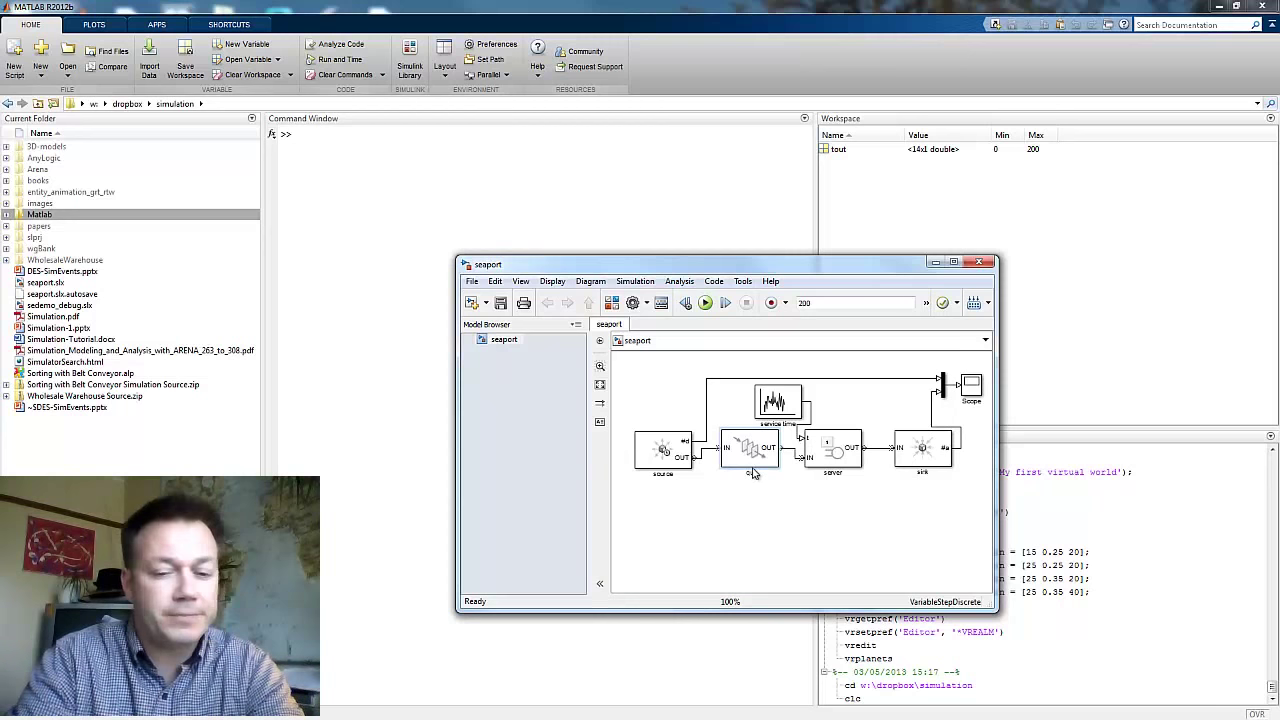
click(784, 509)
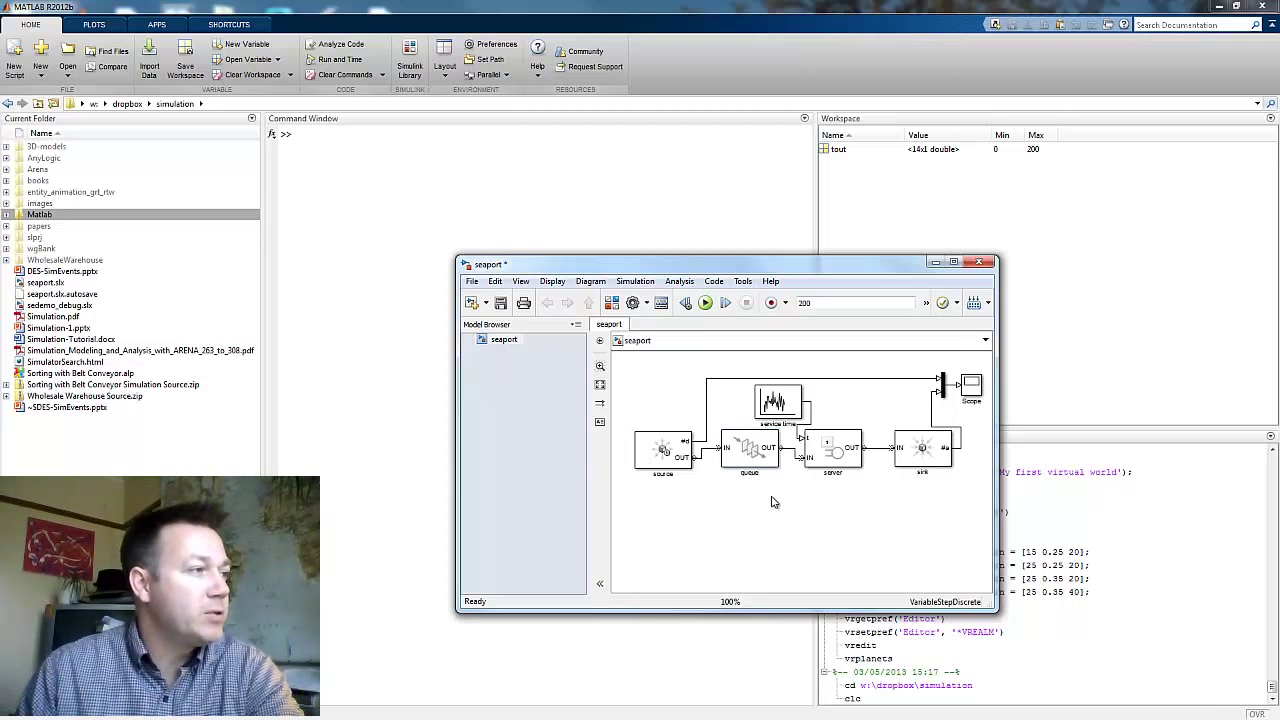
double_click(757, 457)
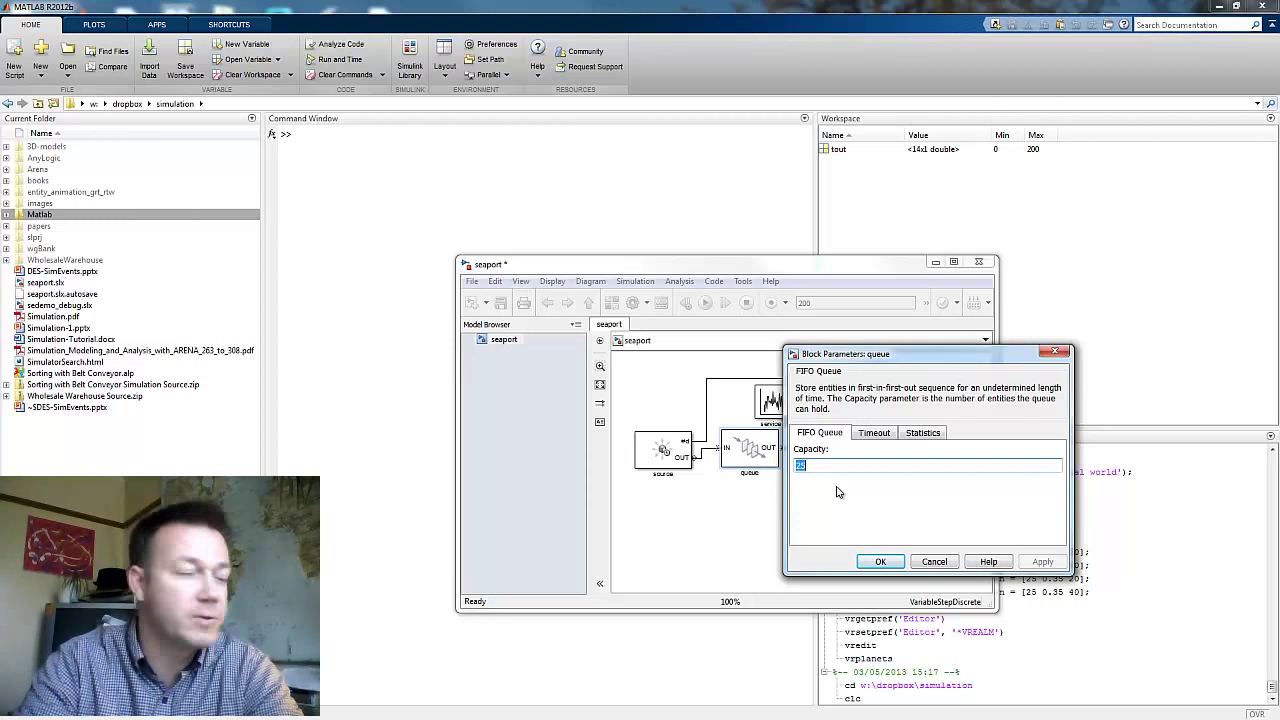
key(BackSpace)
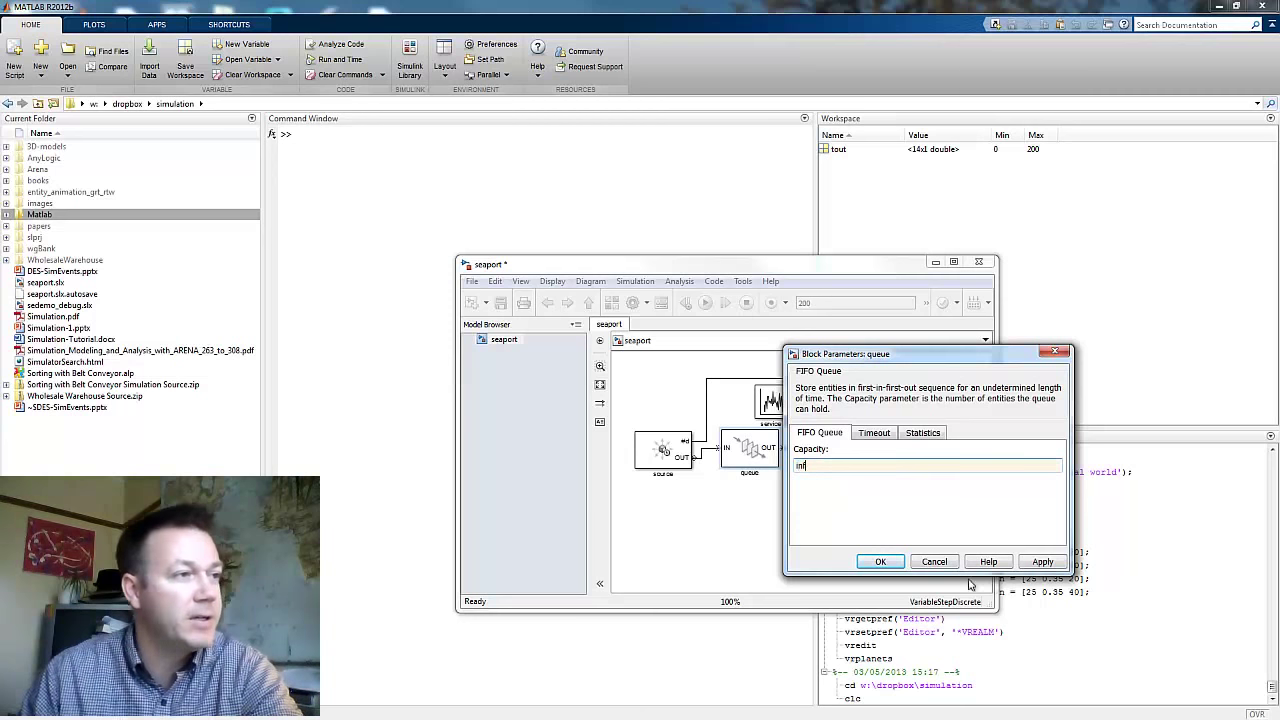
click(1040, 568)
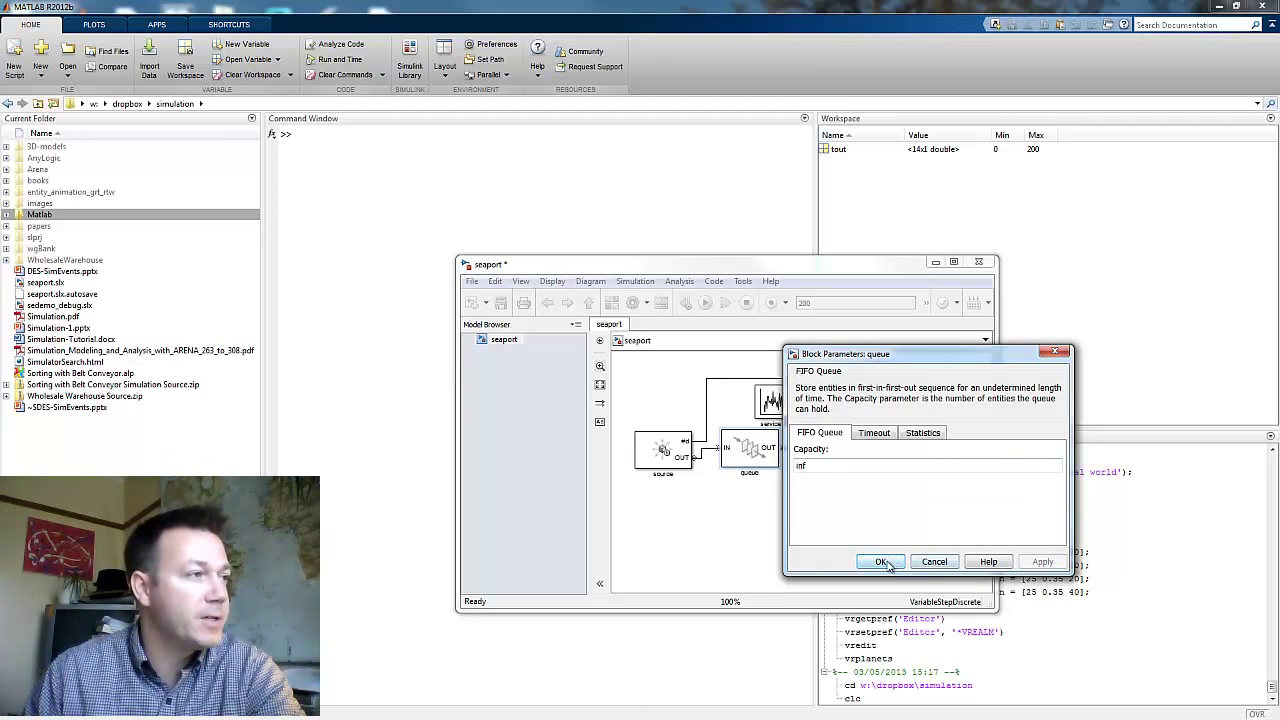
Step: Enable the queue block's average queue length statistic, len, and shift the queue, server and sink blocks slightly down
click(920, 436)
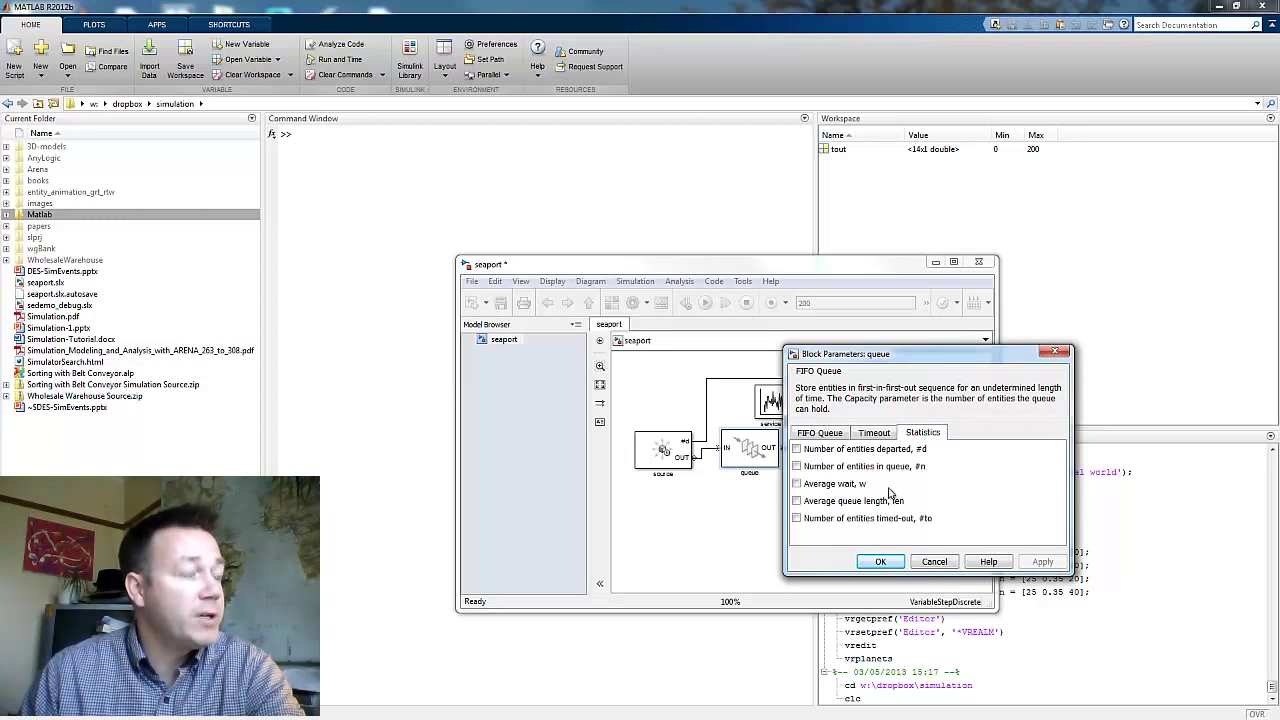
drag(908, 358, 996, 242)
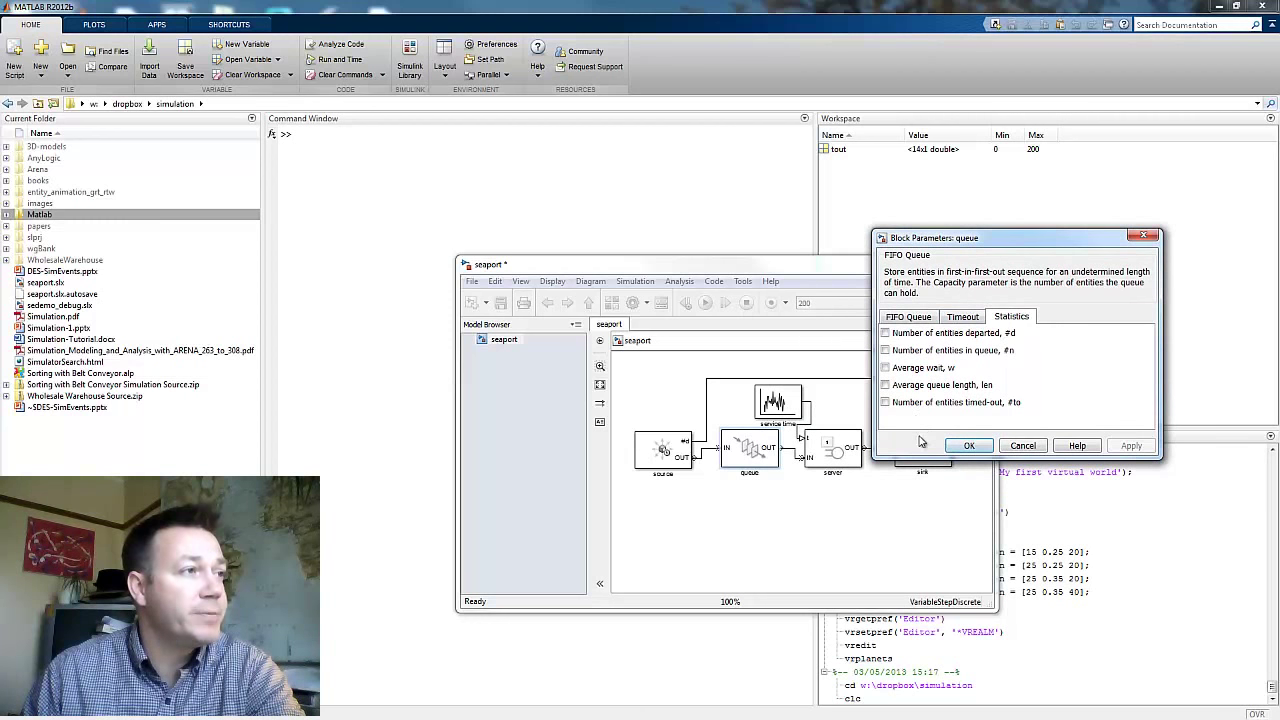
click(886, 385)
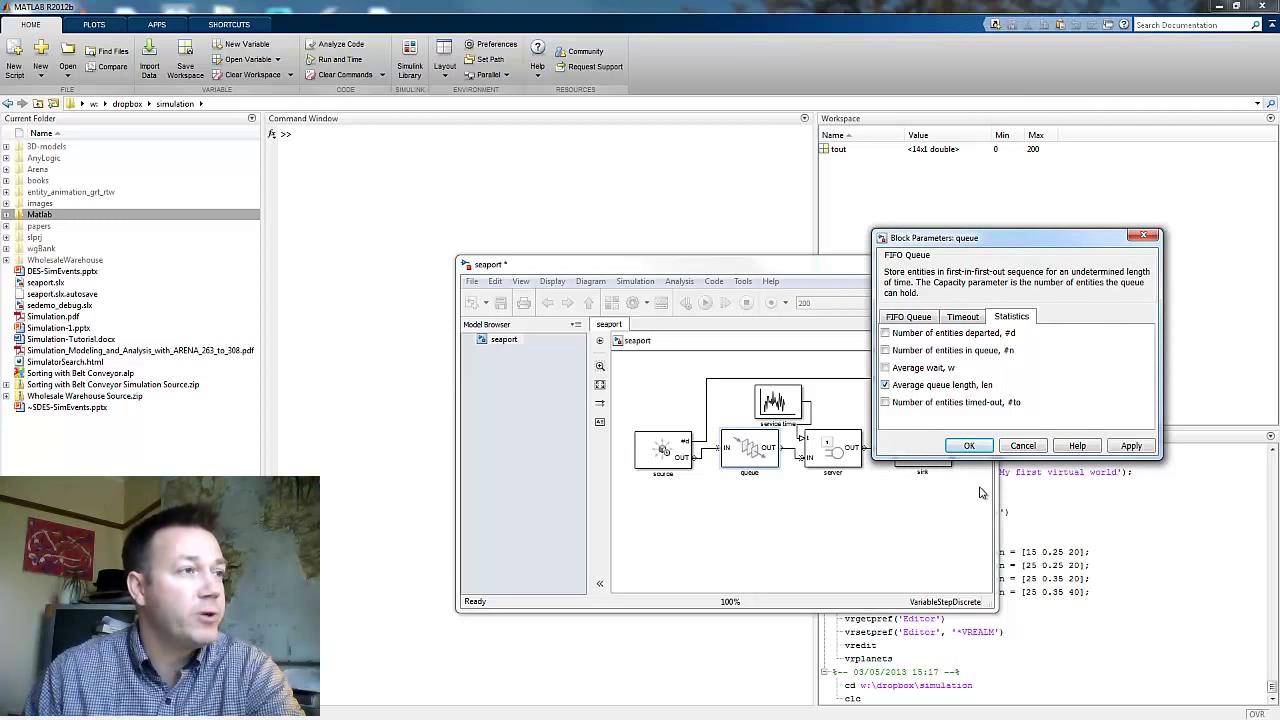
click(1132, 448)
click(970, 446)
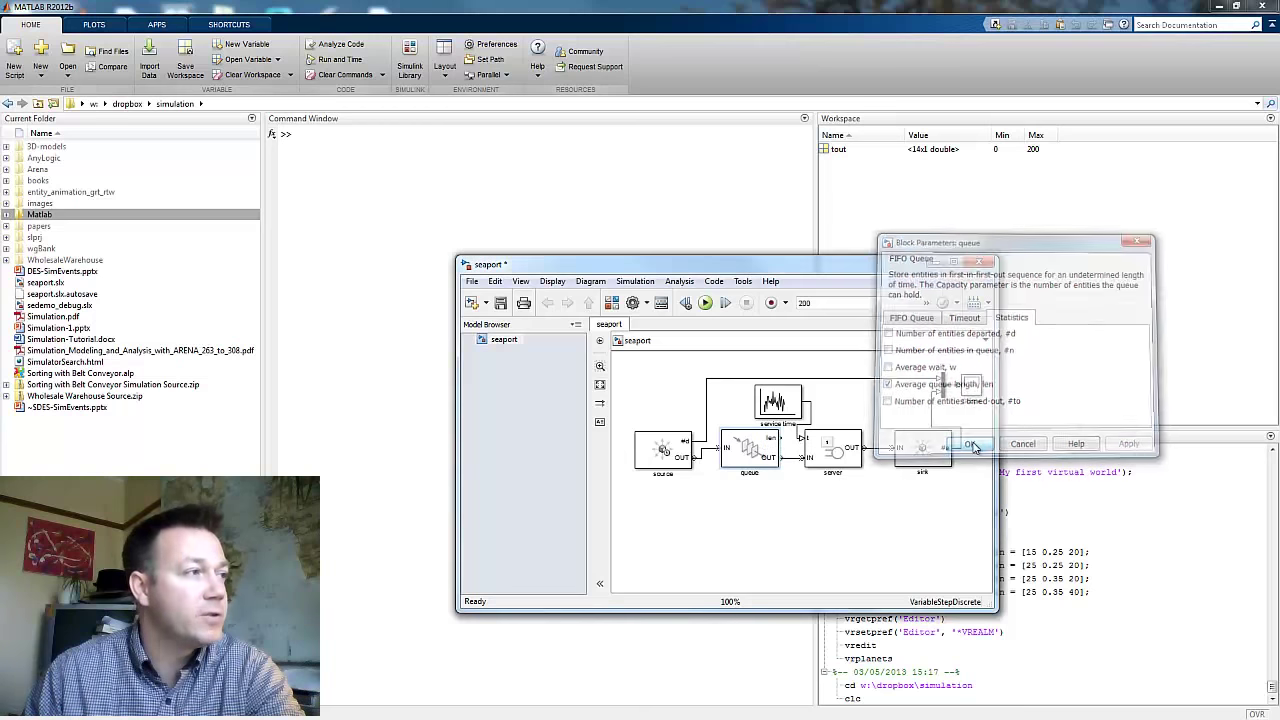
drag(766, 462, 928, 490)
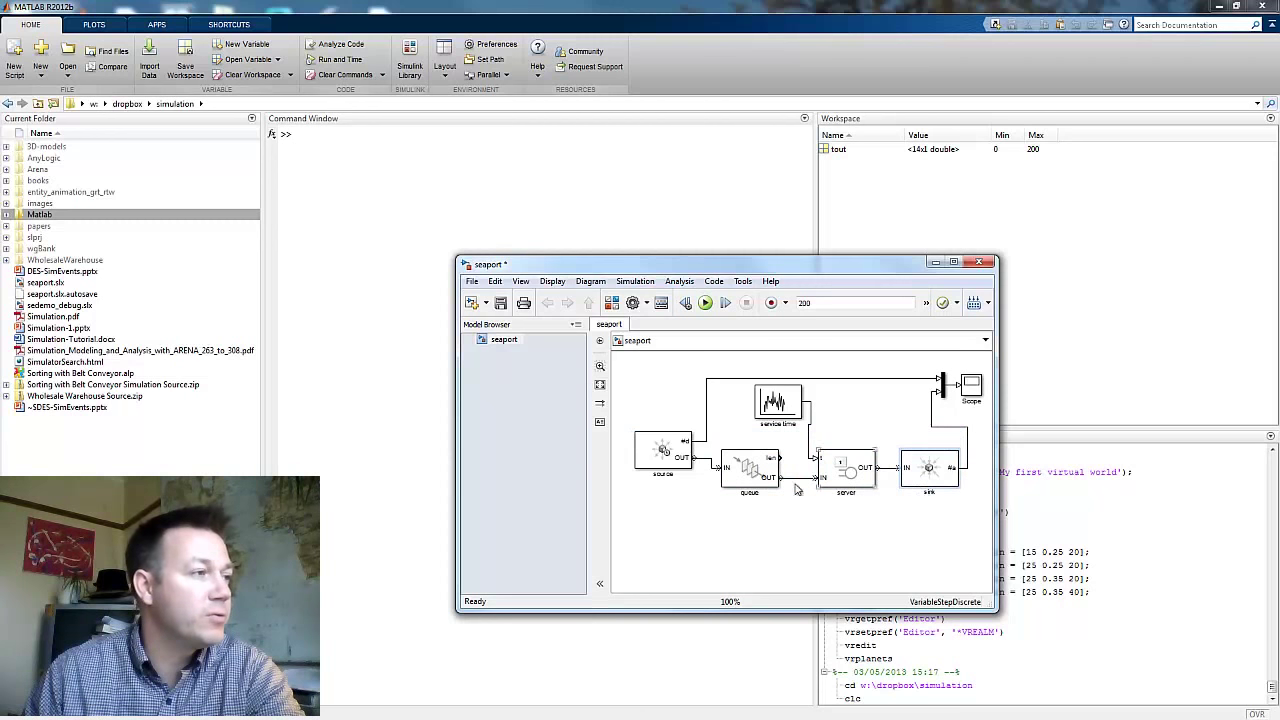
Step: Place a copy of the Scope below the queue and server, and connect the queue's len output to it
click(972, 394)
drag(972, 394, 808, 522)
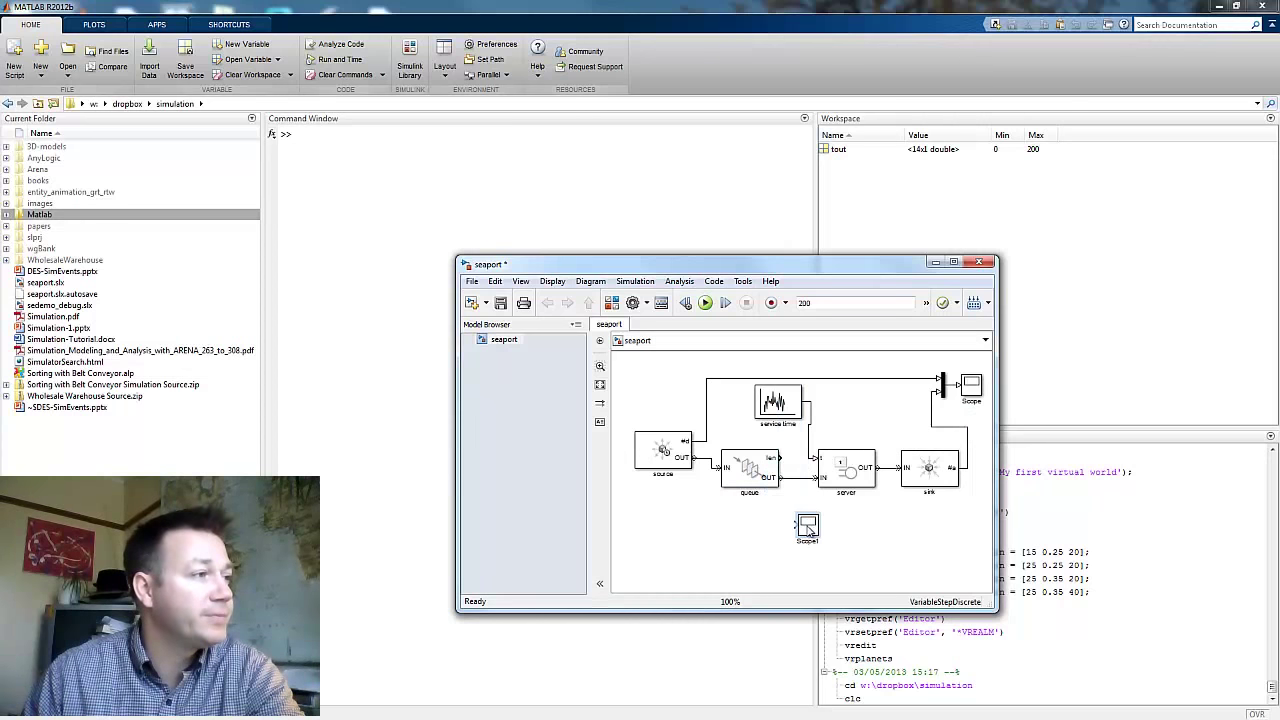
mouse_move(776, 459)
mouse_down()
mouse_move(793, 526)
mouse_move(815, 541)
mouse_up()
Step: Rename the copied scope as "queue length (avg)", and save the seaport model
double_click(808, 537)
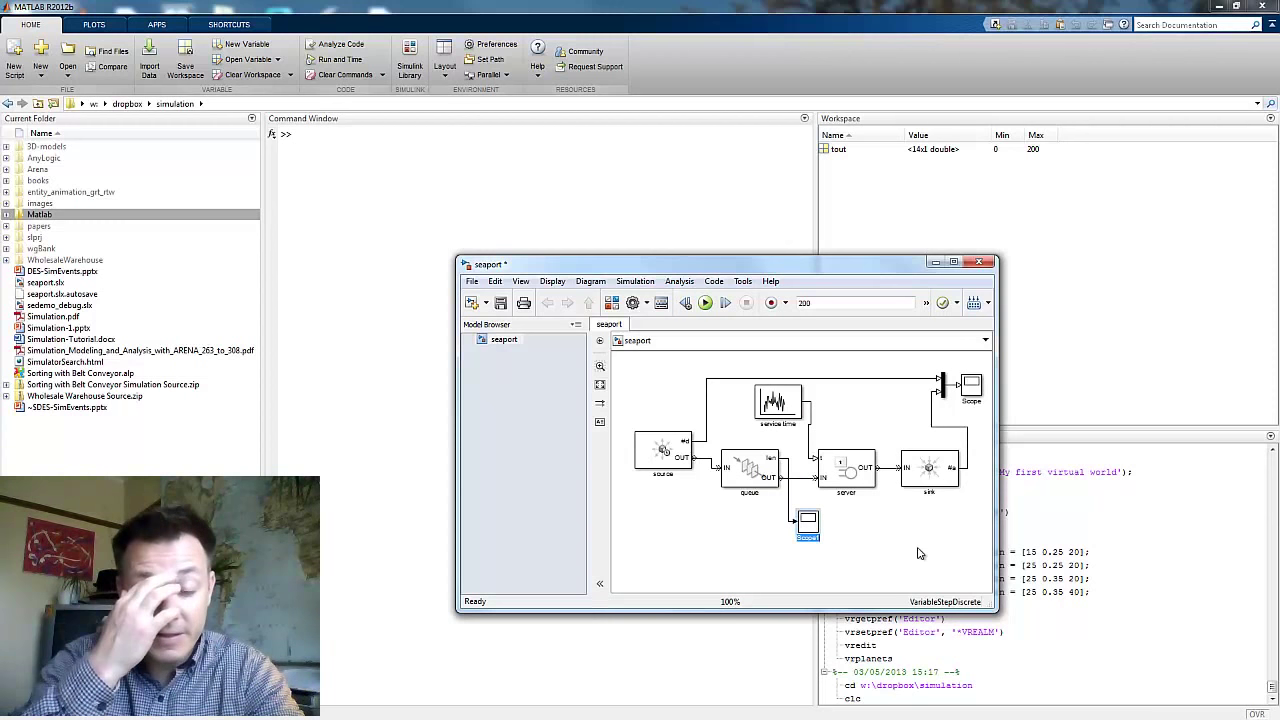
text(c)
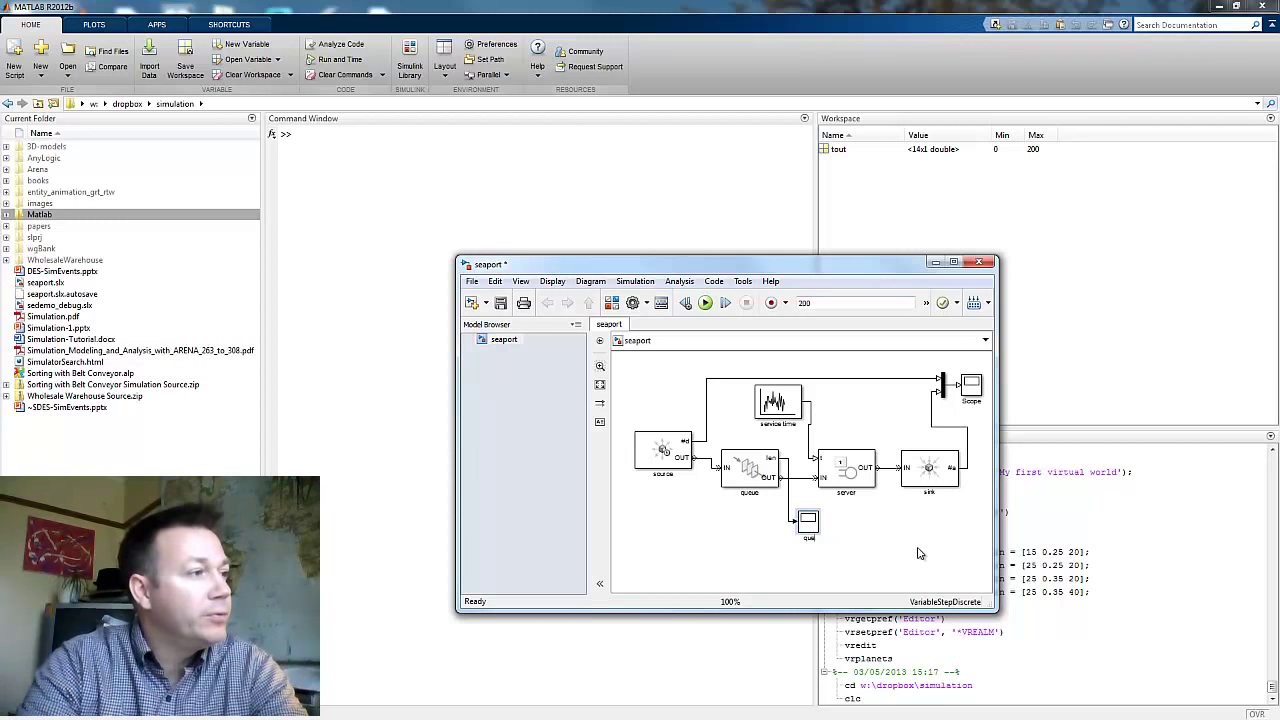
text(ueue length ()
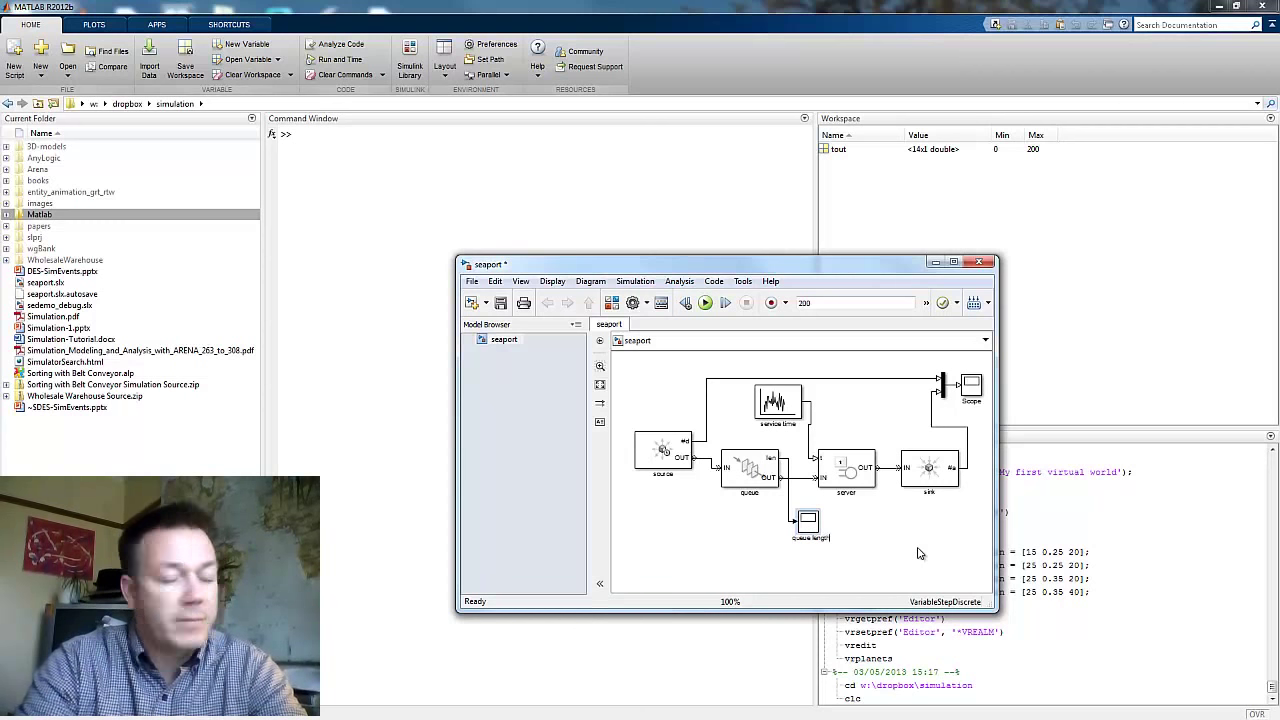
text(avg))
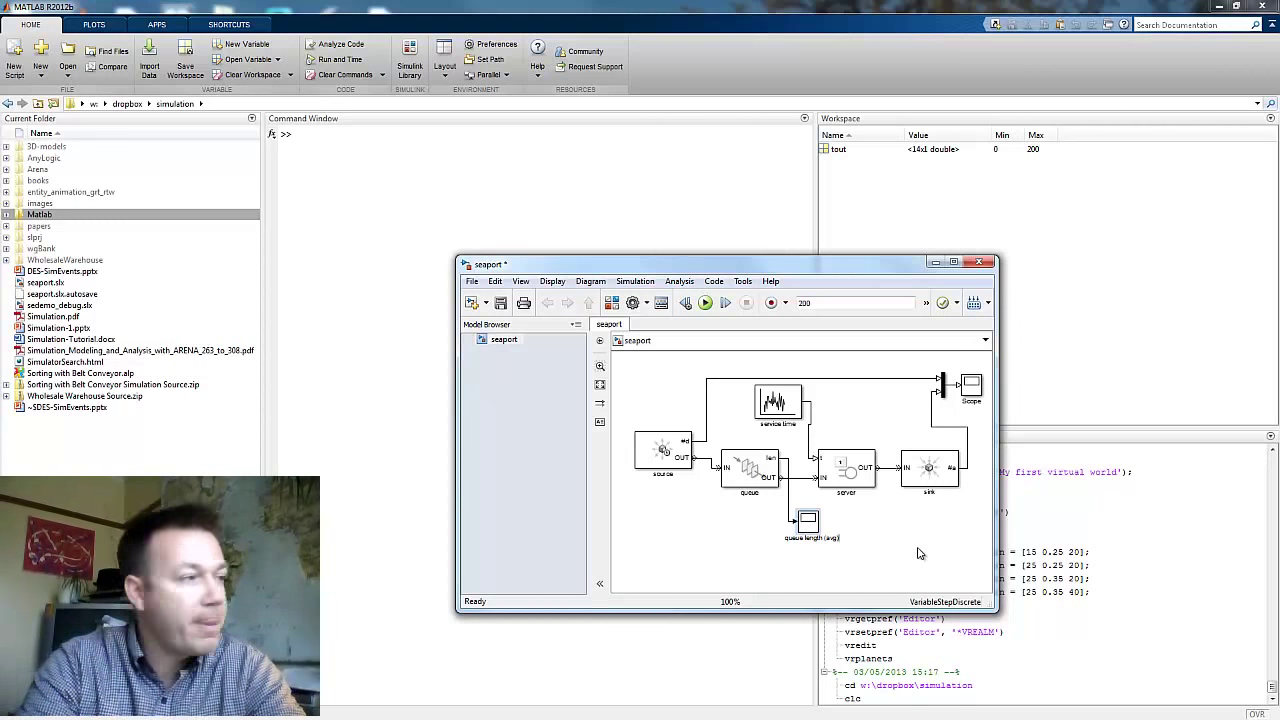
click(862, 564)
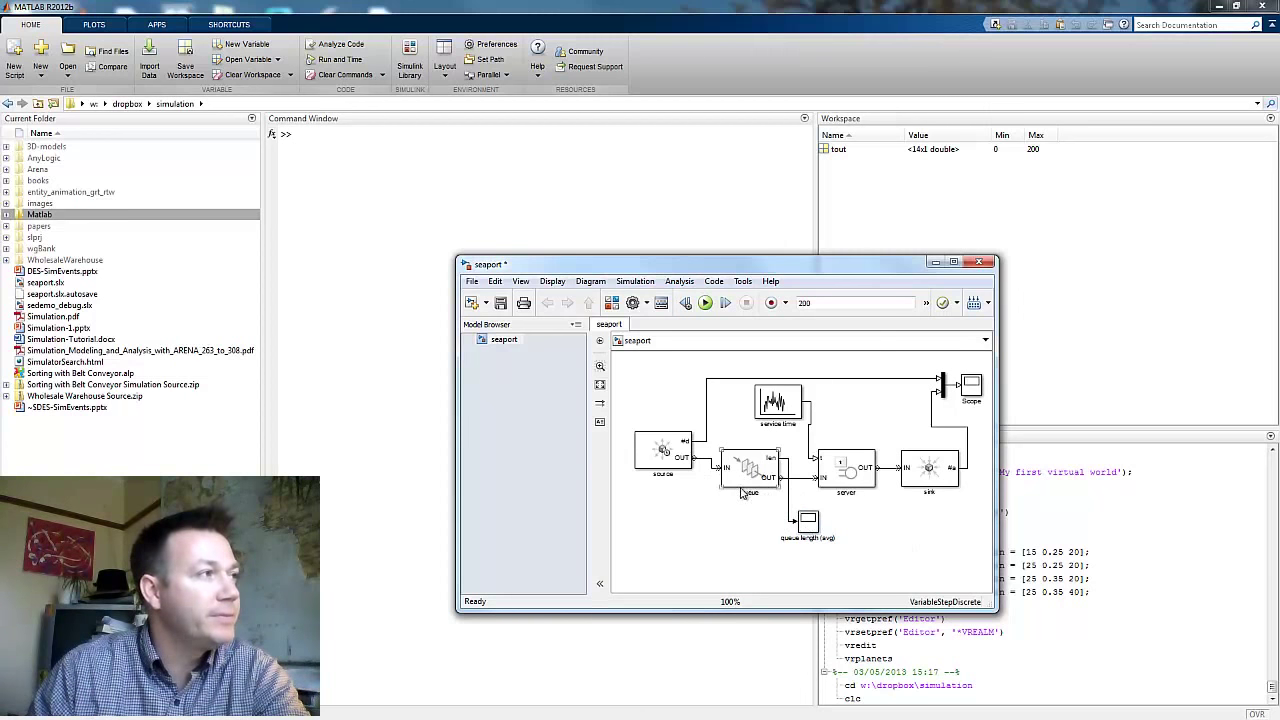
click(501, 304)
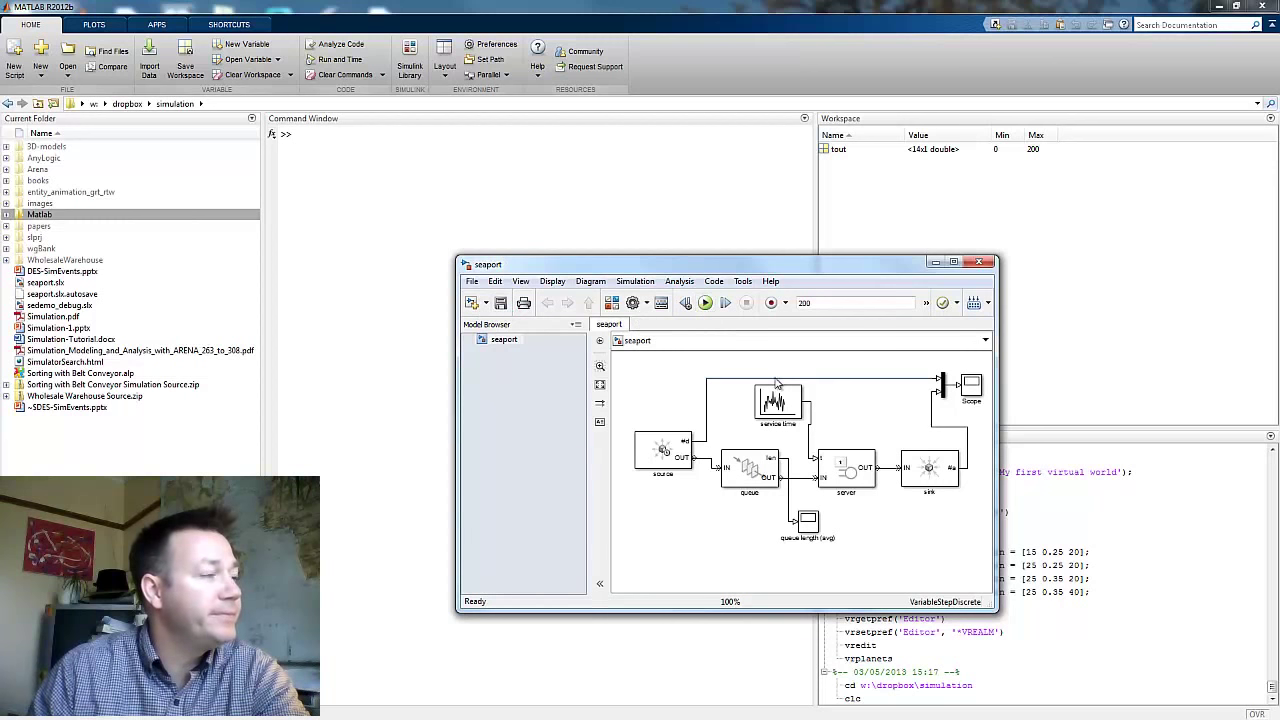
Step: Run the simulation, and examine the autoscaled curve in the queue length (avg) scope before closing it
double_click(808, 522)
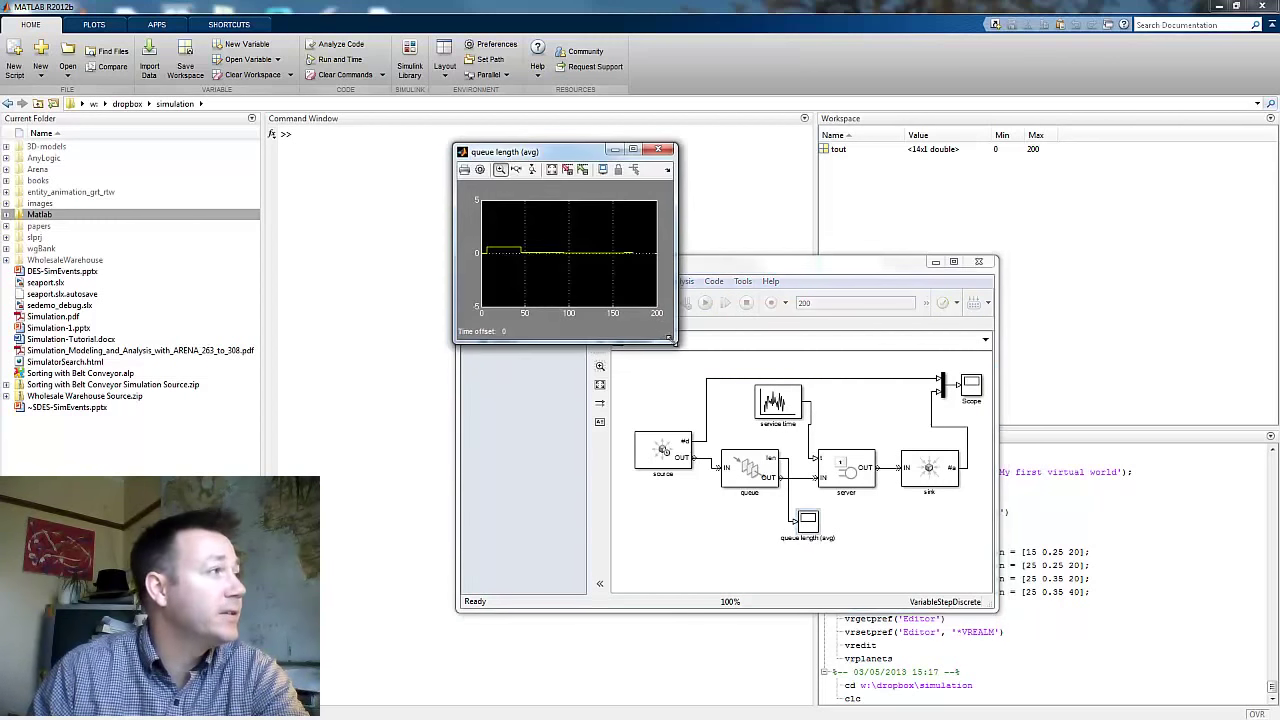
click(552, 170)
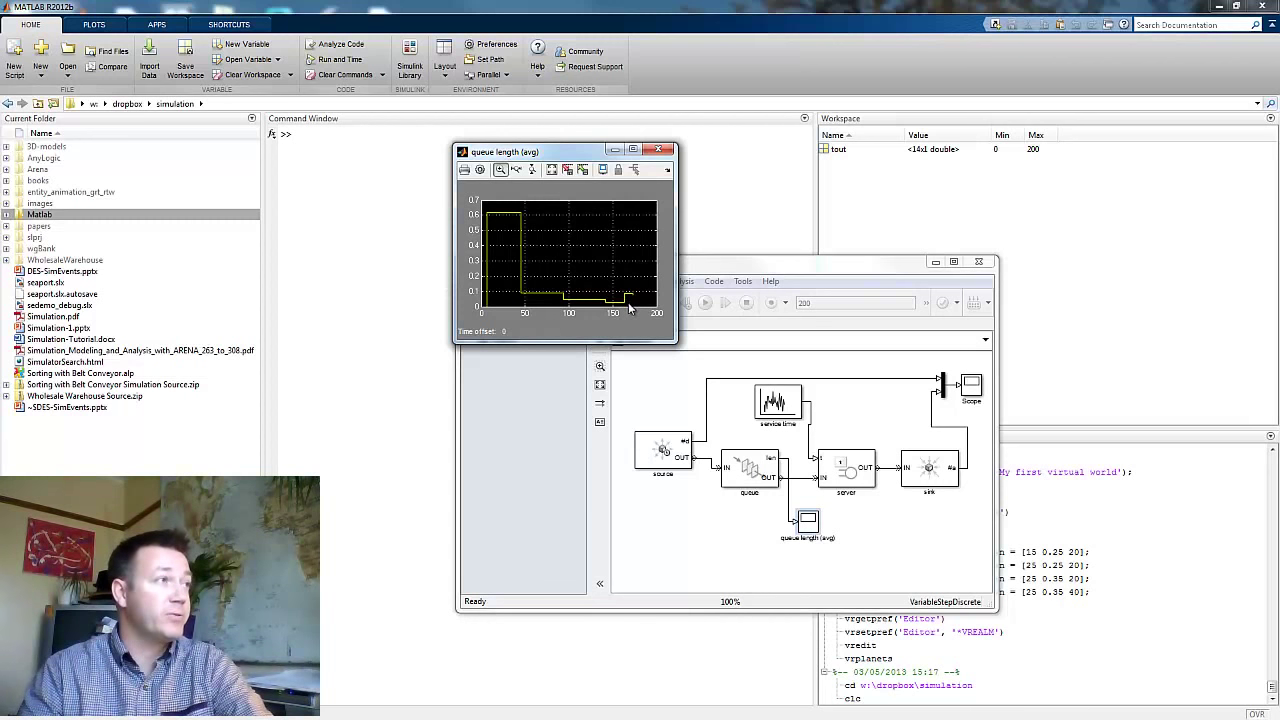
click(658, 149)
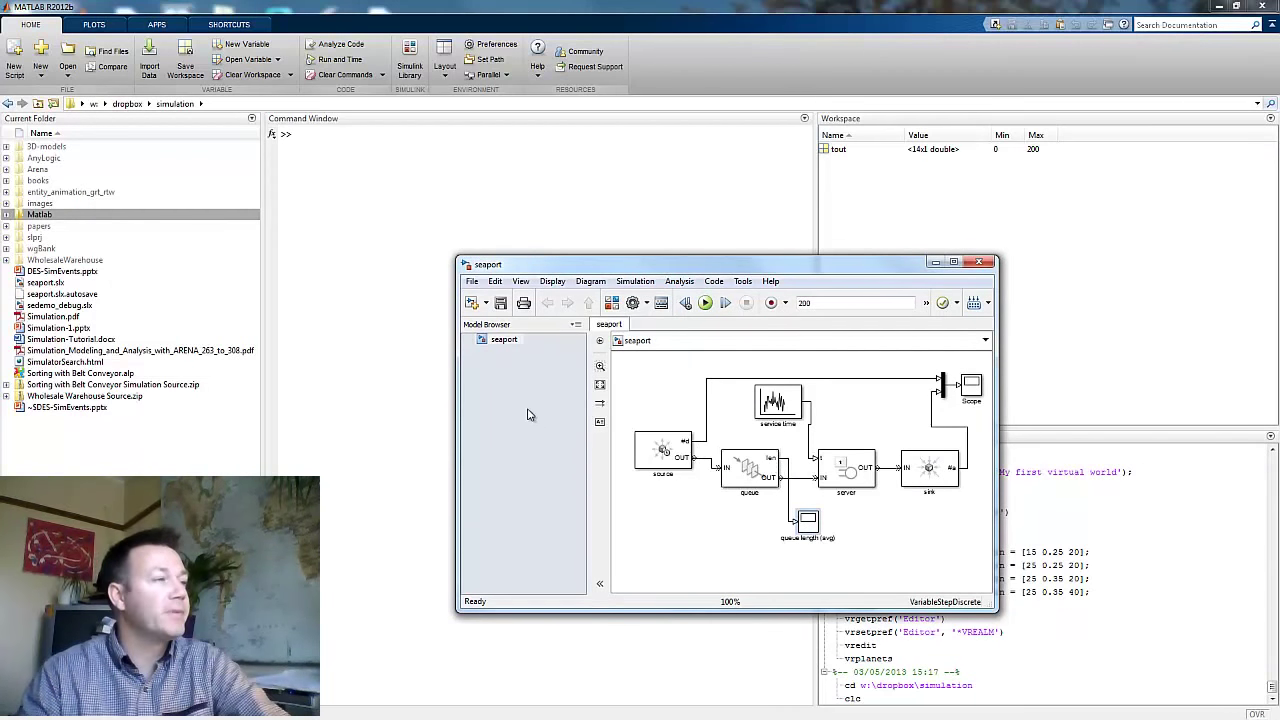
Step: Calculate the minutes in a year as 60*24*365 in MATLAB's Command Window, and copy the result
click(322, 138)
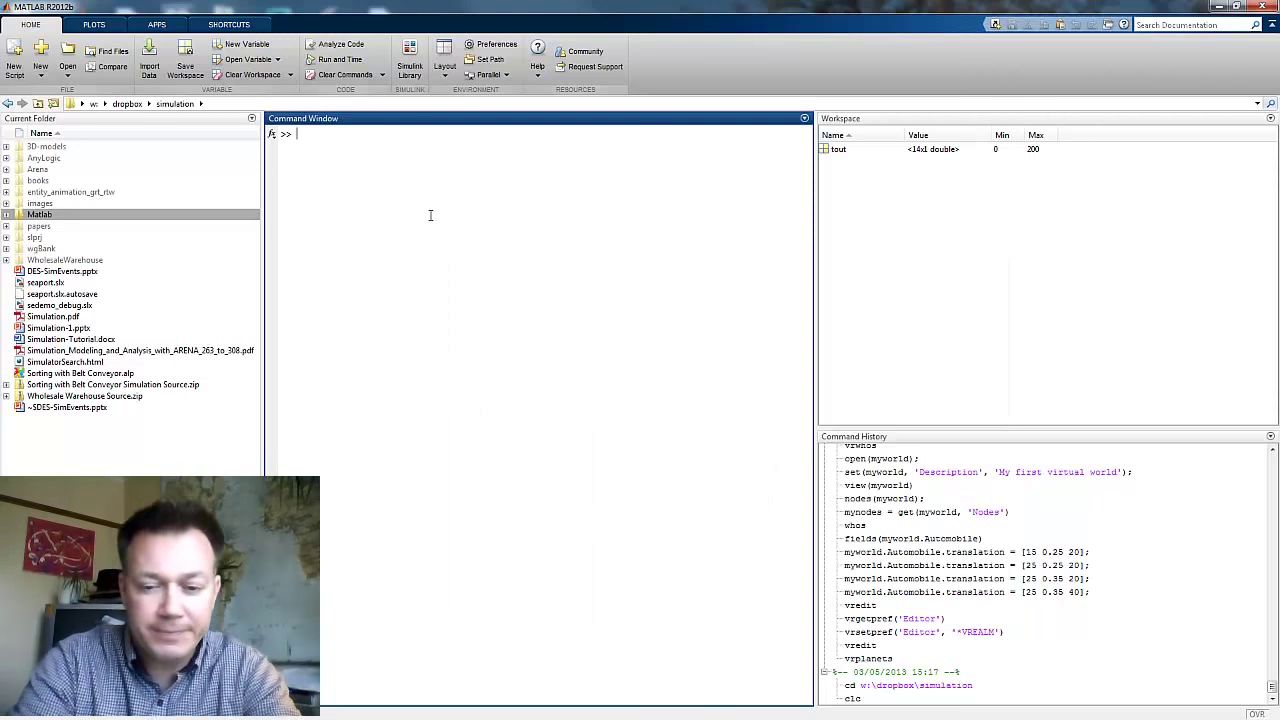
text(60*24*365)
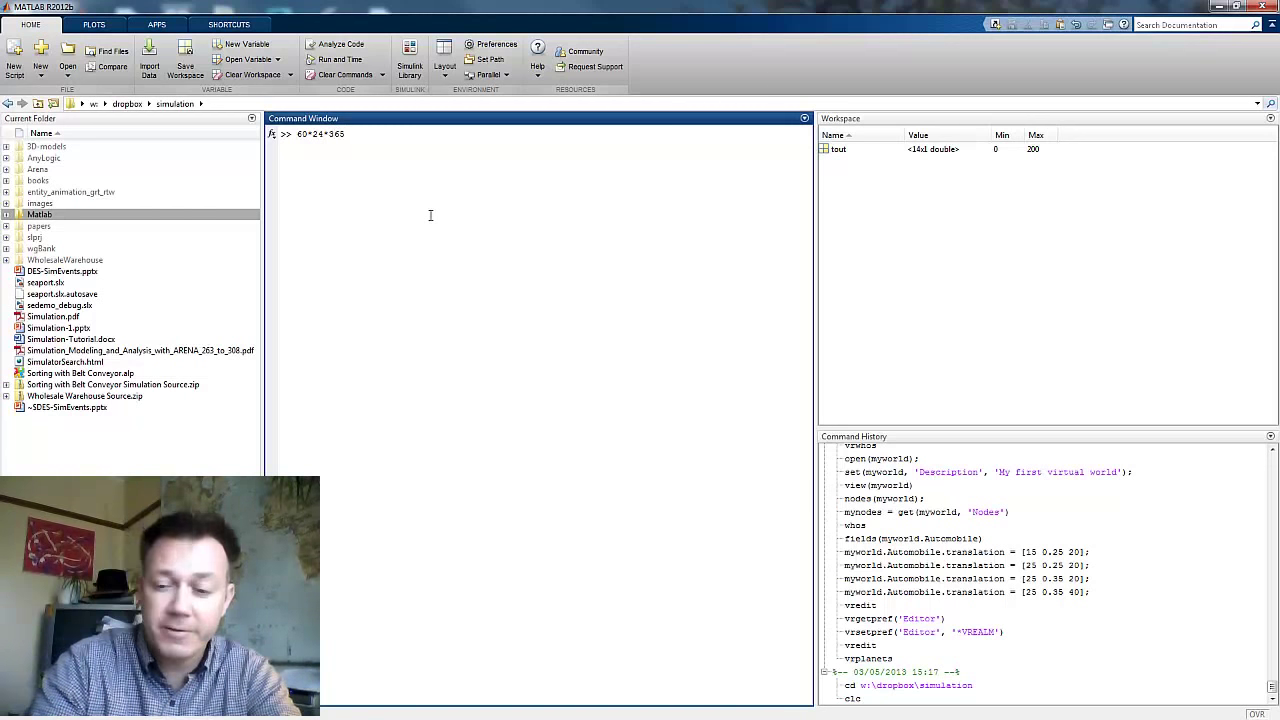
key(Return)
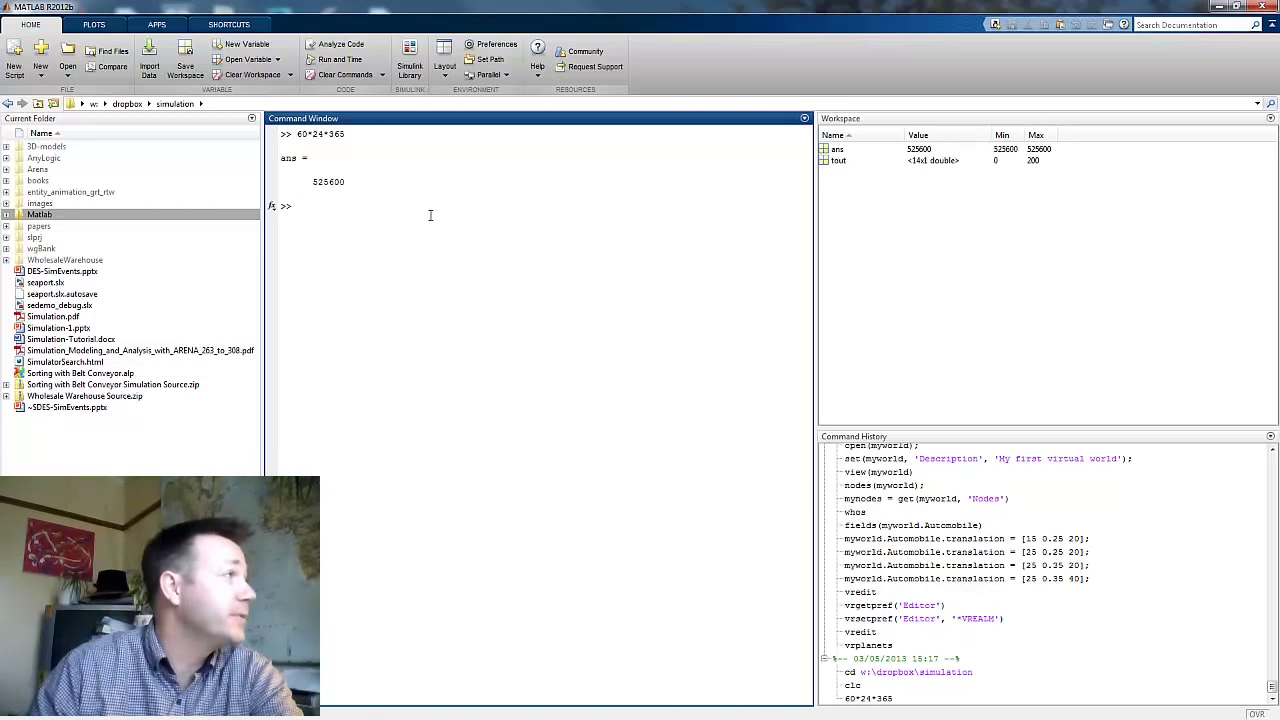
double_click(325, 181)
key(ctrl+c)
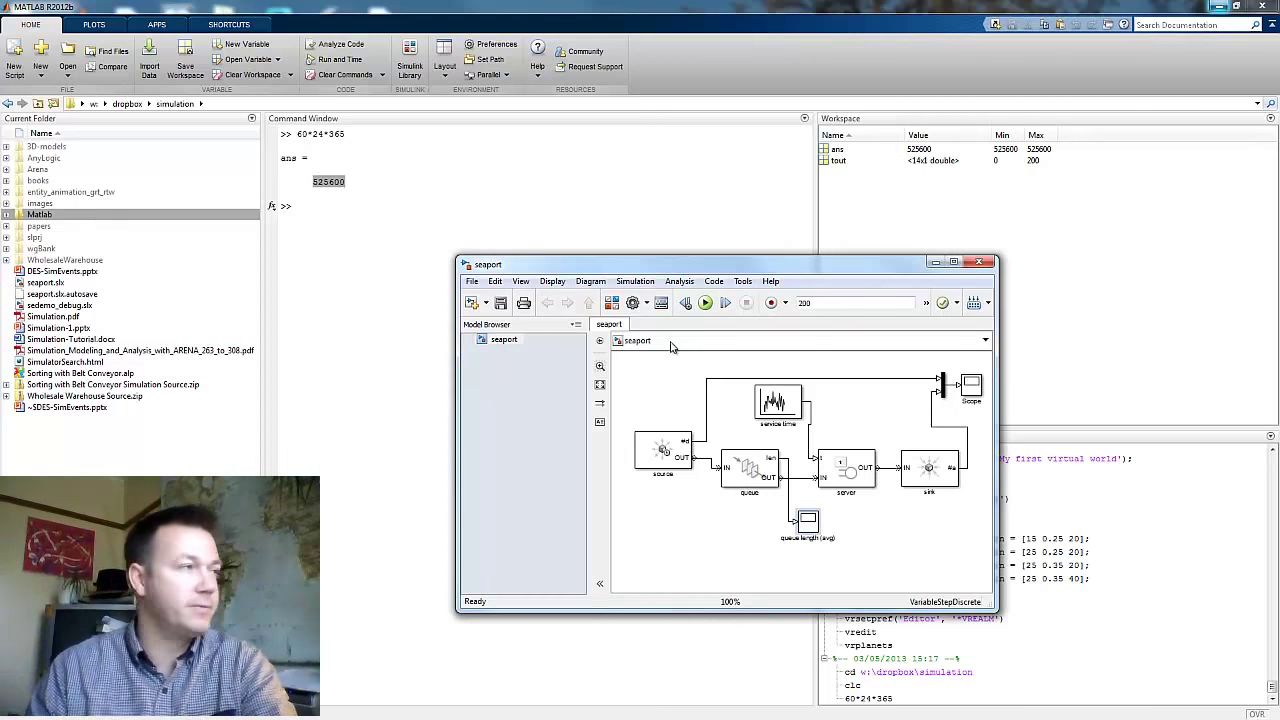
Step: Set the seaport model's simulation stop time to 525600, and run the simulation
double_click(805, 303)
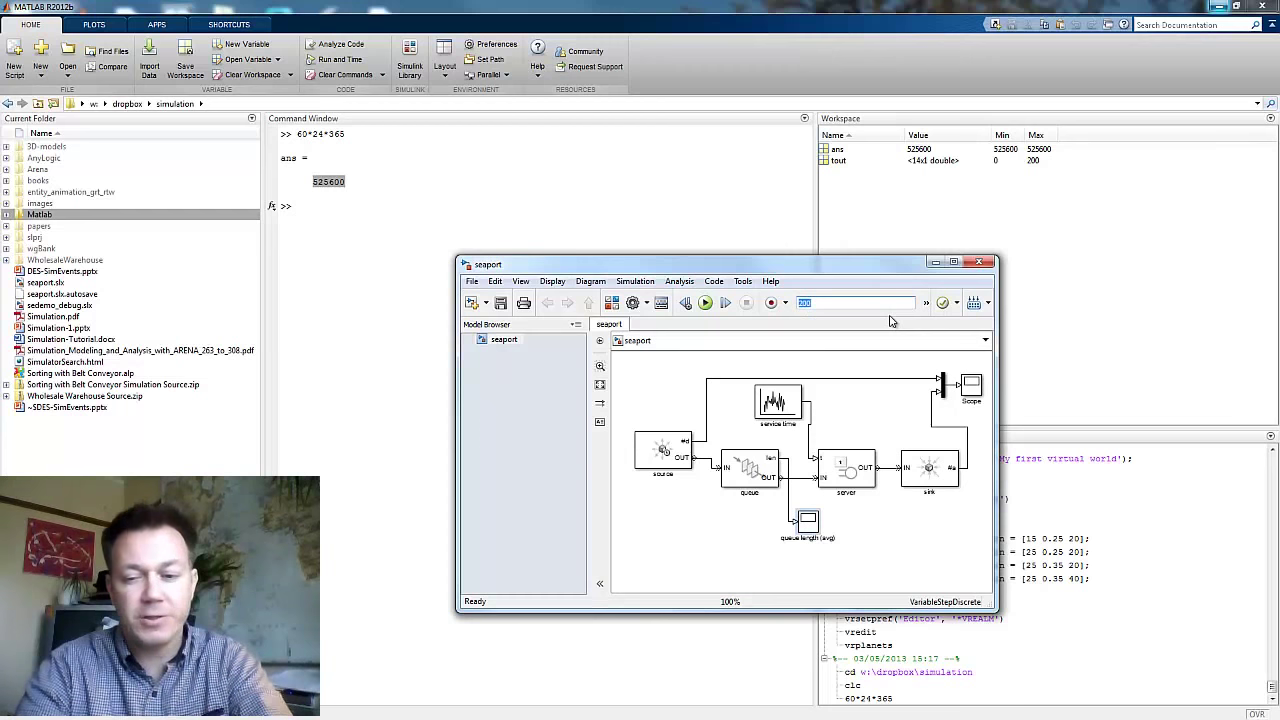
key(ctrl+v)
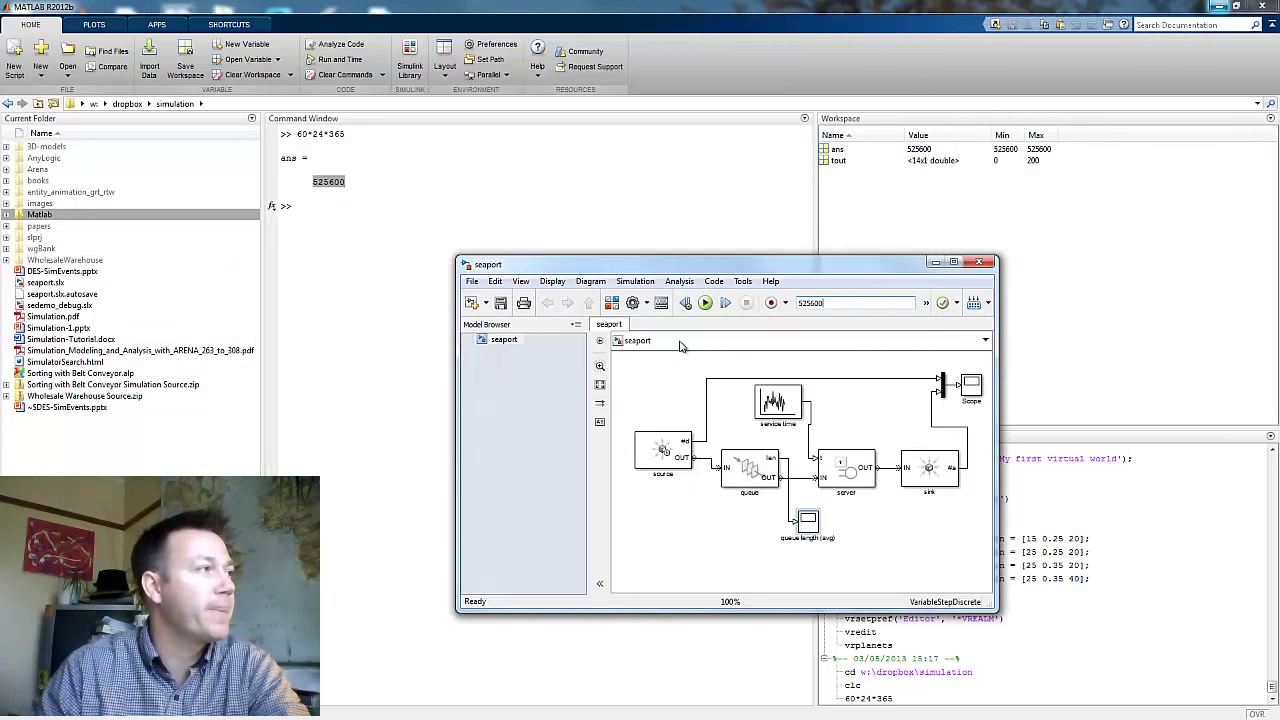
click(706, 304)
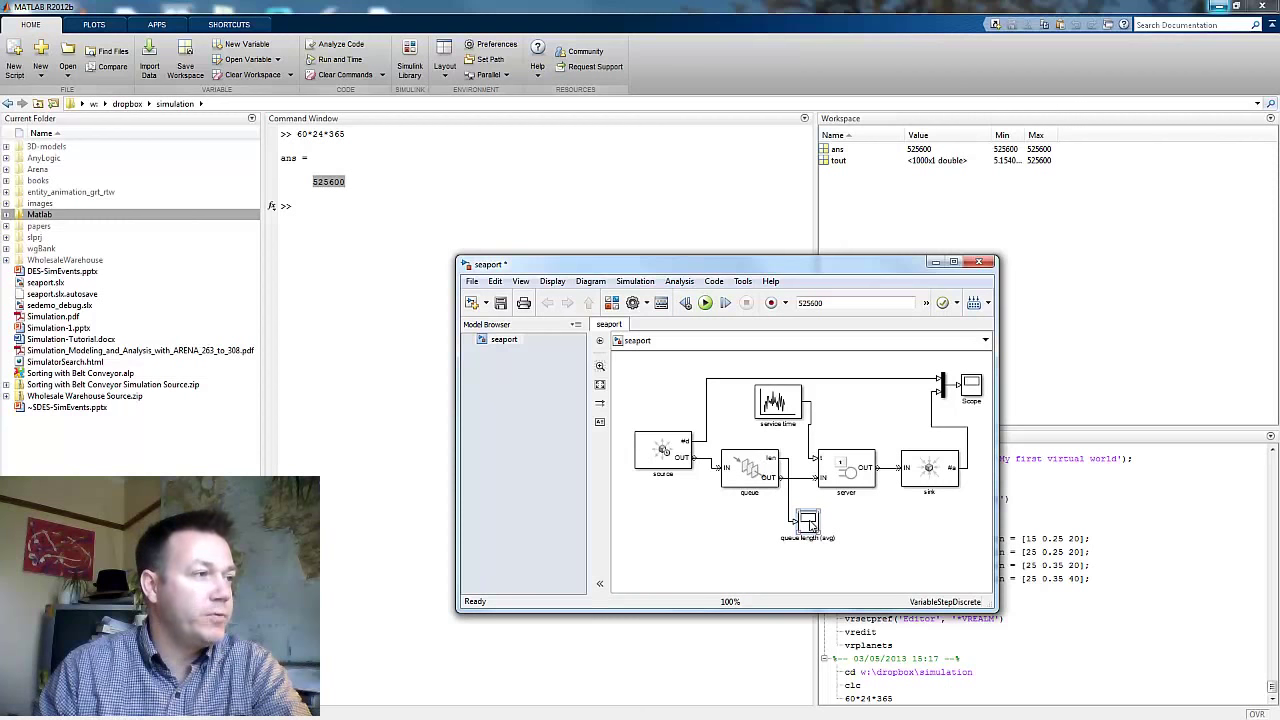
Step: Examine the average queue length of the year-long run in an autoscaled, slightly enlarged scope window
double_click(808, 522)
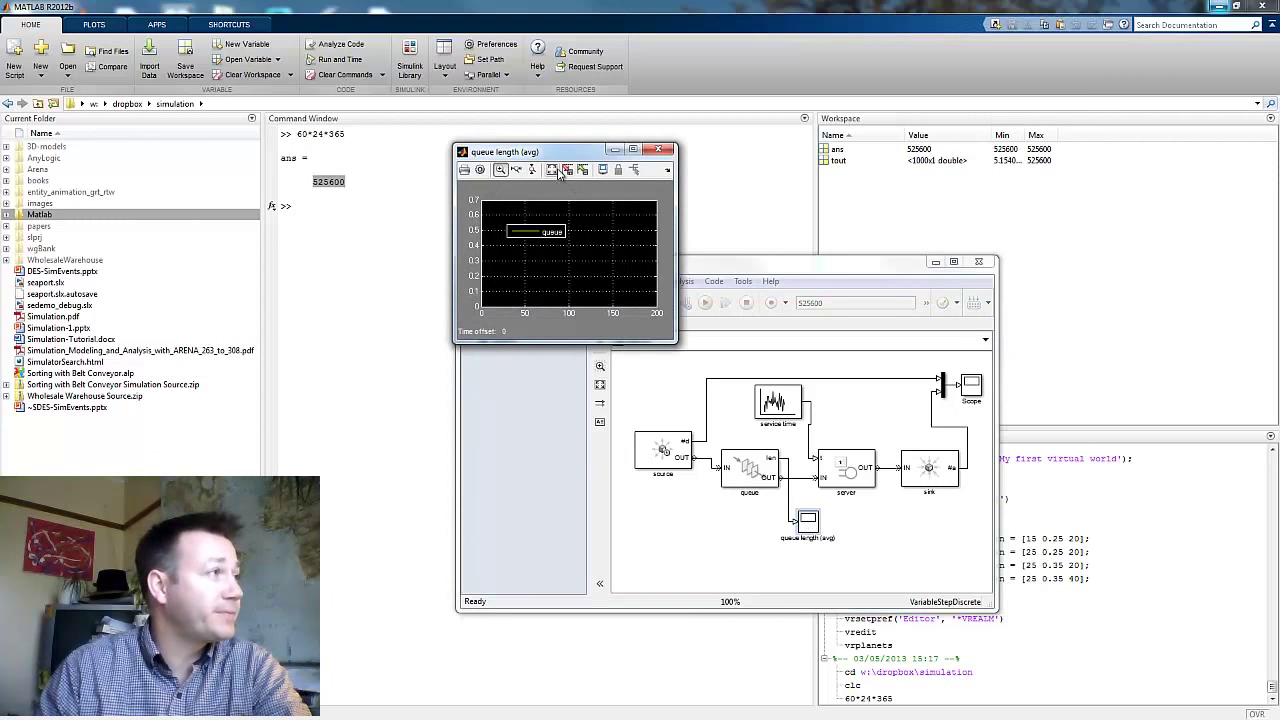
click(556, 170)
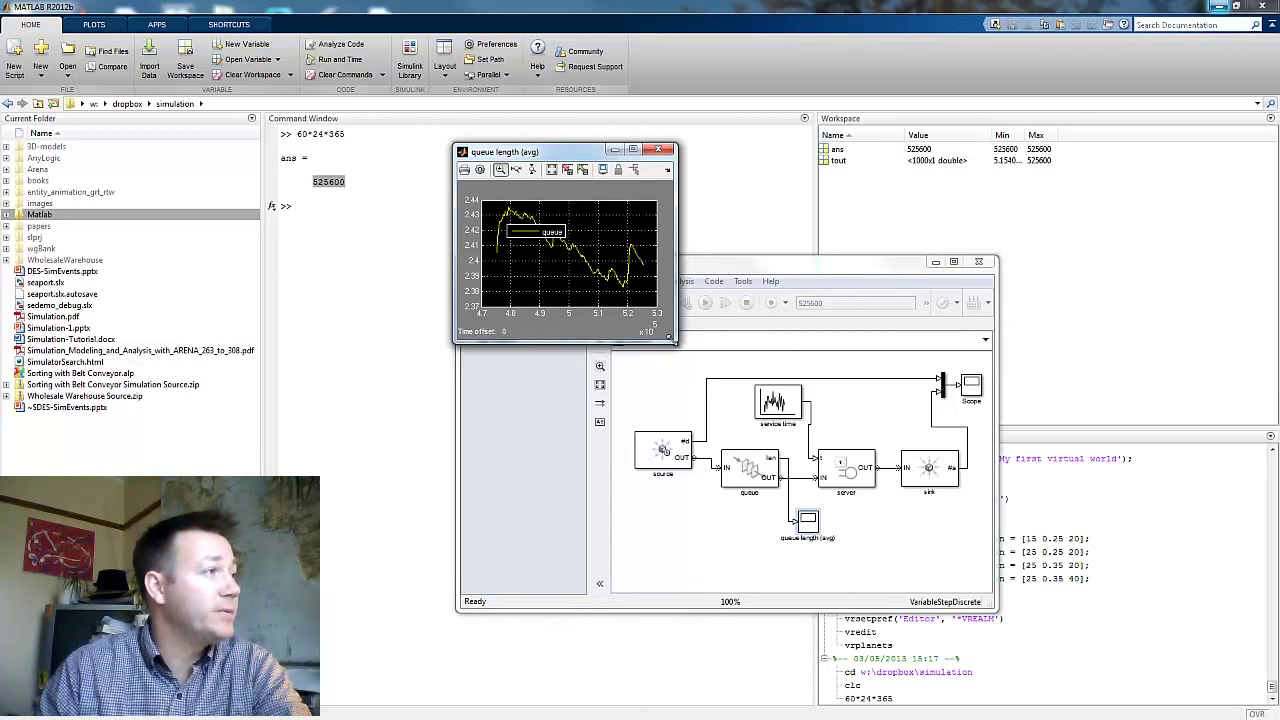
drag(670, 338, 712, 363)
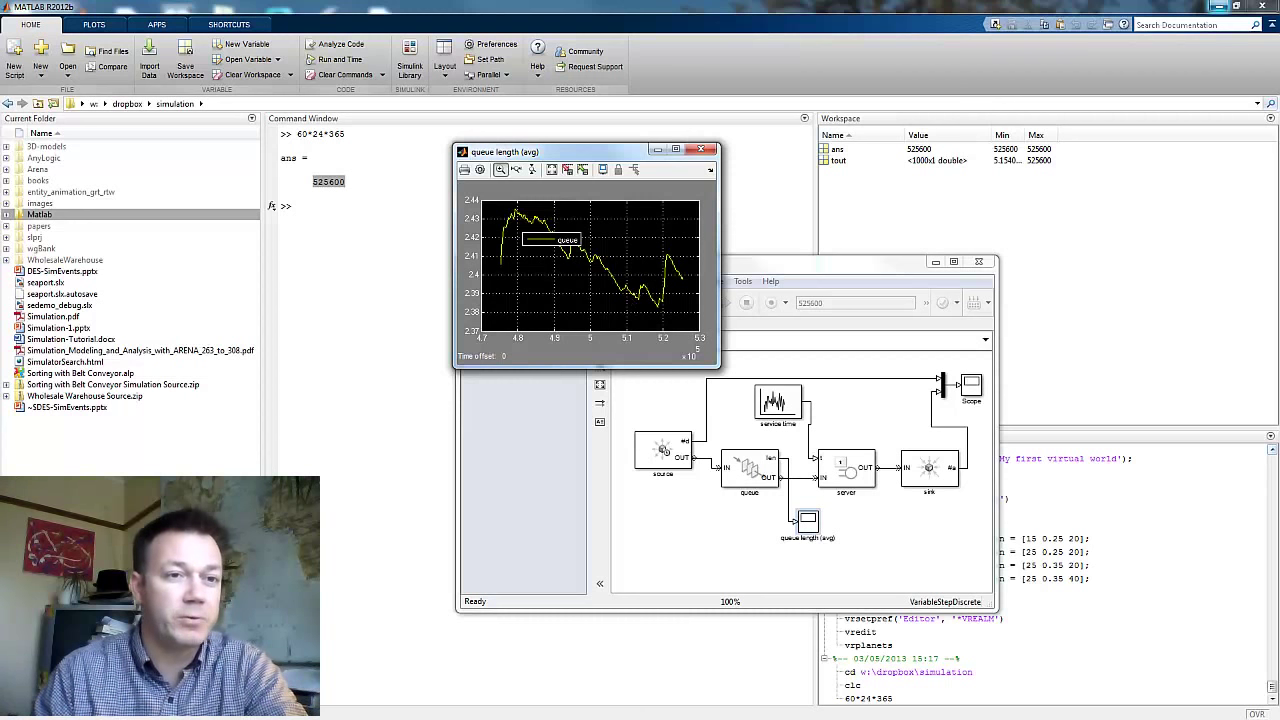
Step: Switch to PowerPoint to compare the queue length with the "Seaport – Analytical Solution" slide, and return to the scope
key(alt+Tab)
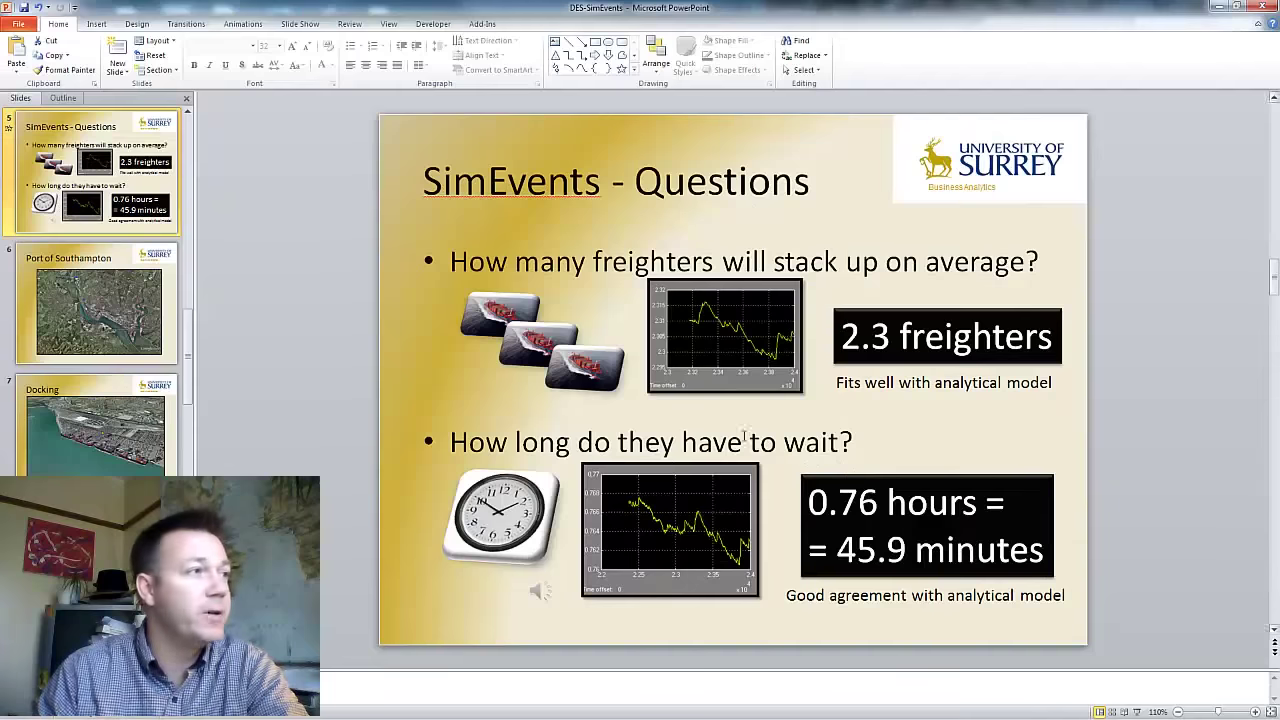
click(188, 113)
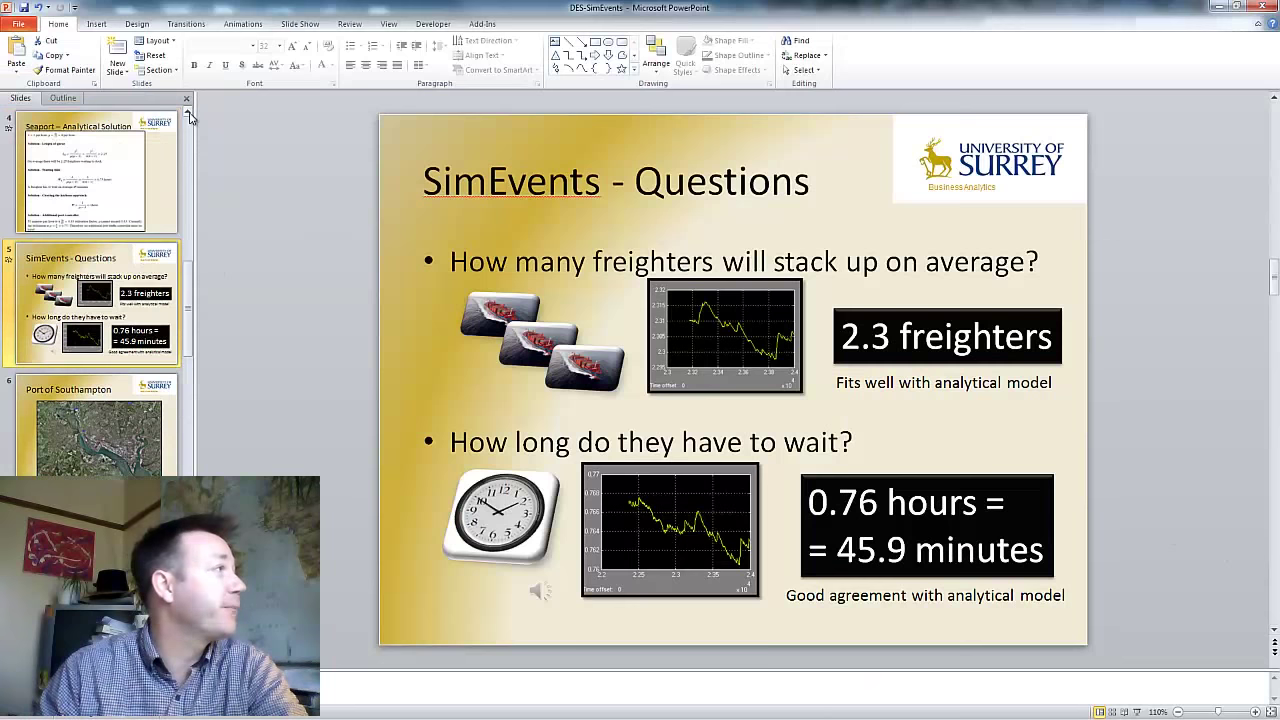
click(188, 113)
click(188, 113)
click(122, 452)
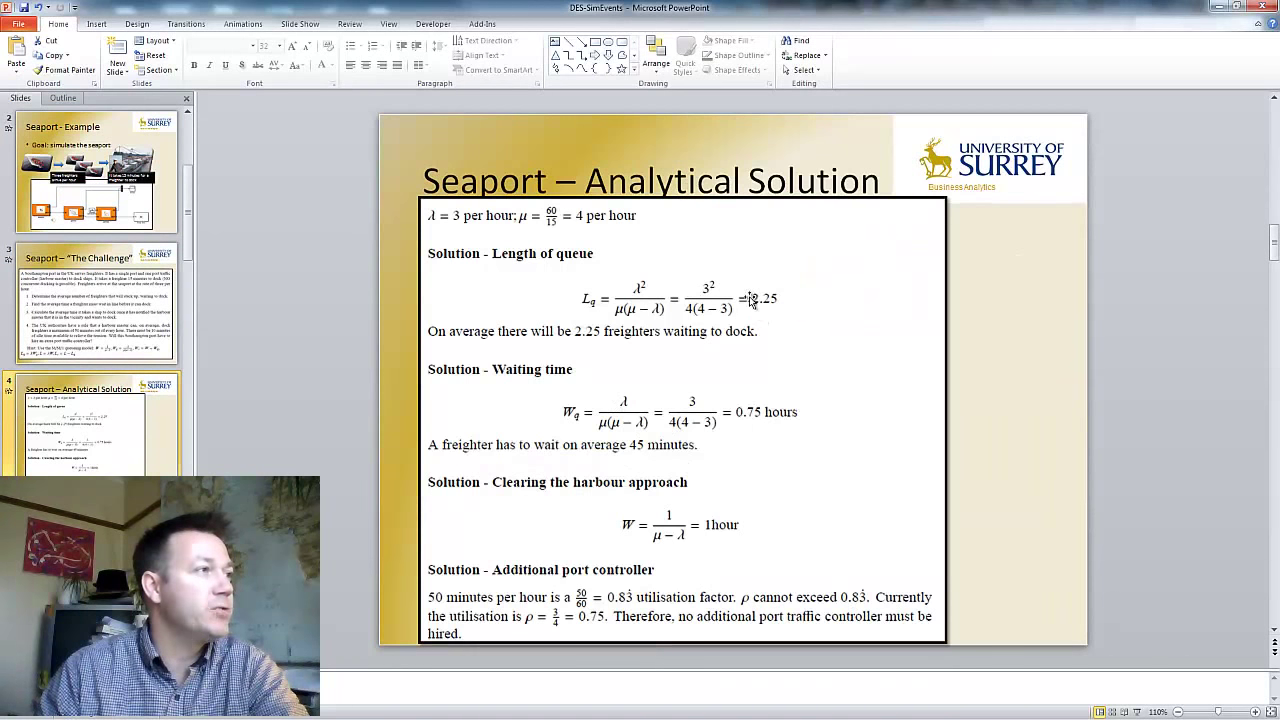
click(1216, 6)
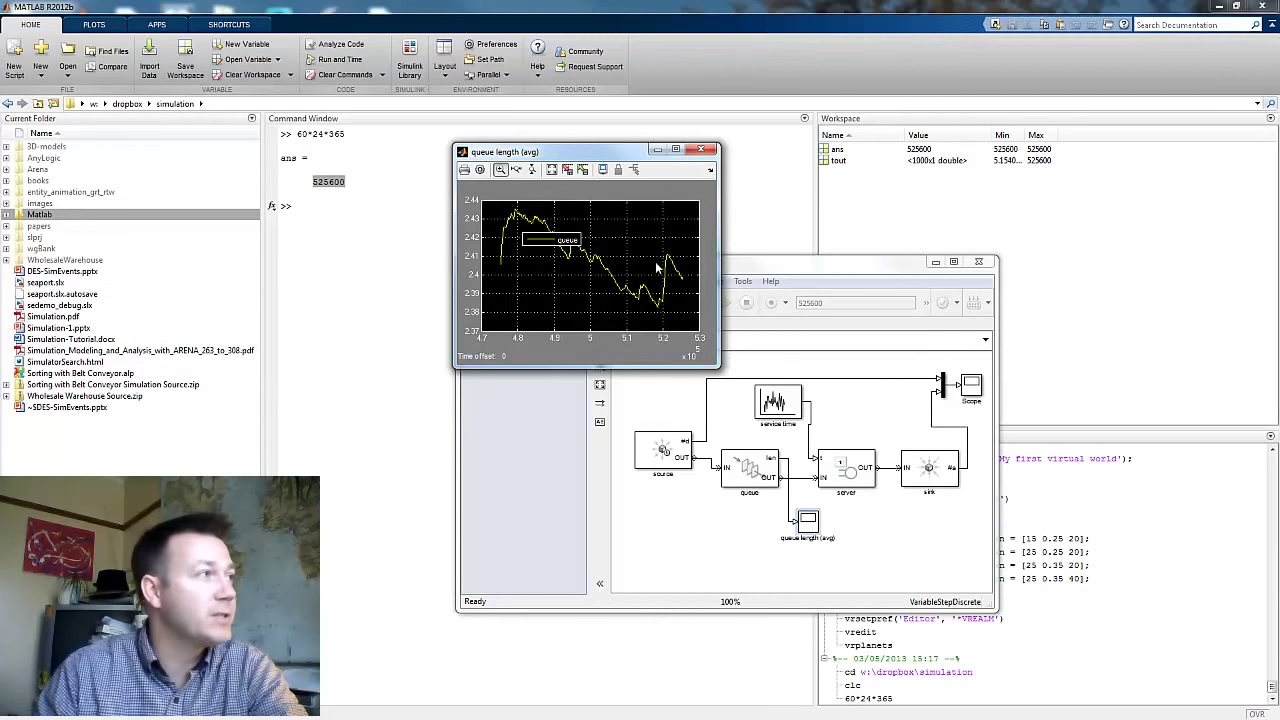
Step: Move the queue length scope aside, and set the source block's initial seed to 12345
drag(538, 155, 446, 157)
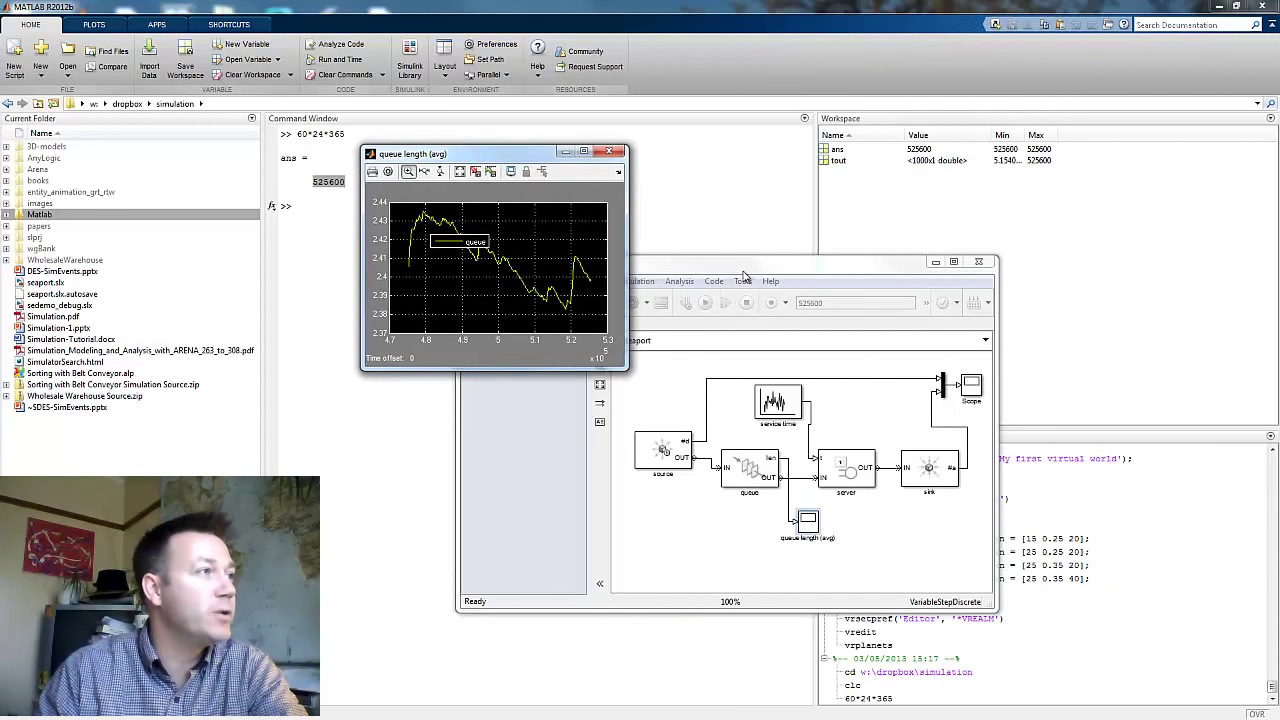
click(743, 272)
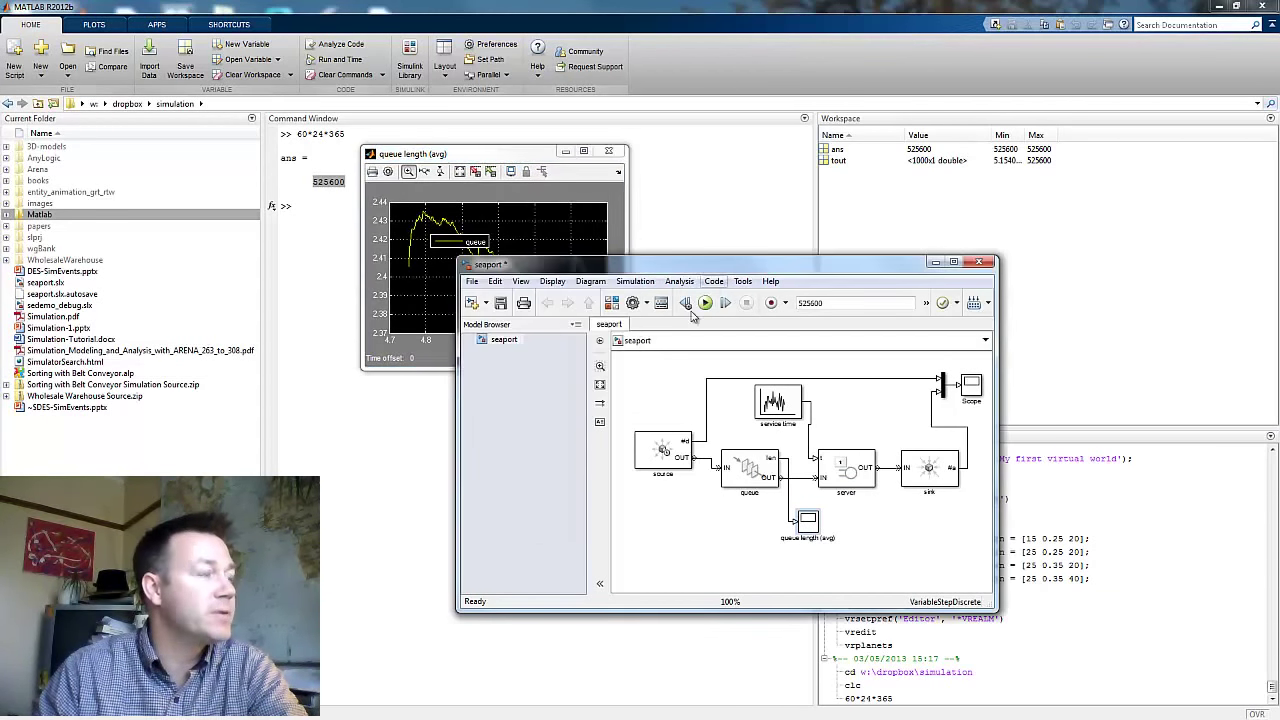
double_click(663, 452)
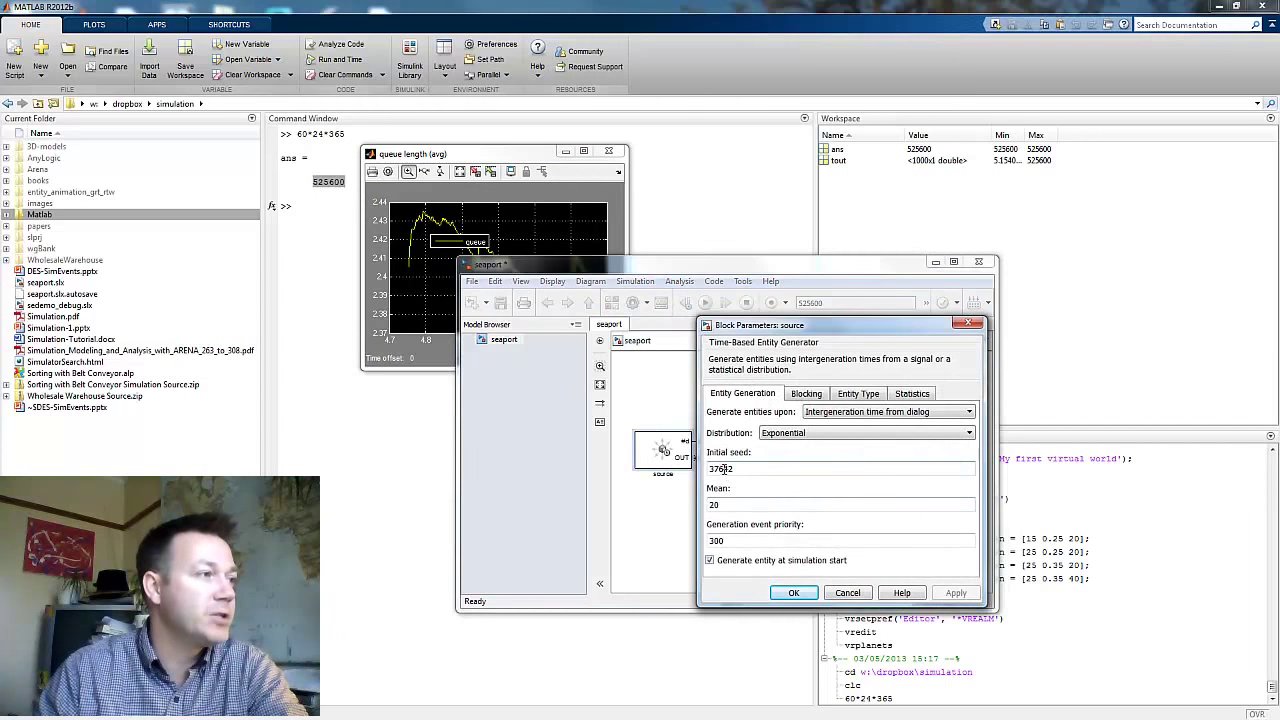
double_click(724, 468)
text(12)
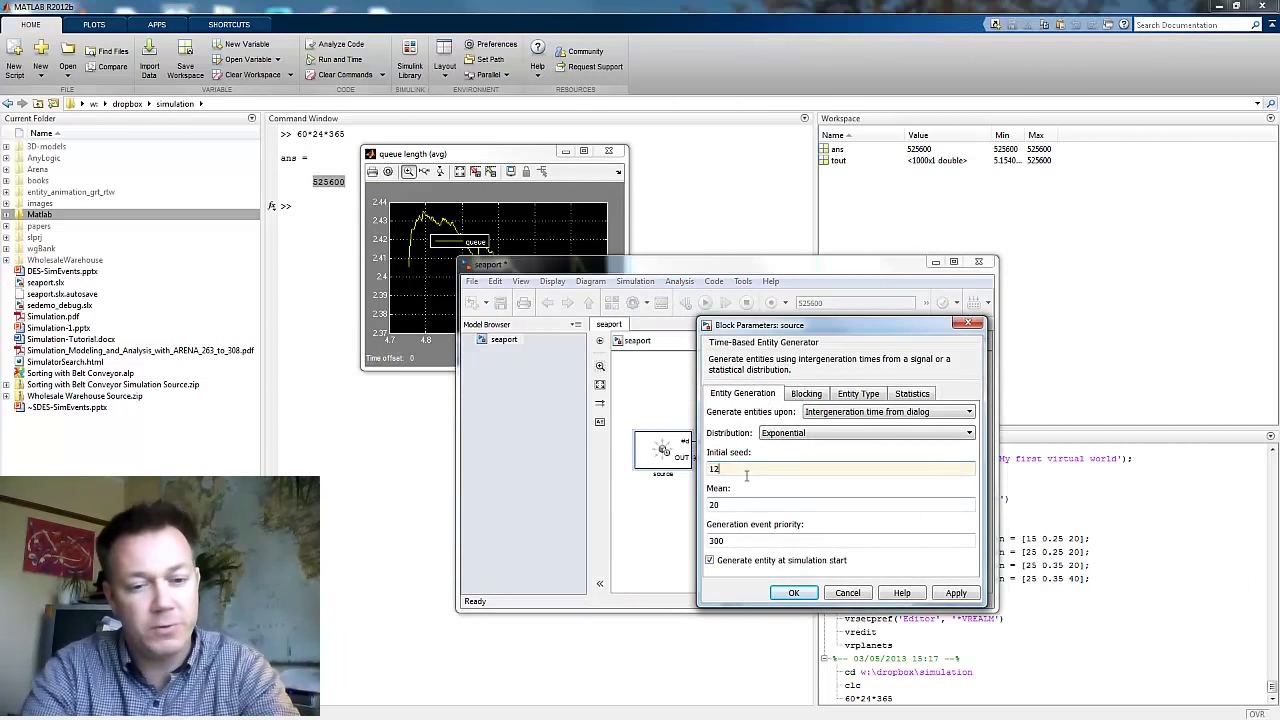
text(345)
click(955, 593)
click(793, 593)
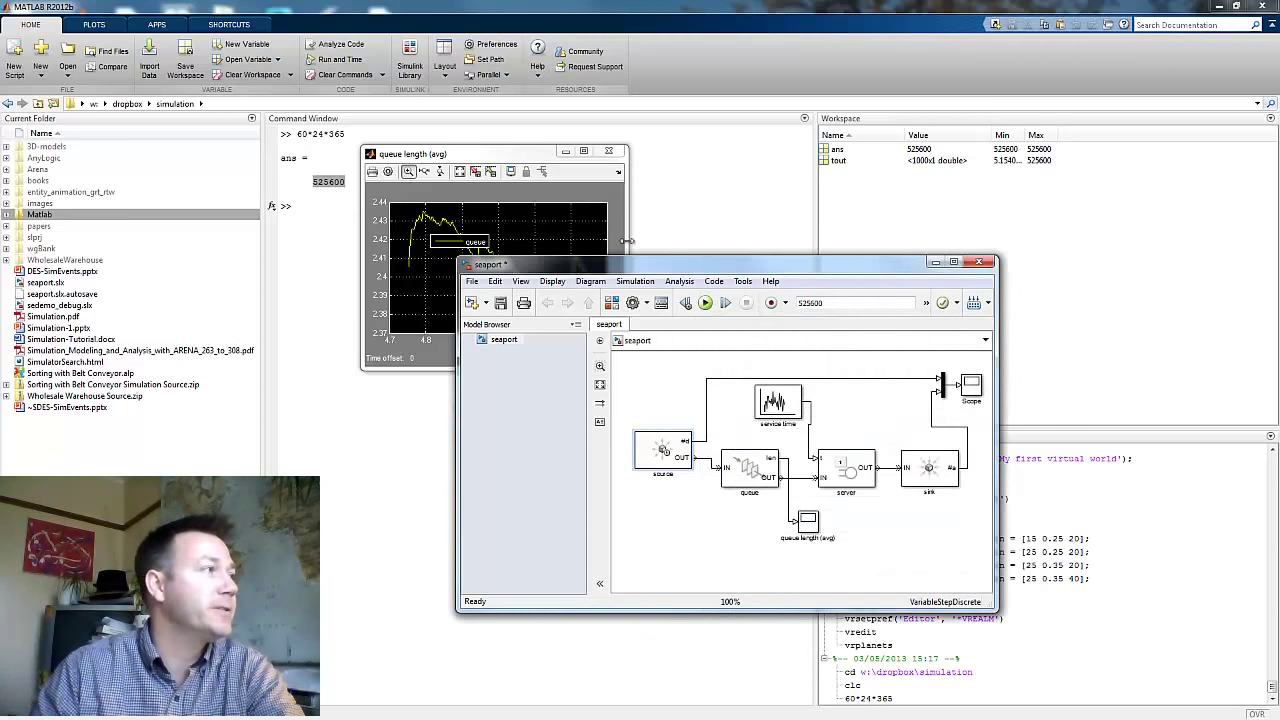
Step: Rerun the year-long simulation with the new seed, and autoscale the queue length scope to examine the average
click(705, 302)
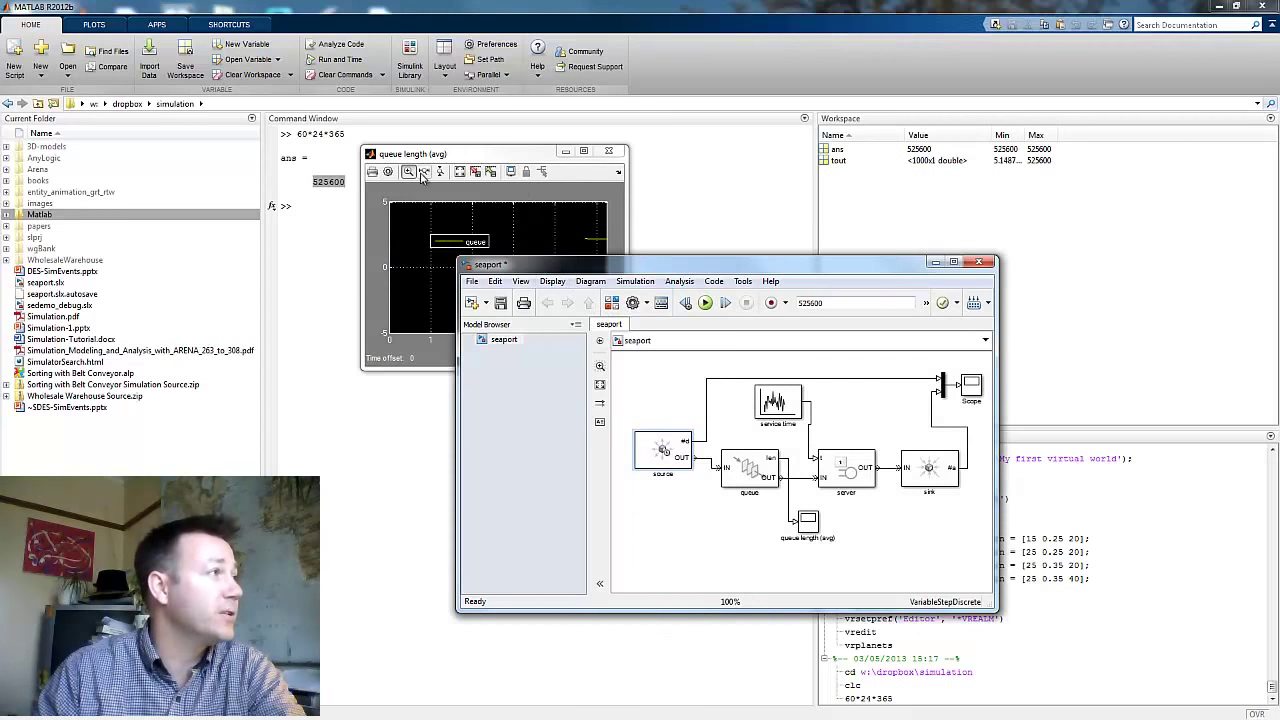
click(459, 172)
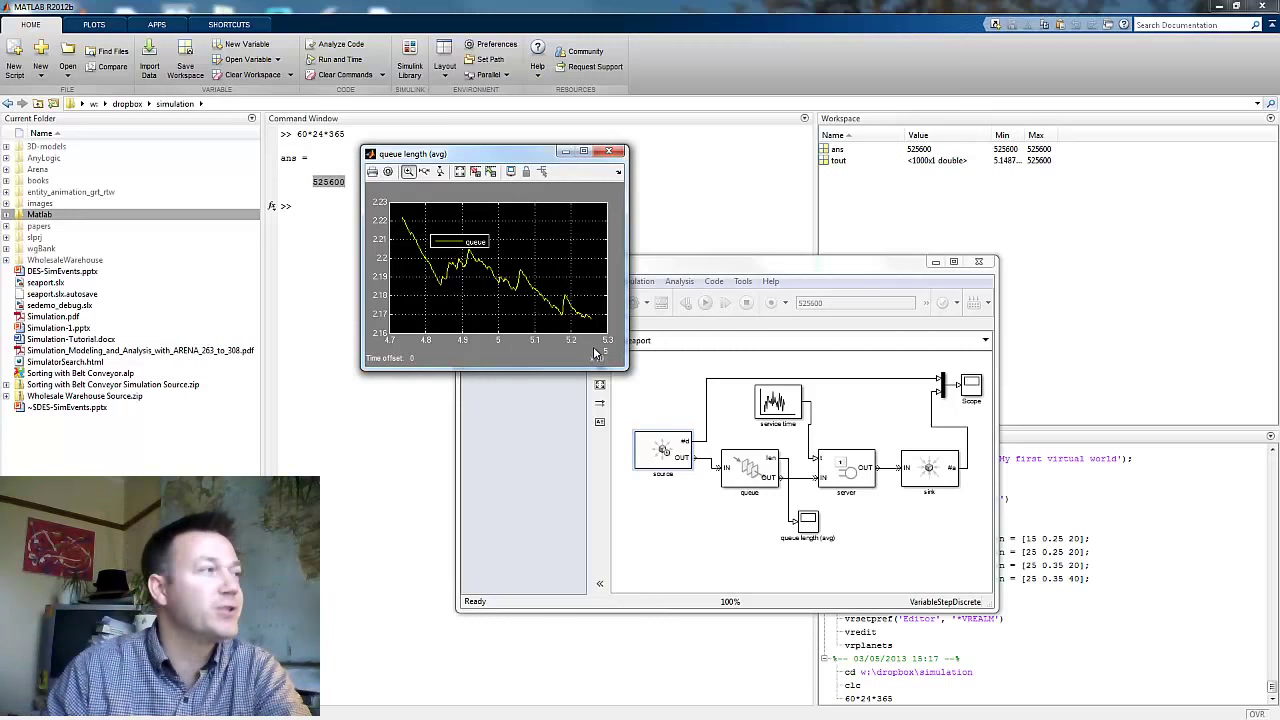
click(608, 151)
Step: Turn off the limit on stored data points in the queue length (avg) scope's history parameters
double_click(808, 520)
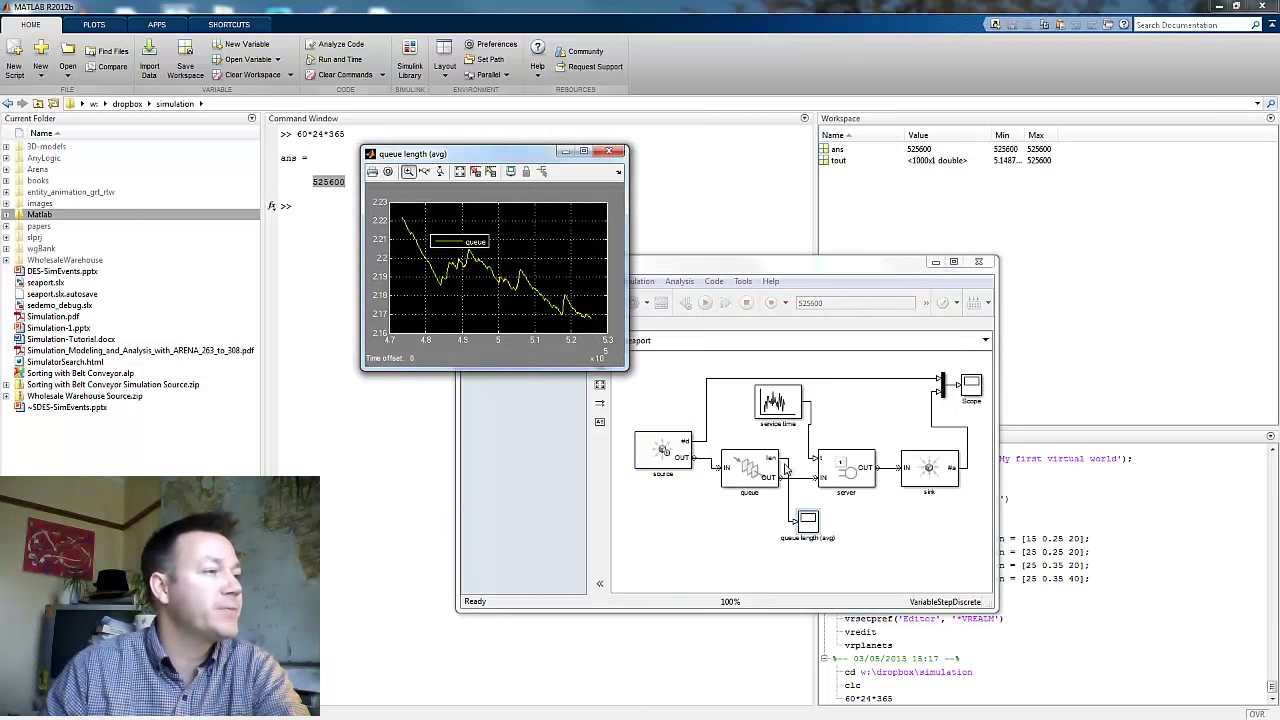
click(390, 172)
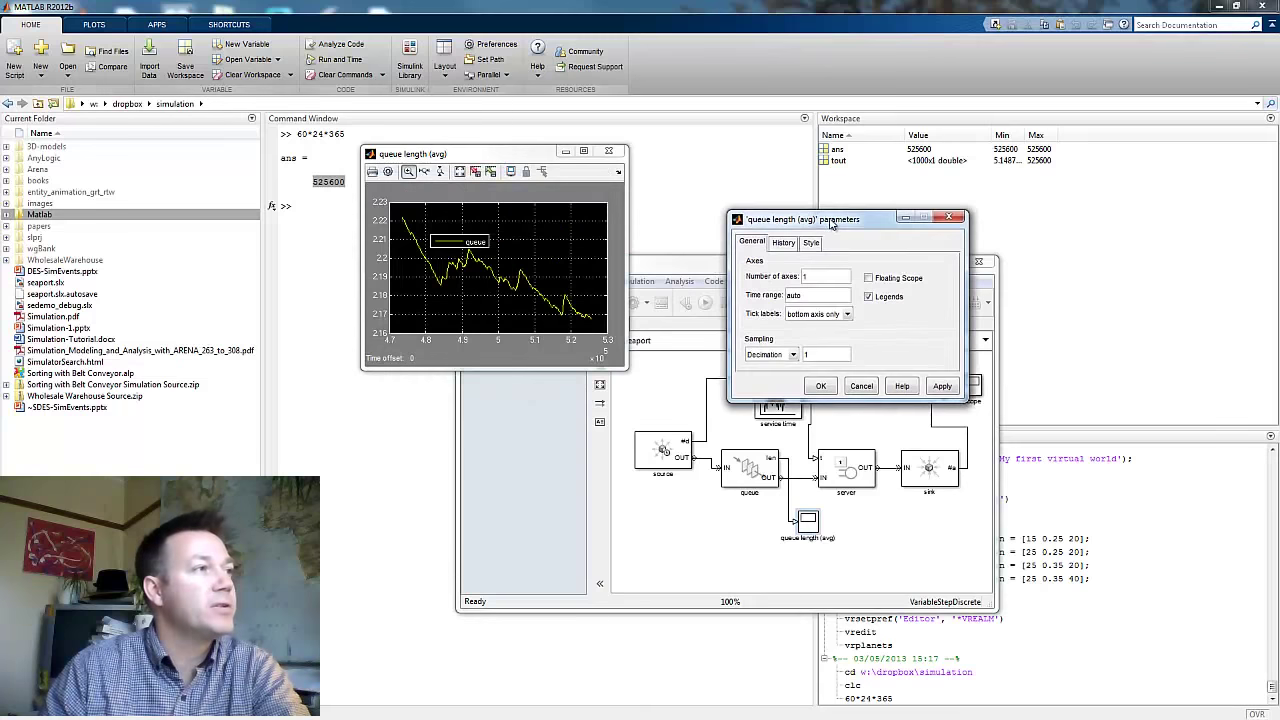
click(784, 243)
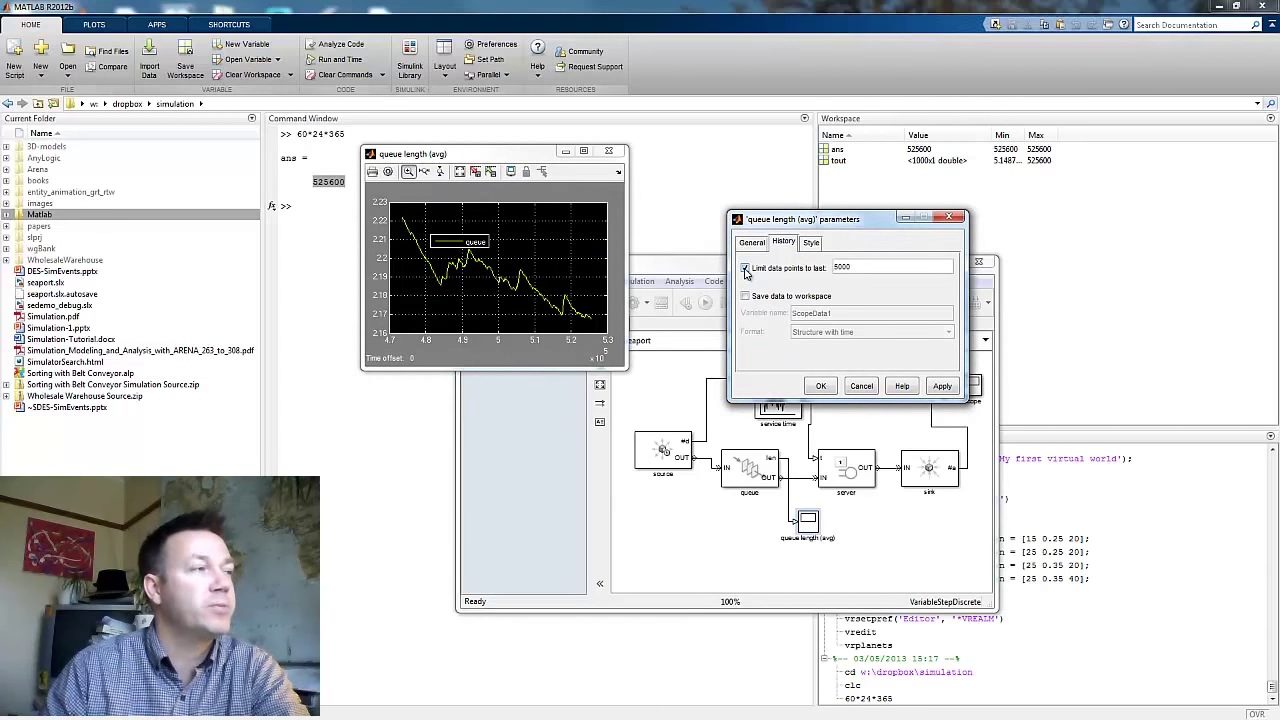
click(745, 268)
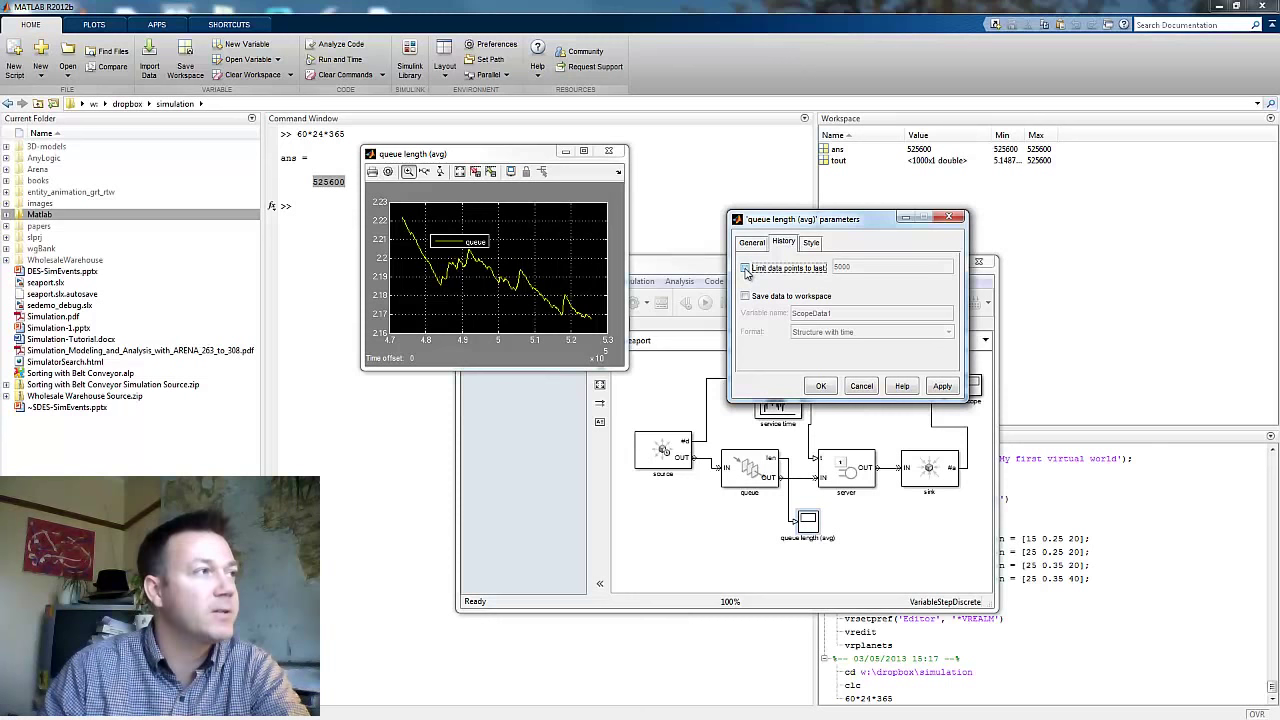
click(941, 390)
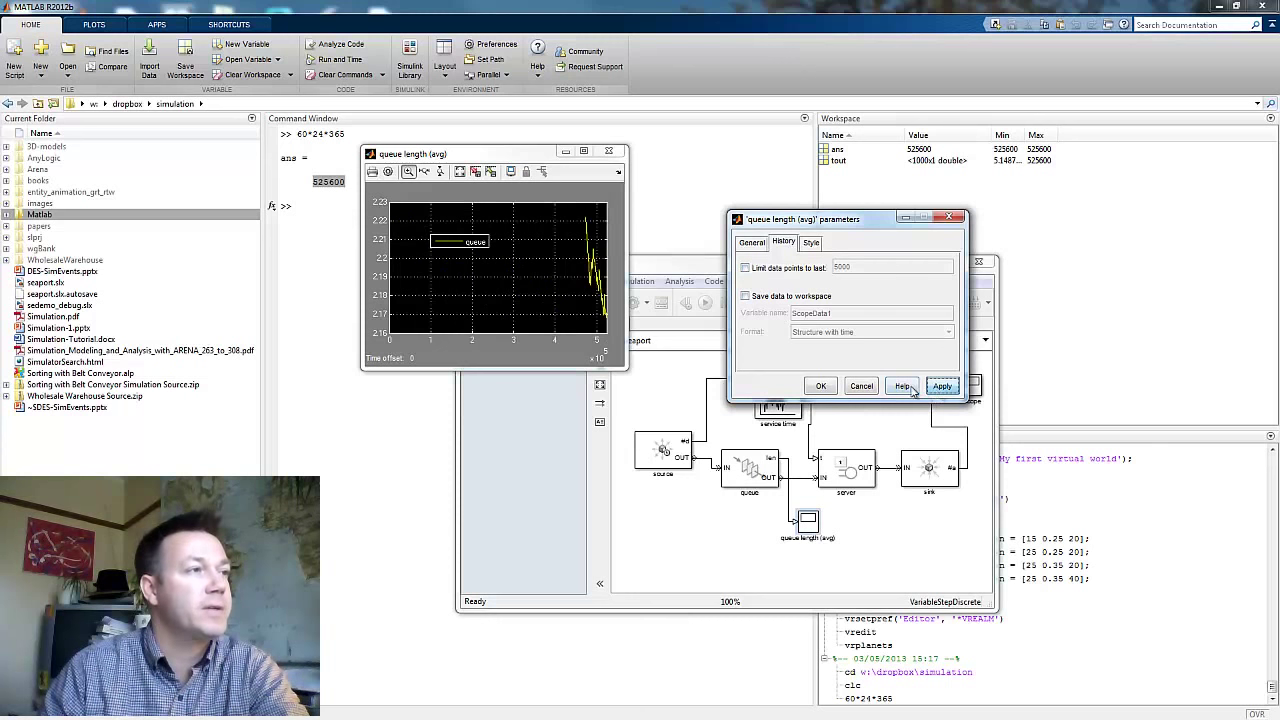
click(820, 386)
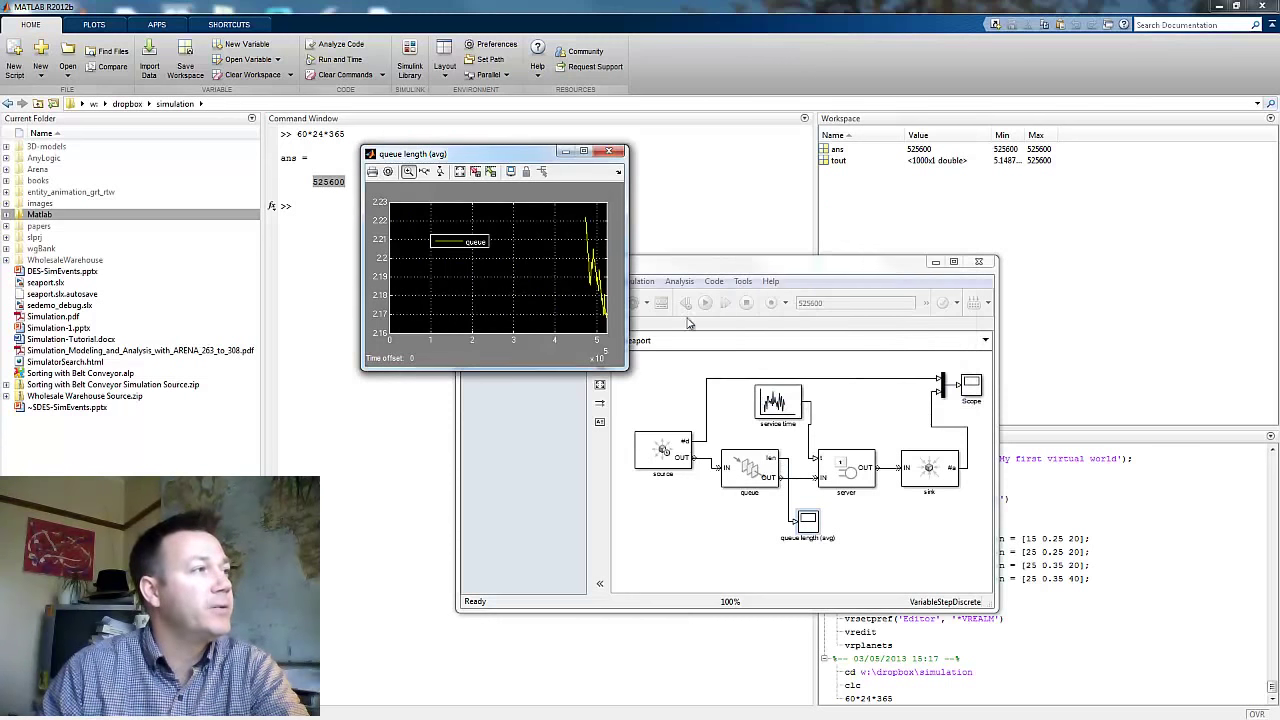
Step: Rerun the simulation, and autoscale the queue length scope to show the average over the whole year
click(728, 285)
click(706, 302)
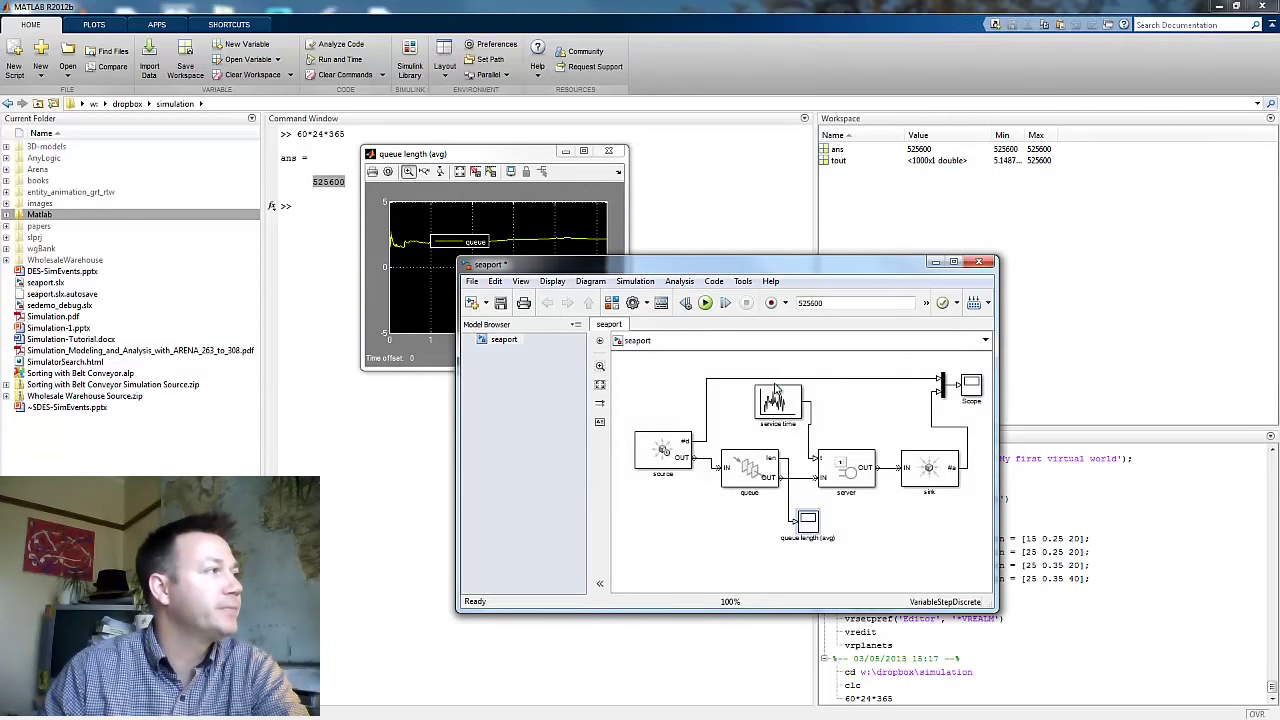
click(505, 199)
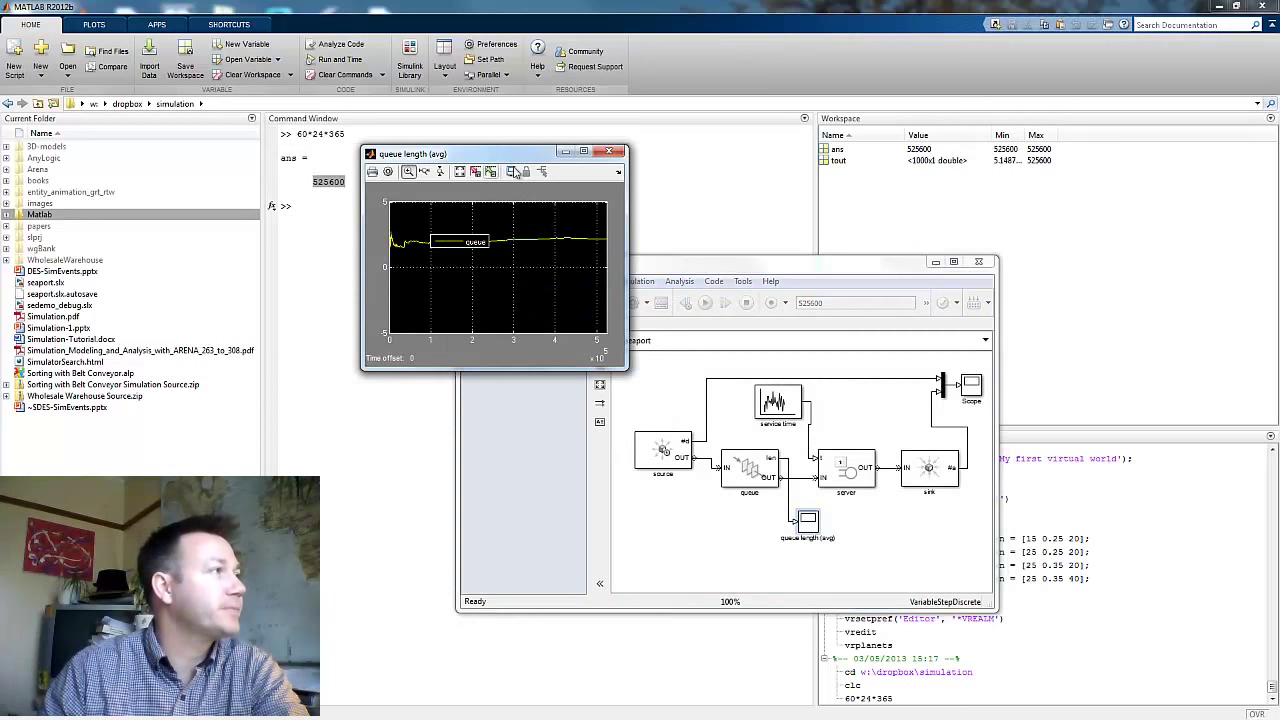
click(460, 173)
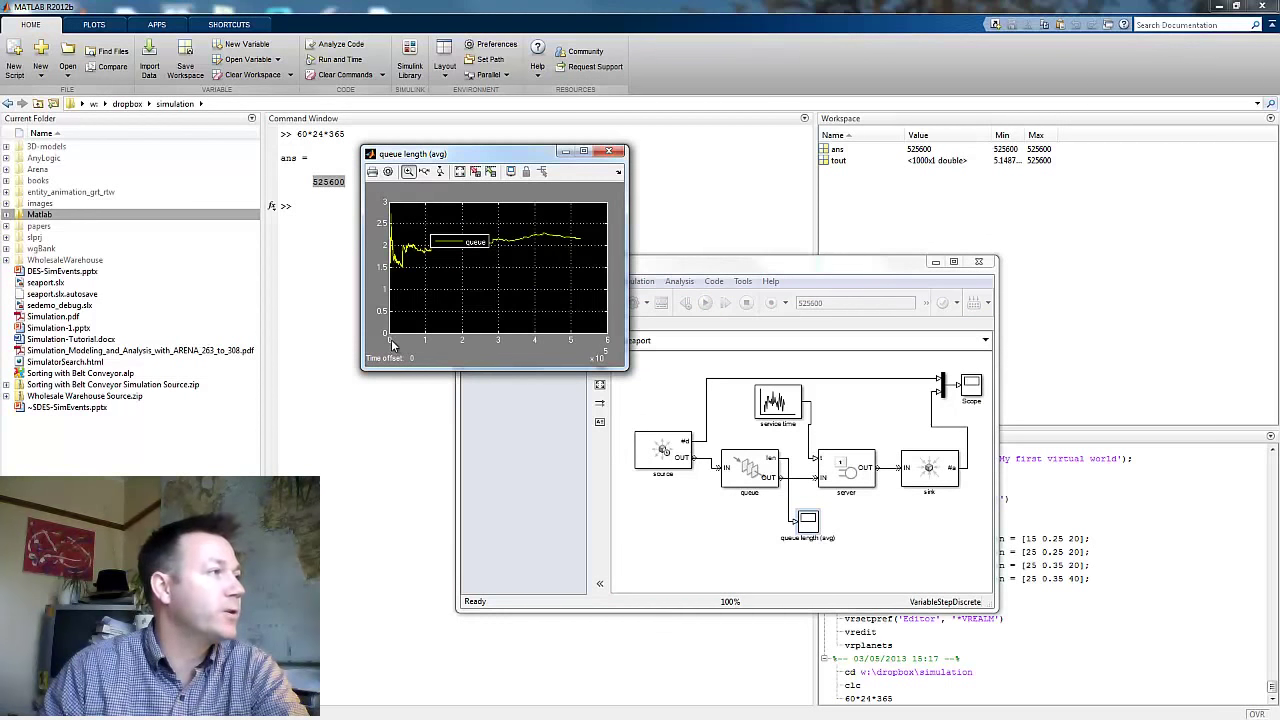
Step: Move the legend off the queue length curve, zoom in on the curve's final portion to examine it, and close the scope
drag(445, 242, 535, 313)
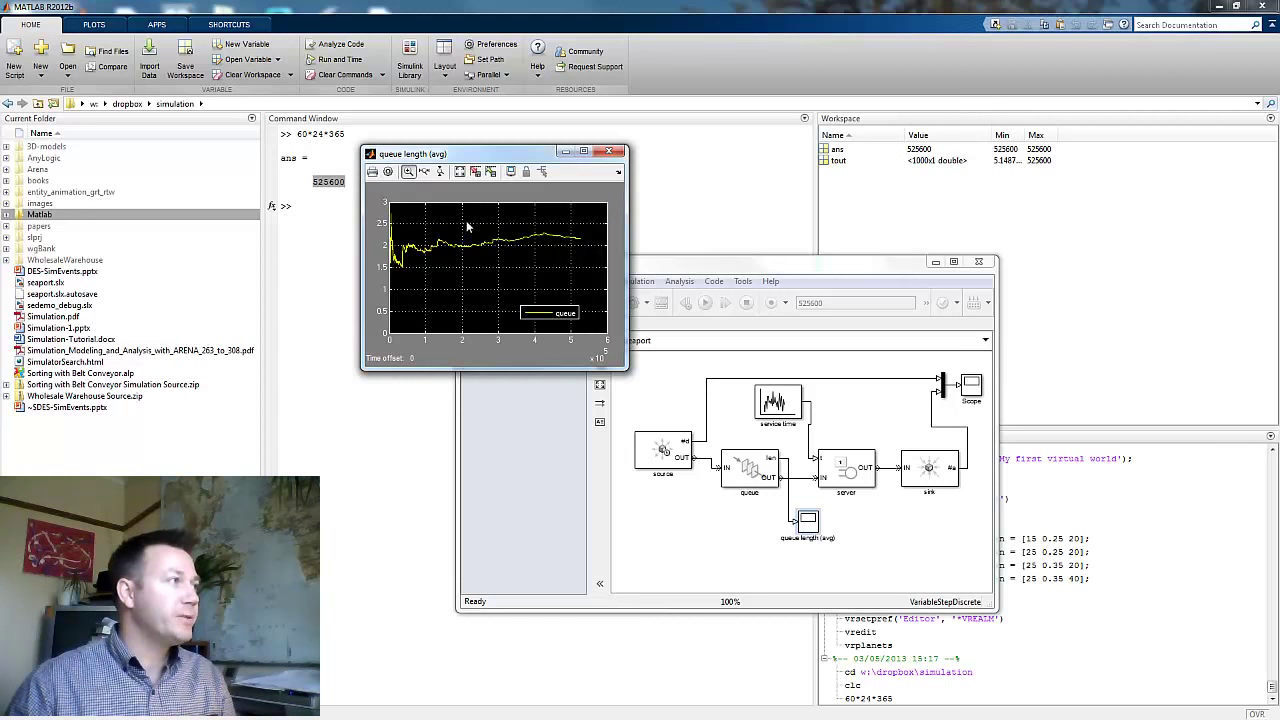
click(408, 171)
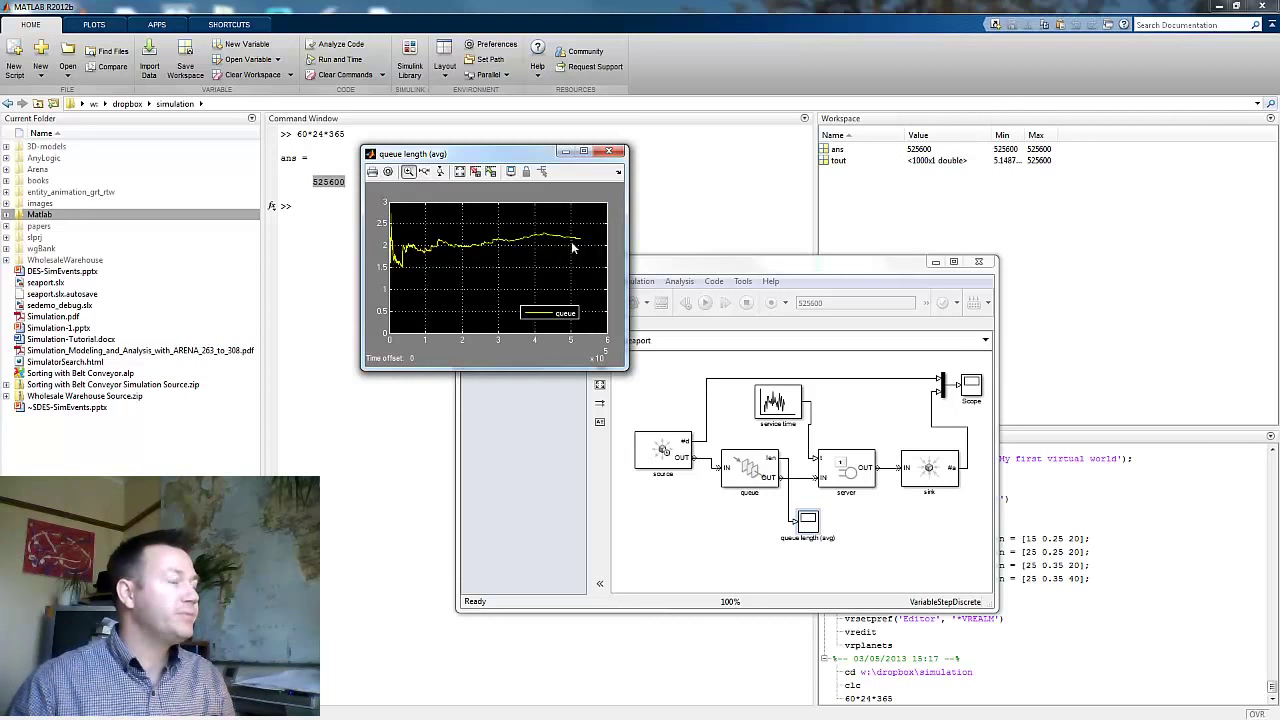
drag(537, 216, 588, 254)
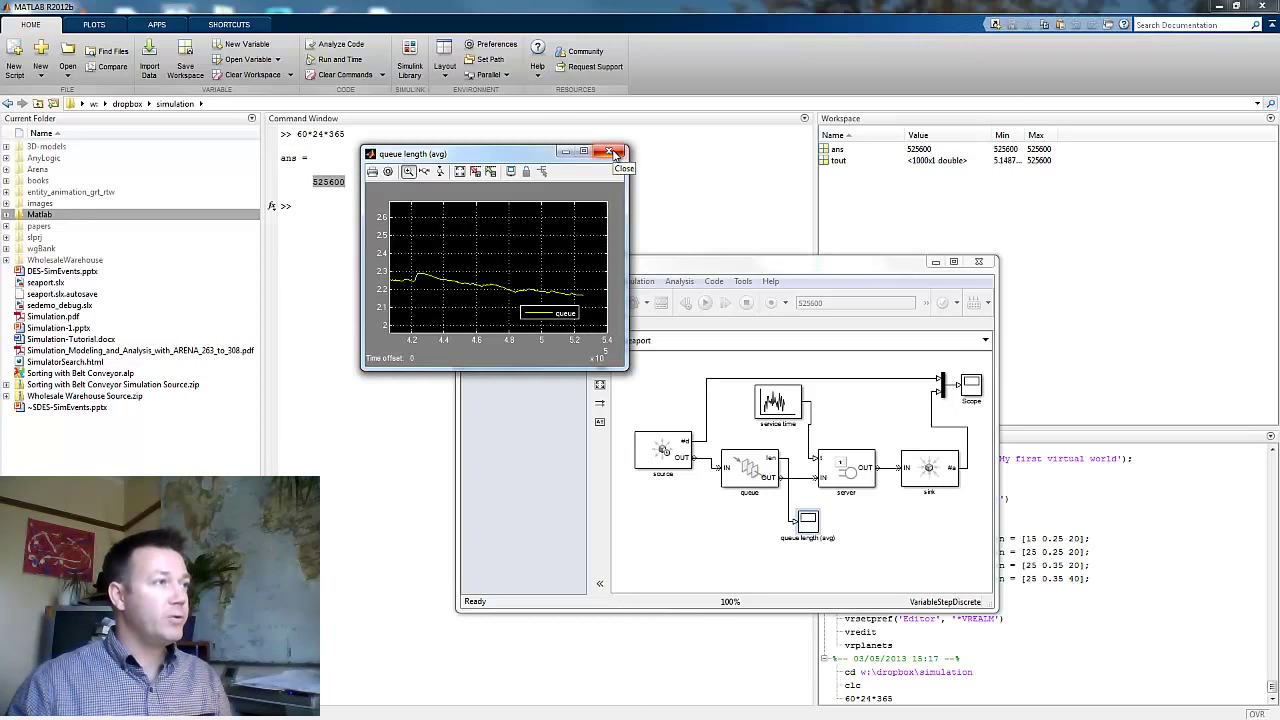
click(822, 268)
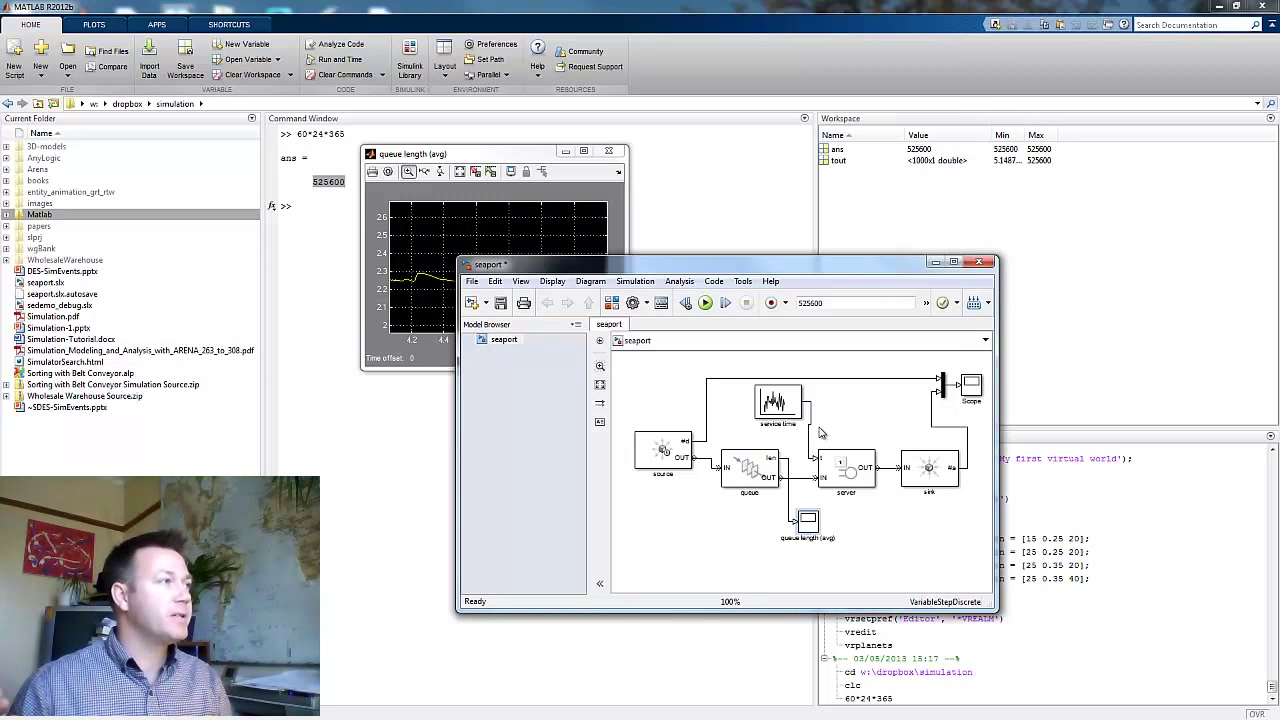
click(612, 152)
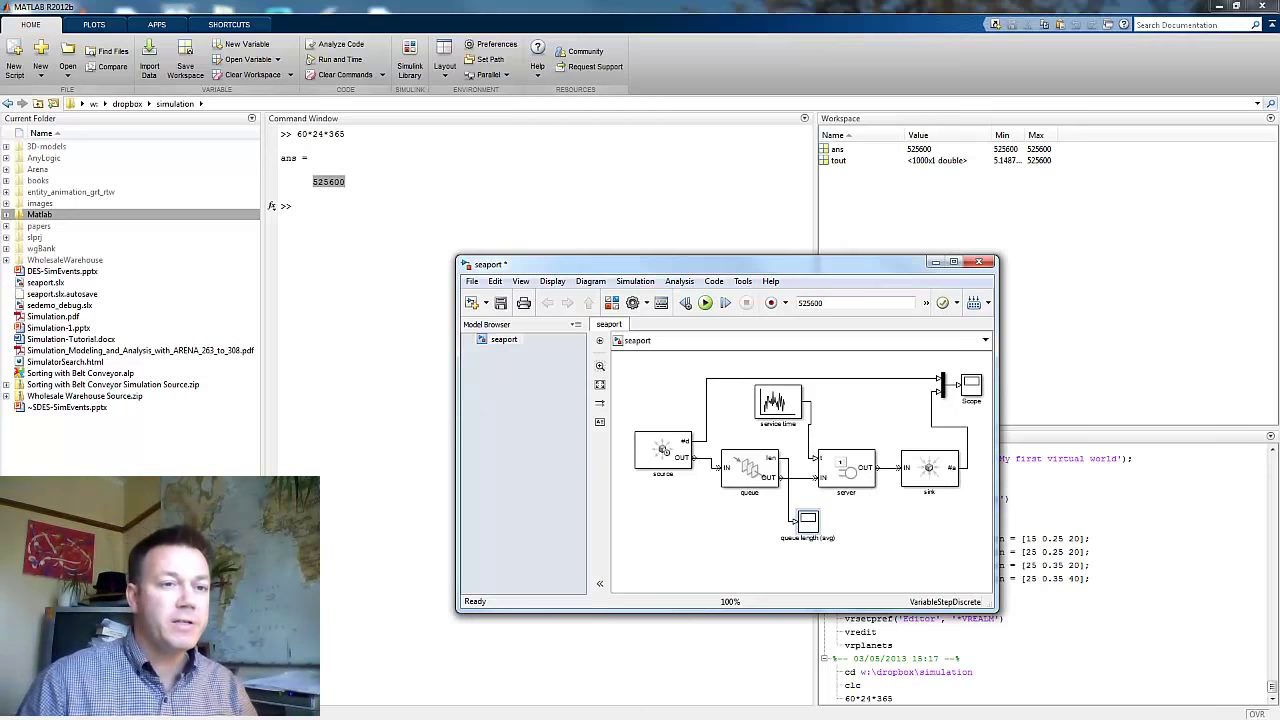
Step: Switch to PowerPoint to review the "SimEvents - Questions" slide on queue length and waiting time, and return to MATLAB
key(alt+Tab)
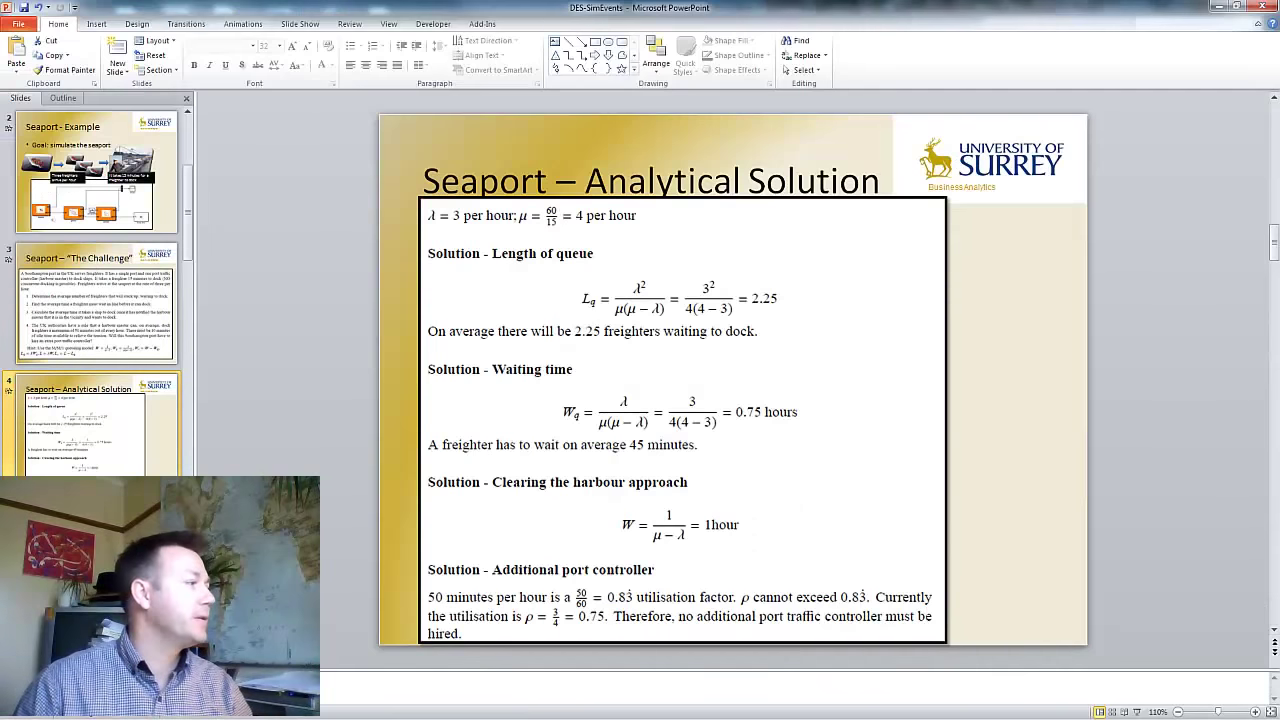
key(Page_Down)
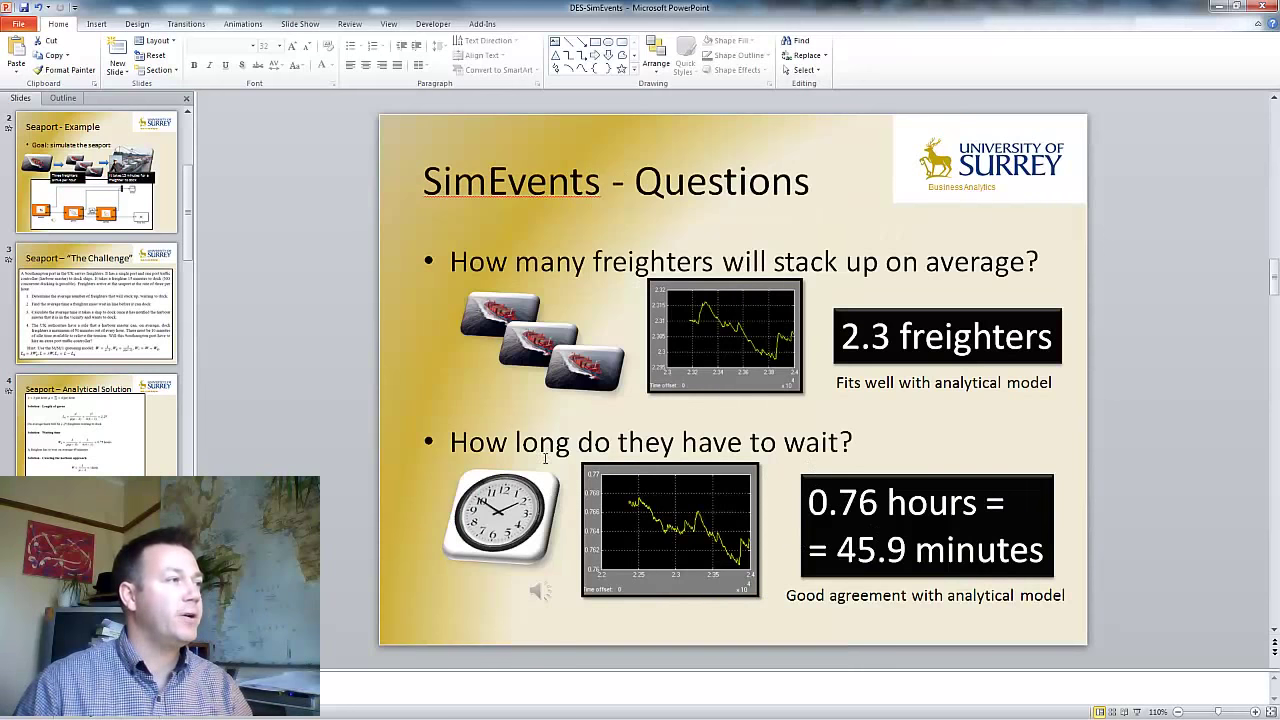
click(1218, 8)
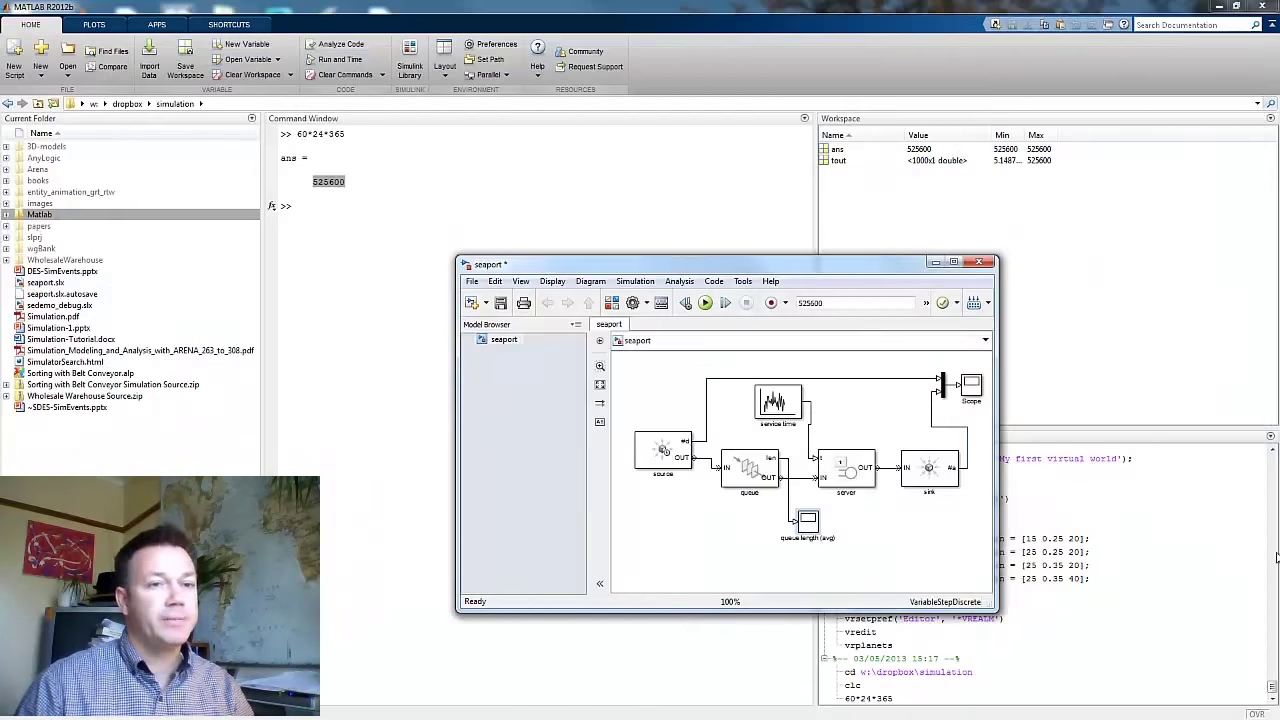
Step: Reposition the seaport model window, and enable the average wait (w) statistic on the queue block
drag(672, 263, 590, 238)
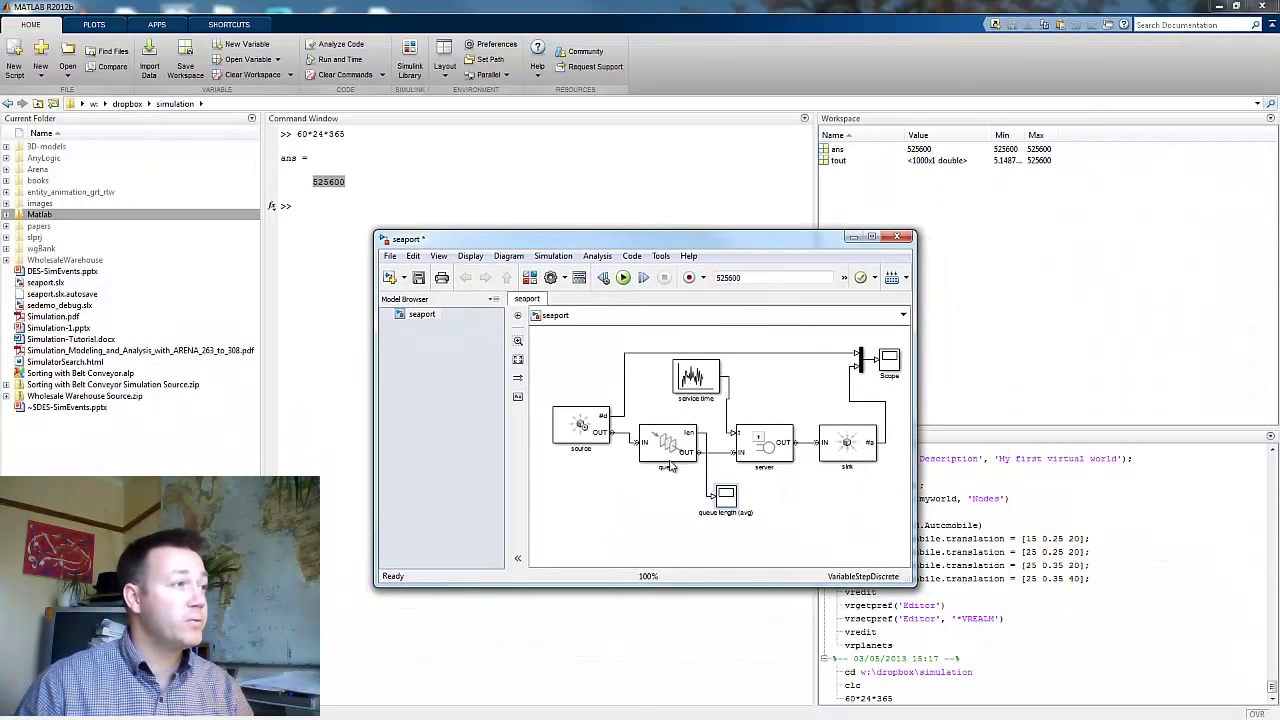
double_click(669, 458)
click(840, 427)
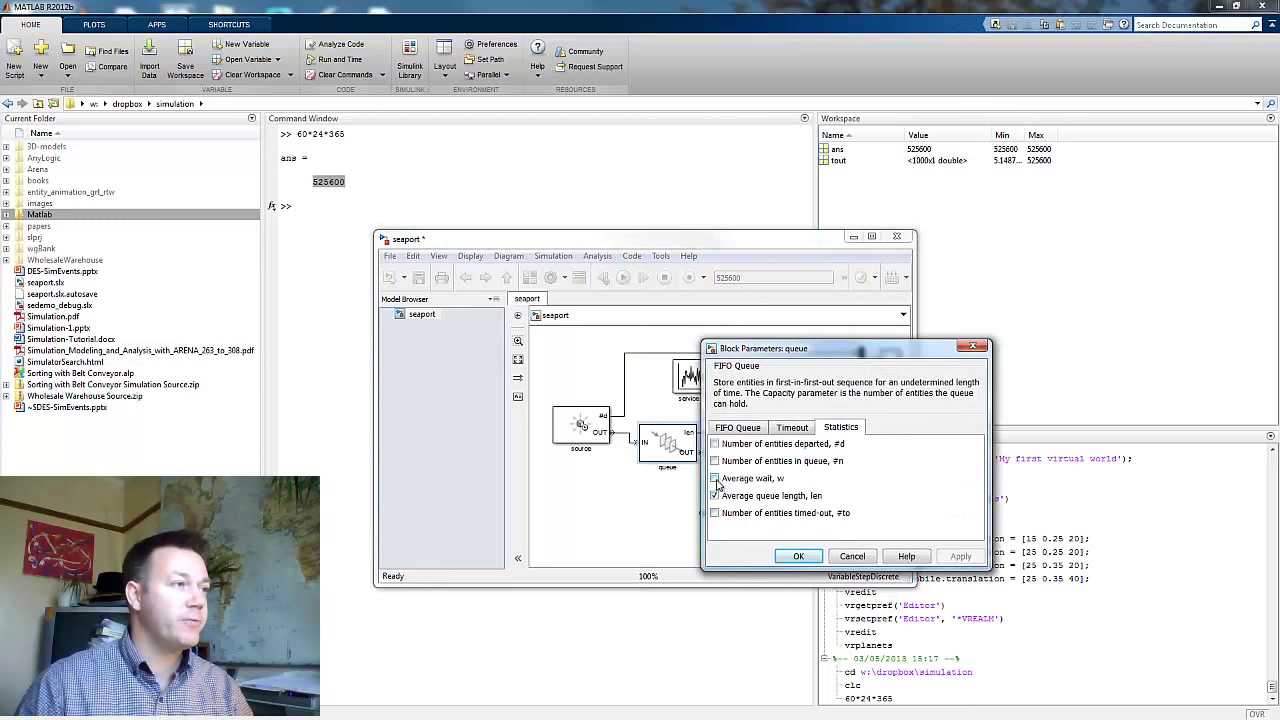
click(715, 479)
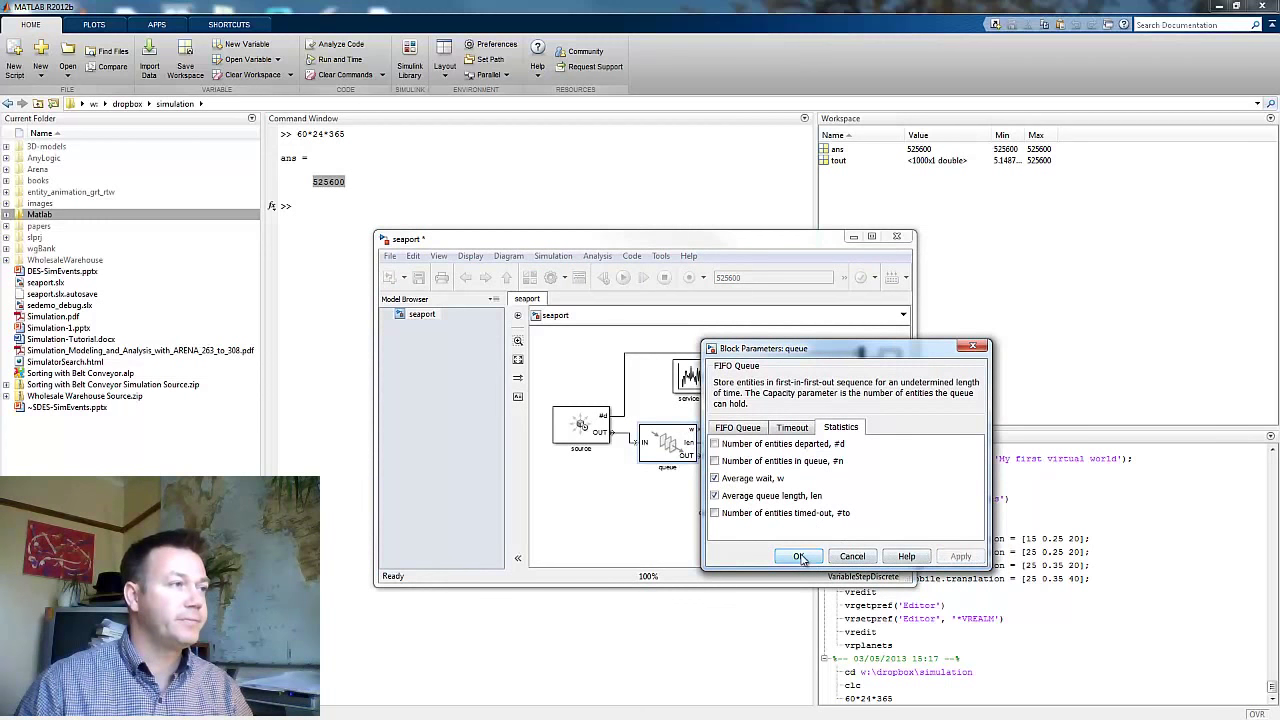
click(800, 557)
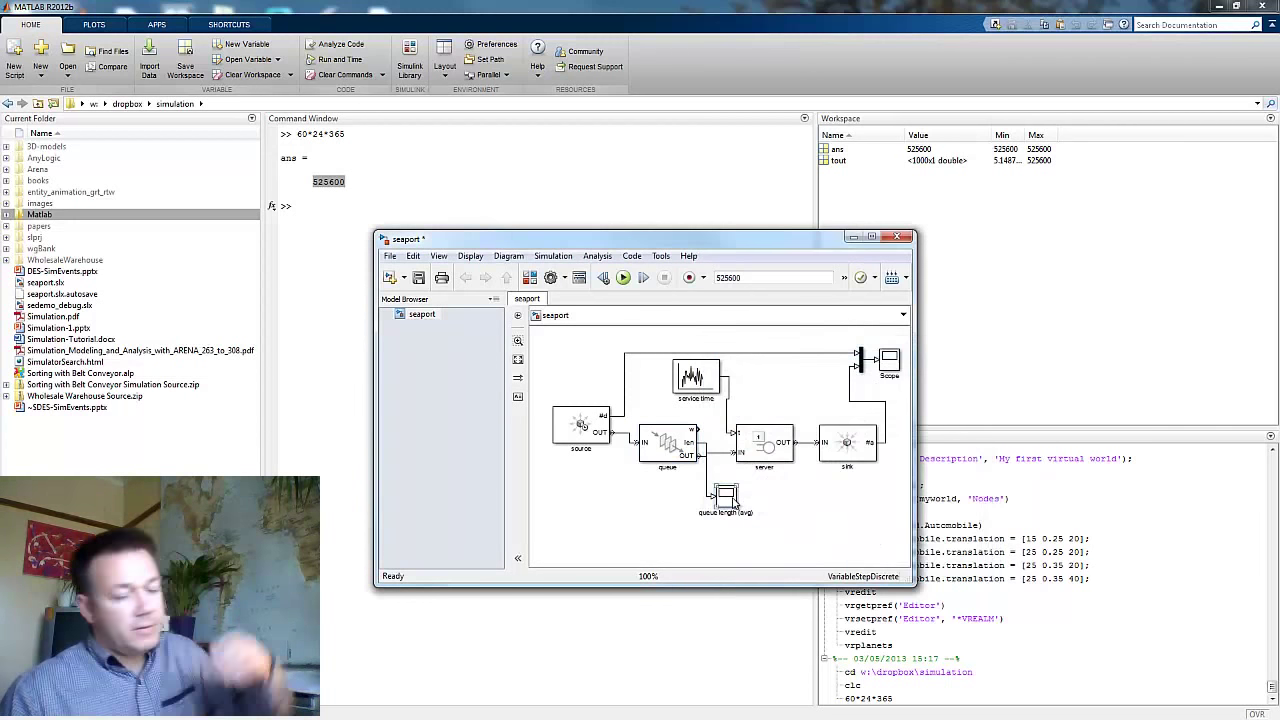
Step: Duplicate the queue length scope directly below the original, and name the copy "waiting time (avg)"
drag(733, 503, 727, 541)
triple_click(728, 552)
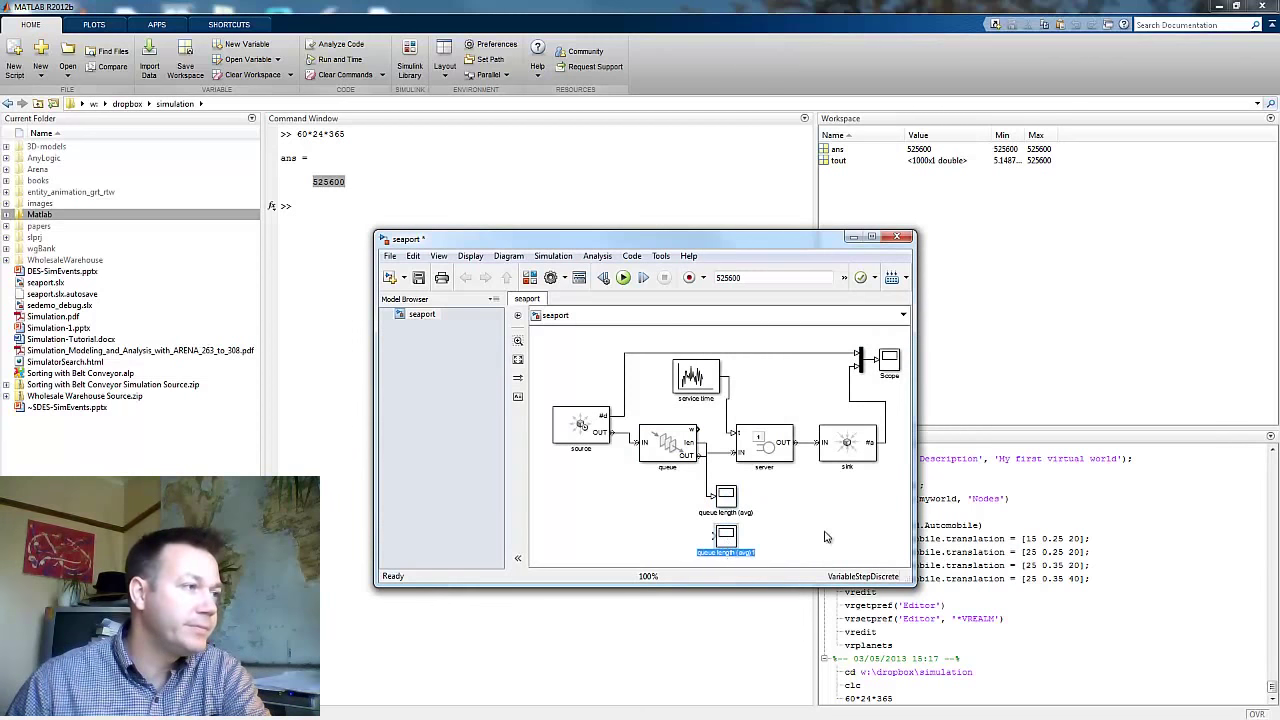
text(wtim)
text(g time)
text( ()
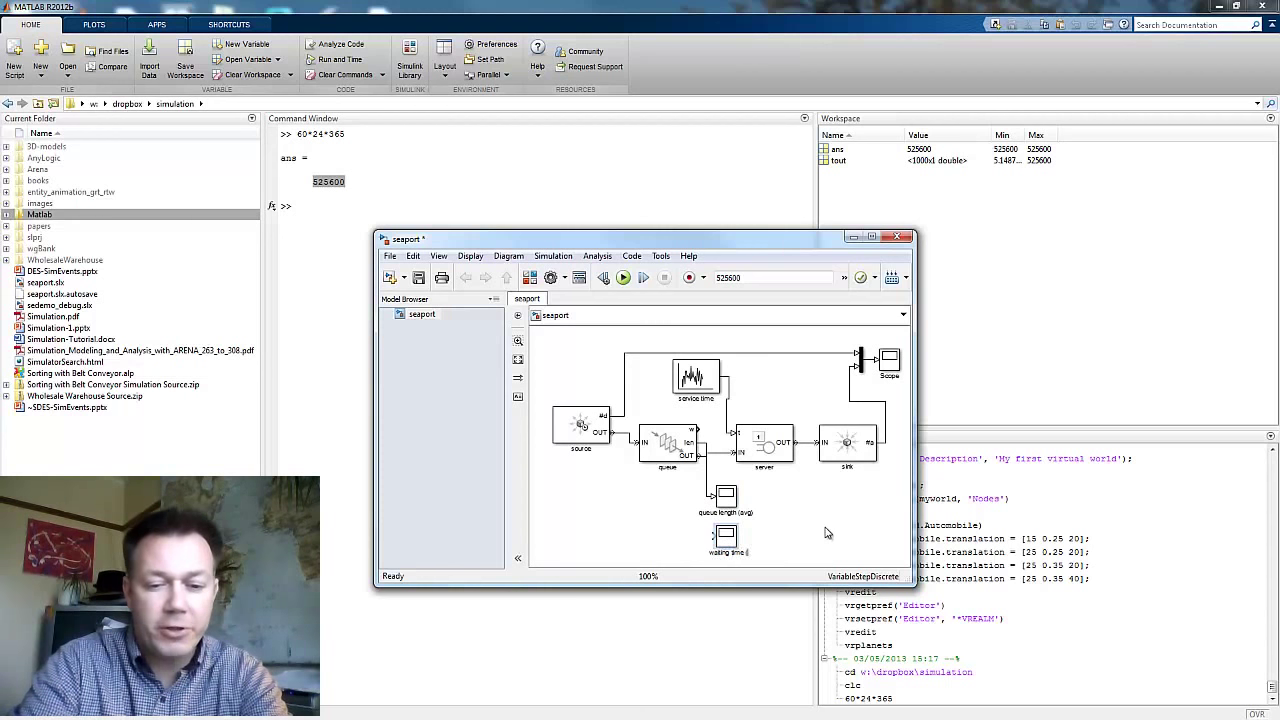
text(avg))
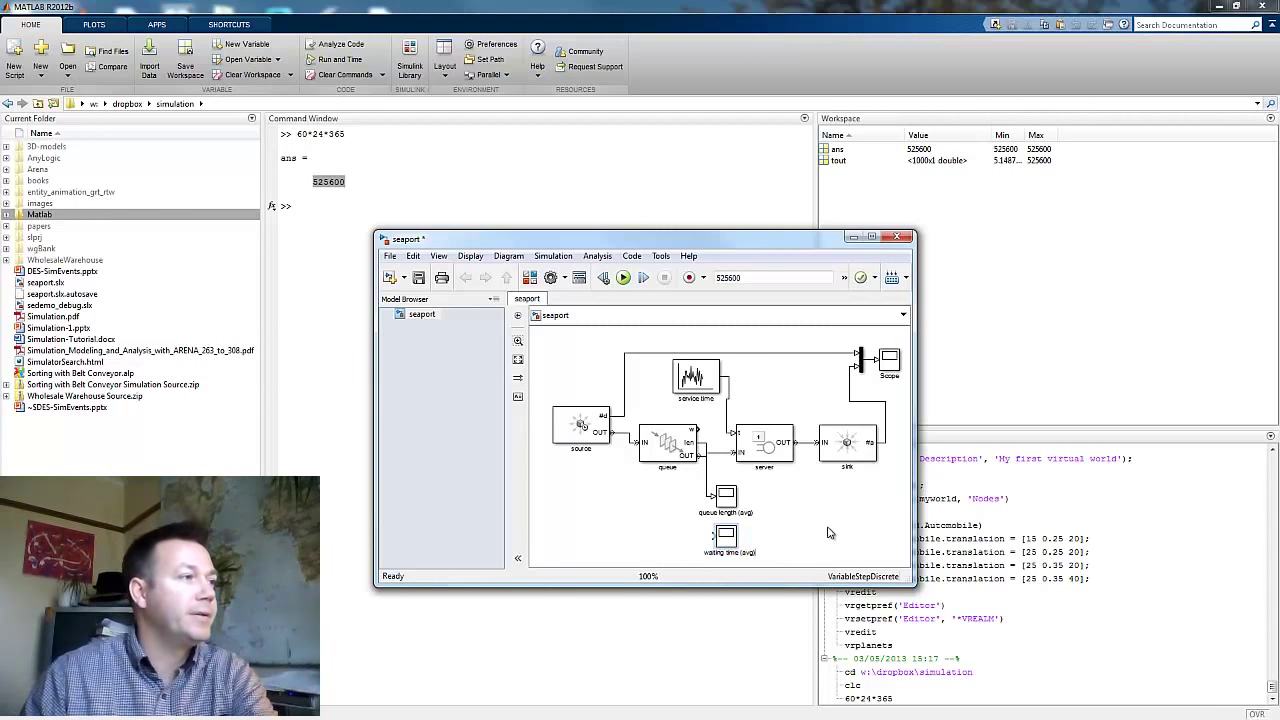
click(828, 533)
Step: Connect the queue block's w output to the waiting time (avg) scope, and save the seaport model
drag(698, 430, 714, 537)
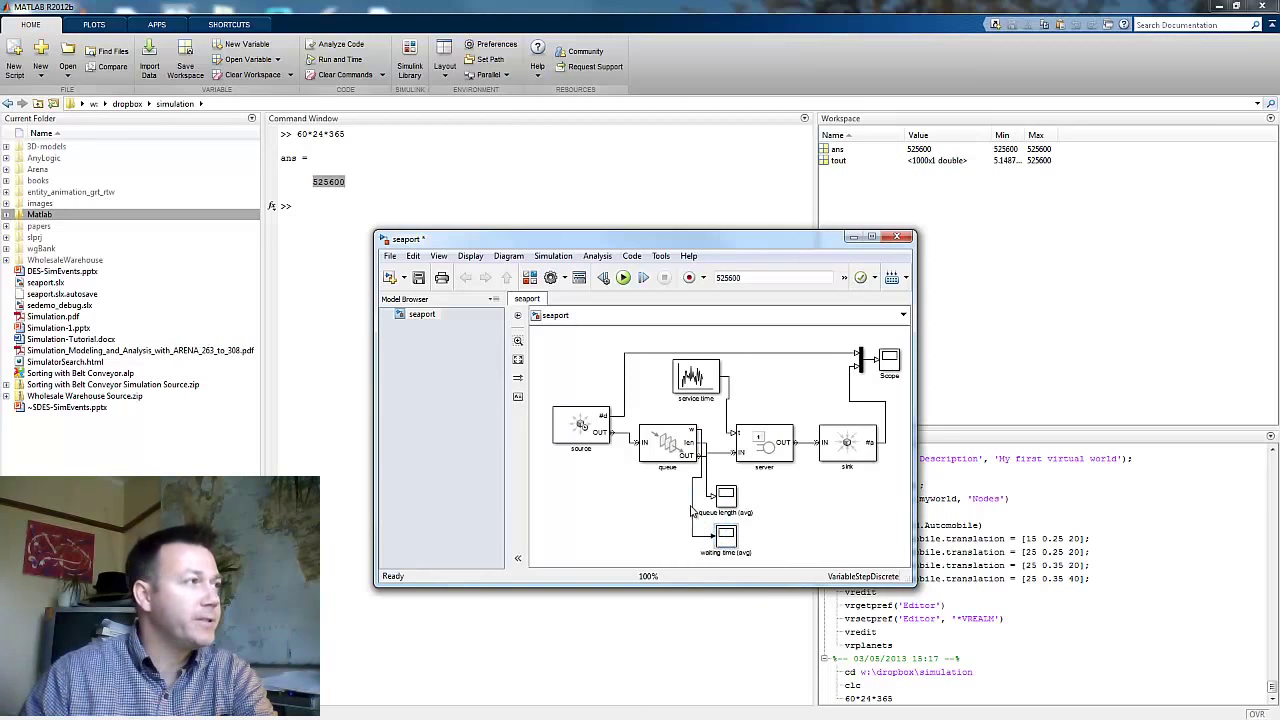
click(419, 279)
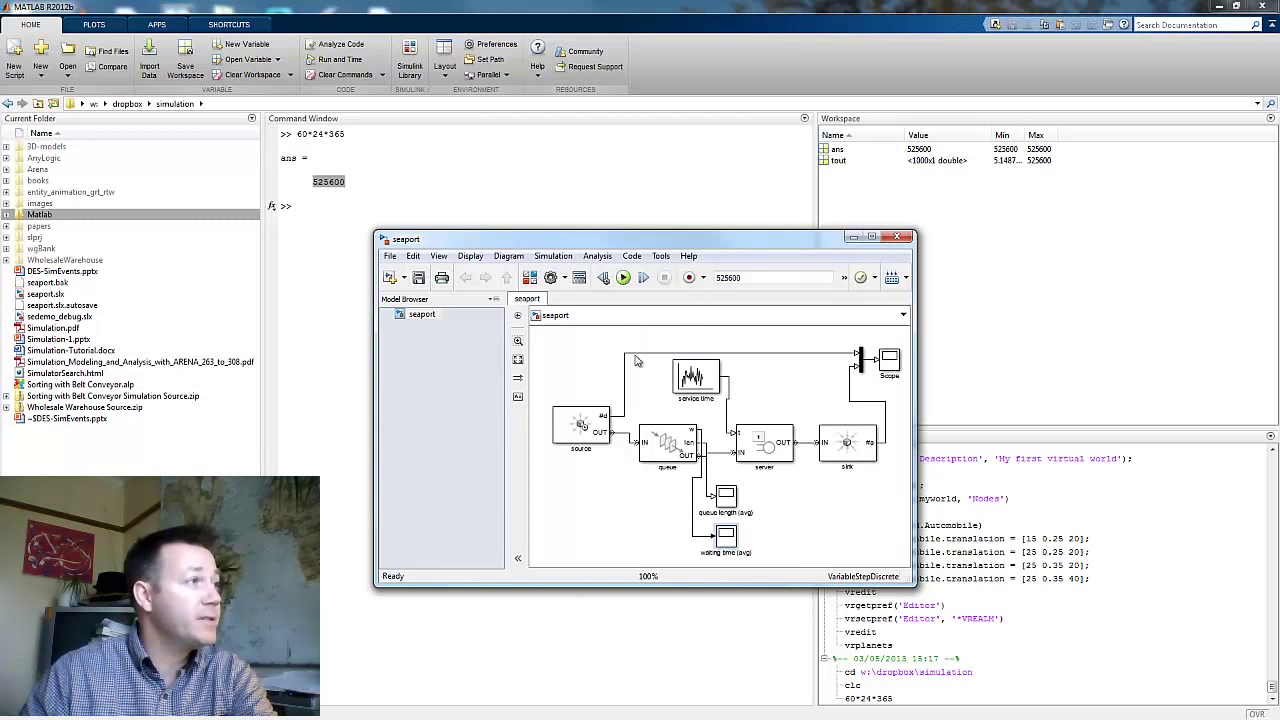
Step: Run the year-long simulation, and open the waiting time (avg) scope
click(623, 279)
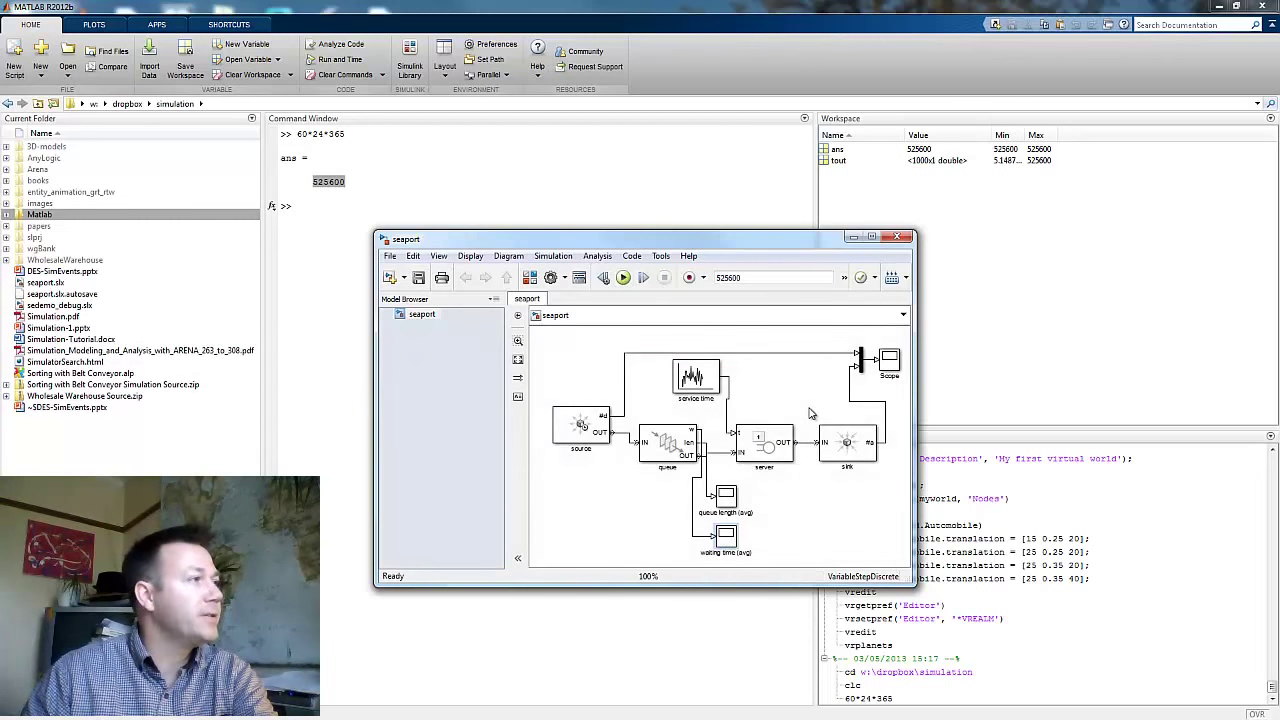
double_click(733, 538)
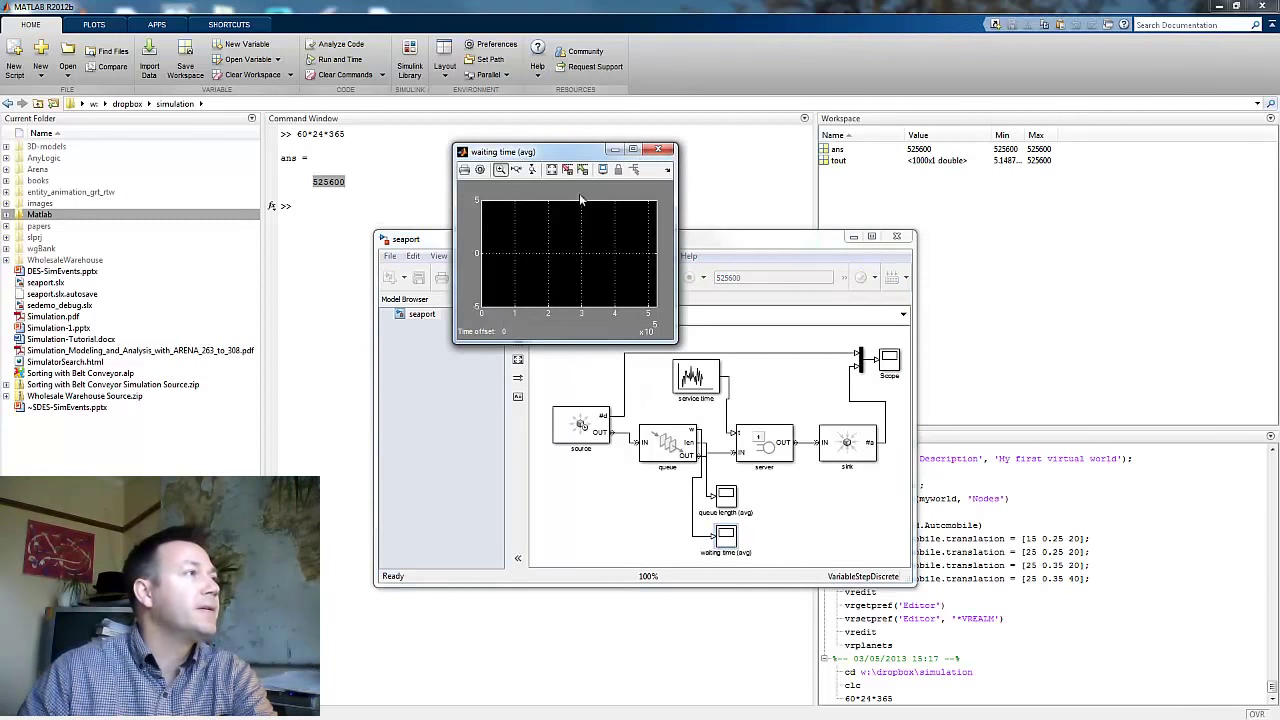
Step: Autoscale the average waiting time plot, zoom in on the end of the curve to read it, and close the scope
click(556, 172)
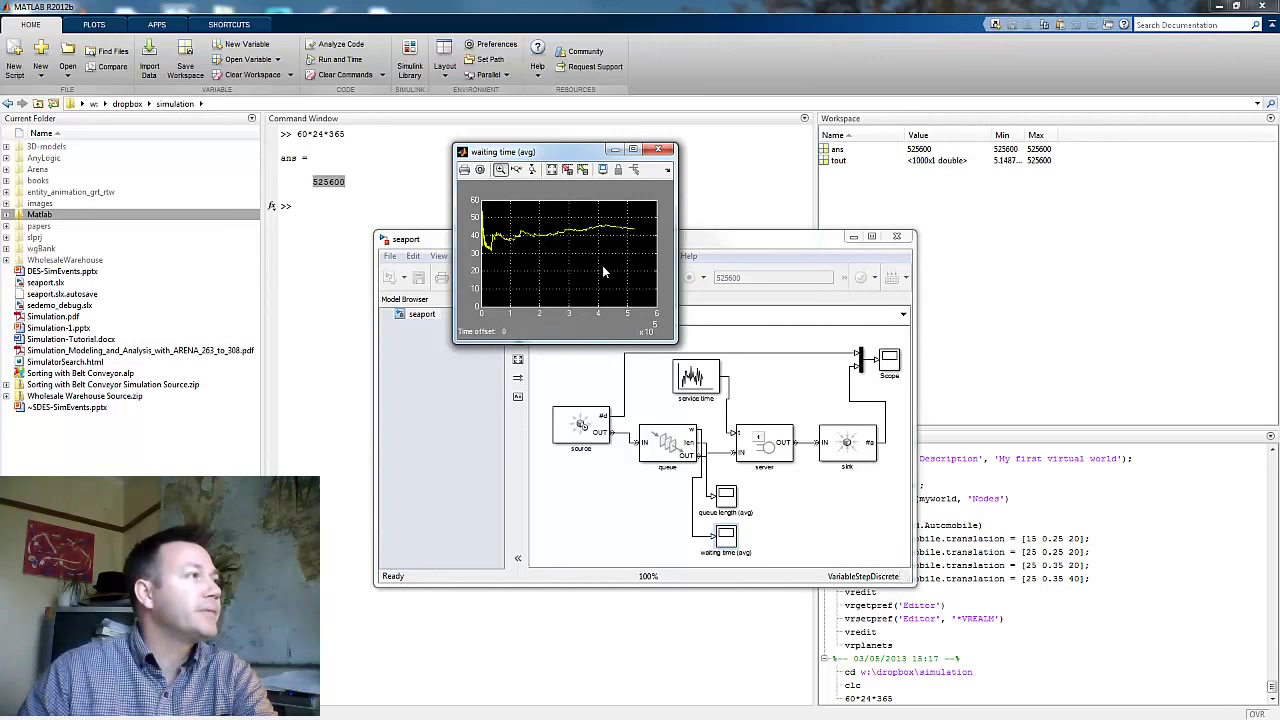
drag(594, 211, 645, 260)
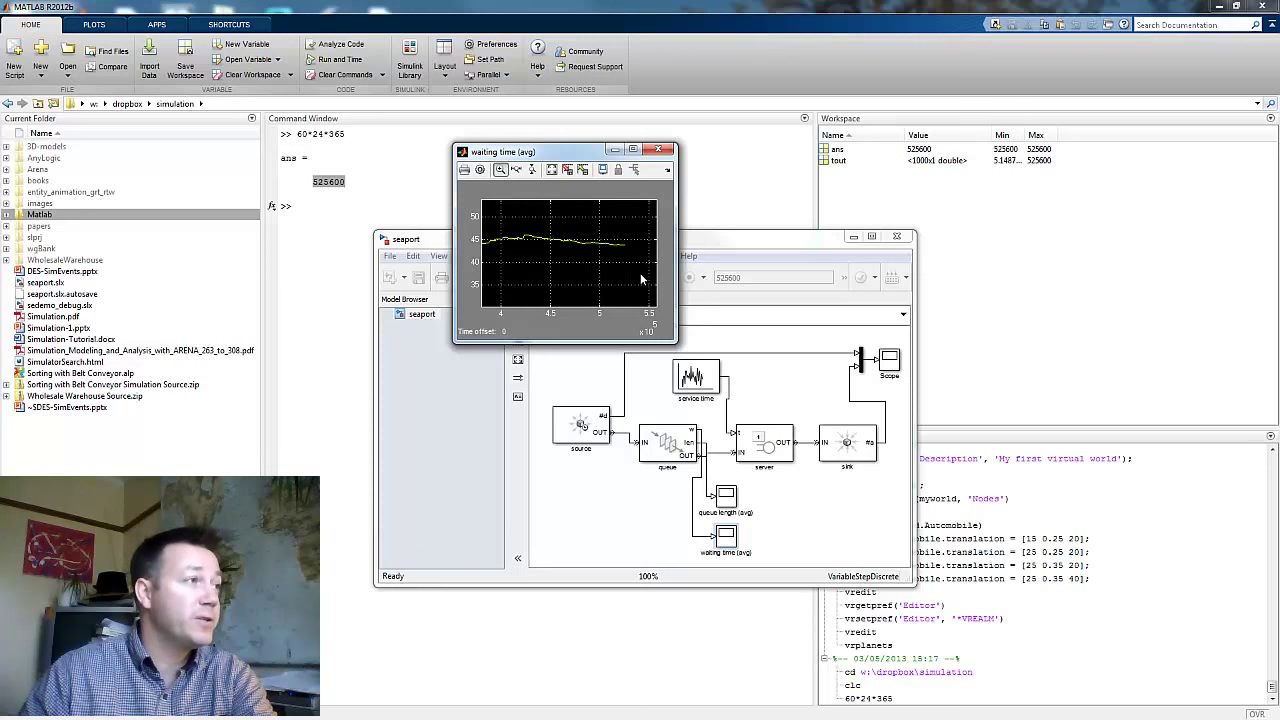
click(659, 150)
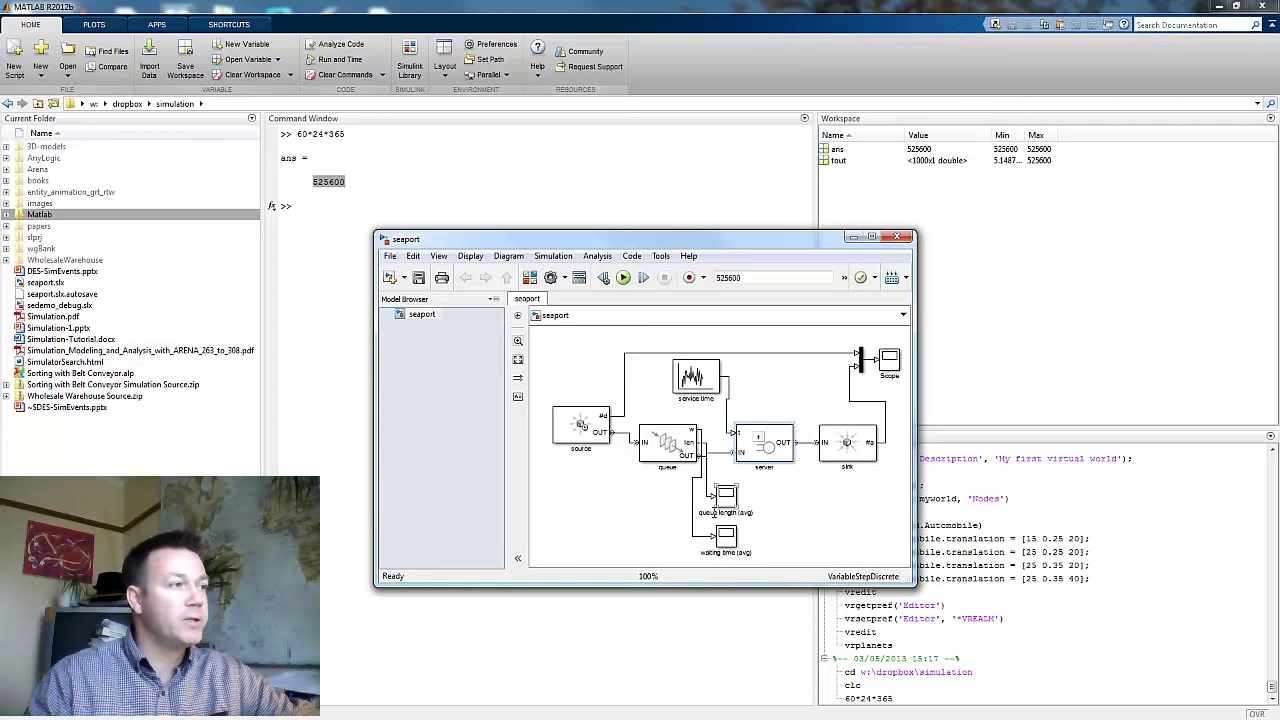
Step: View the average queue length plot again for comparison with the waiting time, and close it
double_click(712, 553)
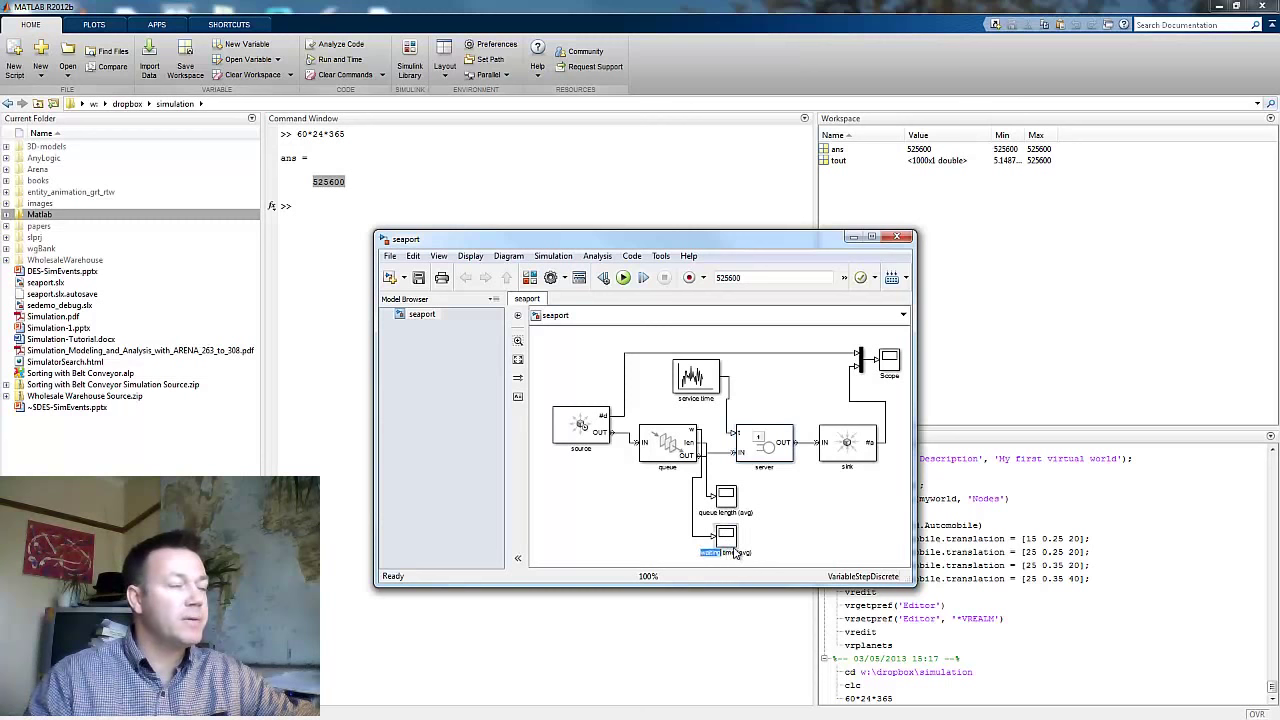
double_click(765, 466)
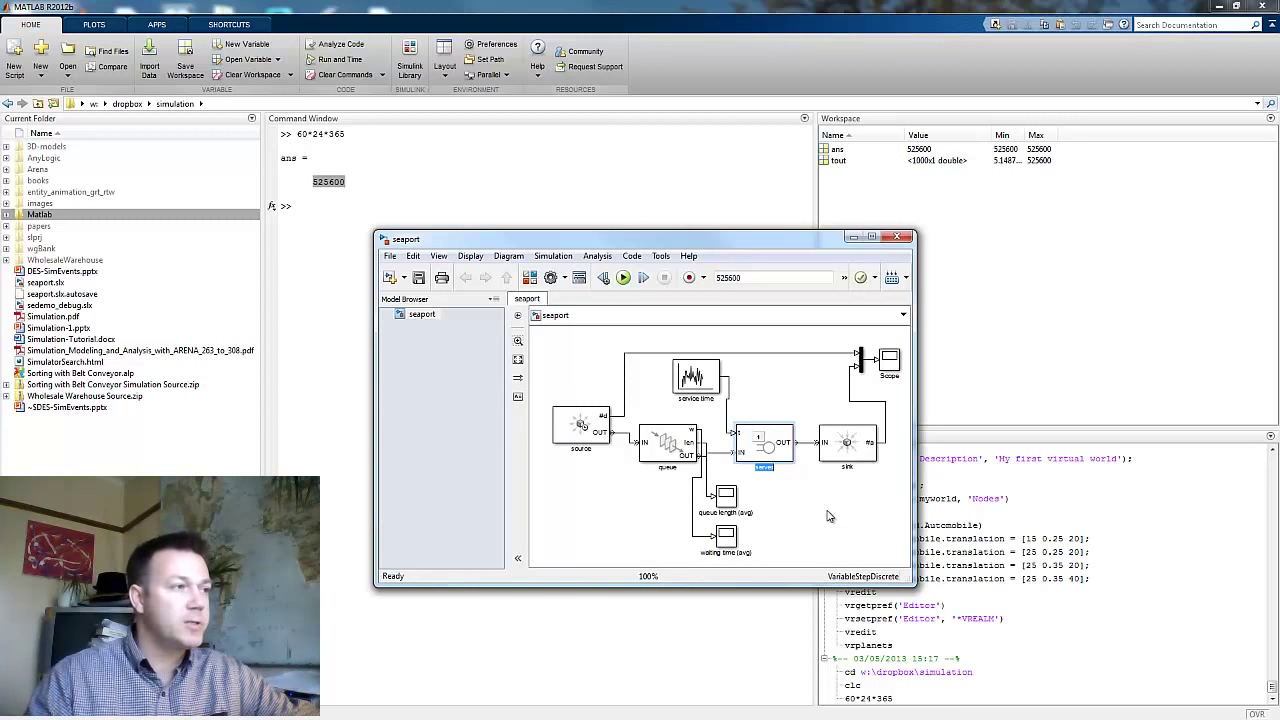
double_click(726, 497)
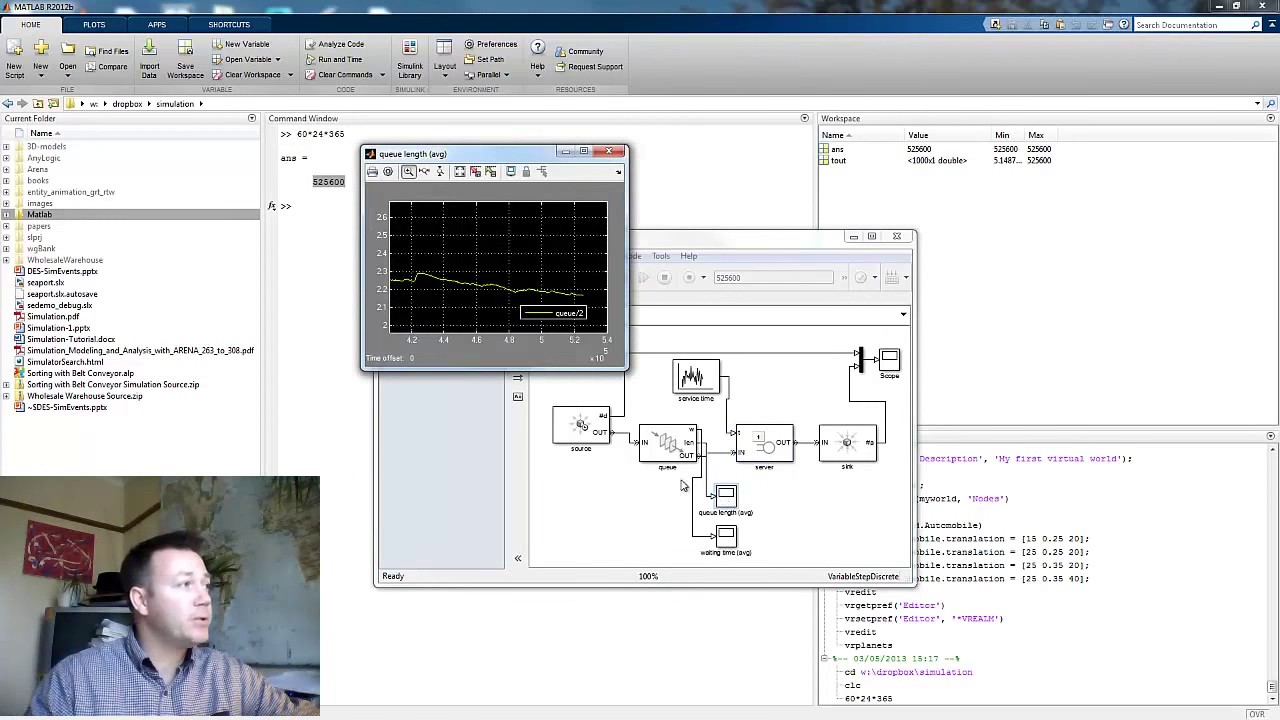
click(612, 153)
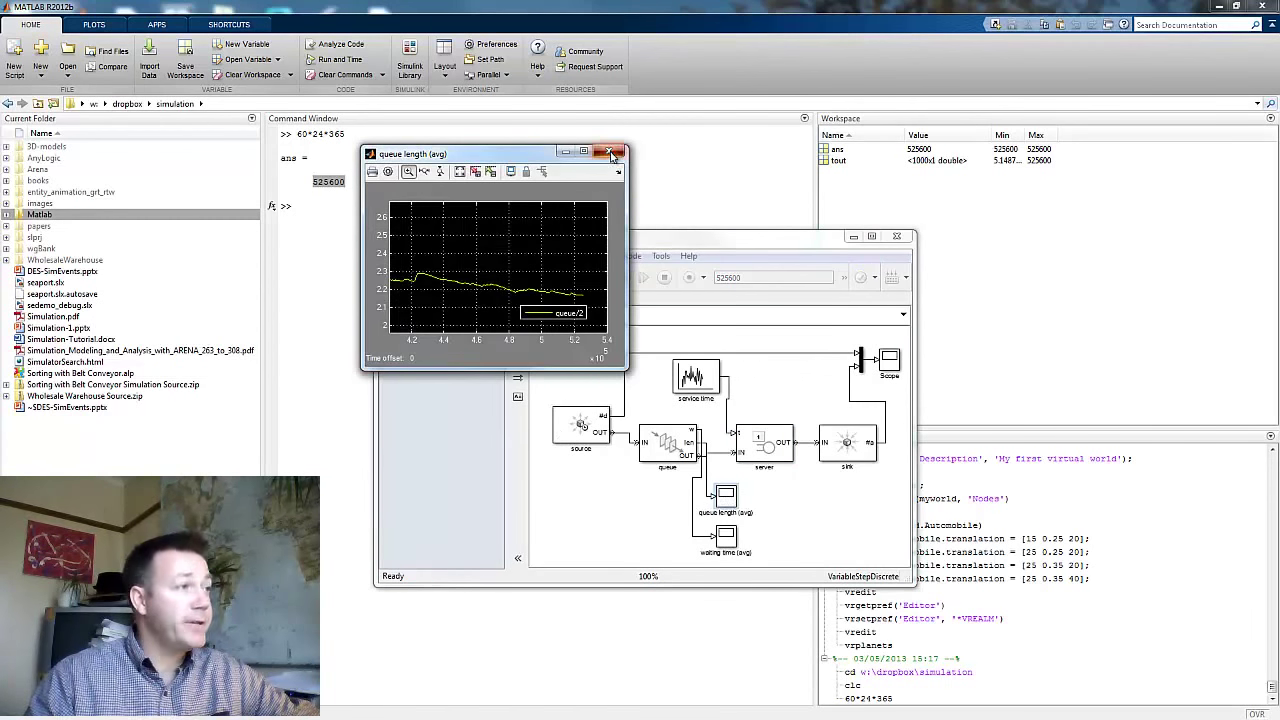
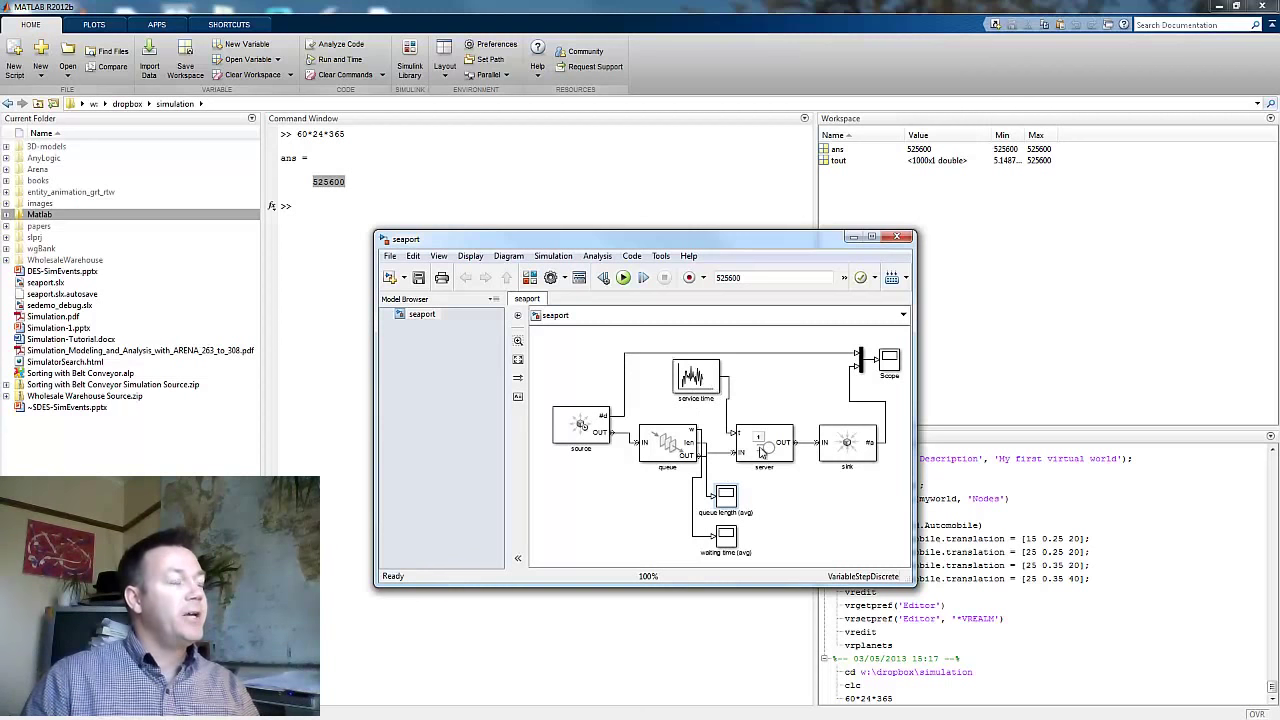
Step: Widen the seaport model window, and move the Scope block farther from the mux
drag(905, 521, 1053, 522)
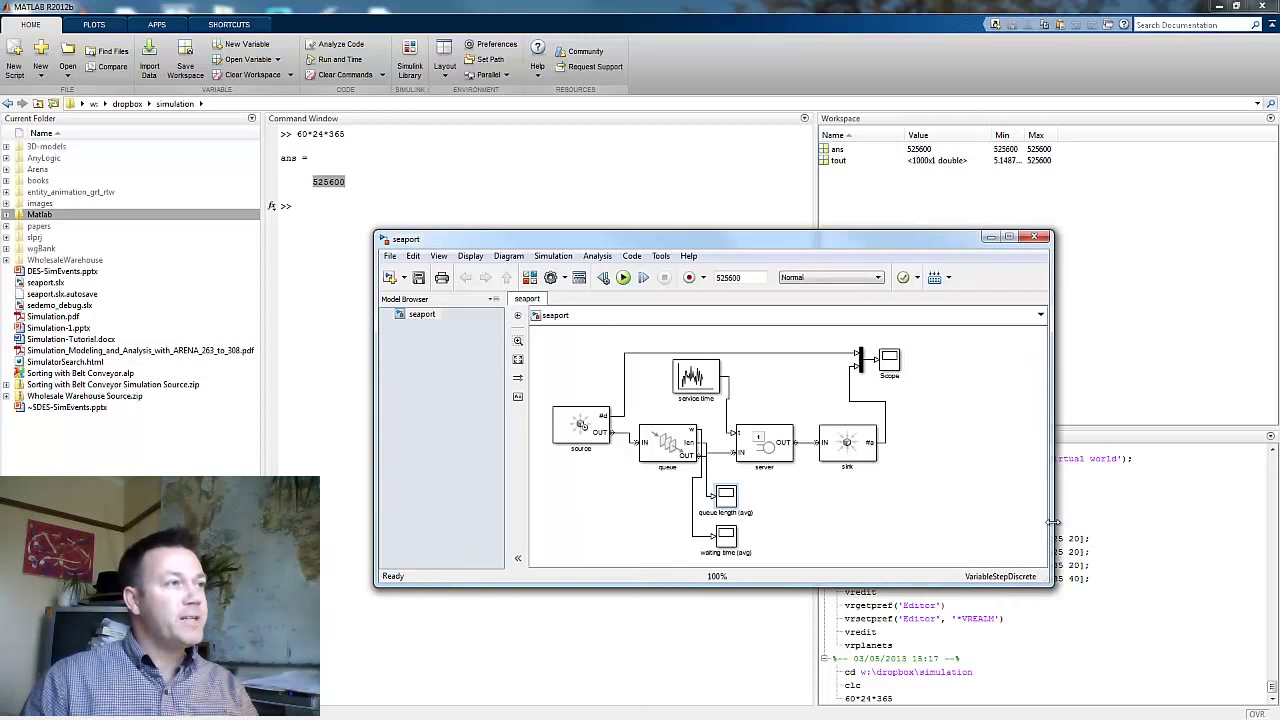
drag(895, 368, 955, 368)
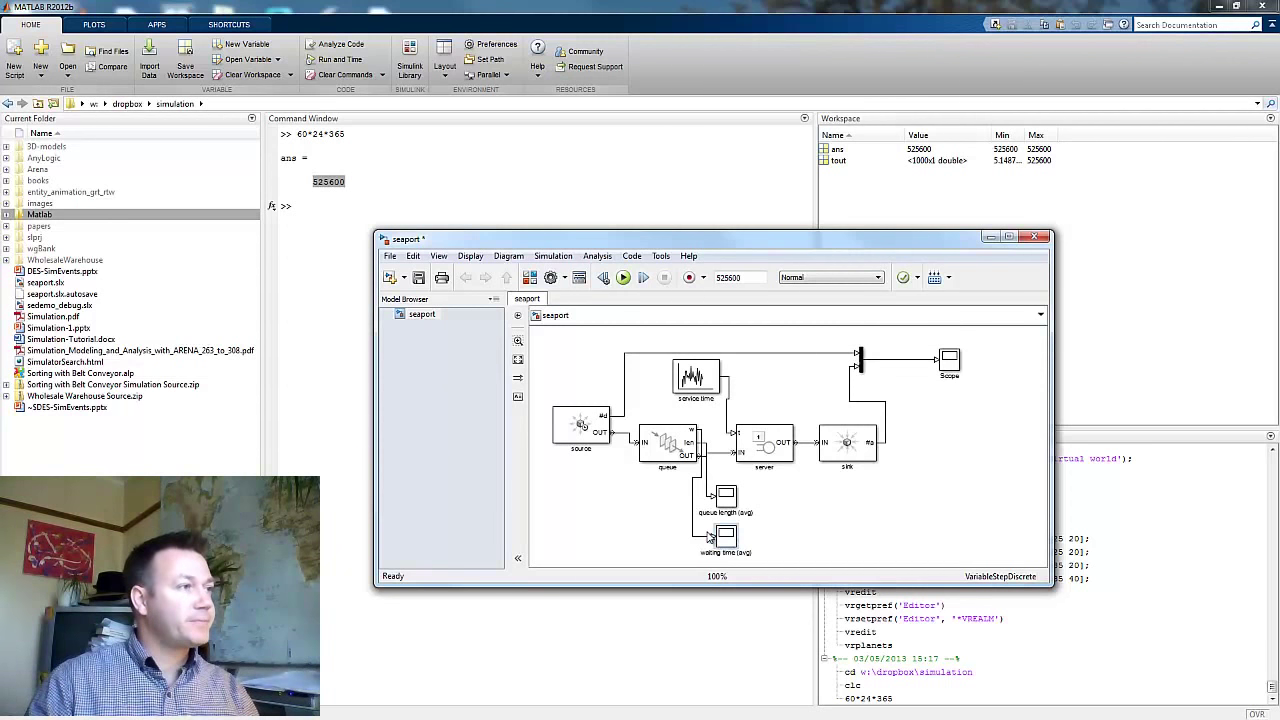
Step: Review which statistics are available on the queue block, and leave its parameters without making changes
right_click(665, 443)
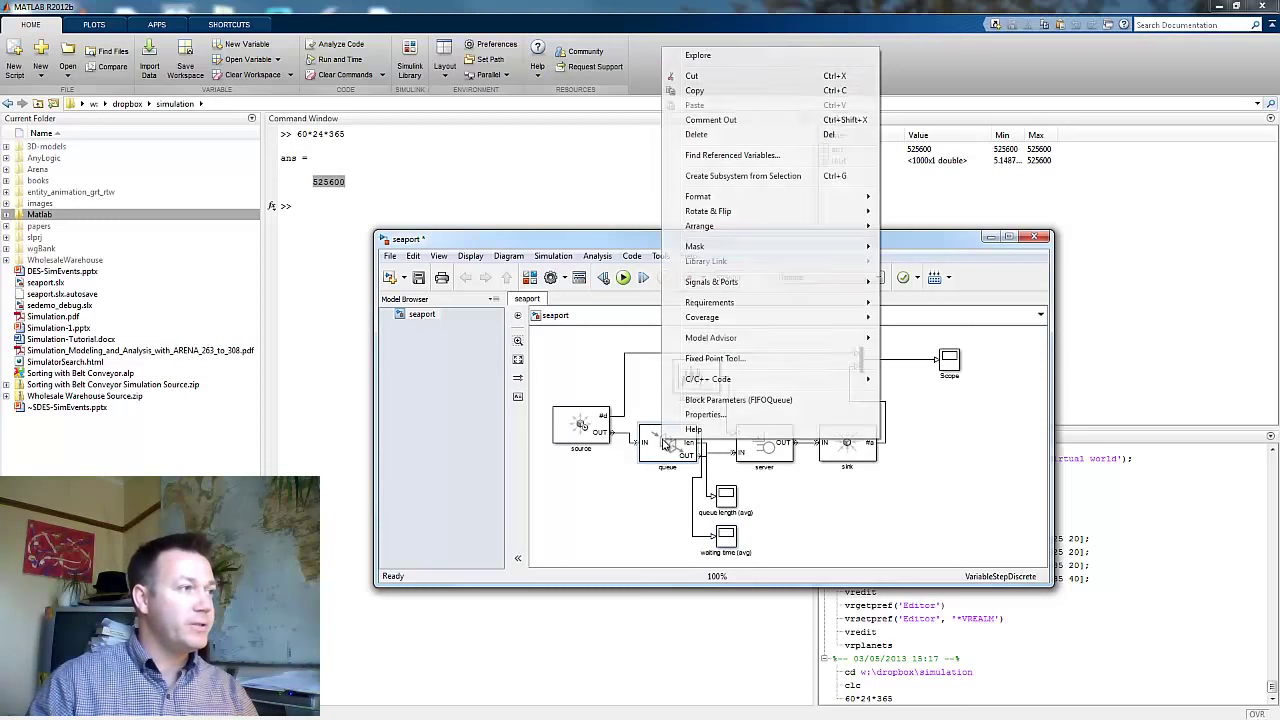
key(Escape)
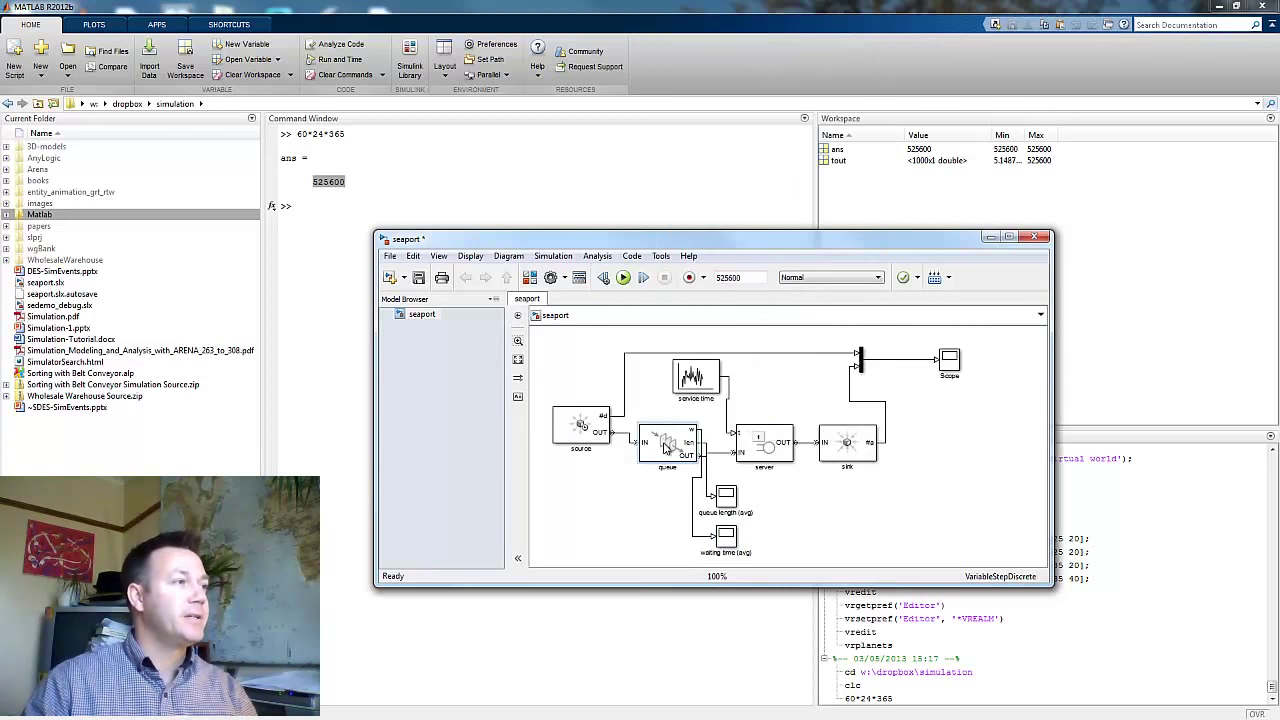
double_click(665, 447)
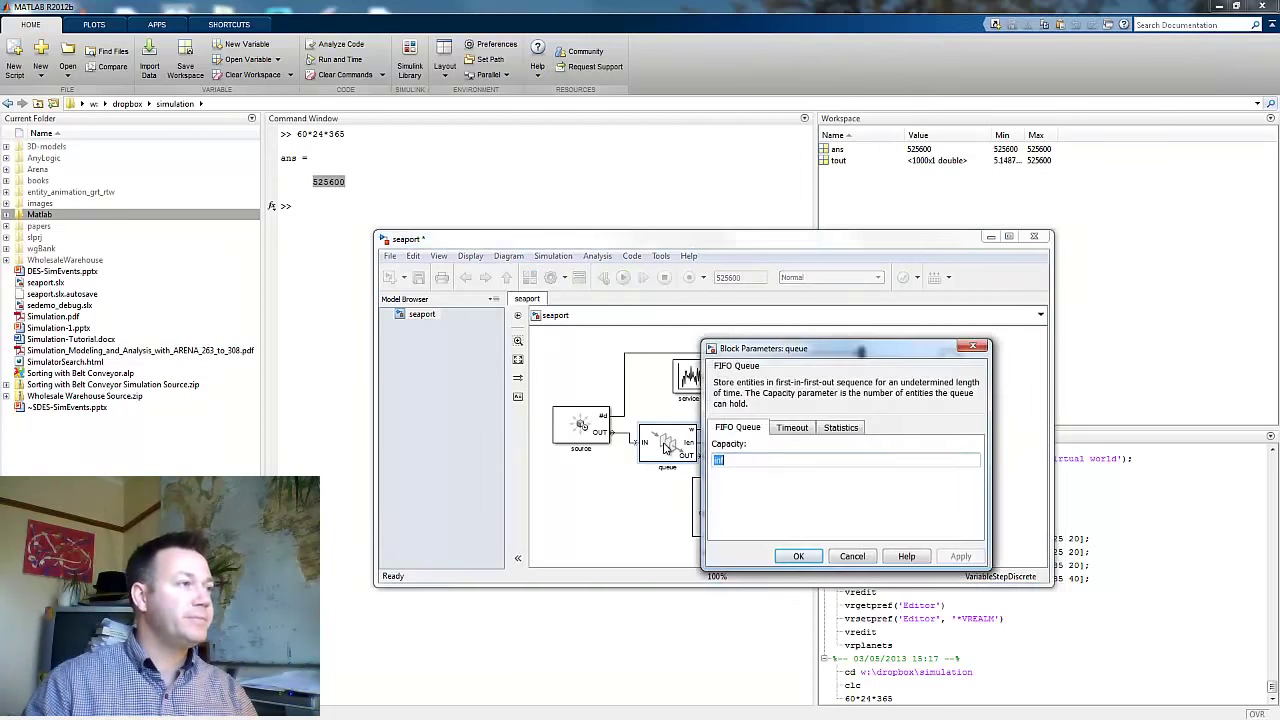
click(852, 431)
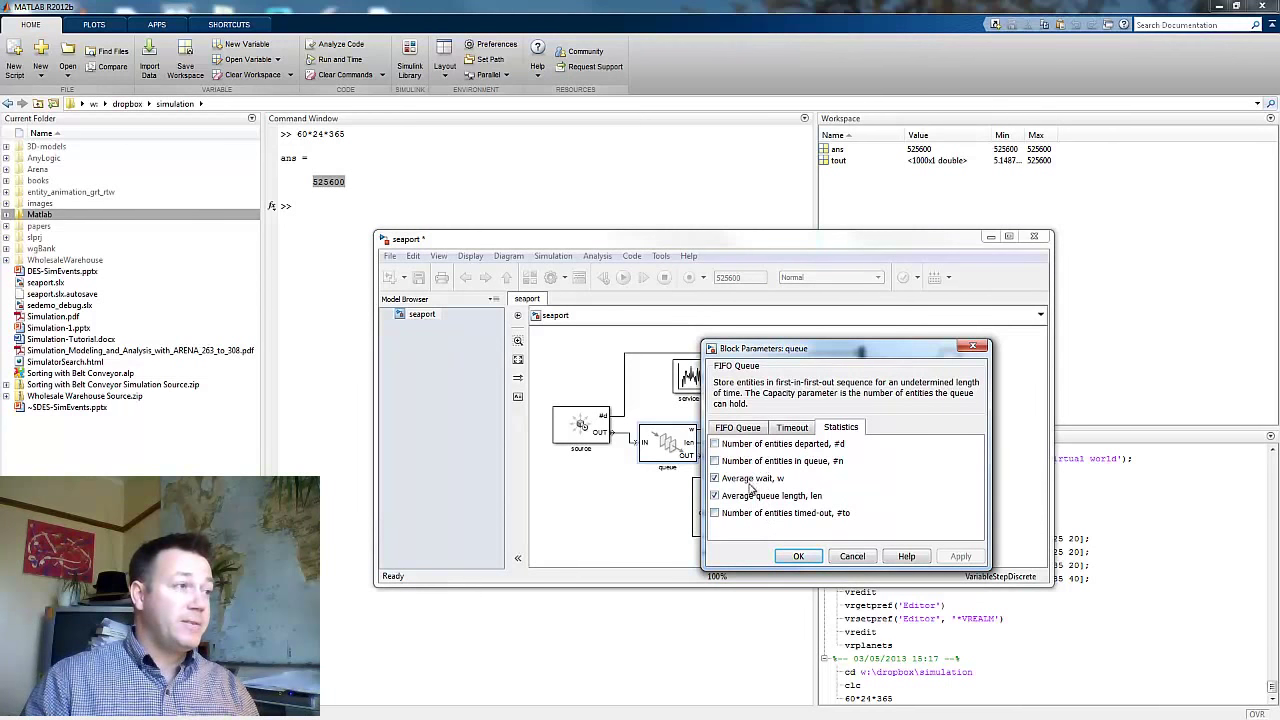
click(856, 557)
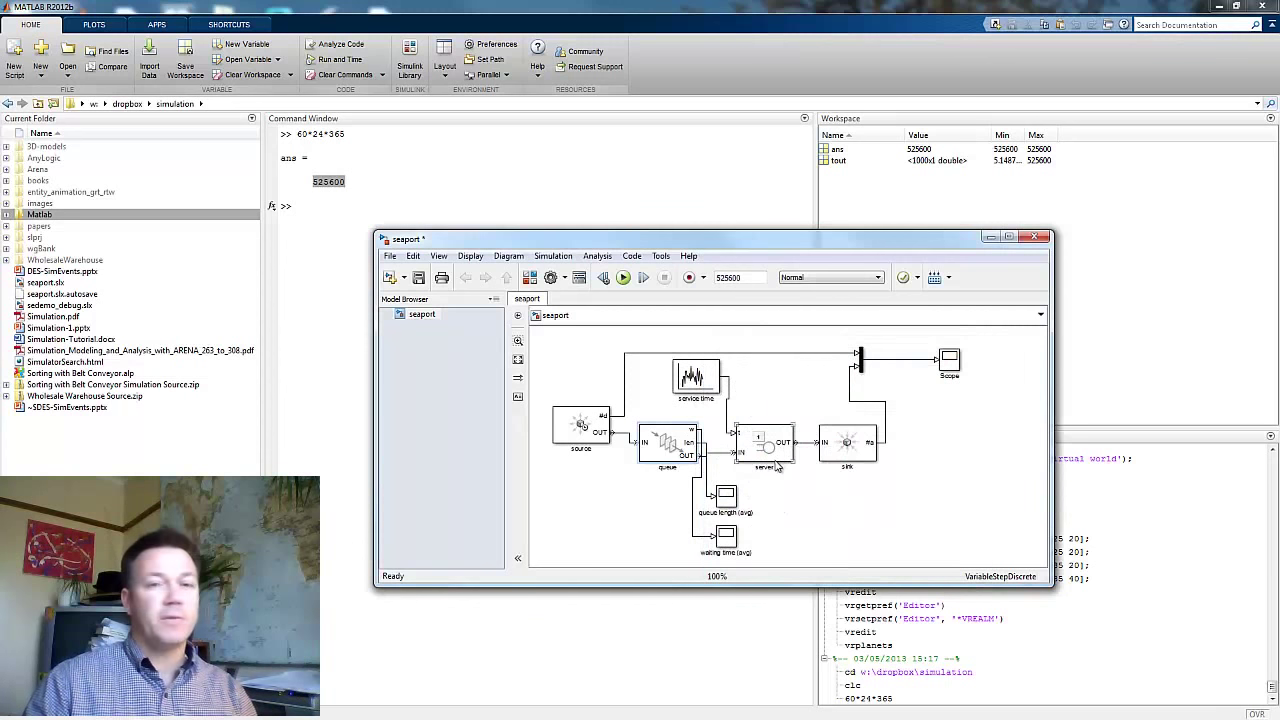
Step: Spread out the source, queue, server and sink blocks and both average scopes to make room between source, queue and server
drag(594, 438, 587, 440)
drag(675, 455, 690, 458)
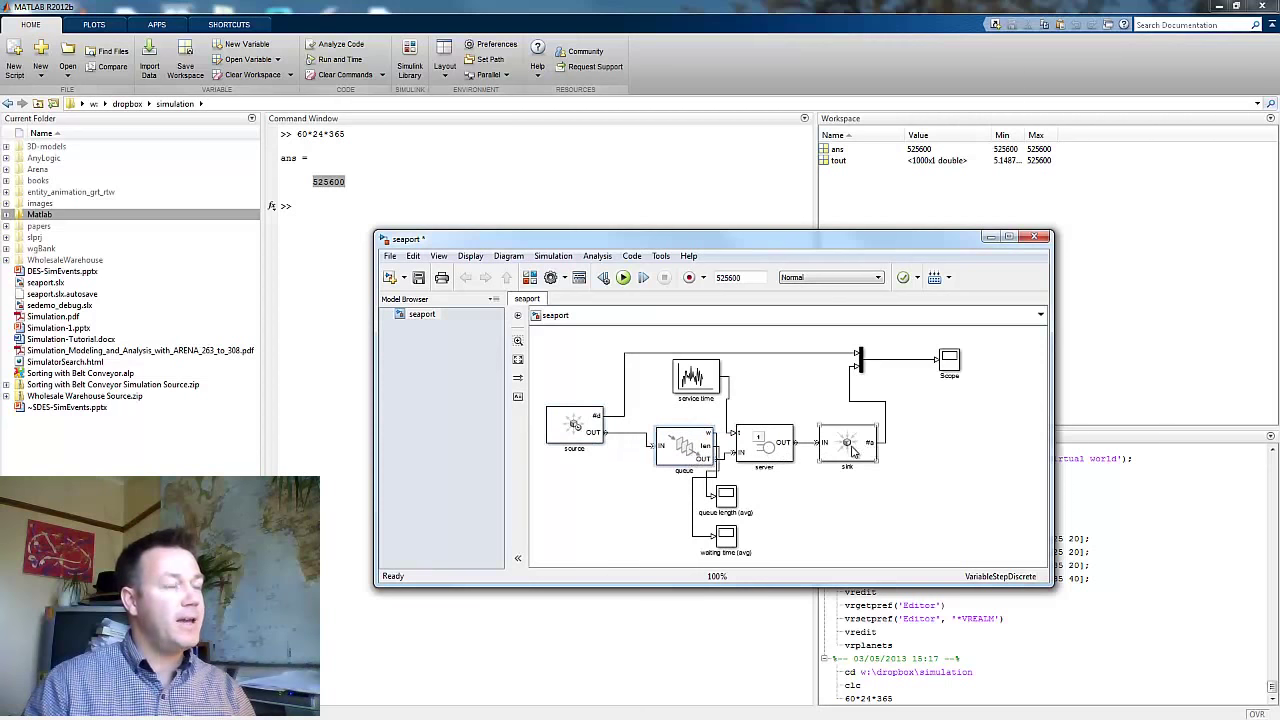
drag(855, 448, 937, 448)
drag(787, 450, 857, 450)
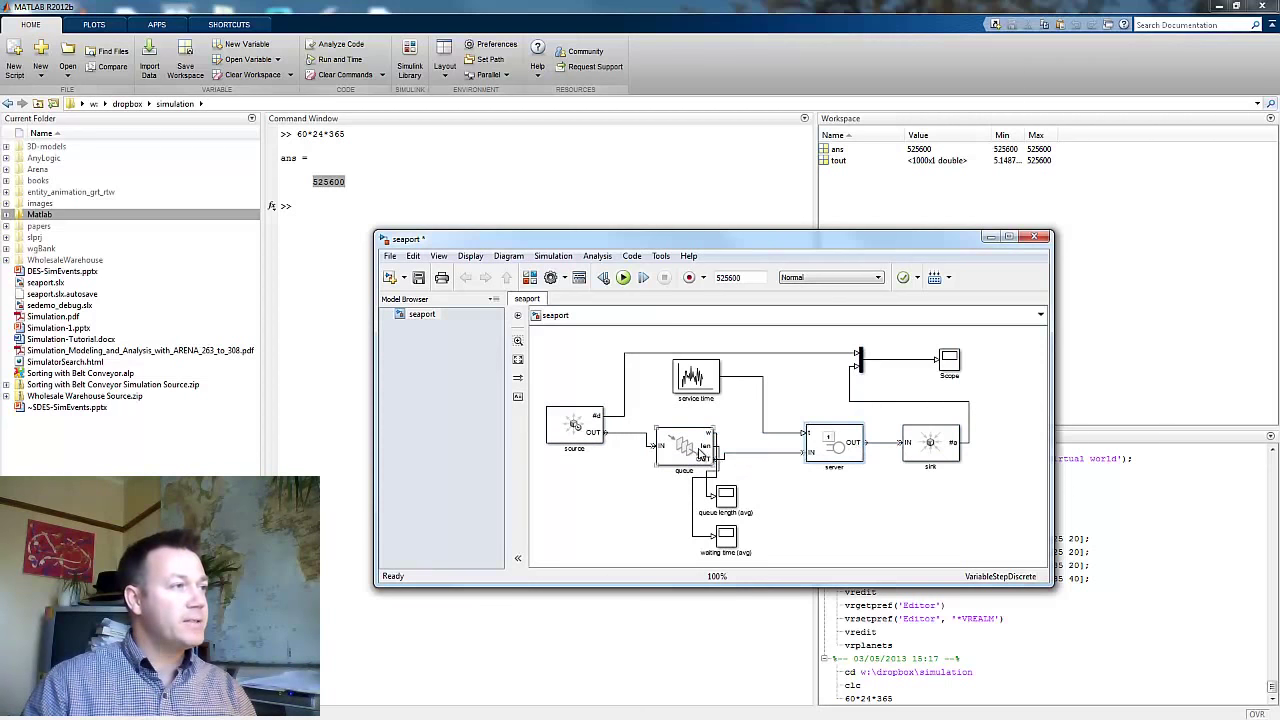
drag(705, 458, 715, 458)
drag(737, 500, 780, 505)
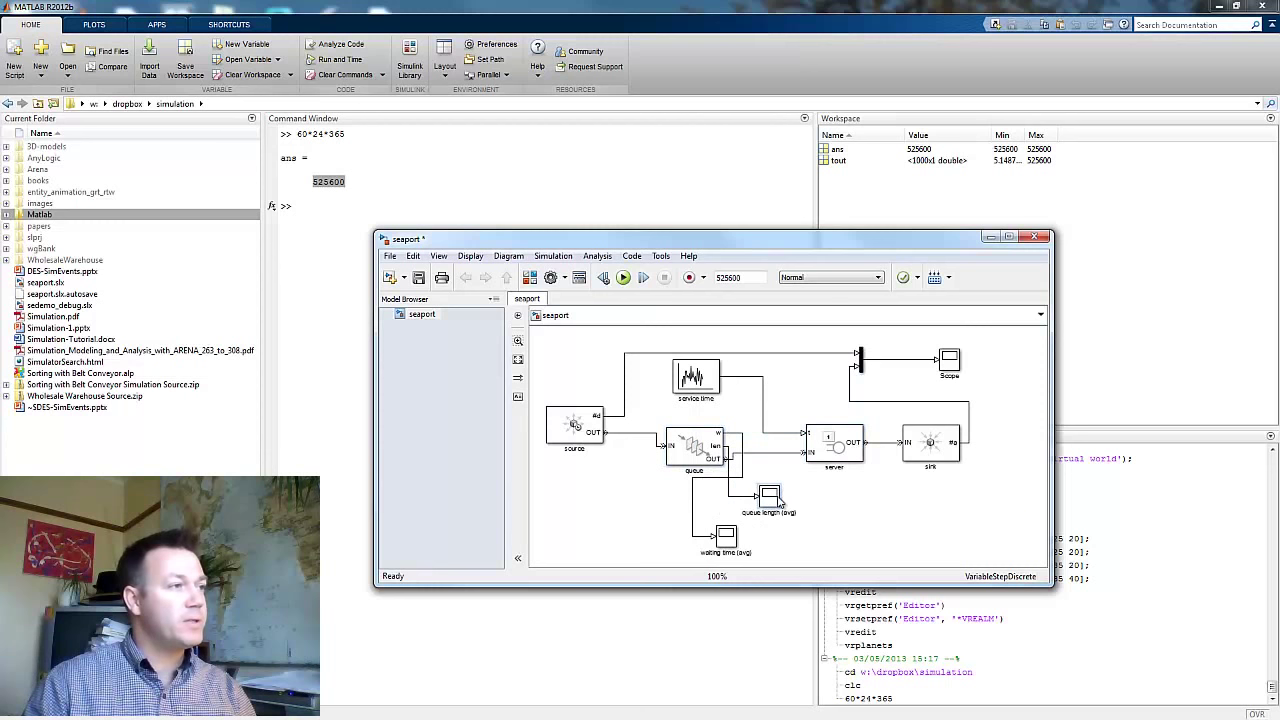
drag(733, 540, 786, 543)
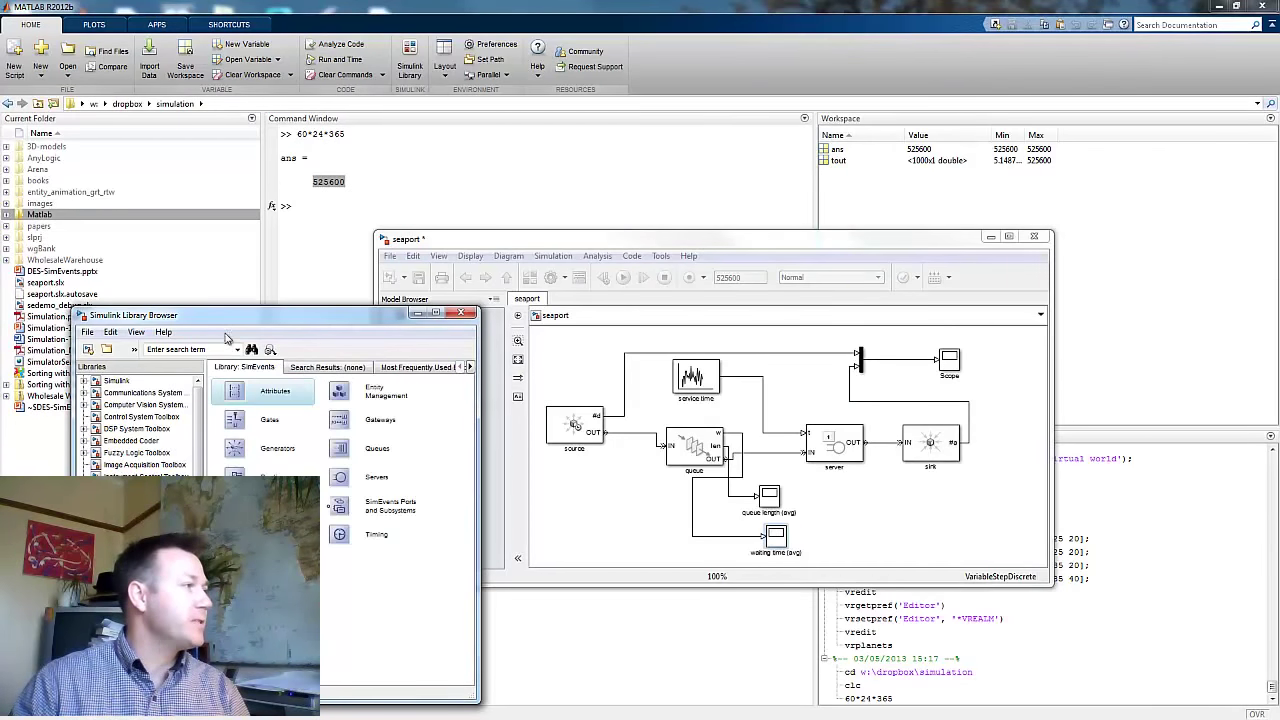
Step: Add a Start Timer block from the SimEvents Timing library below the source-queue connection, and shrink it to fit
drag(243, 318, 249, 213)
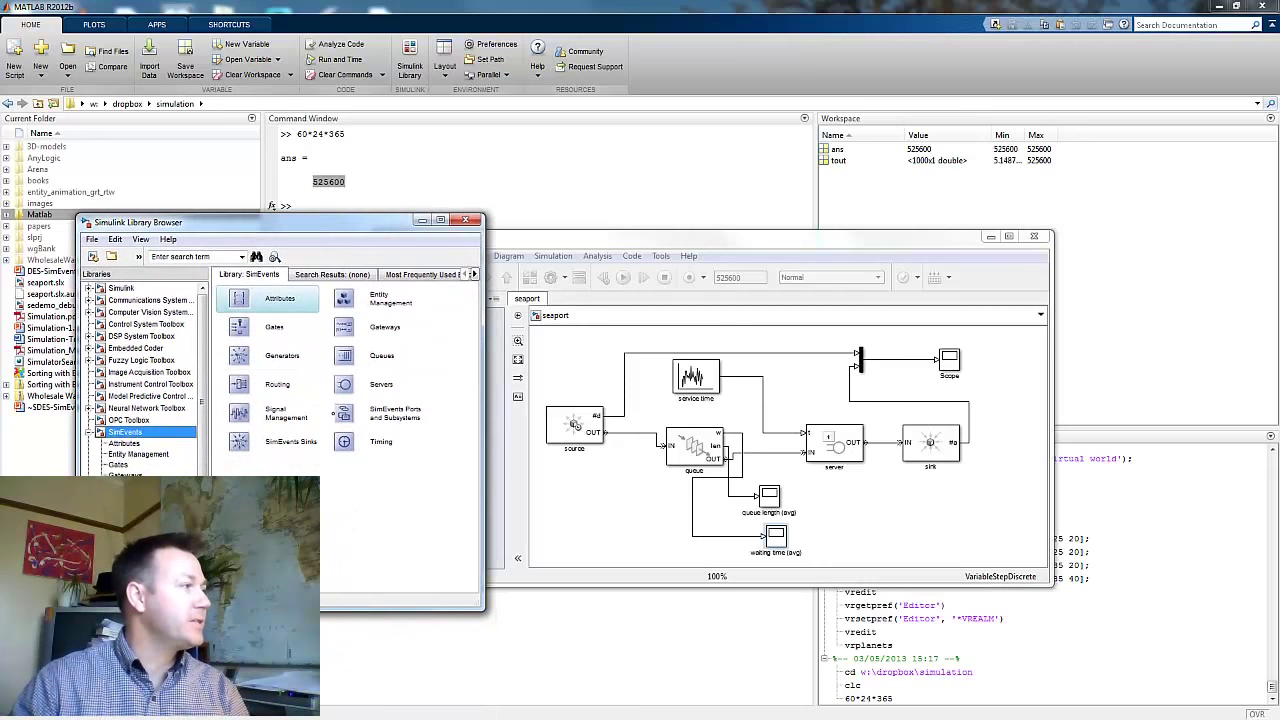
click(352, 445)
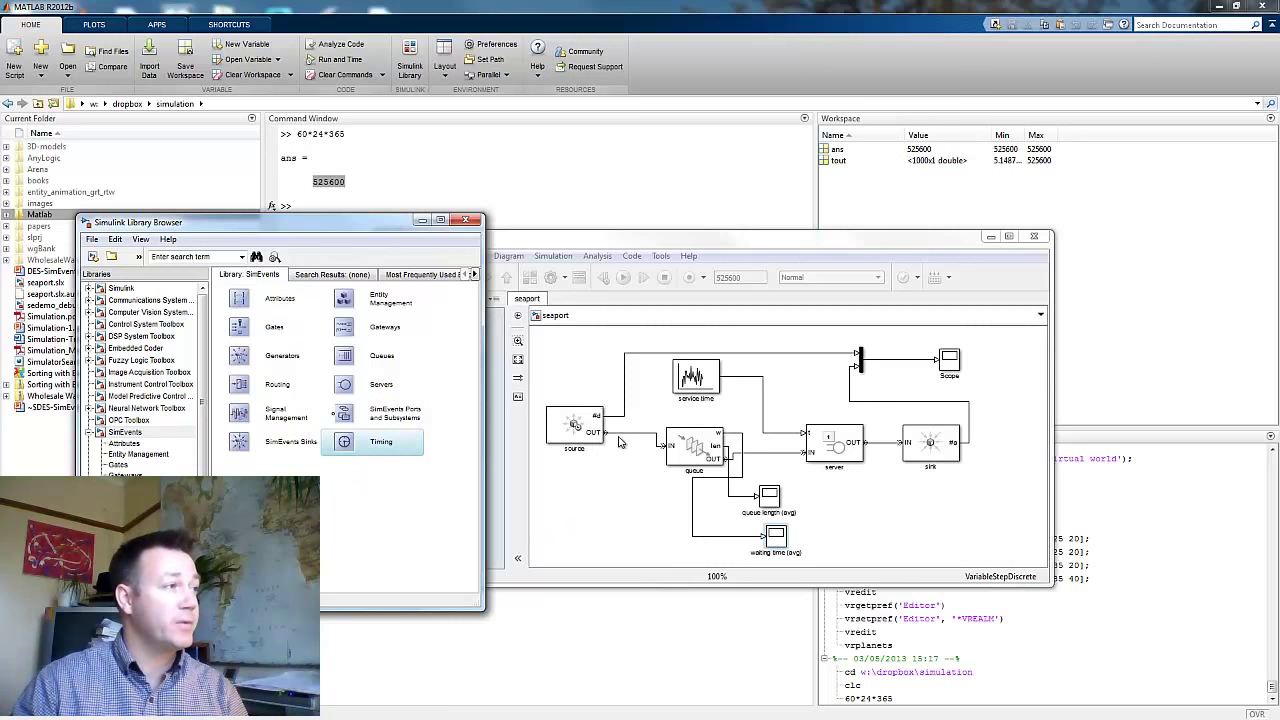
double_click(378, 450)
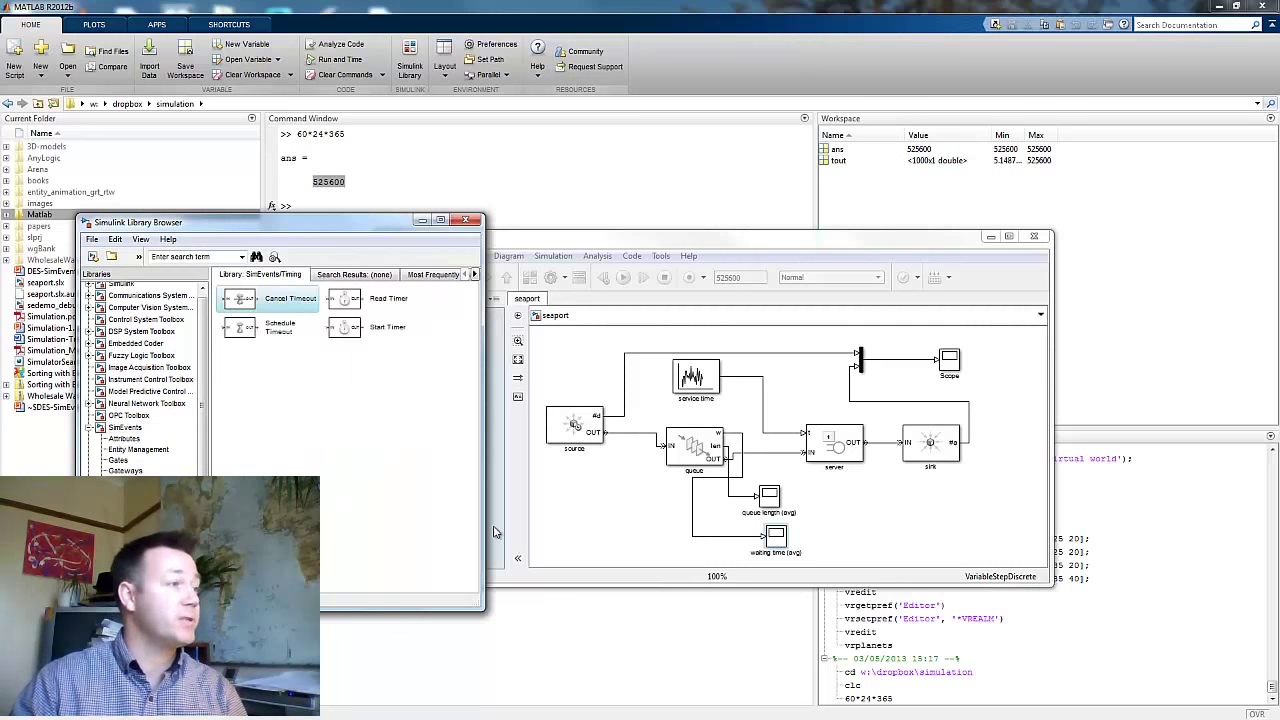
drag(362, 336, 624, 490)
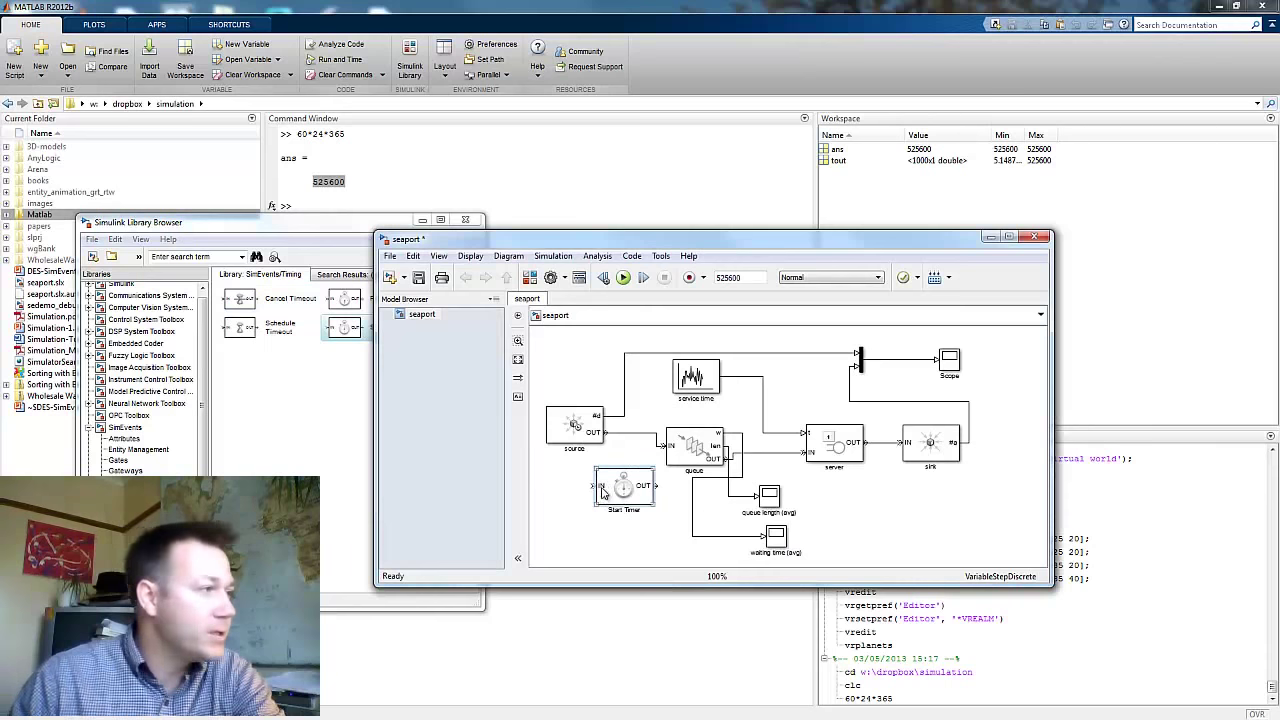
drag(596, 468, 624, 478)
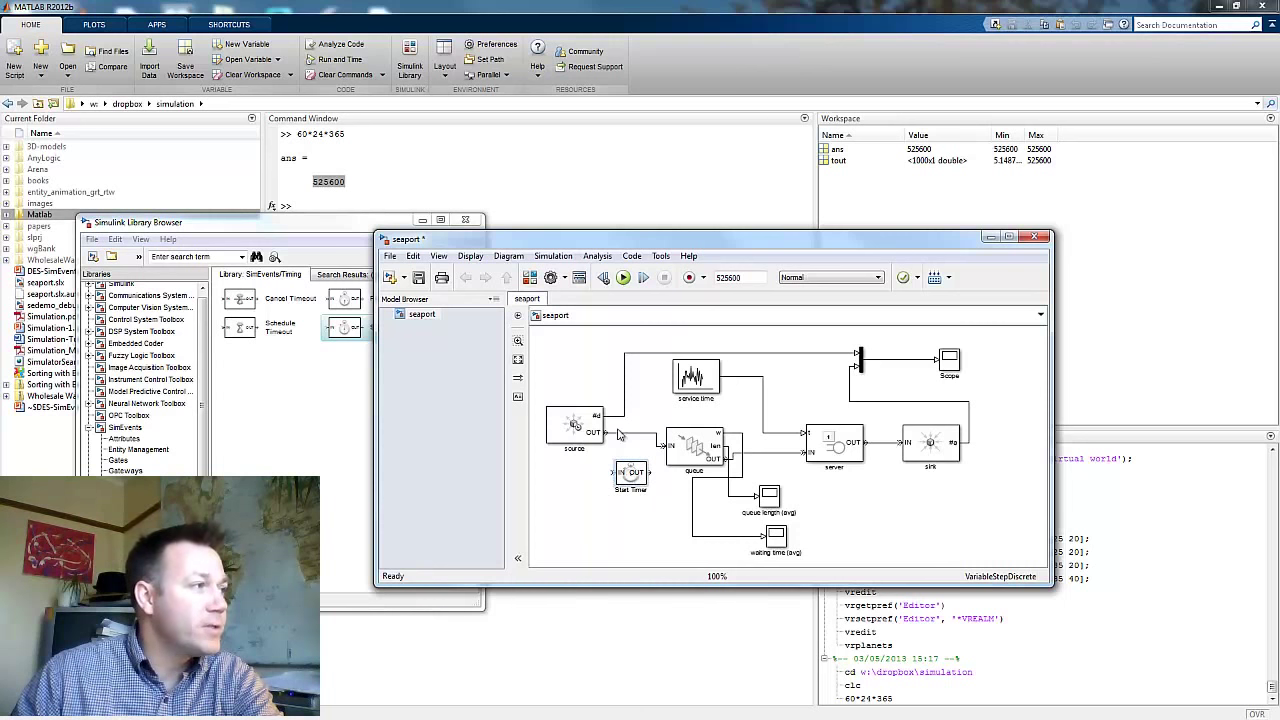
Step: Delete the direct source-to-queue line, and route the source output through the Start Timer into the queue
click(621, 434)
key(Delete)
drag(604, 432, 612, 475)
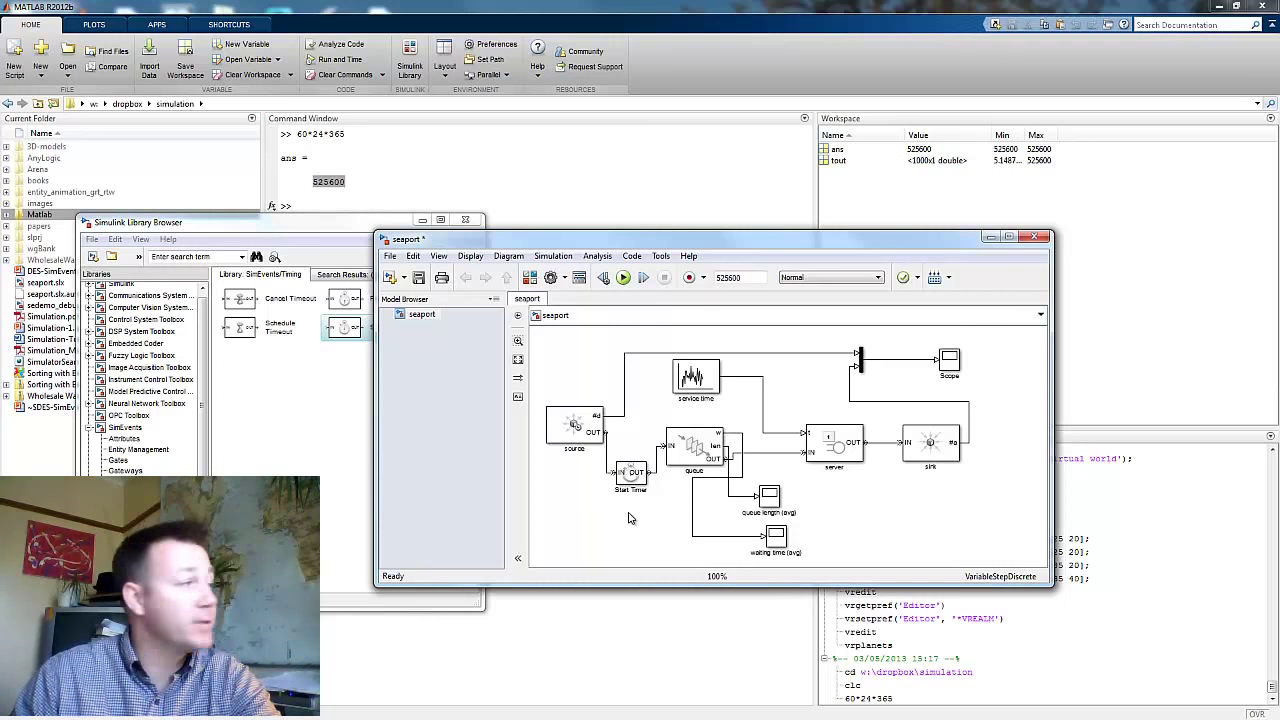
Step: Insert a compact Read Timer block between the queue and the server, replacing their direct connection
click(357, 232)
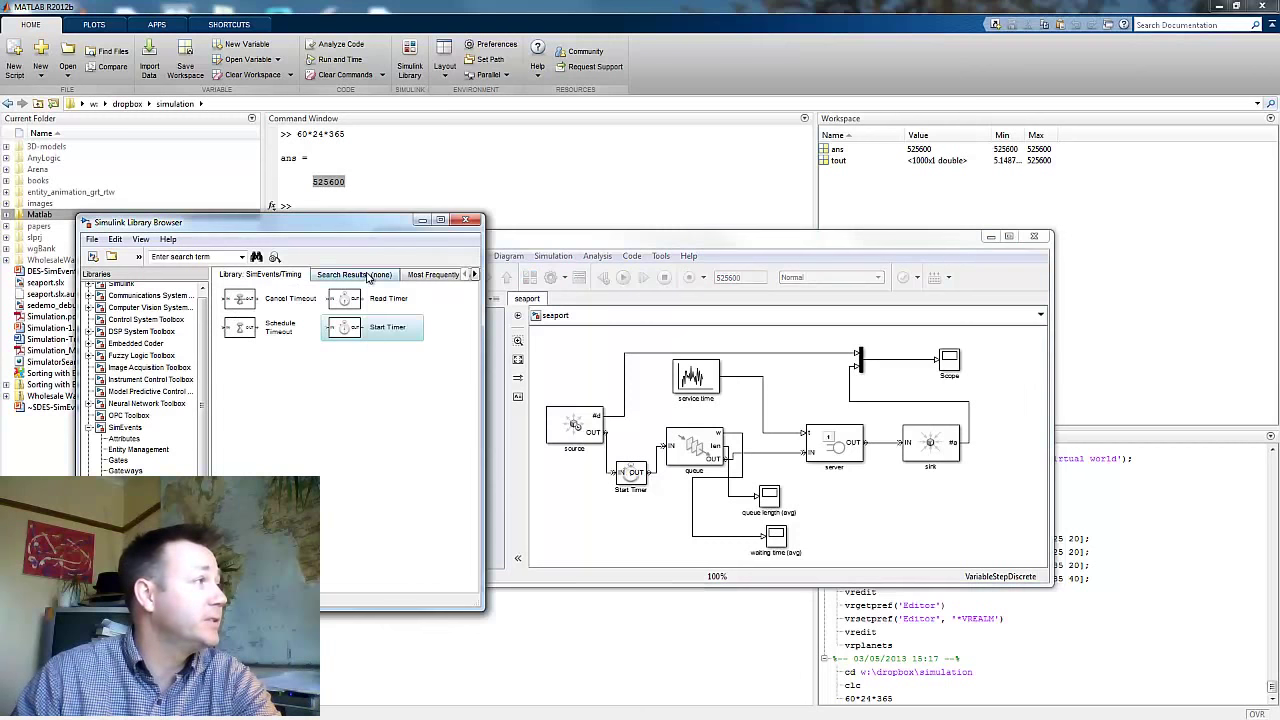
click(364, 302)
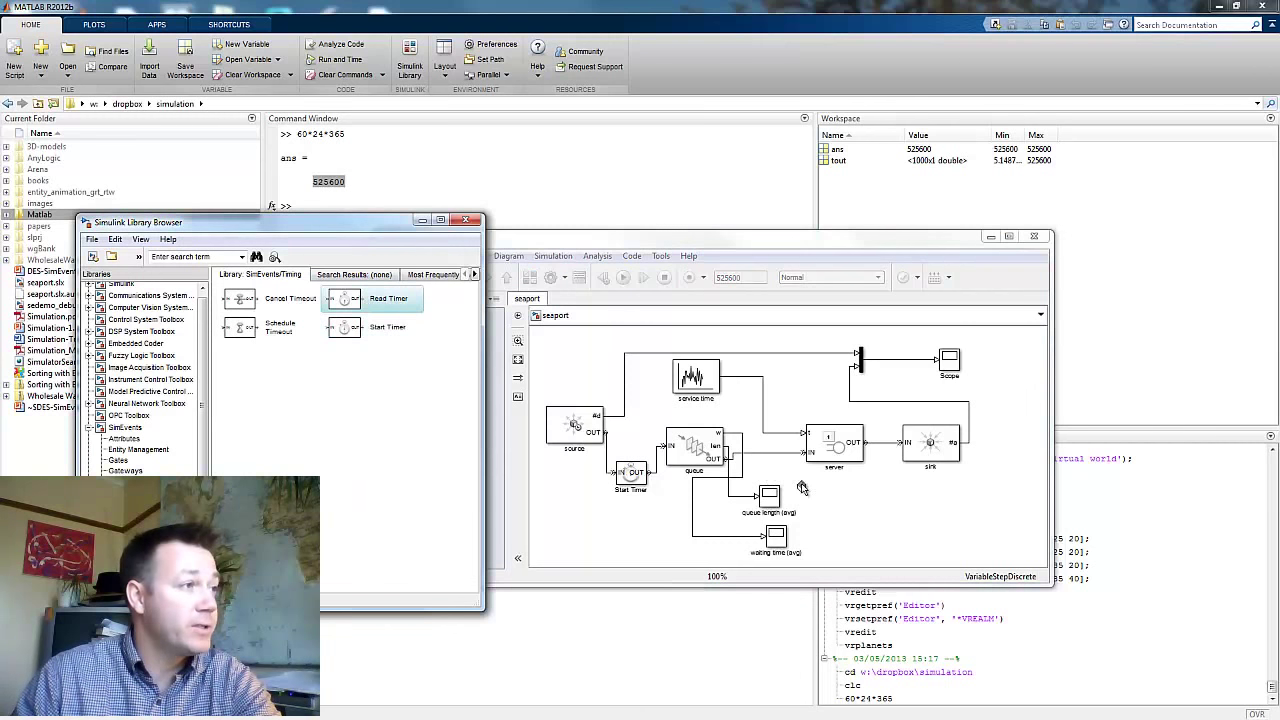
drag(802, 487, 806, 487)
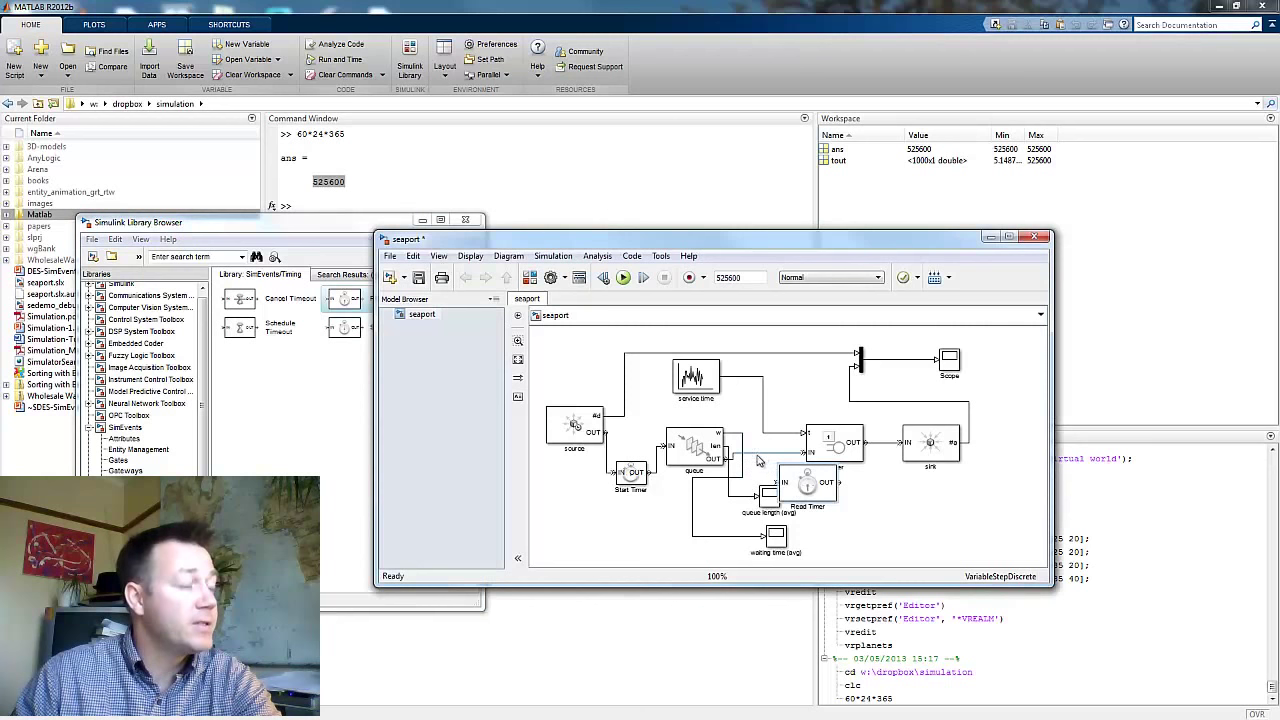
click(758, 454)
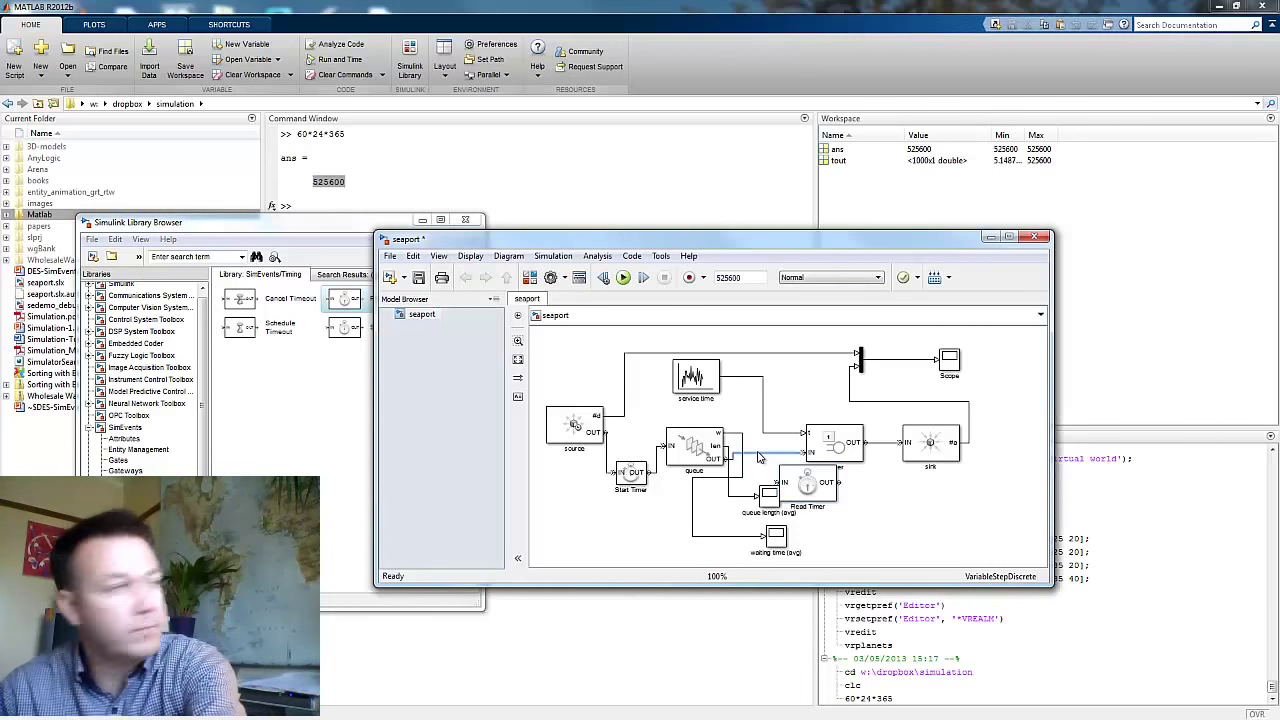
key(Delete)
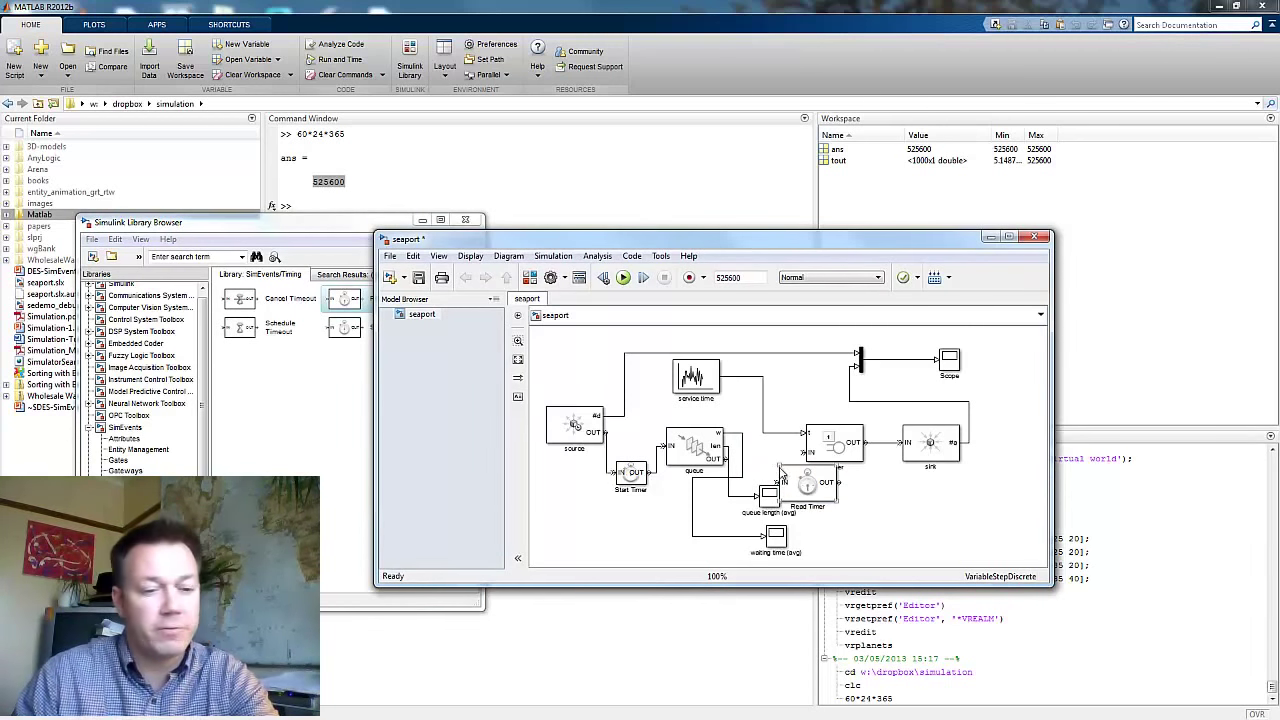
drag(786, 475, 752, 452)
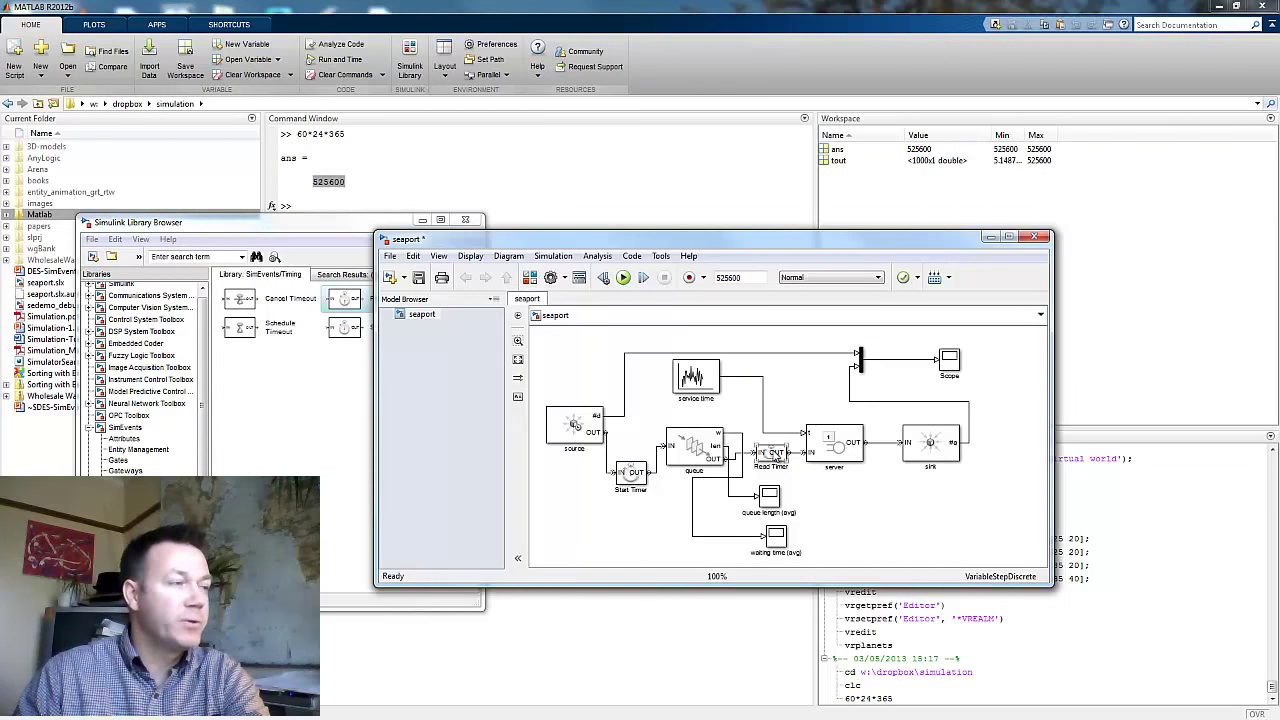
Step: Enable the elapsed time (et) statistic on the Read Timer block, and apply the change
double_click(775, 455)
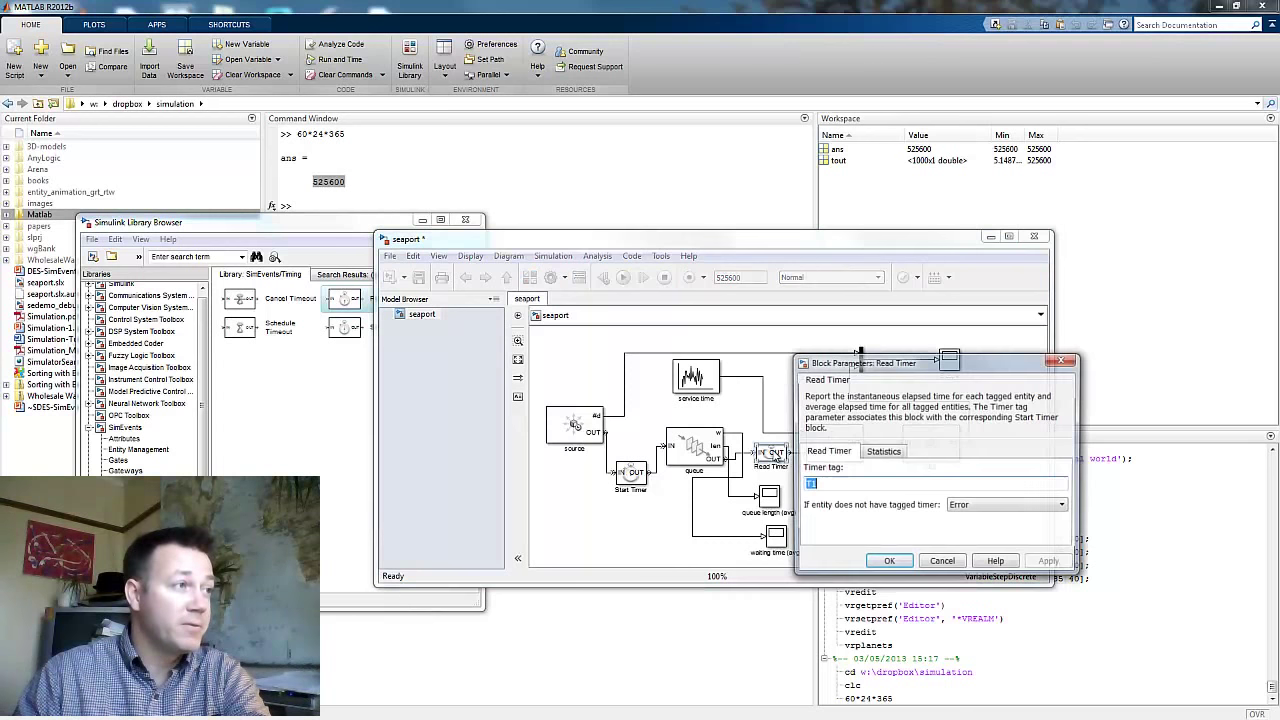
click(881, 451)
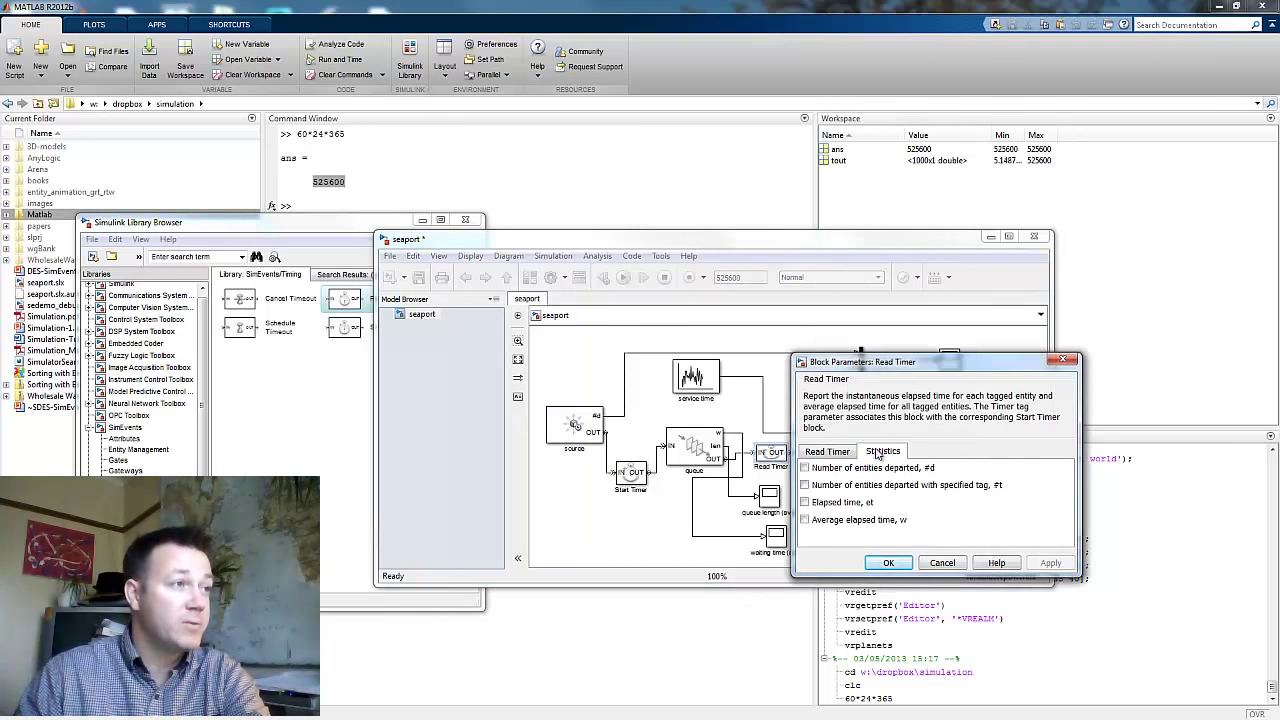
click(806, 502)
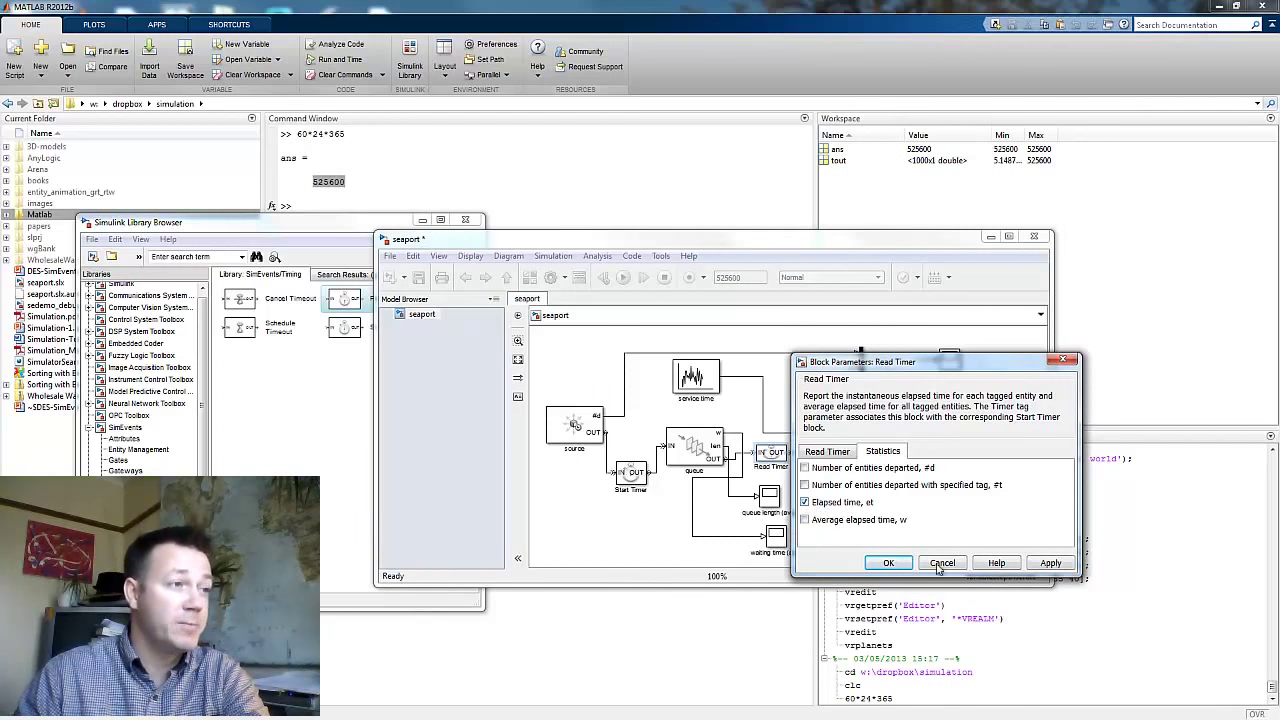
click(1052, 566)
click(889, 564)
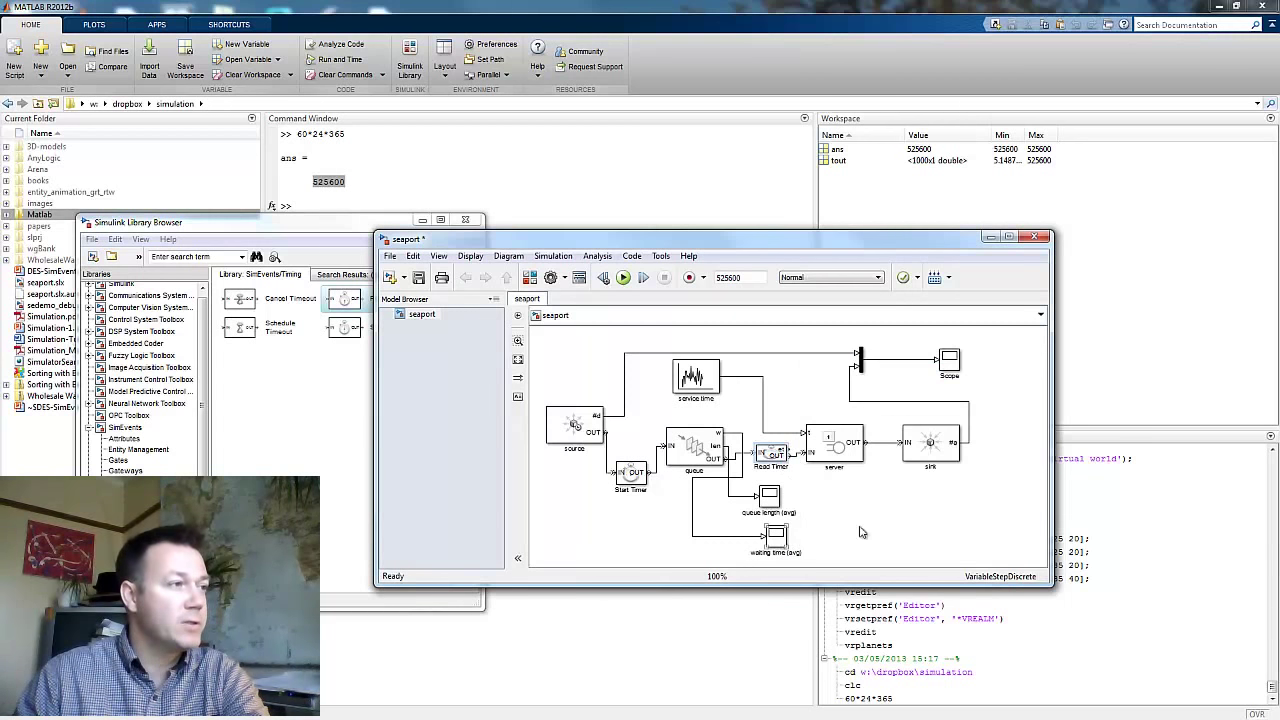
Step: Duplicate the average waiting time scope onto the Read Timer's et output, name the copy "waiting time", and save the model
drag(785, 541, 866, 530)
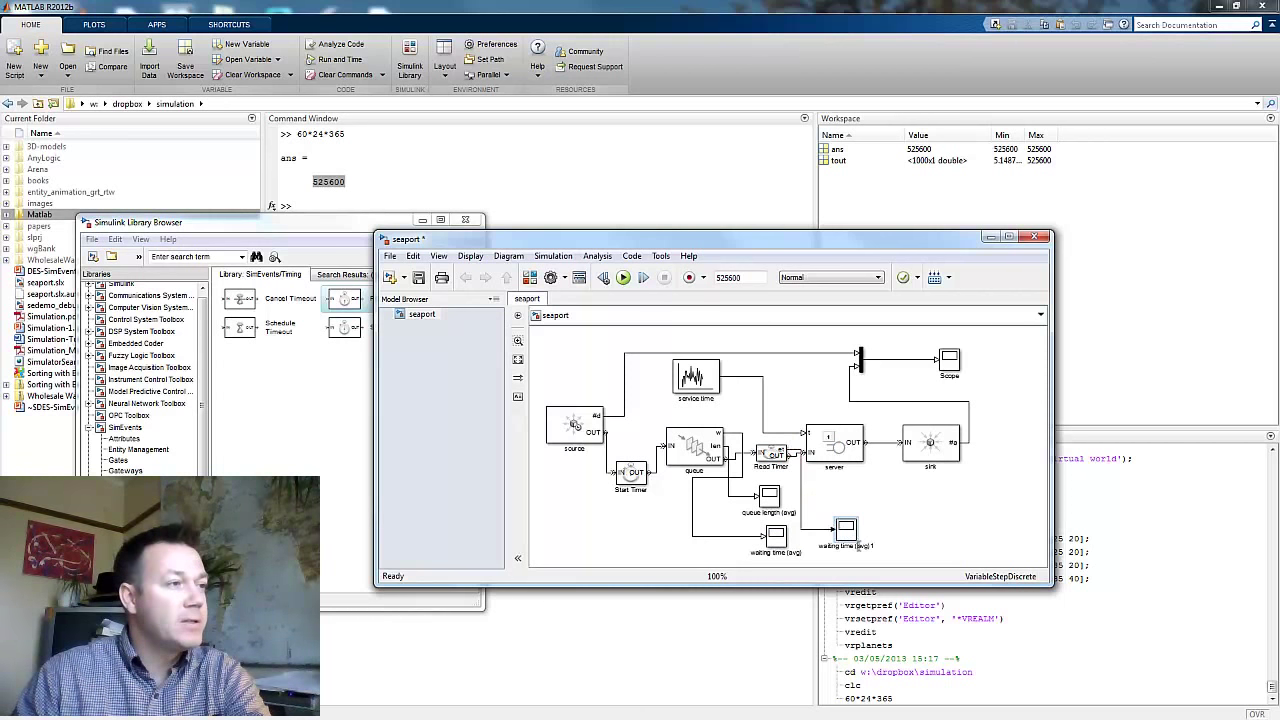
double_click(859, 545)
key(Delete)
key(Delete)
key(Delete)
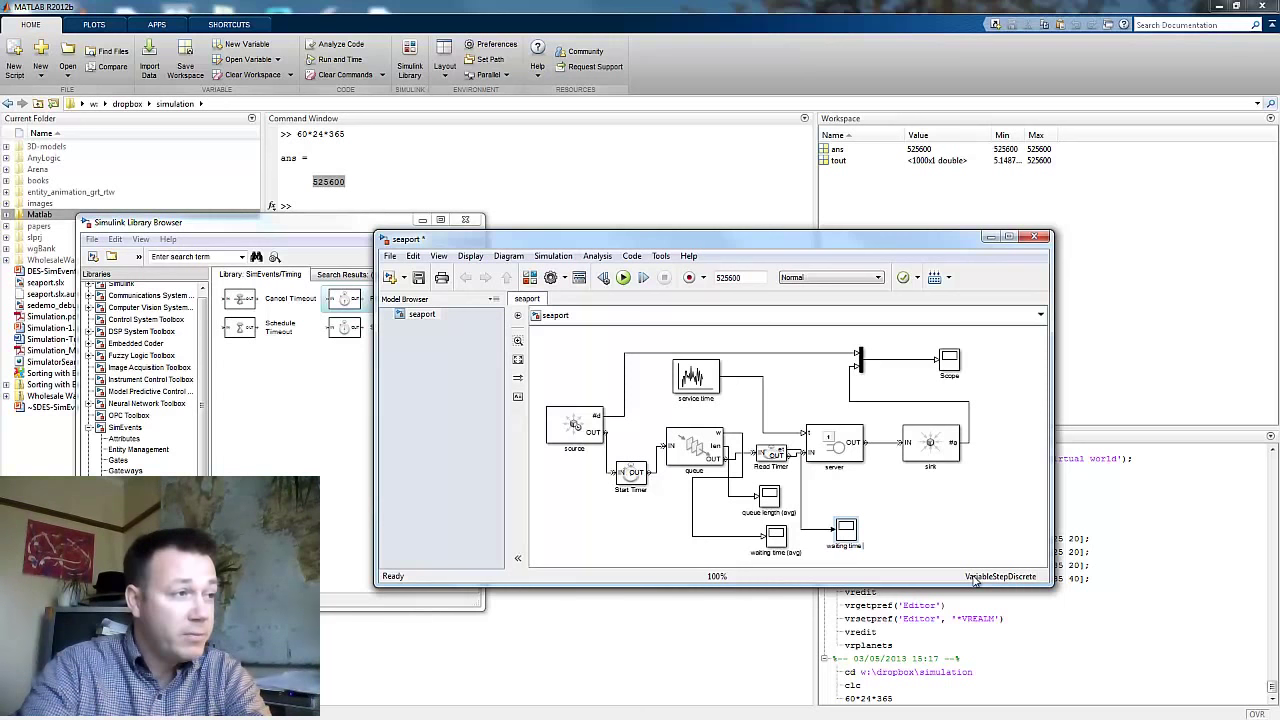
click(891, 541)
click(419, 278)
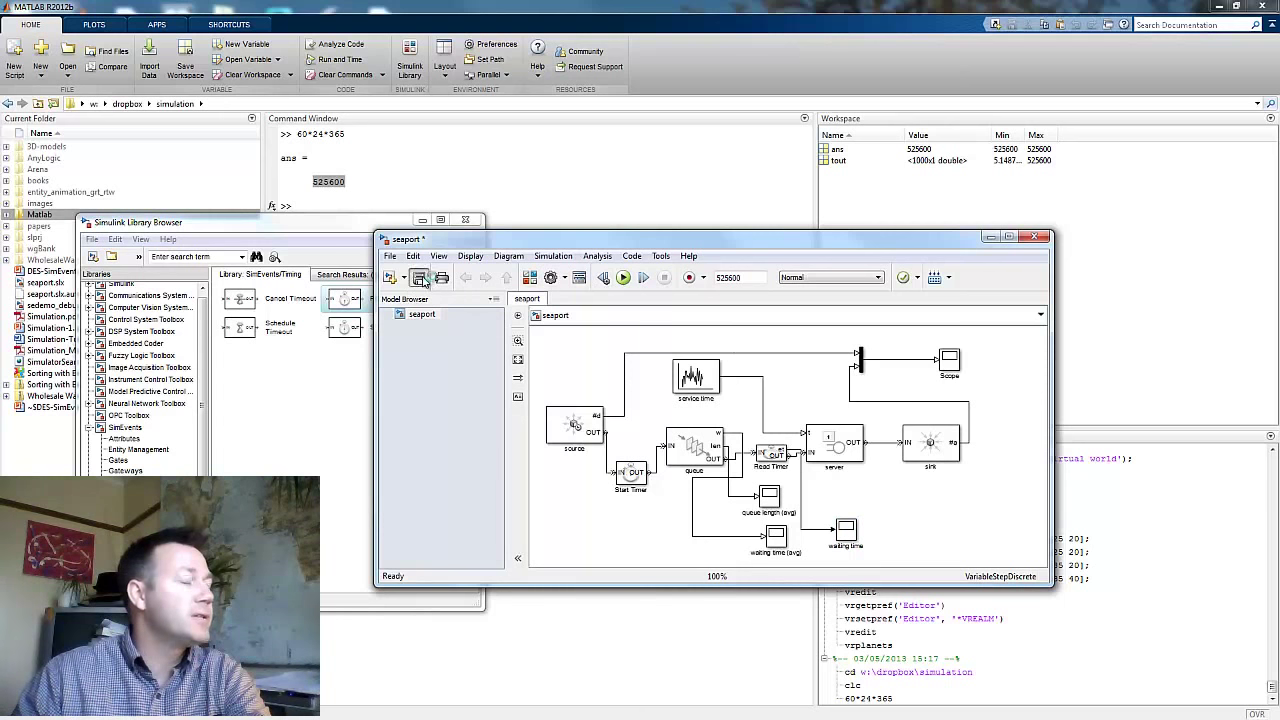
Step: Run the simulation and examine the individual waits up close in the waiting time scope, autoscaling its plot first
click(623, 278)
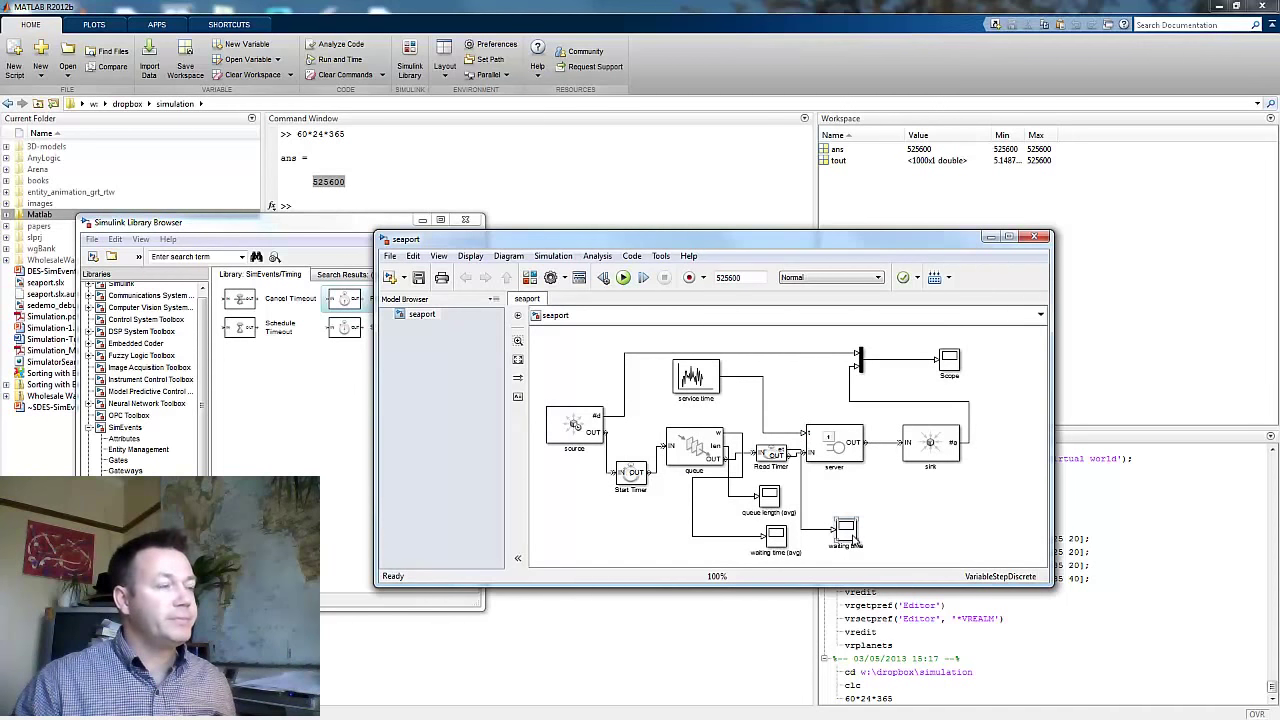
double_click(850, 538)
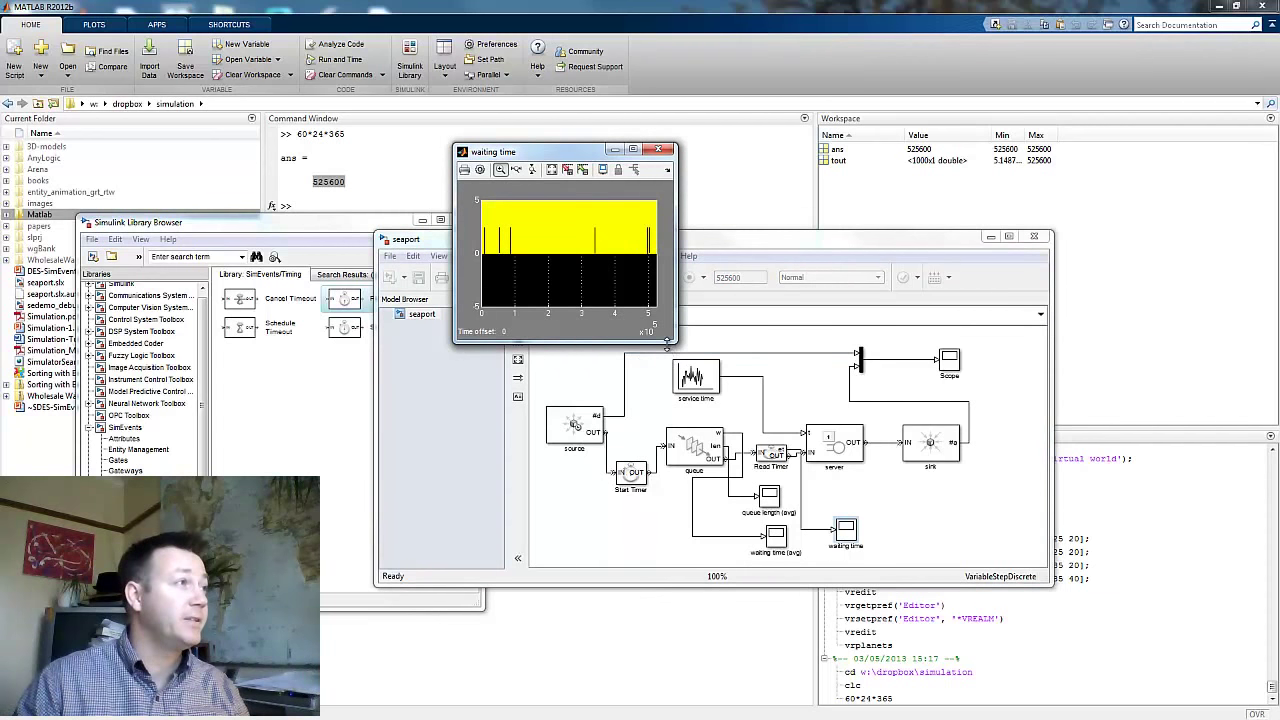
click(552, 171)
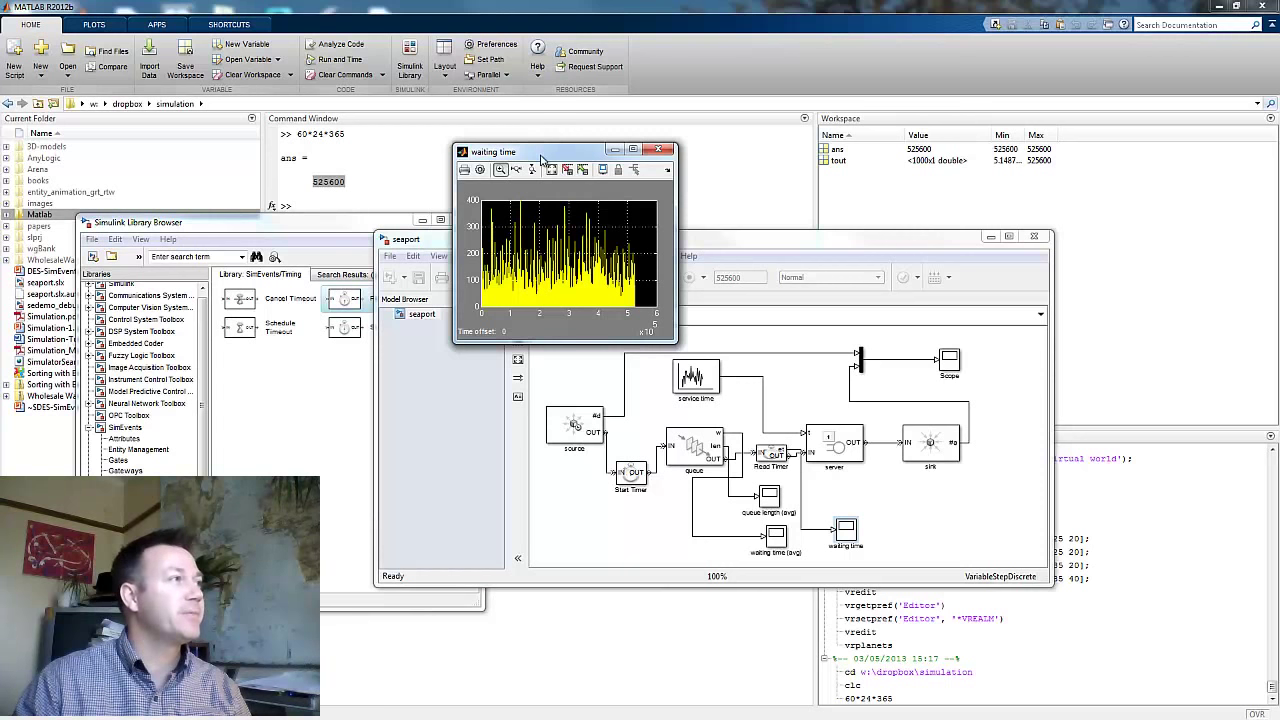
drag(541, 158, 770, 175)
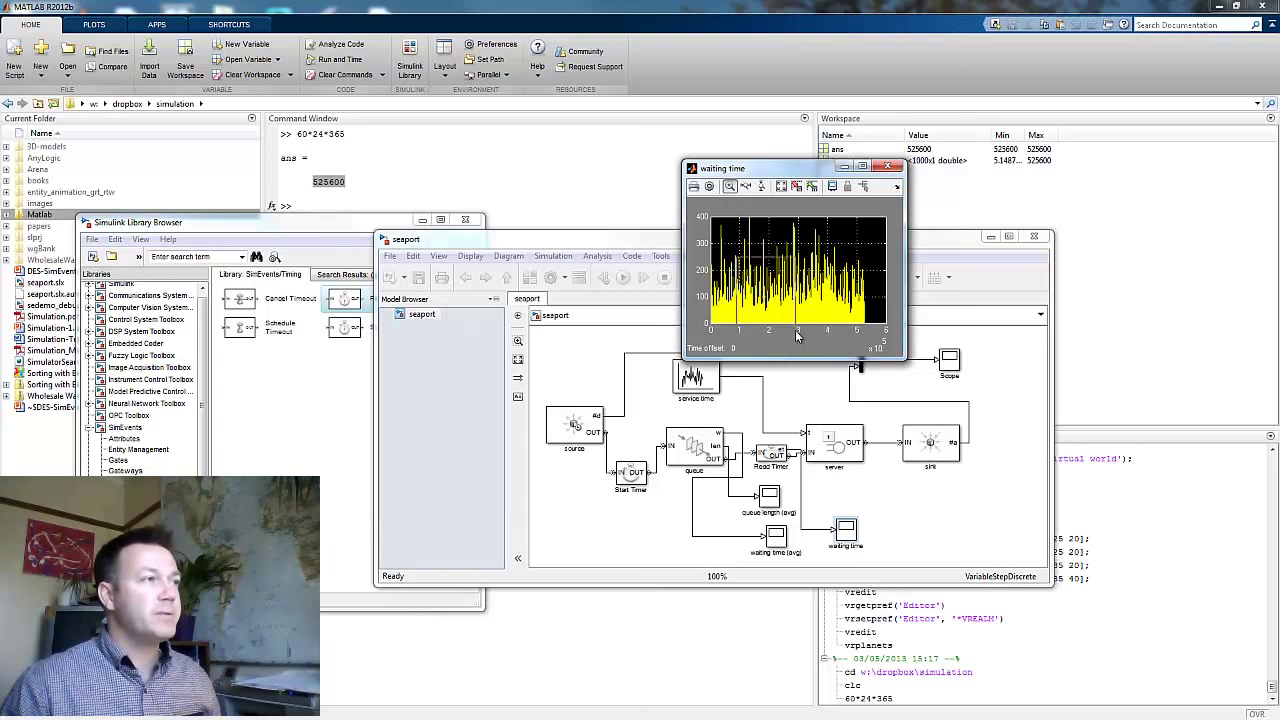
drag(790, 326, 736, 257)
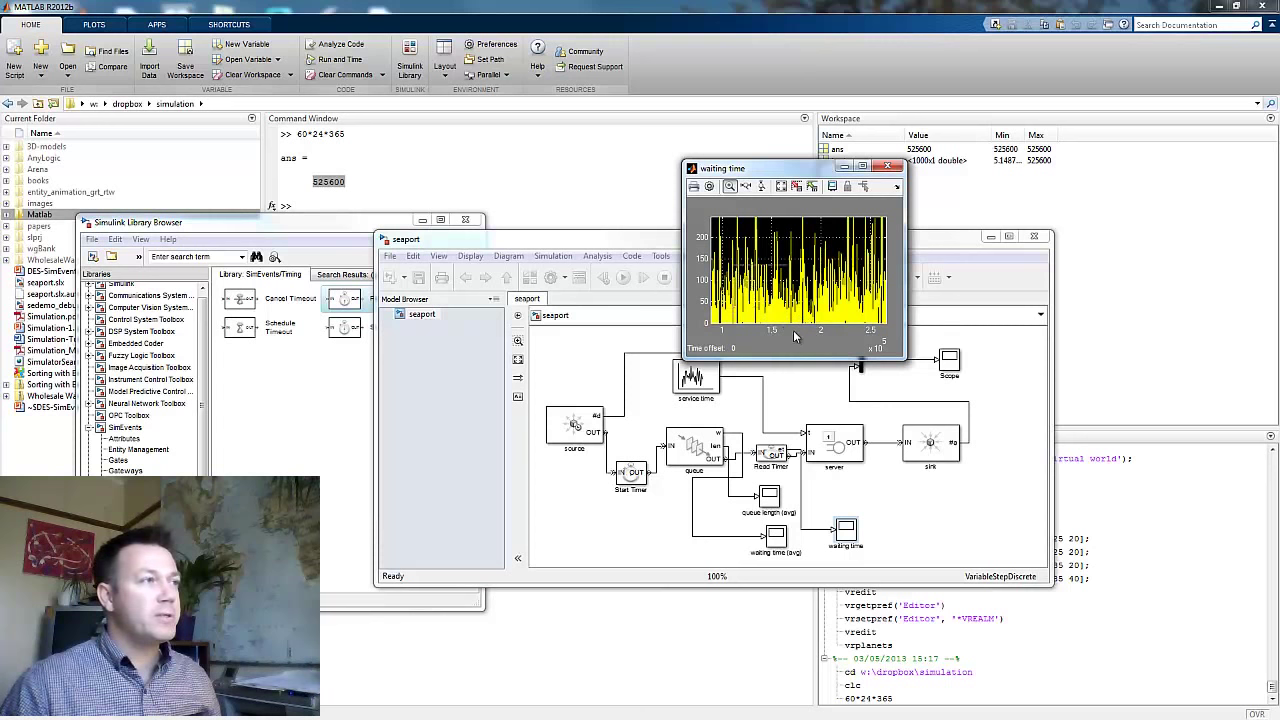
drag(795, 337, 811, 345)
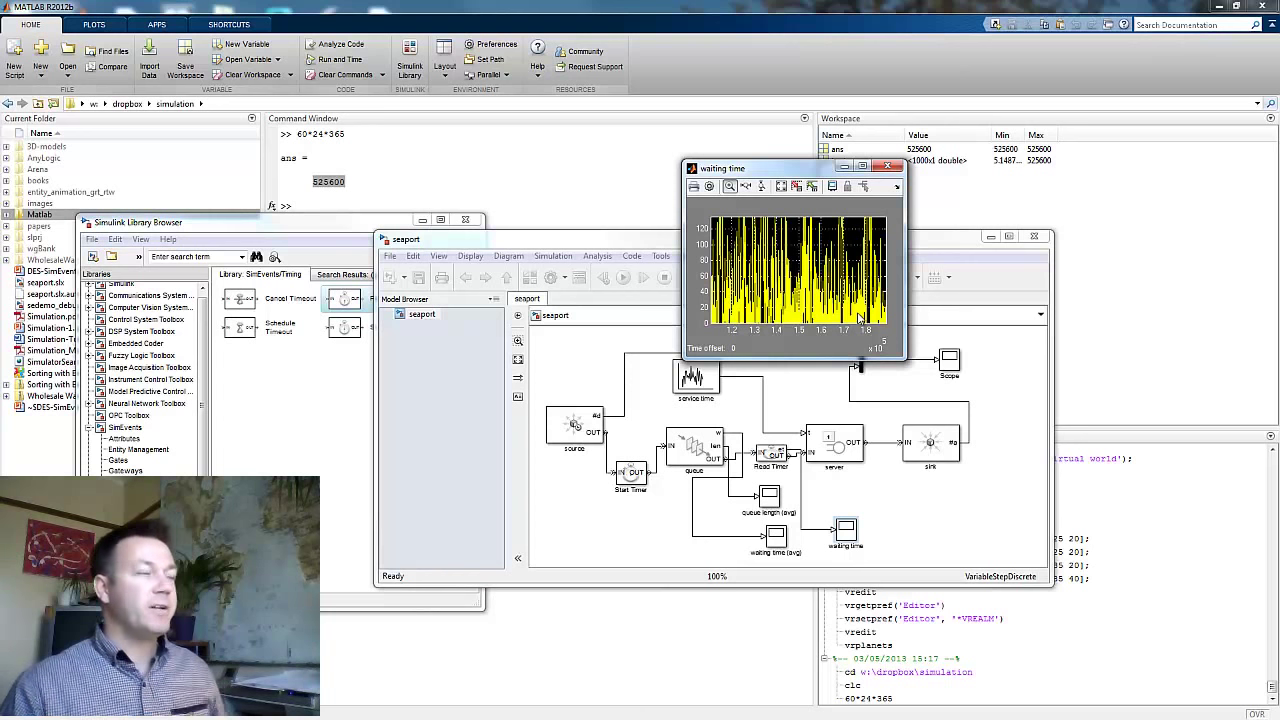
click(887, 170)
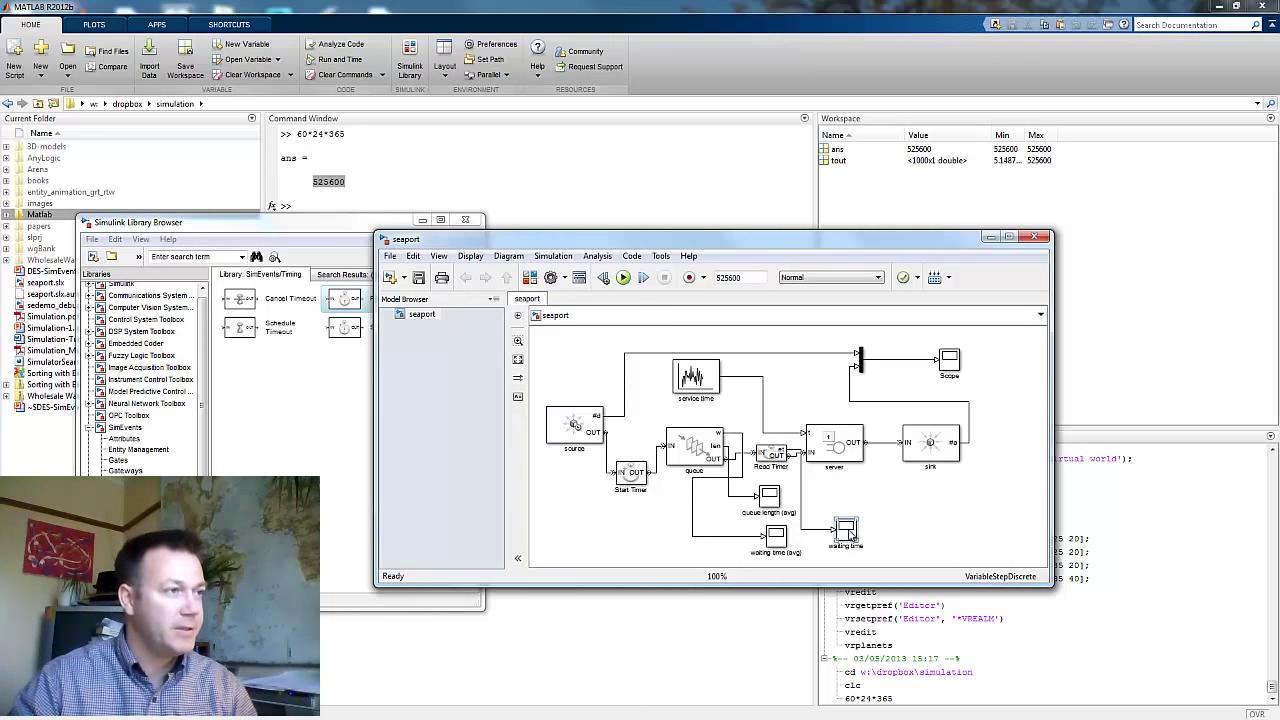
Step: Configure the waiting time scope to save its data to the workspace as variable w in Array format
double_click(847, 535)
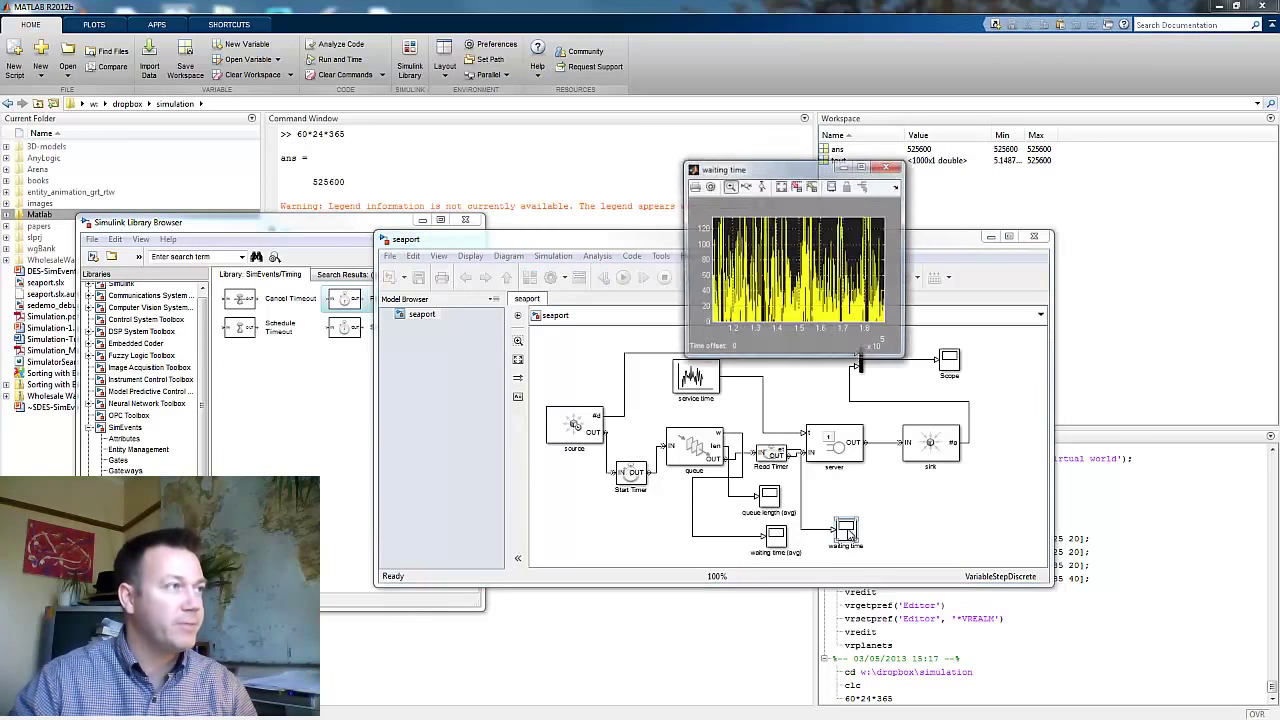
click(709, 186)
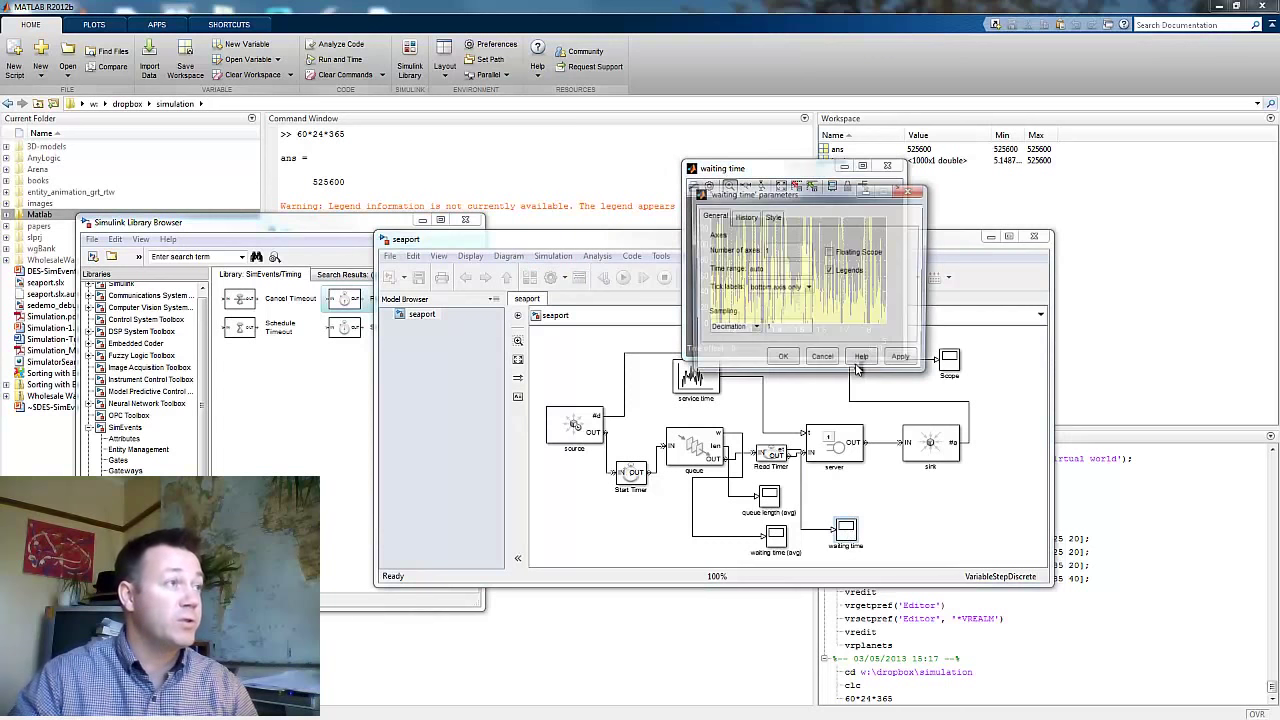
drag(766, 196, 931, 269)
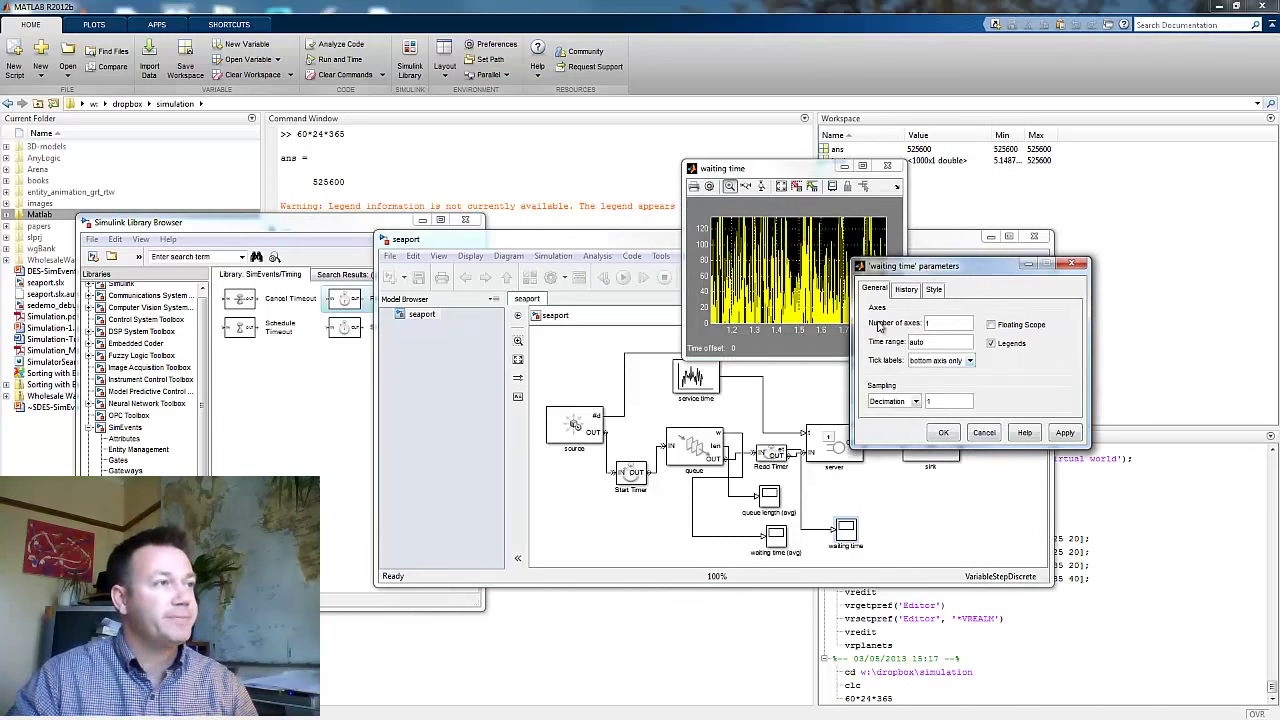
click(907, 291)
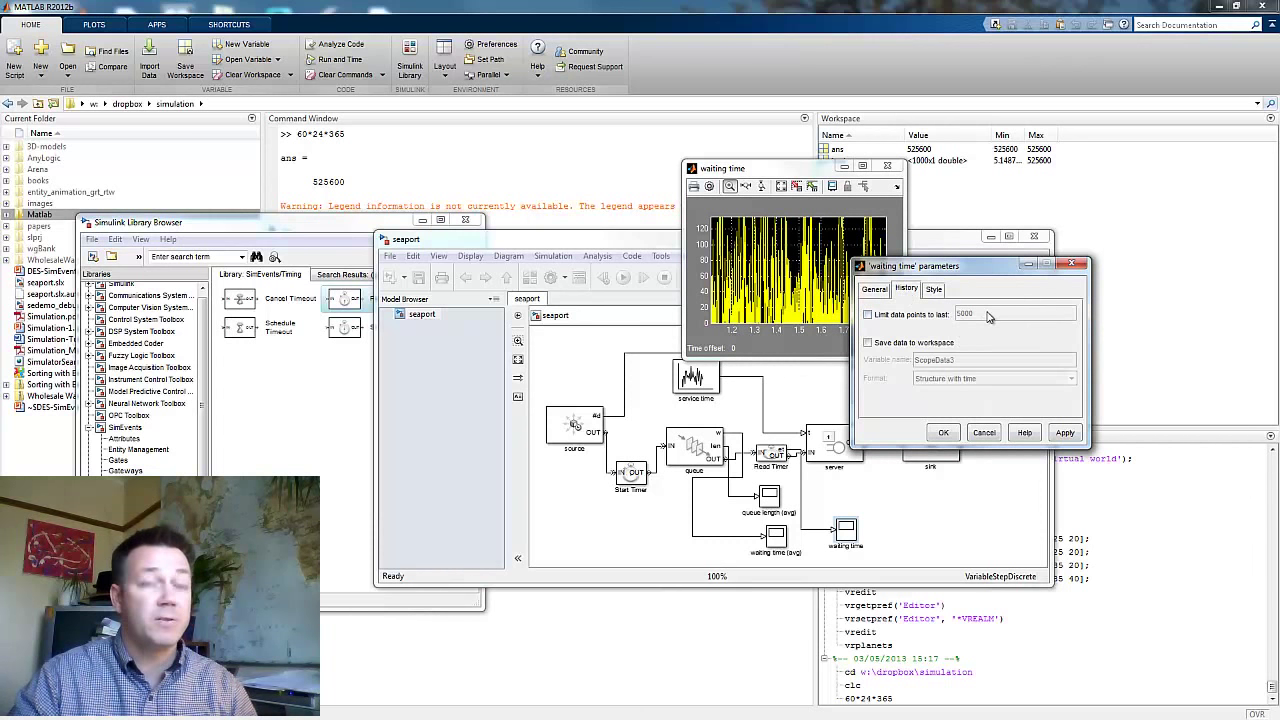
click(868, 343)
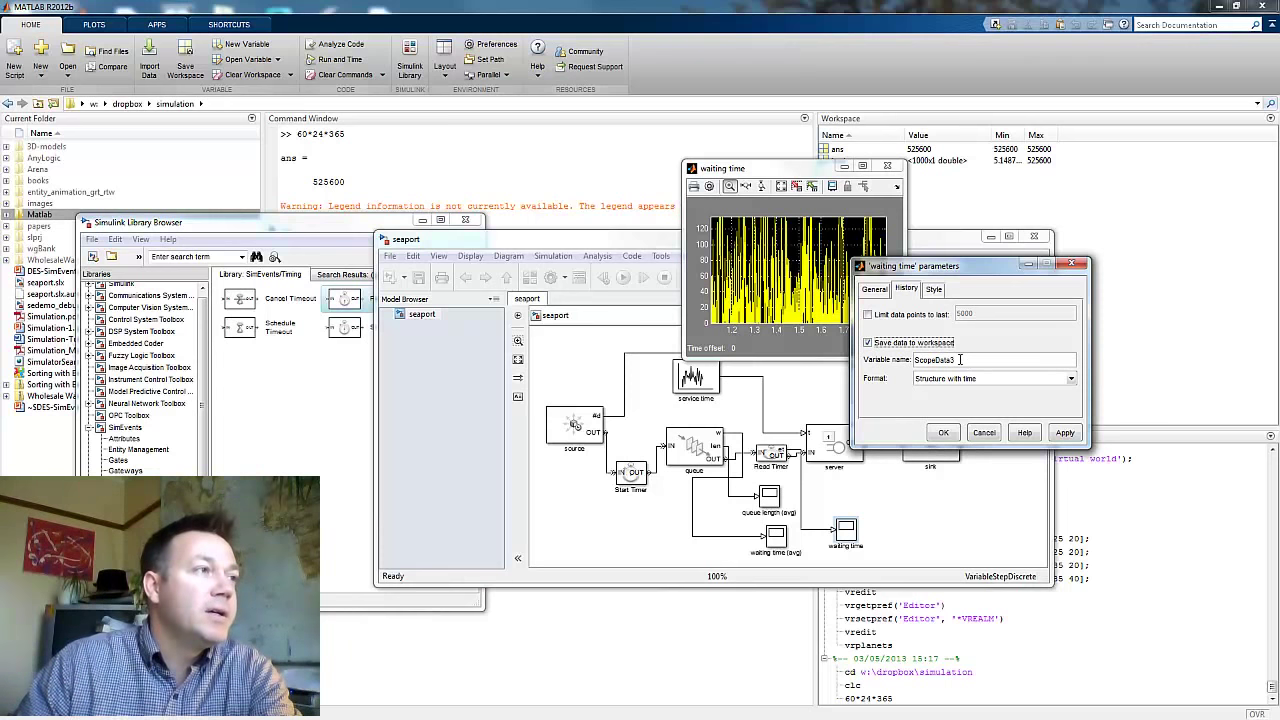
double_click(937, 360)
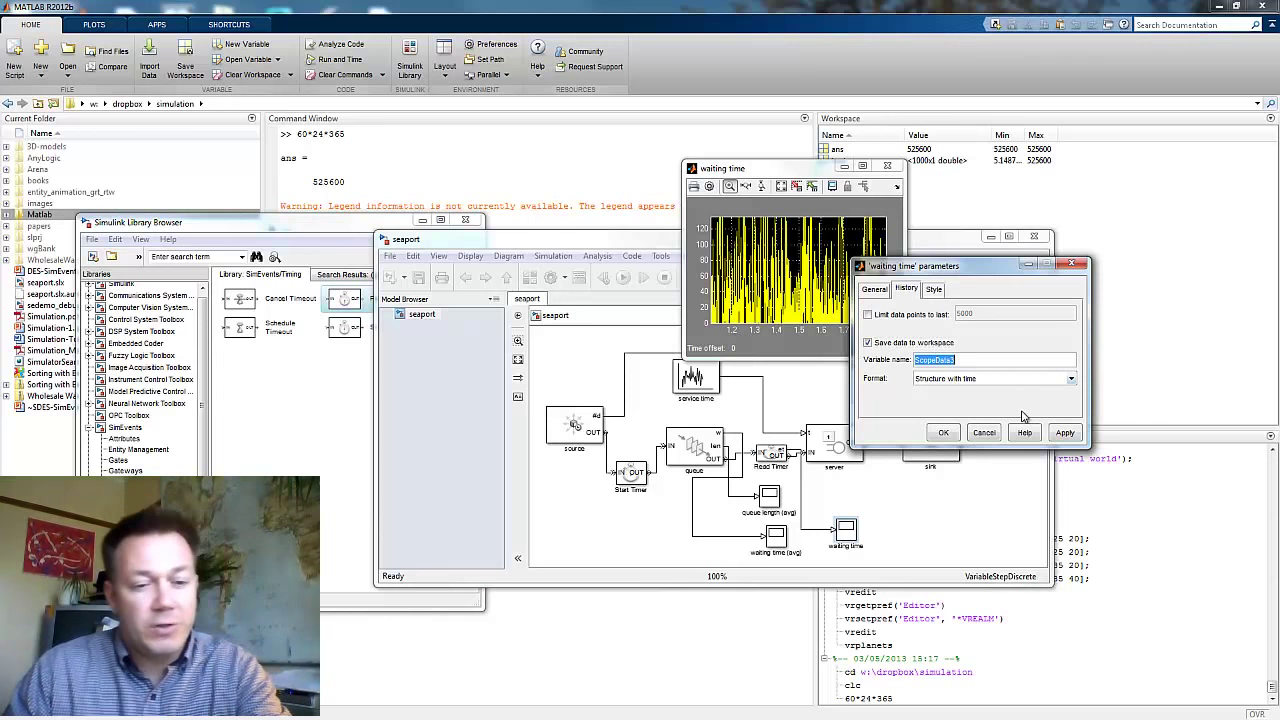
text(w)
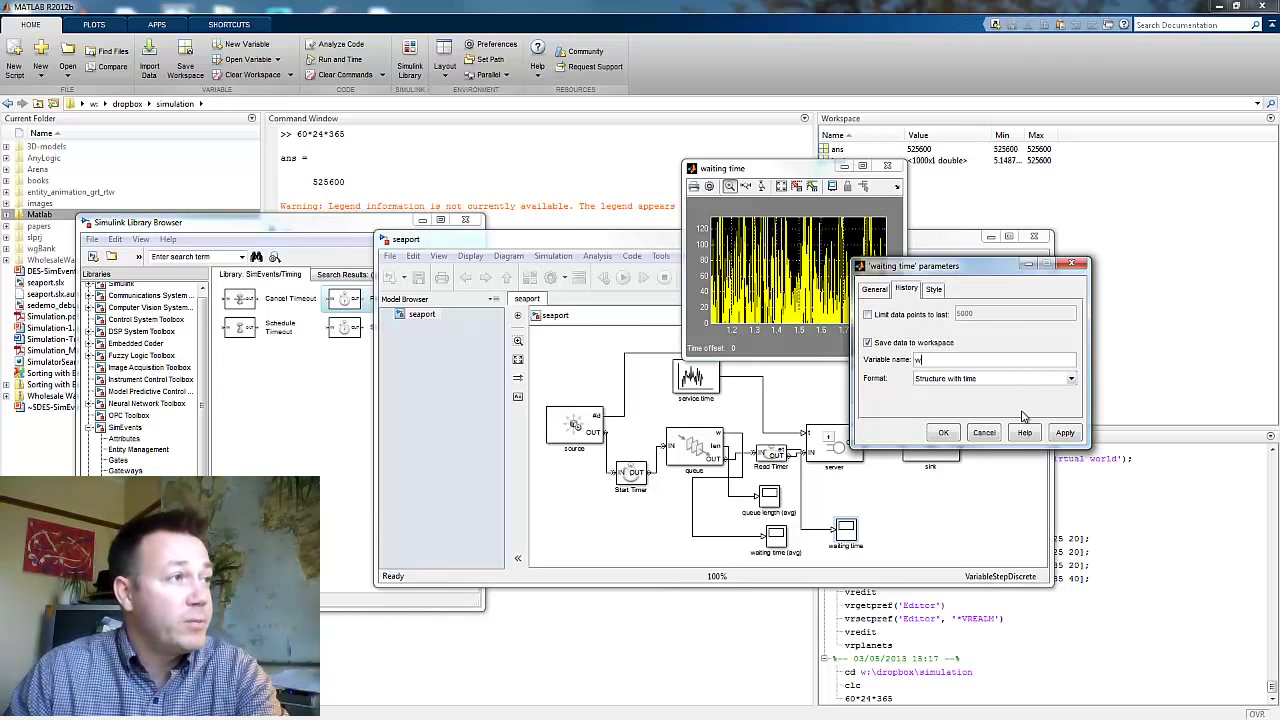
click(1072, 381)
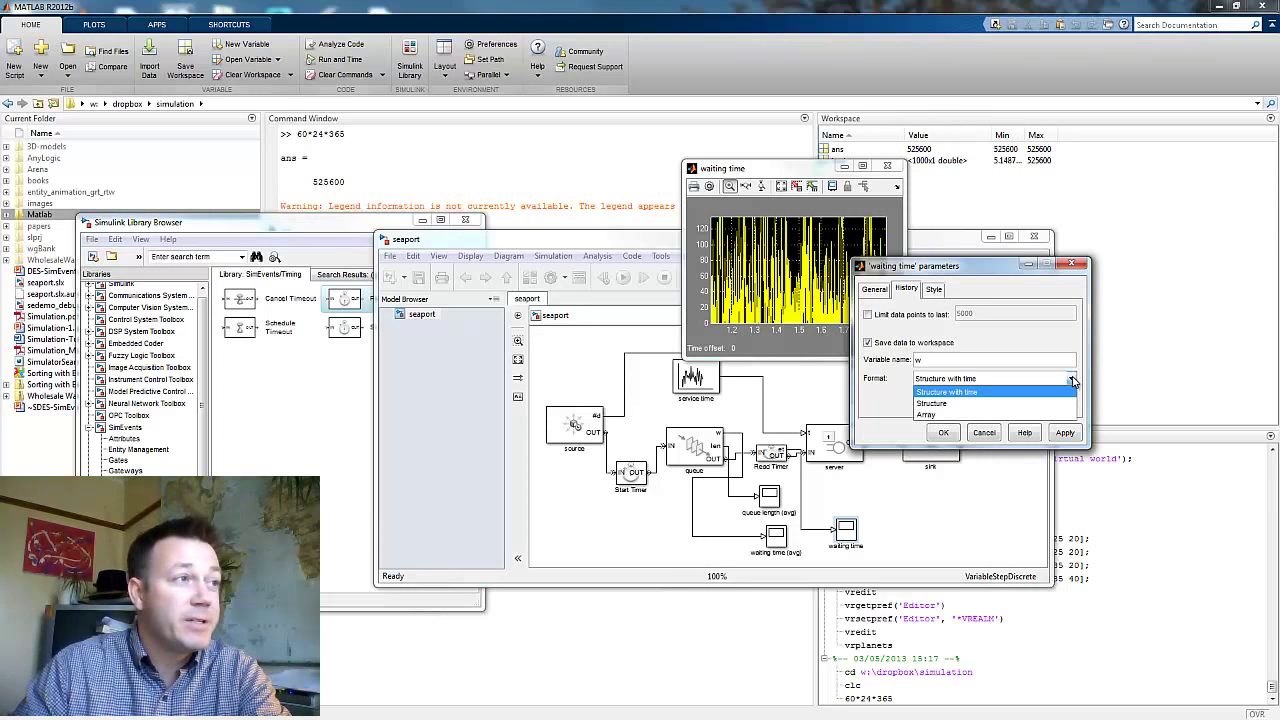
click(976, 415)
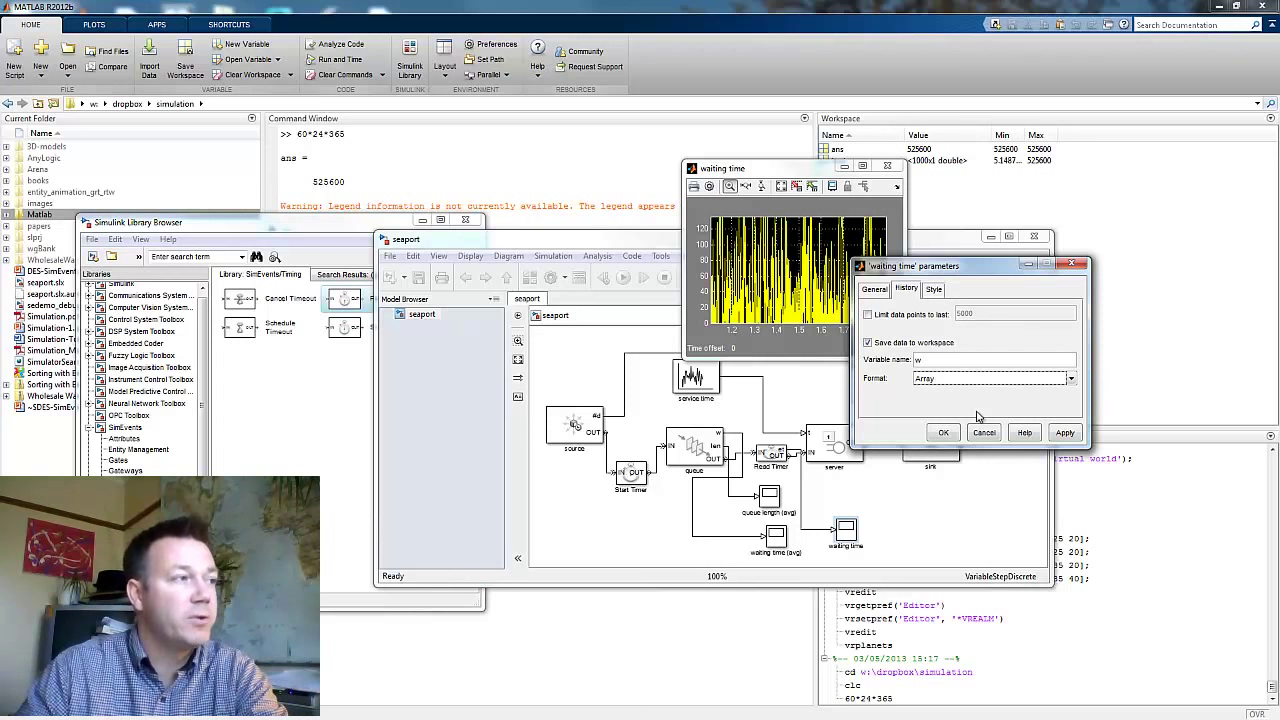
click(1065, 433)
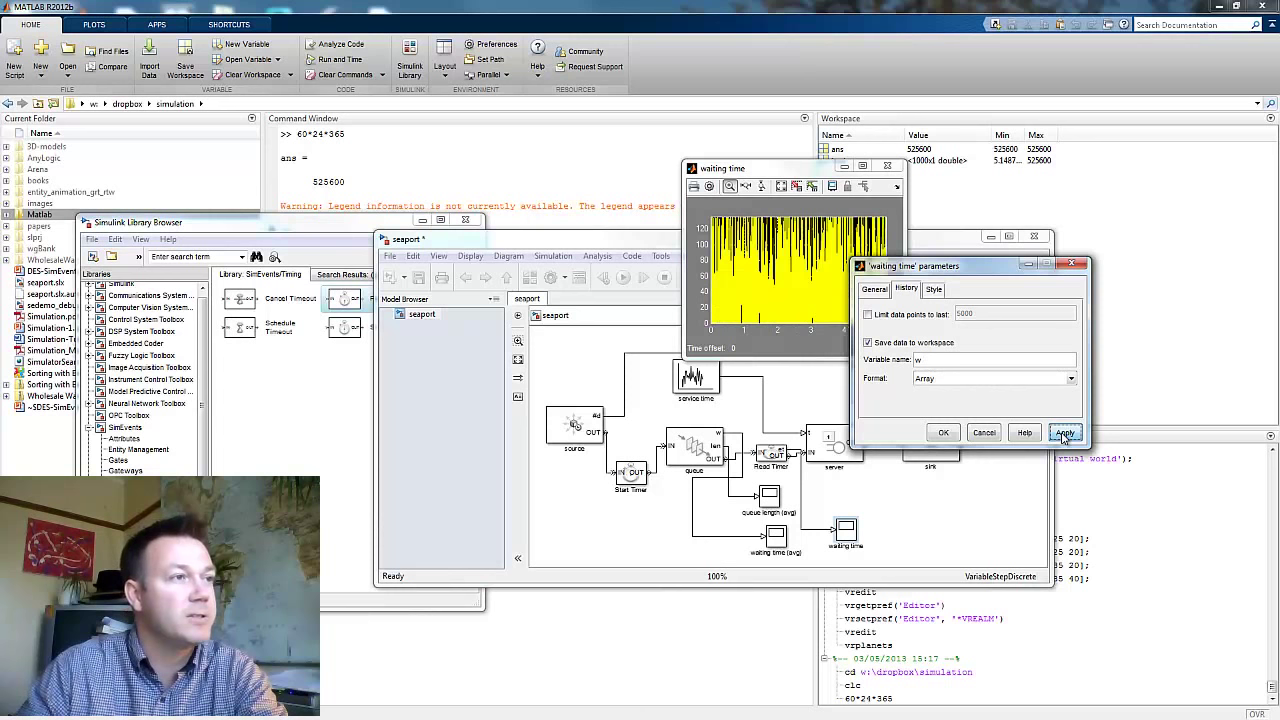
click(945, 434)
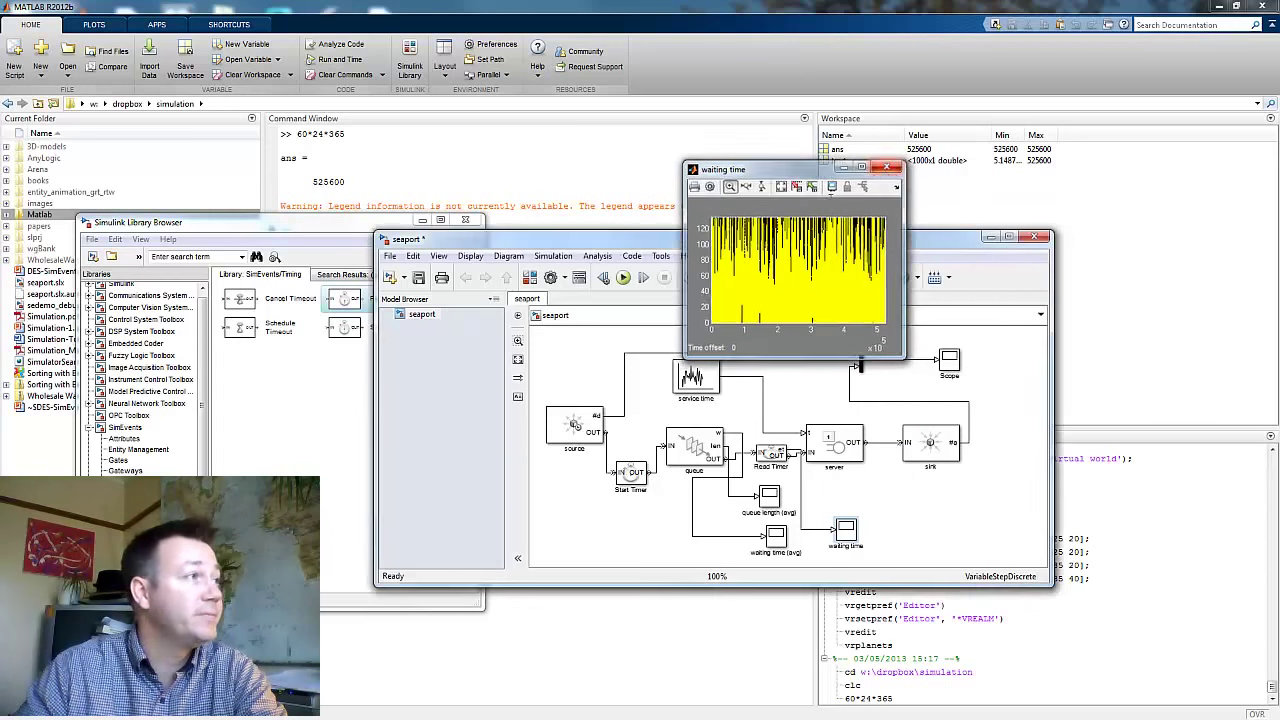
click(889, 168)
Step: Run the simulation with data logging and open the workspace variable w for inspection
click(623, 277)
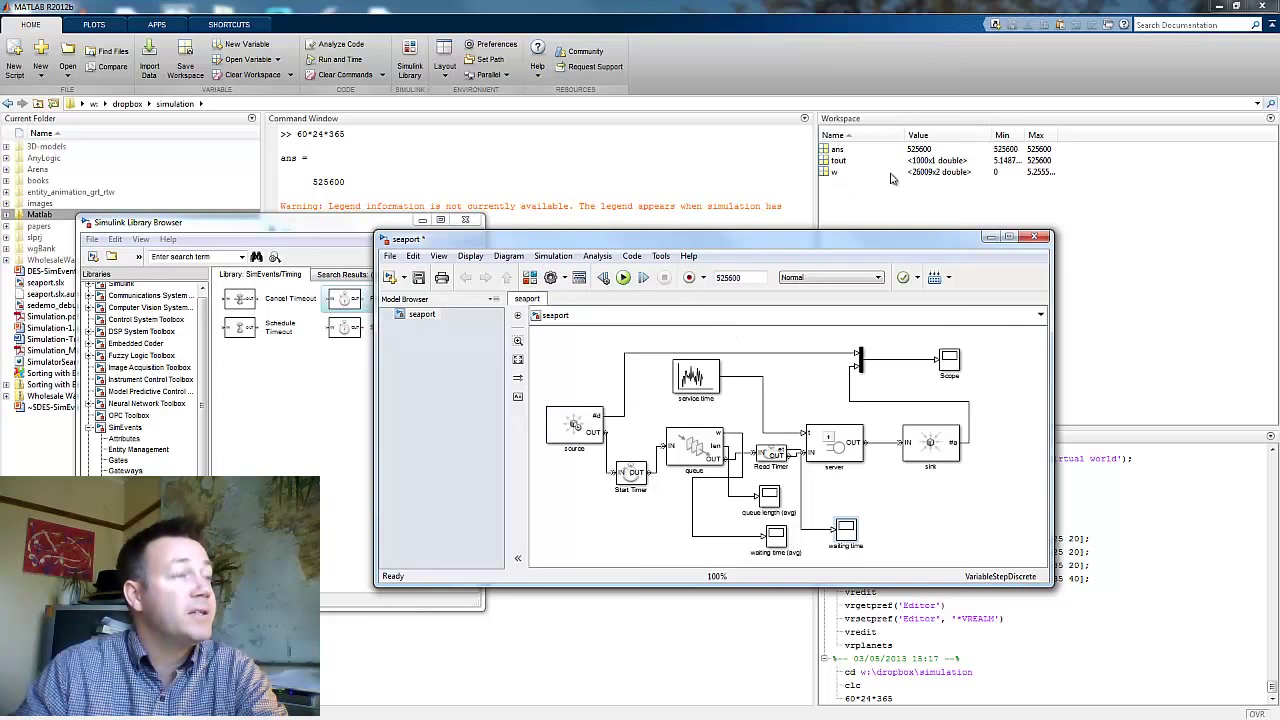
click(834, 176)
click(834, 176)
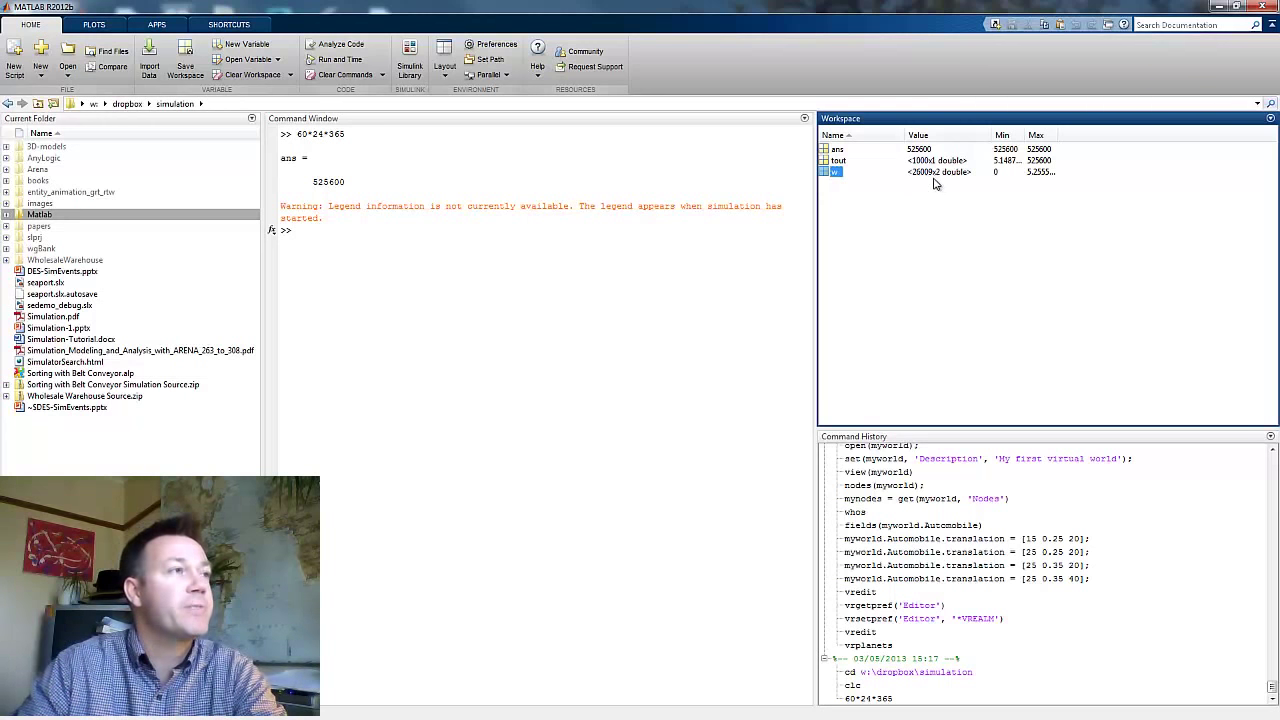
double_click(836, 173)
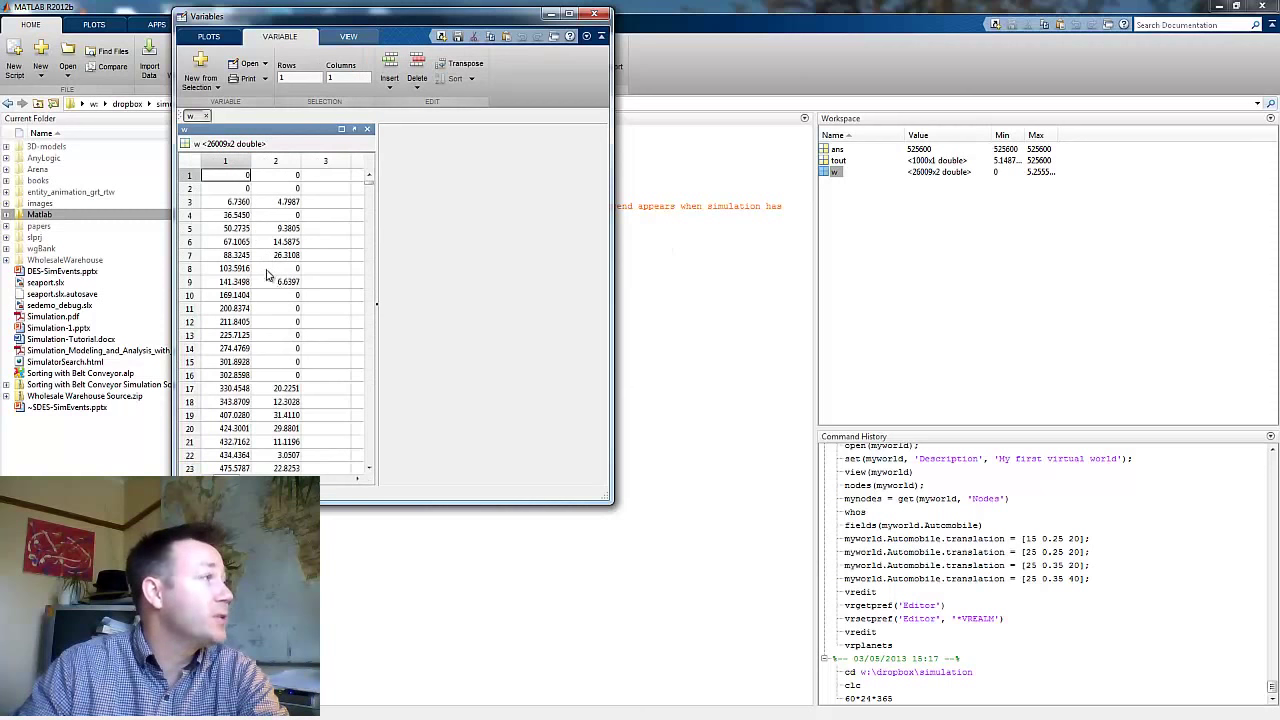
Step: Examine the time values in the first column of w and the individual waiting times in the second
click(236, 162)
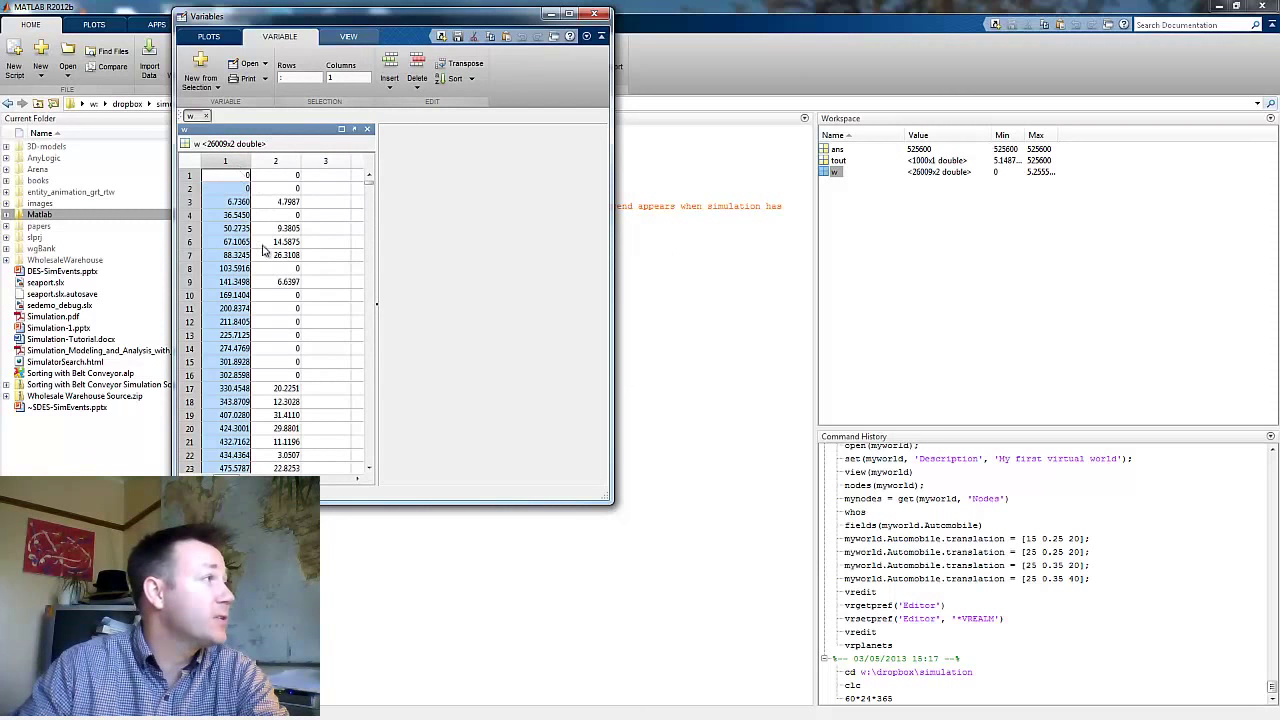
click(295, 204)
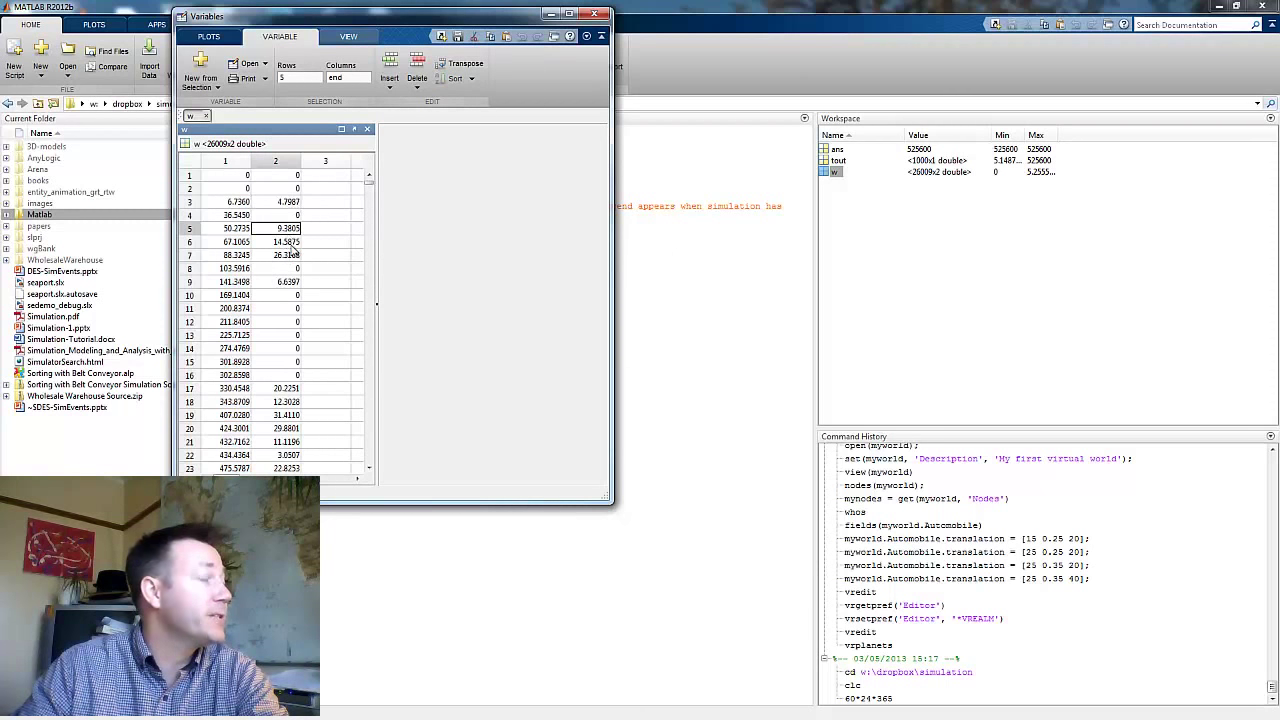
click(290, 242)
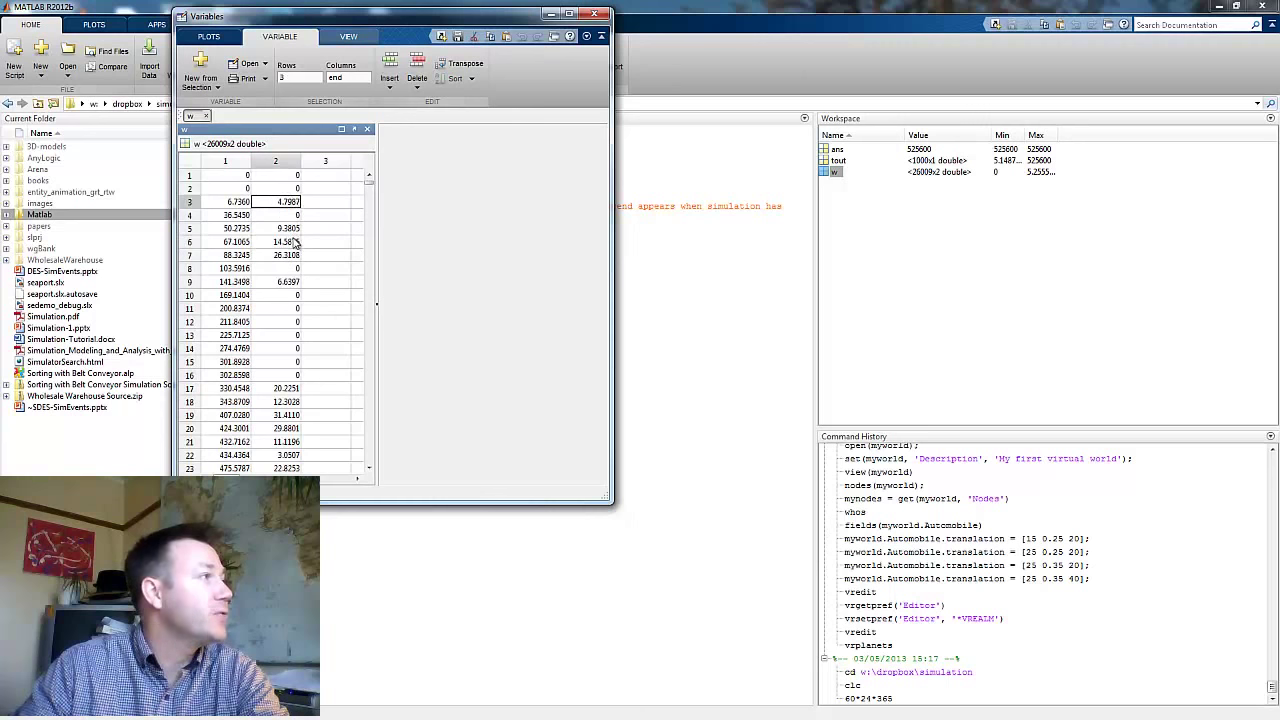
click(298, 177)
click(295, 190)
click(295, 216)
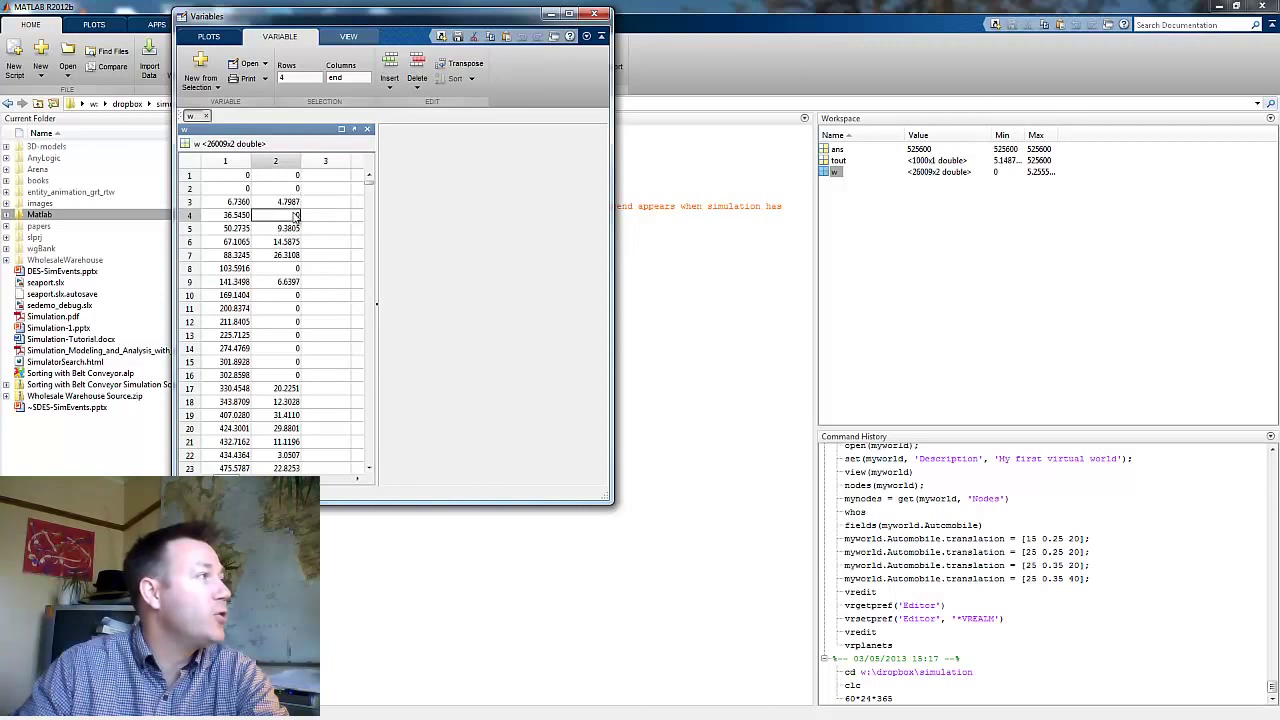
click(298, 270)
click(294, 296)
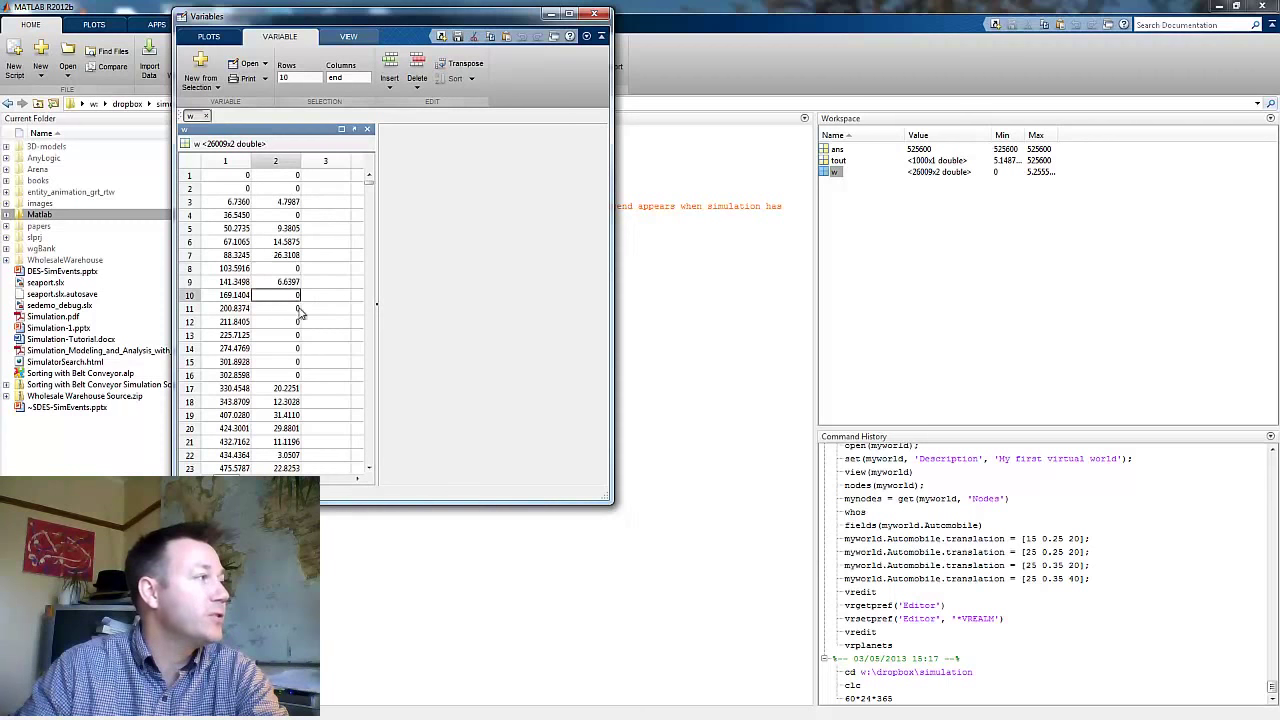
click(295, 309)
click(292, 322)
click(295, 336)
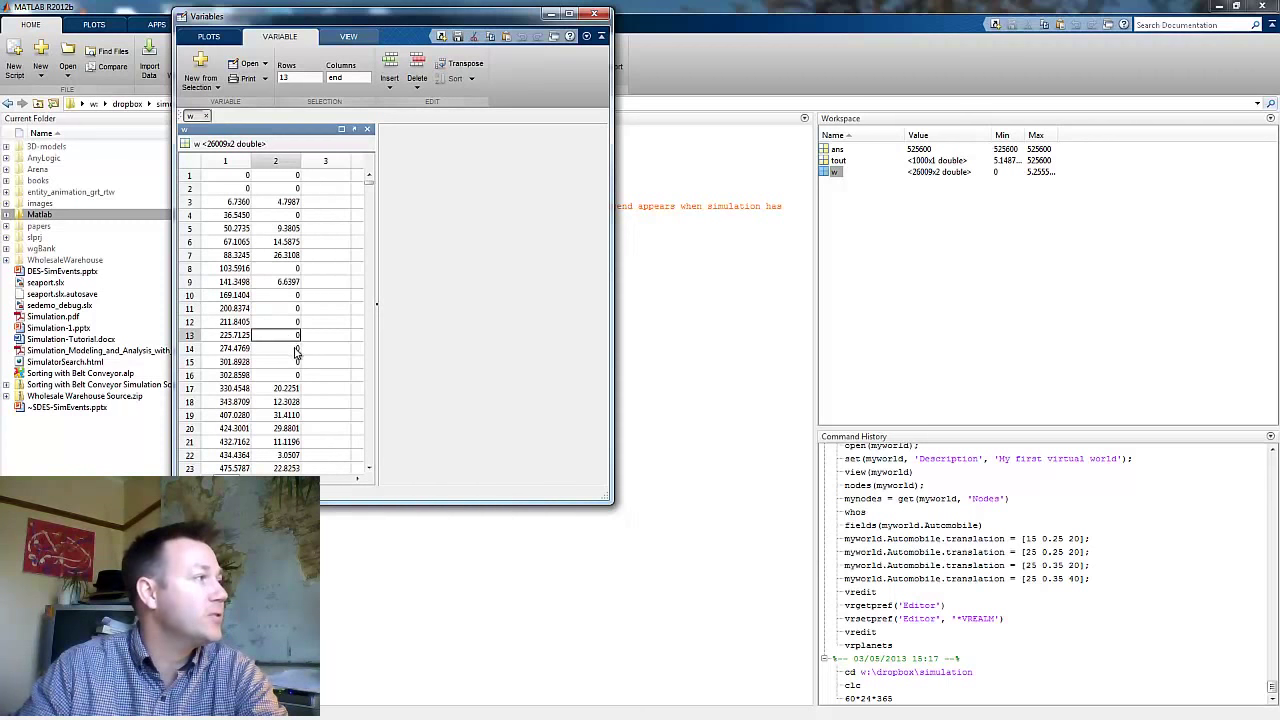
click(297, 349)
Step: Delete the time column from w so only the waiting times are kept, and close the variable editor
click(224, 162)
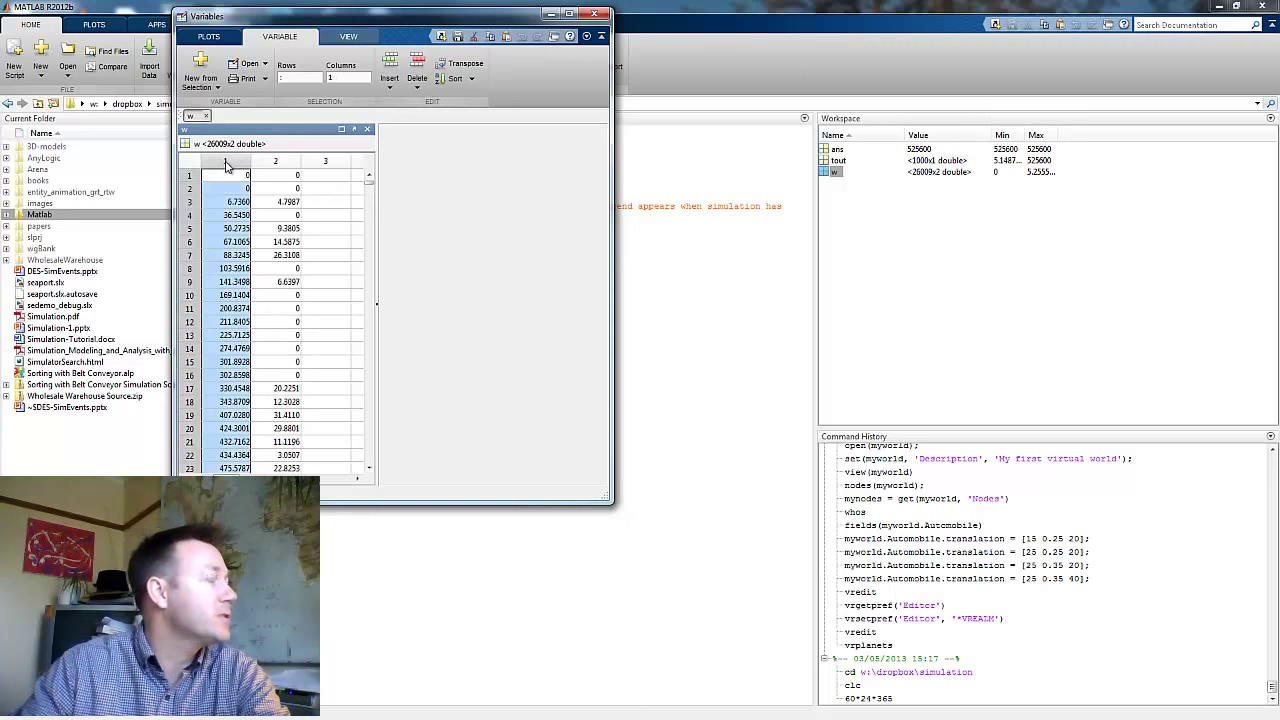
right_click(224, 160)
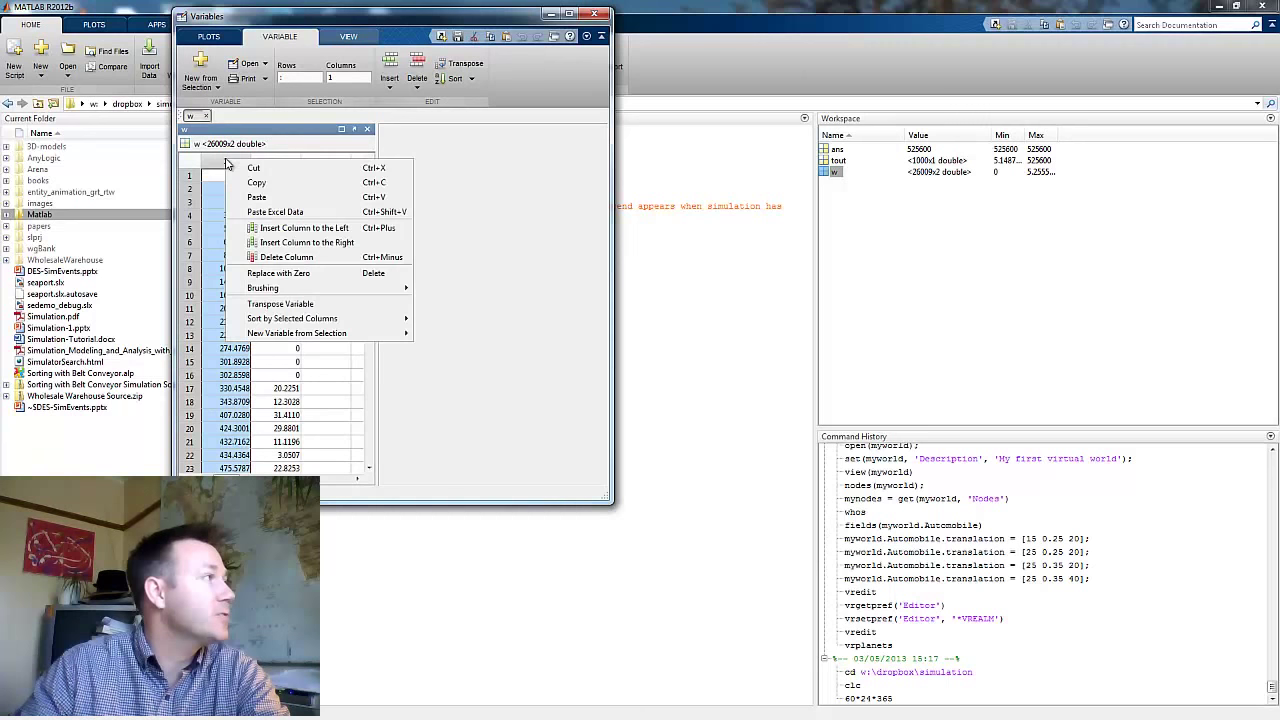
click(290, 258)
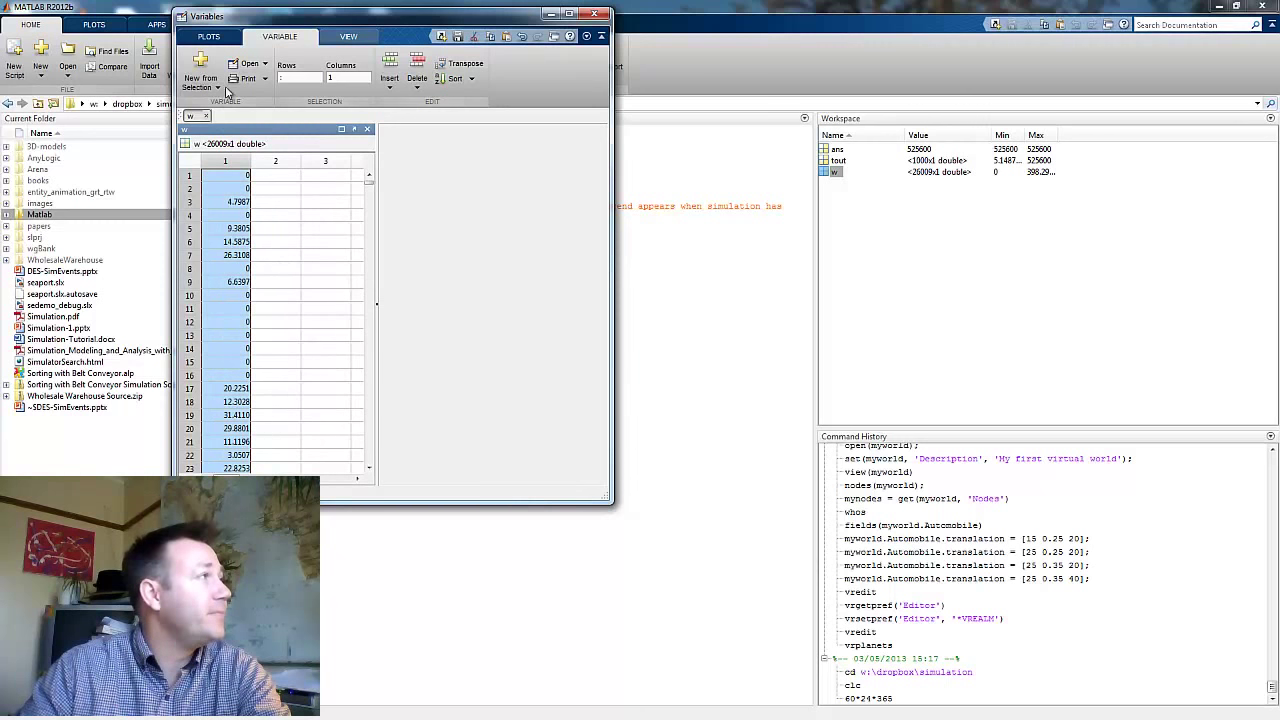
click(592, 13)
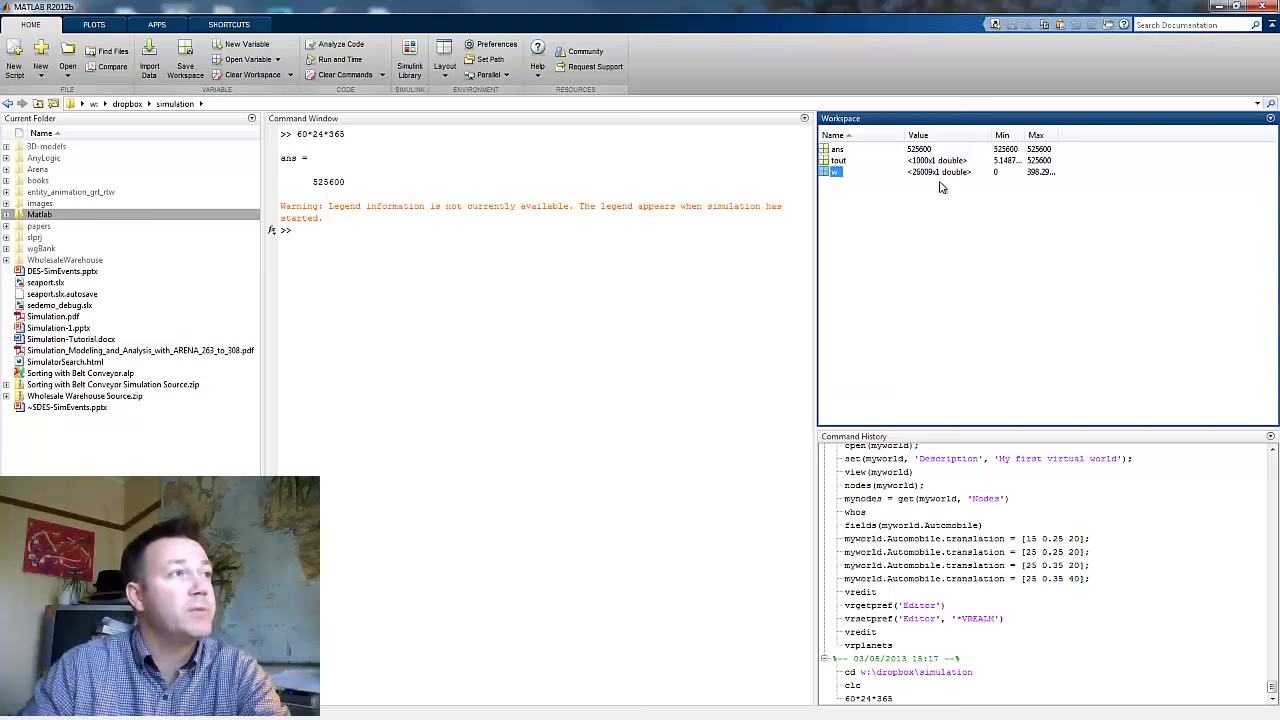
Step: Plot the waiting times in w as a line graph, view it, and close the figure
right_click(838, 176)
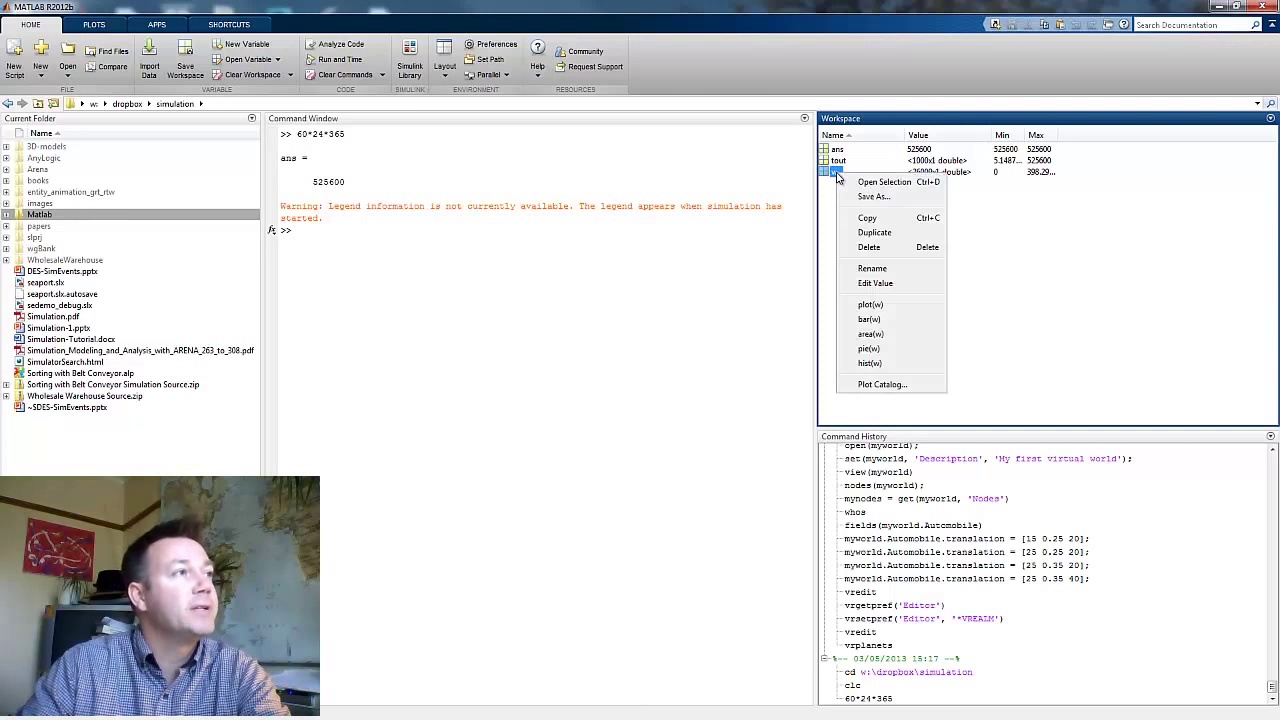
click(872, 306)
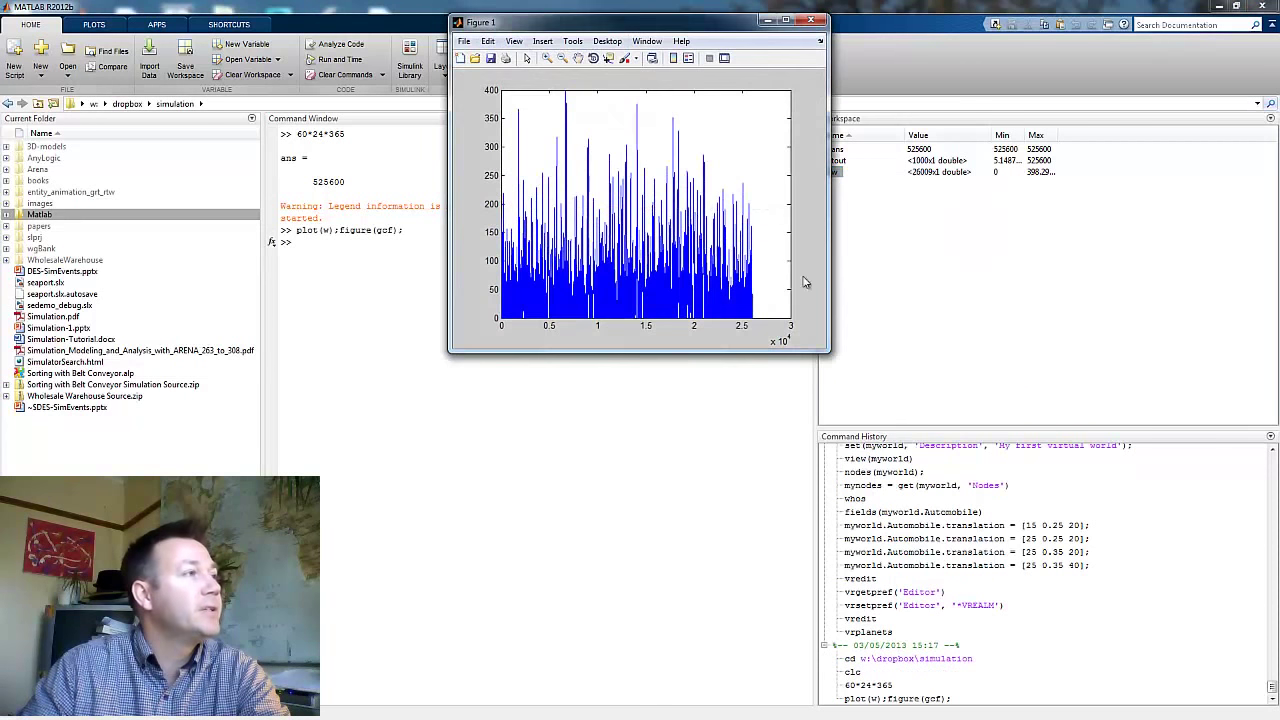
click(812, 20)
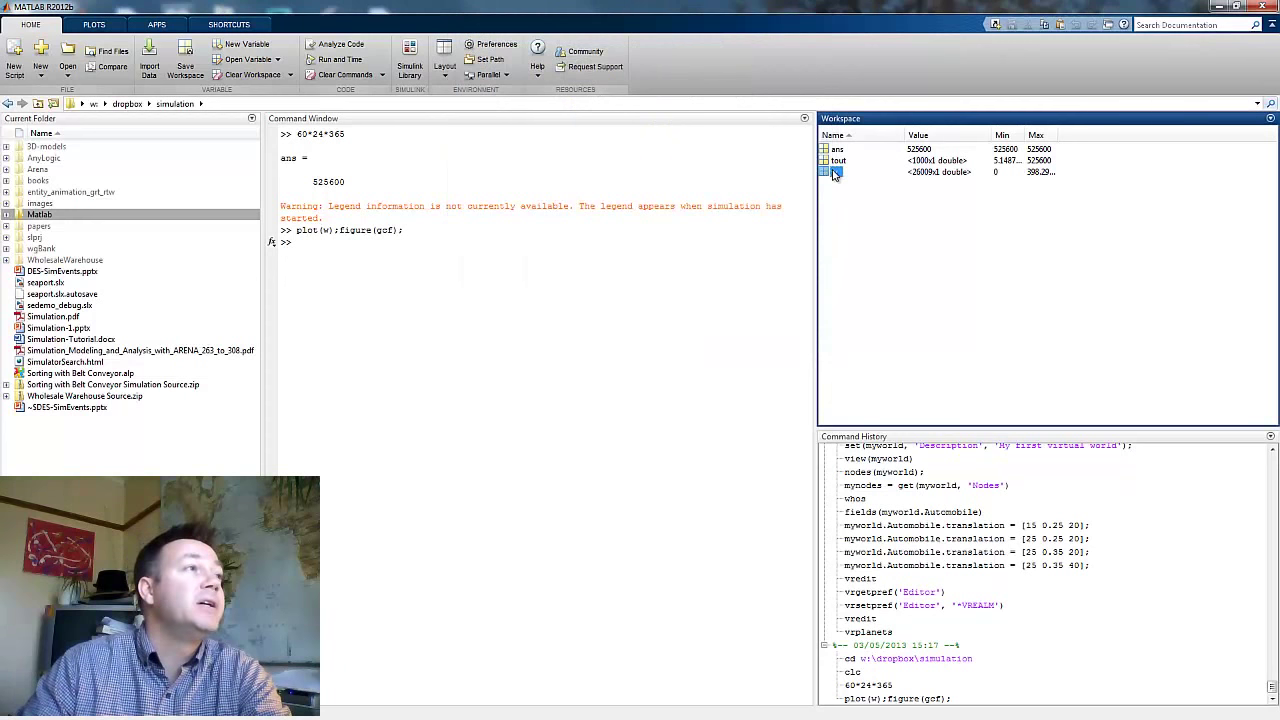
Step: Show a histogram of w with the default bins, enlarge the figure for inspection, and close it
right_click(835, 175)
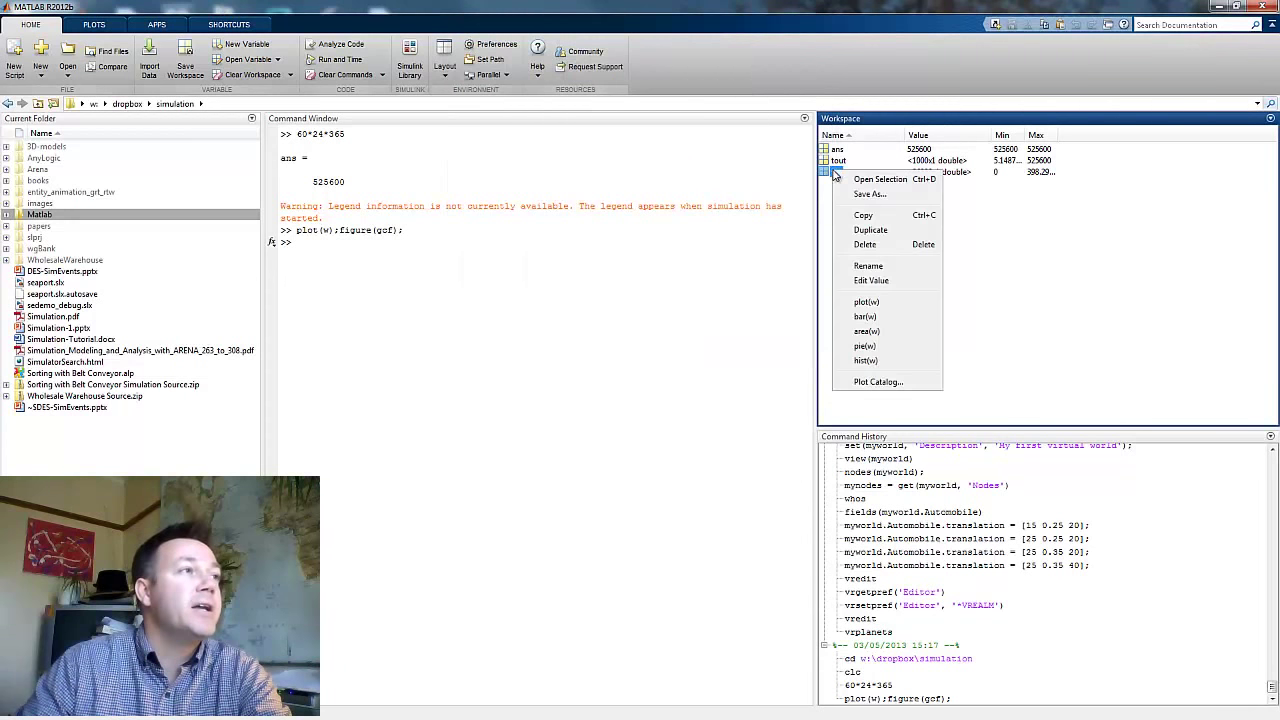
click(866, 360)
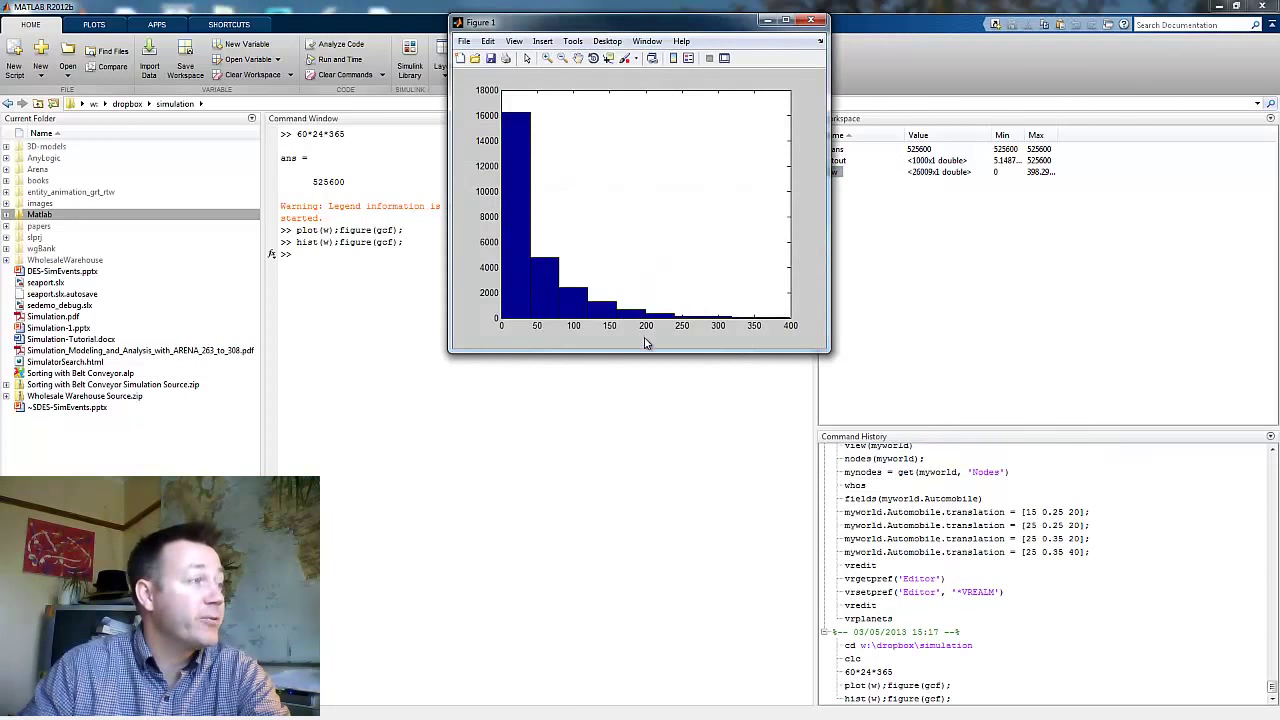
drag(827, 355, 884, 401)
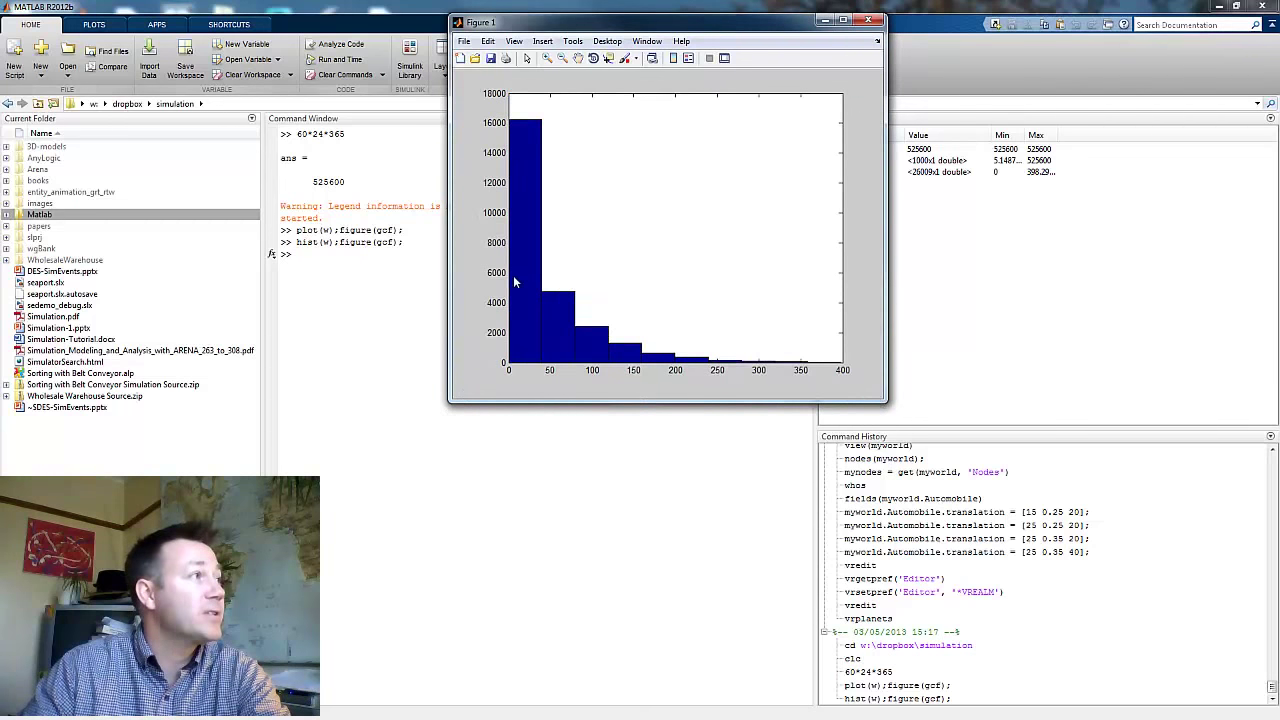
click(870, 21)
Step: Rerun the histogram of w with 200 bins as hist(w,200); without the figure(gcf) call, inspect it, and close the figure
click(368, 263)
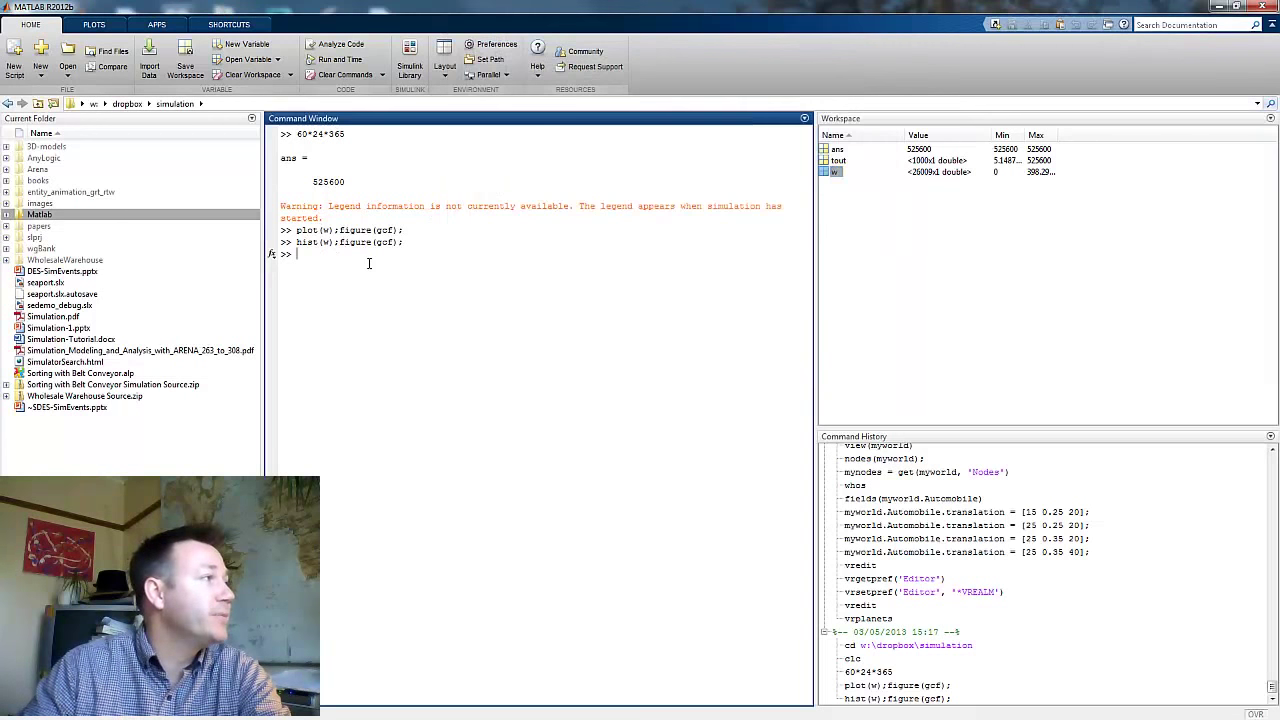
key(Up)
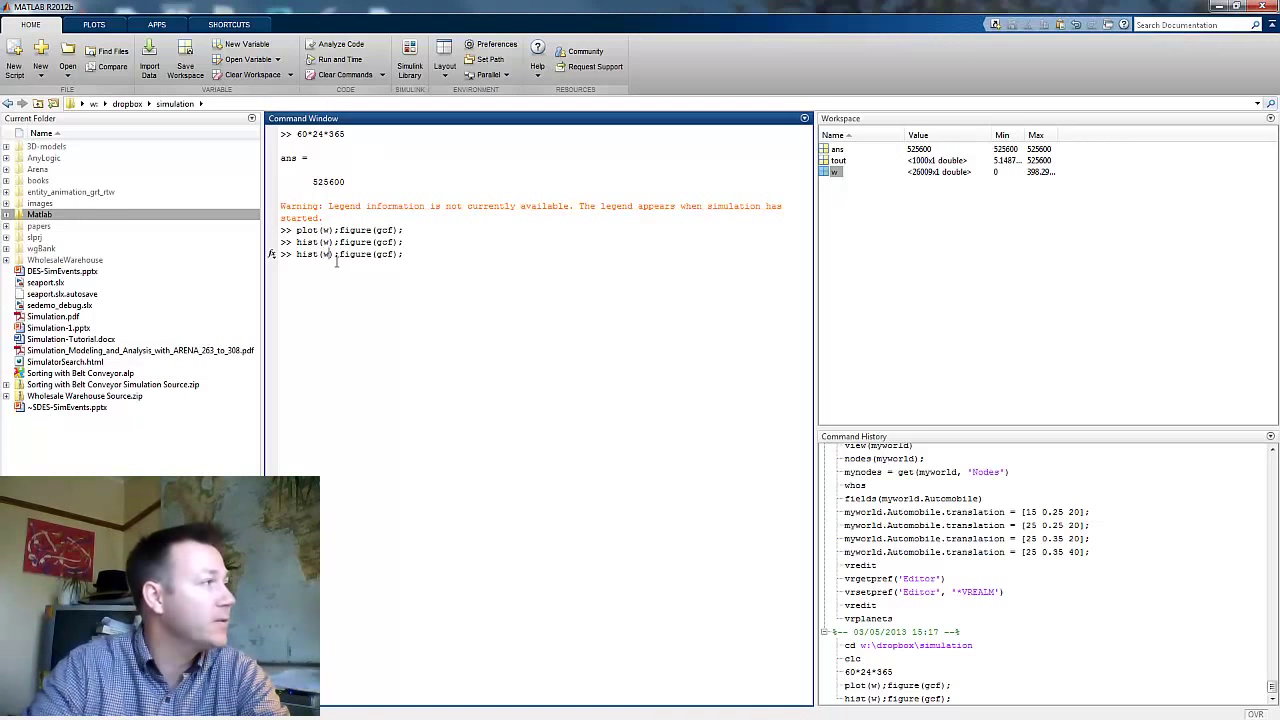
text(,2)
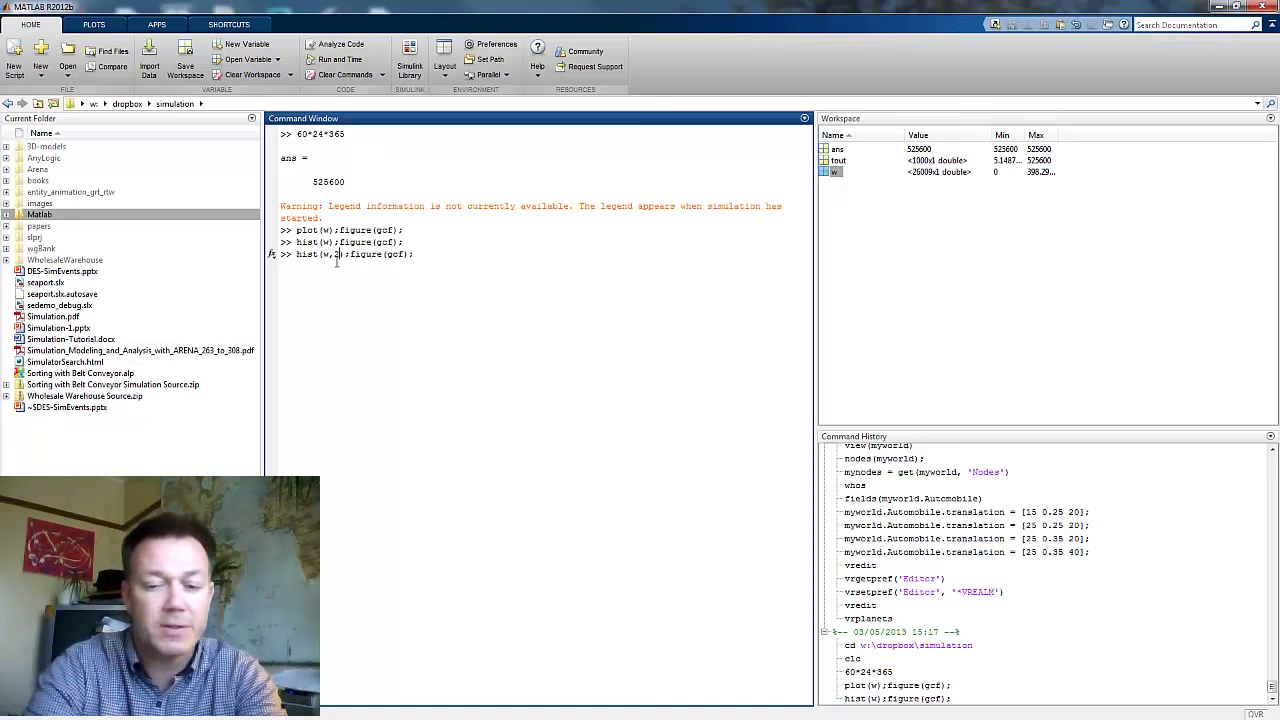
text(00)
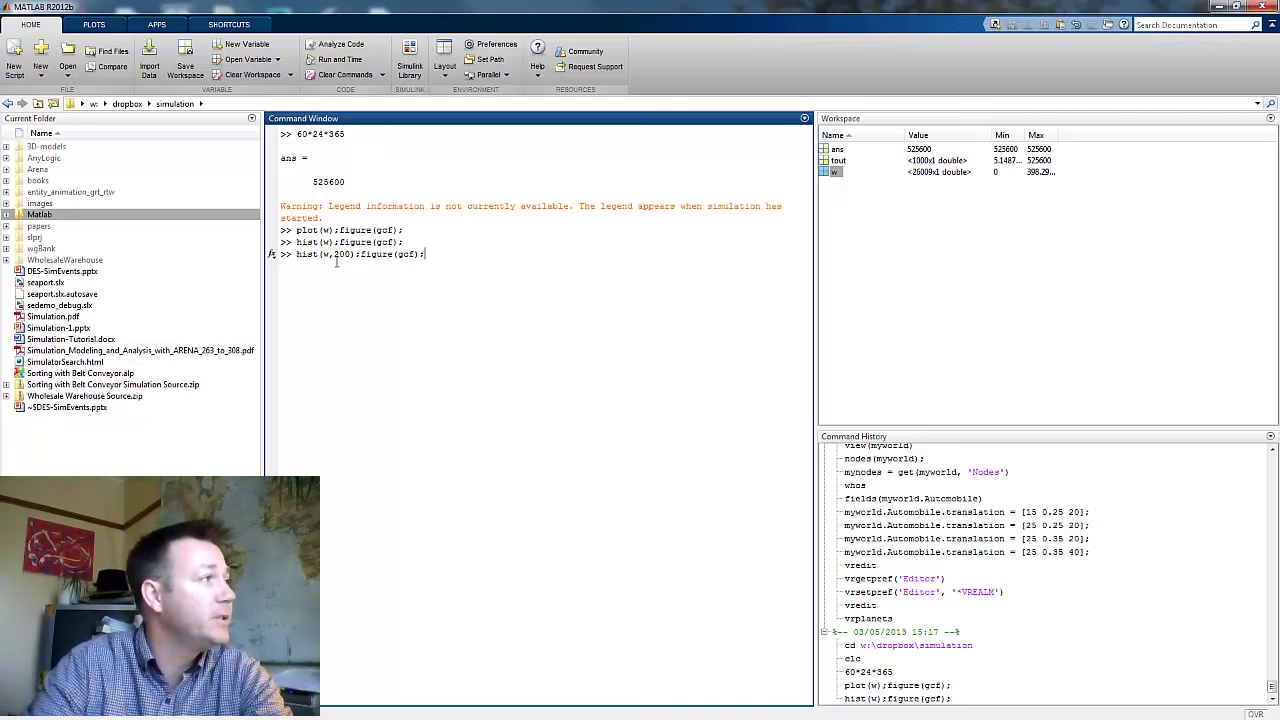
key(shift+Left)
key(shift+Left)
key(shift+Left)
key(shift+Left)
key(shift+Left)
key(shift+Left)
key(shift+Left)
key(shift+Left)
key(shift+Left)
key(shift+Left)
key(shift+Left)
key(shift+Left)
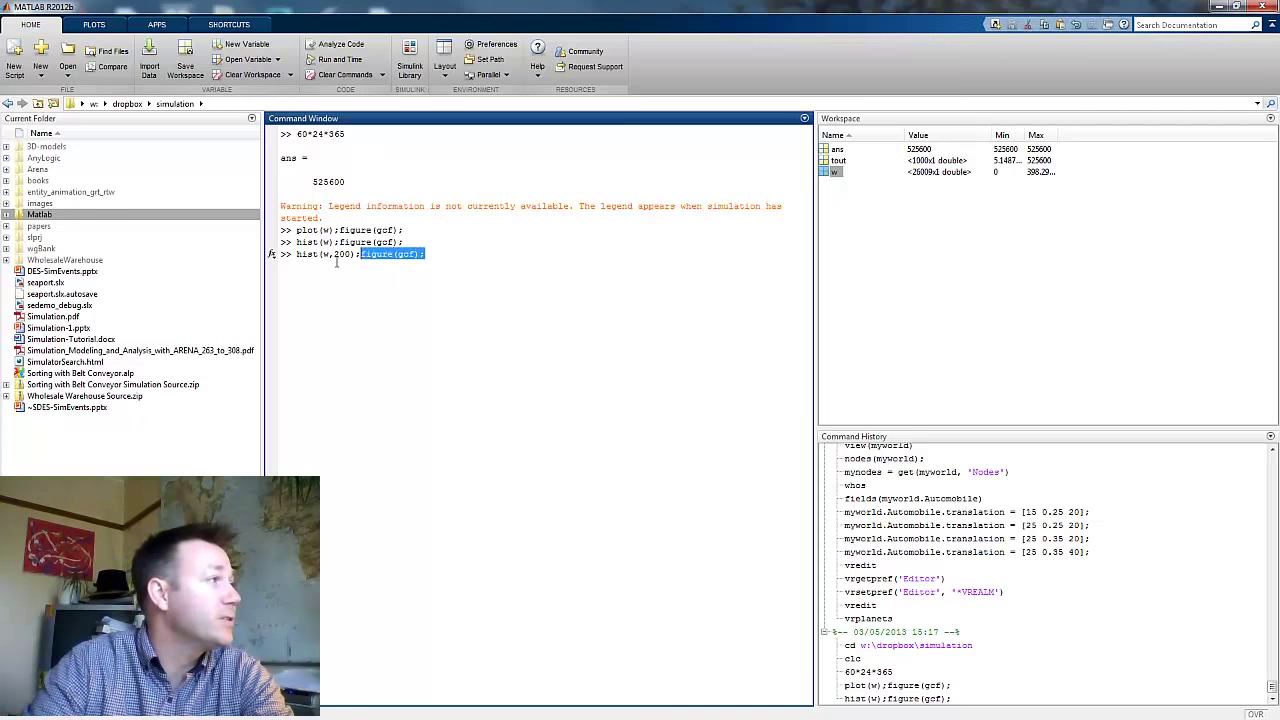
key(Delete)
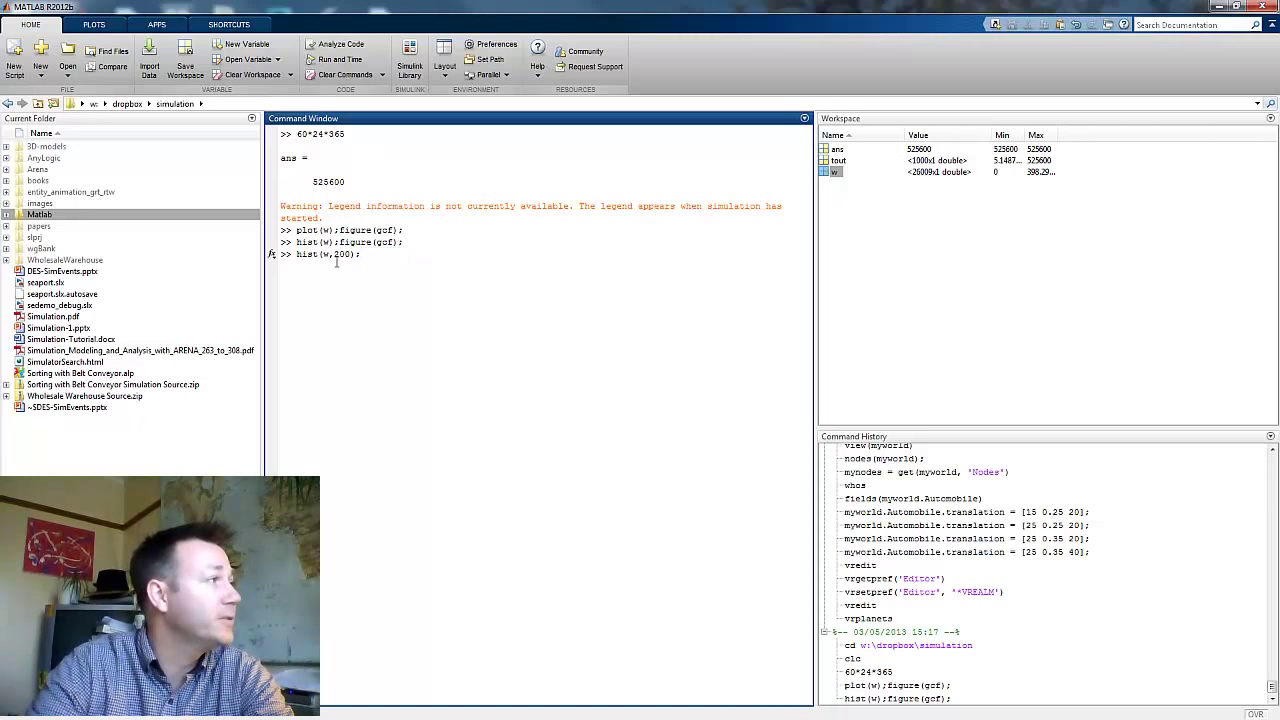
key(Return)
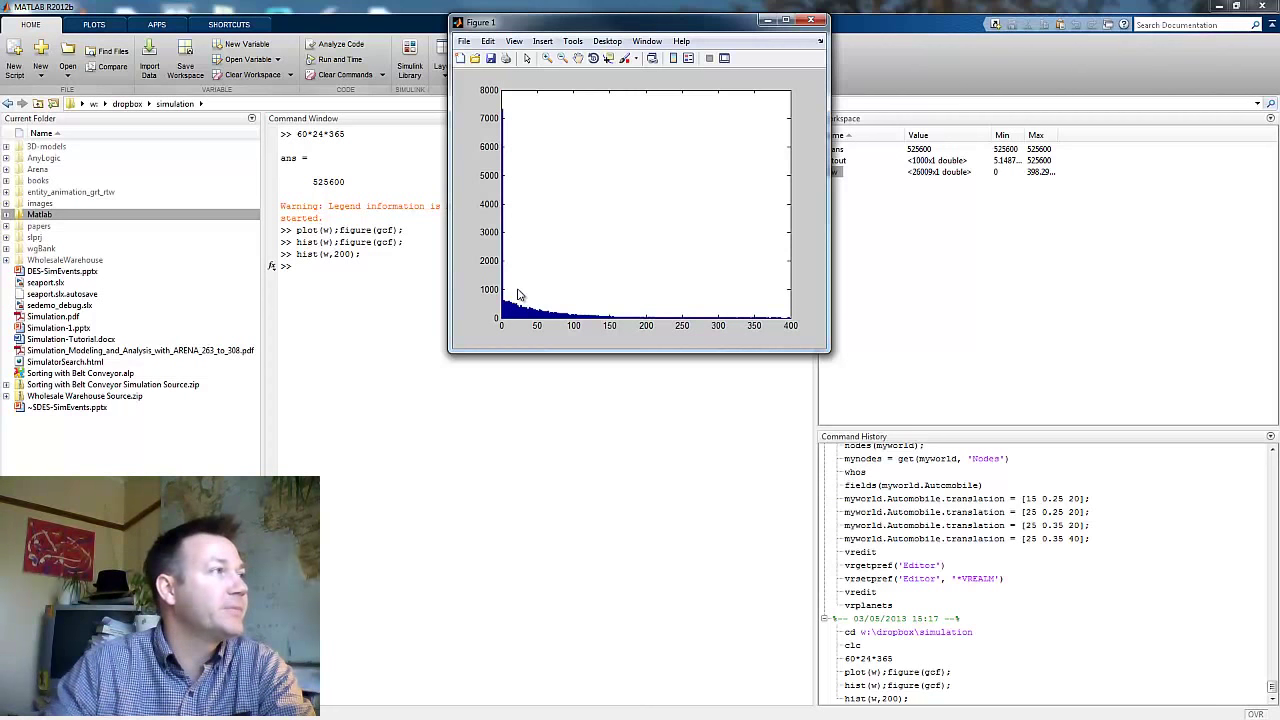
drag(629, 28, 690, 116)
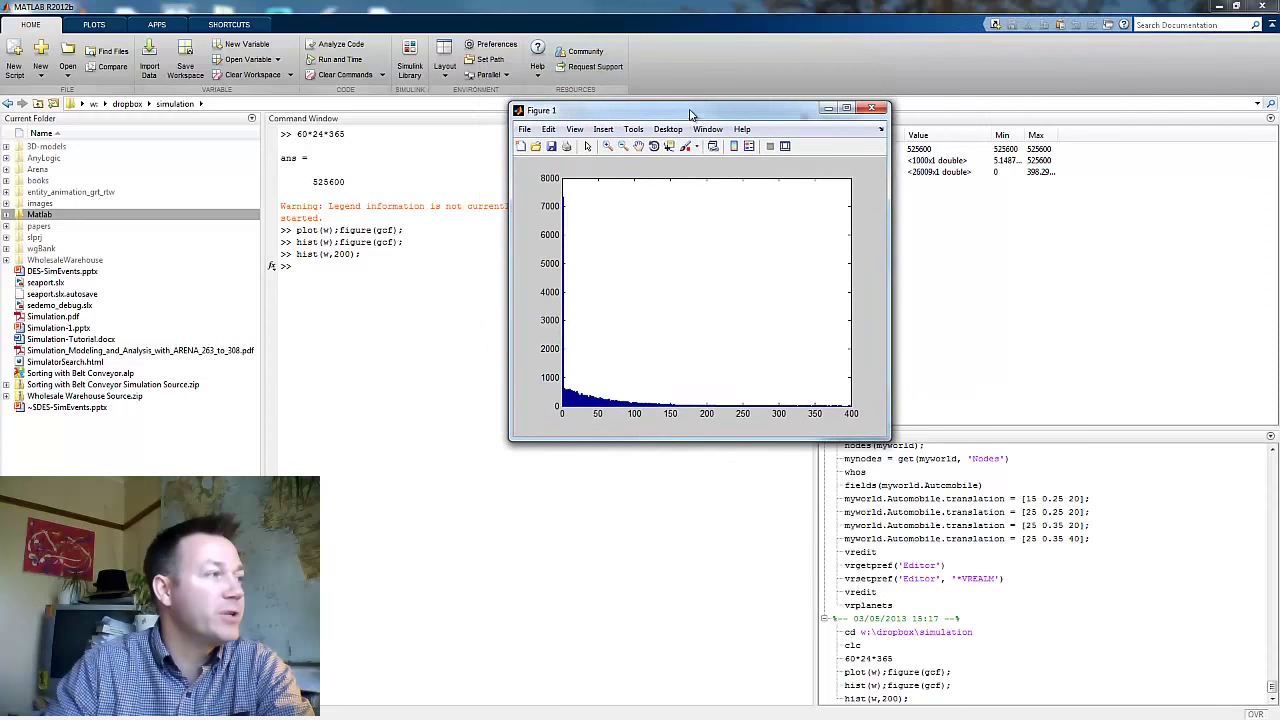
click(873, 109)
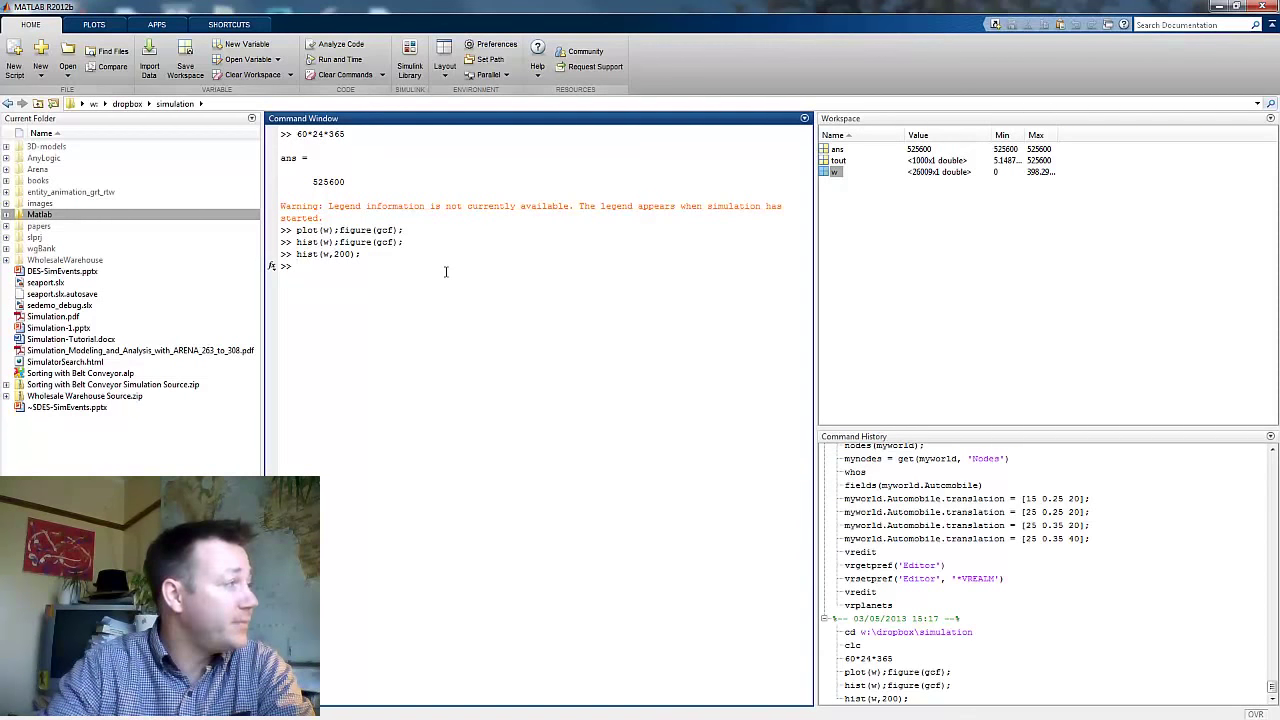
Step: Show a 200-bin histogram of only the non-zero waiting times using hist(w(w>0),200);, inspect it, and close the figure
key(Up)
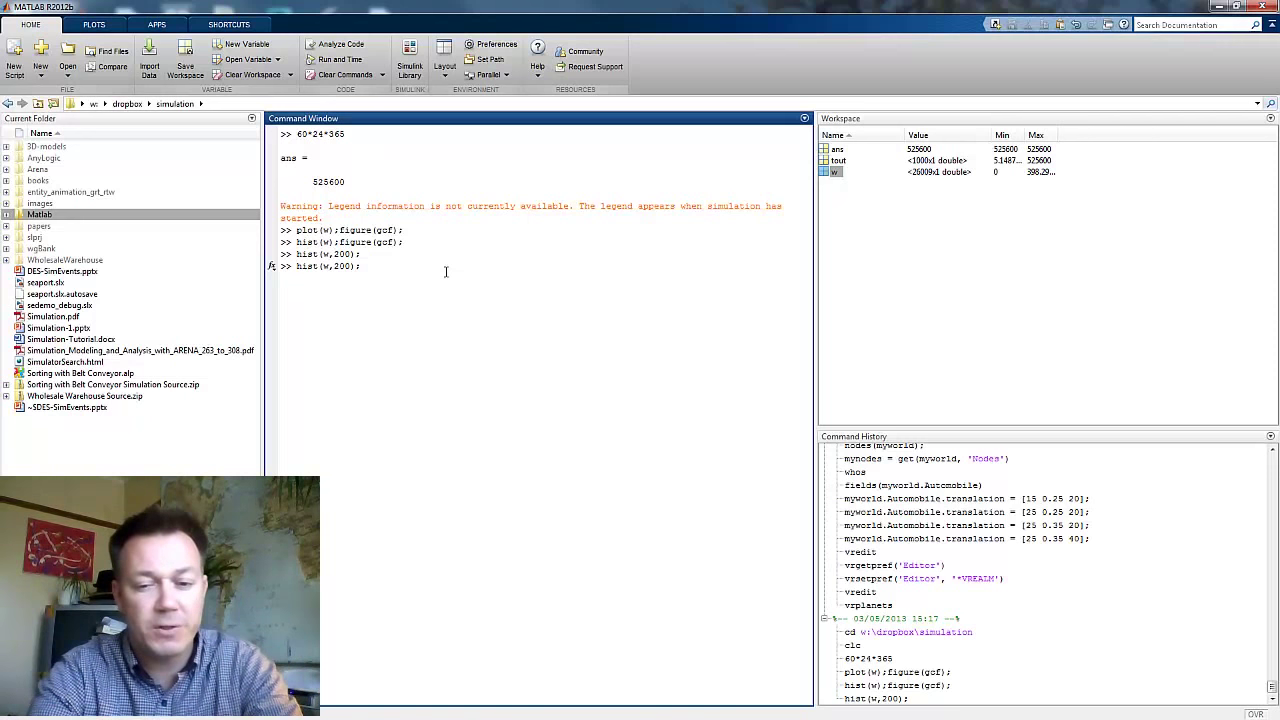
key(Left)
key(Left)
key(Left)
key(Left)
key(Left)
key(Left)
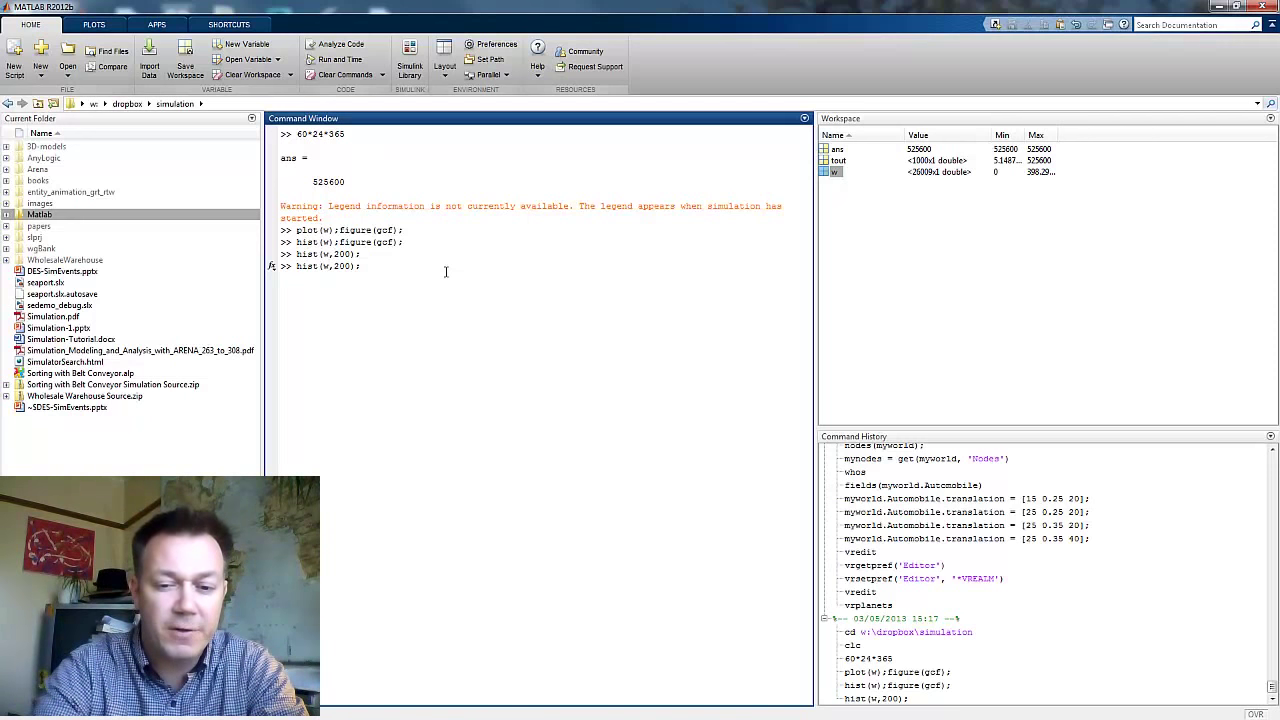
text((w>)
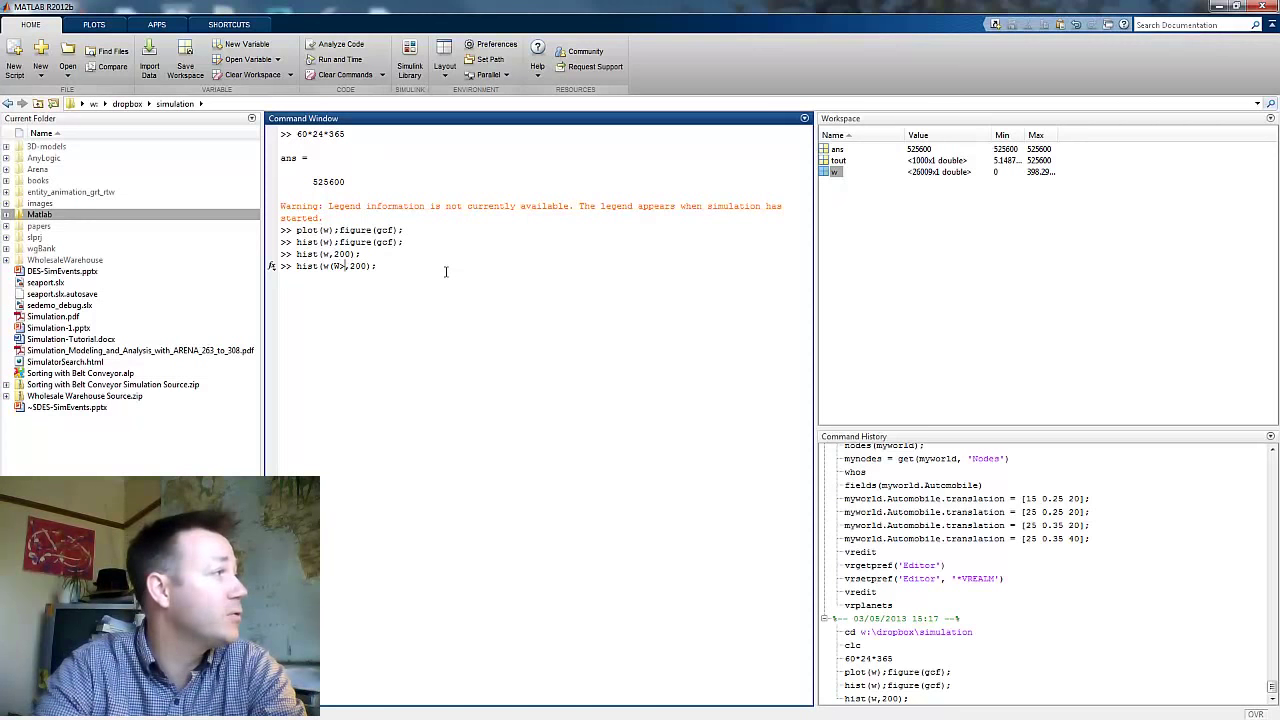
key(BackSpace)
key(BackSpace)
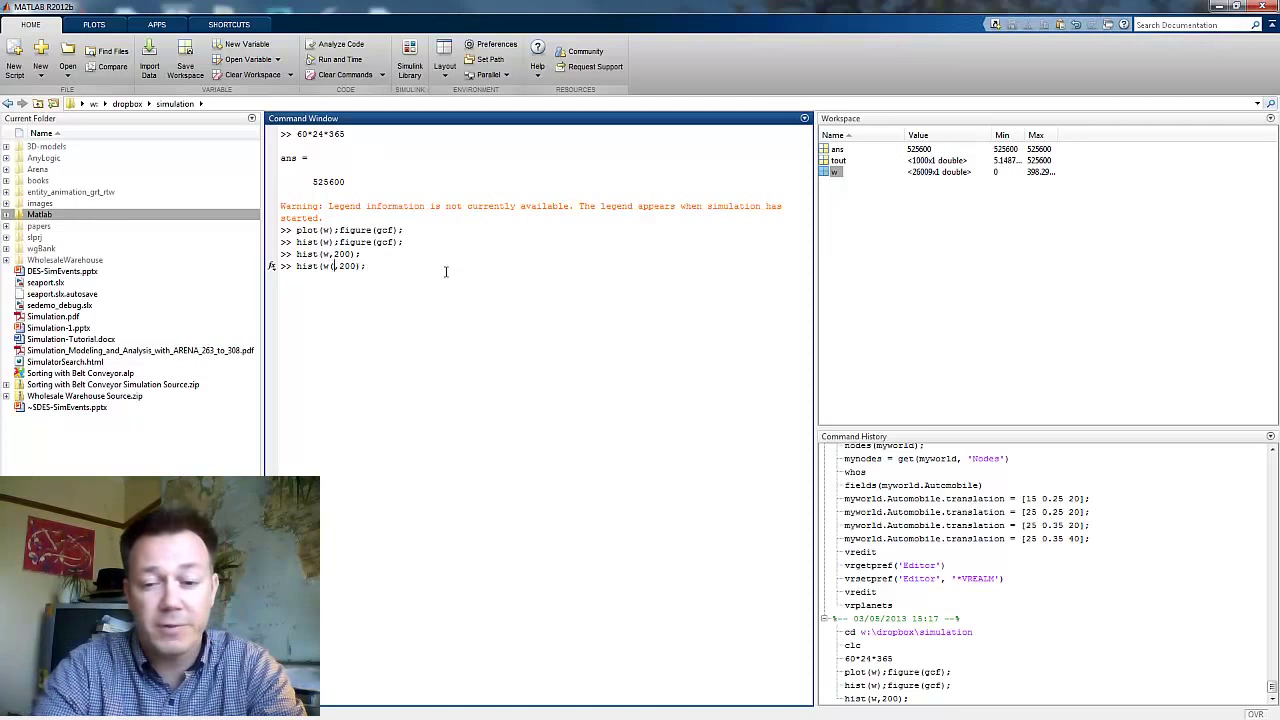
text(w>)
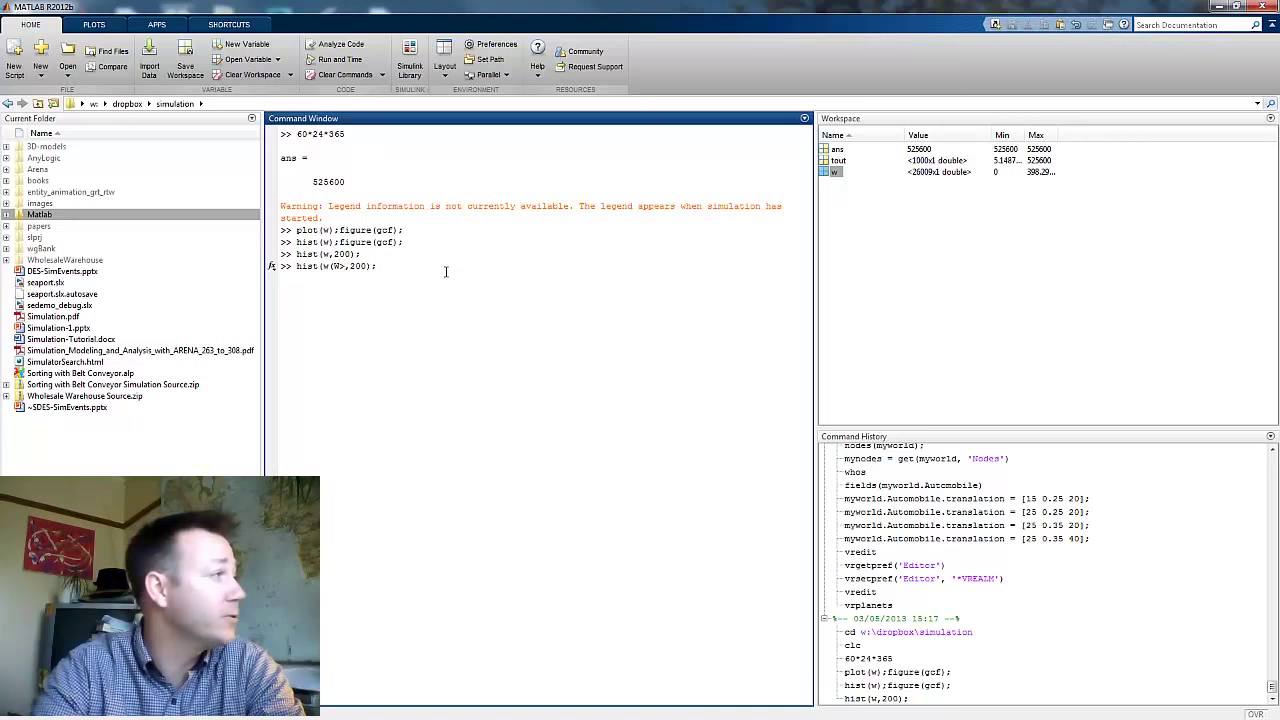
key(BackSpace)
key(BackSpace)
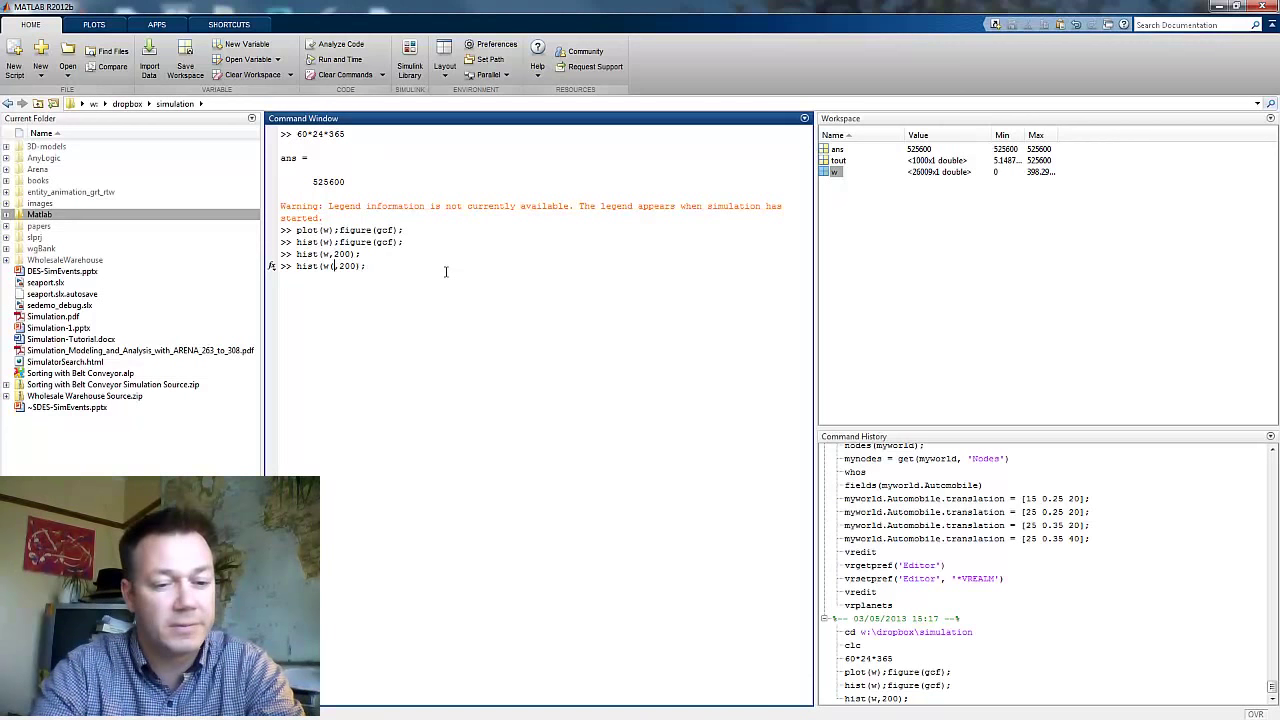
text(w)
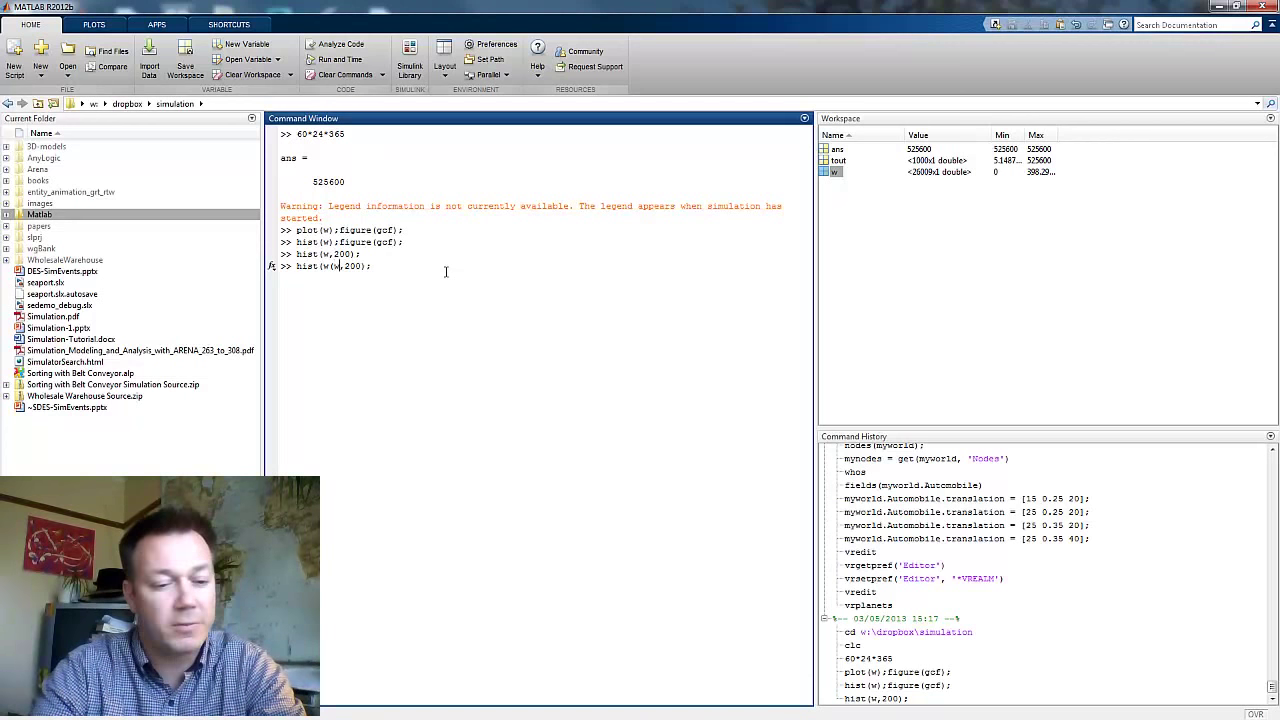
text(>0))
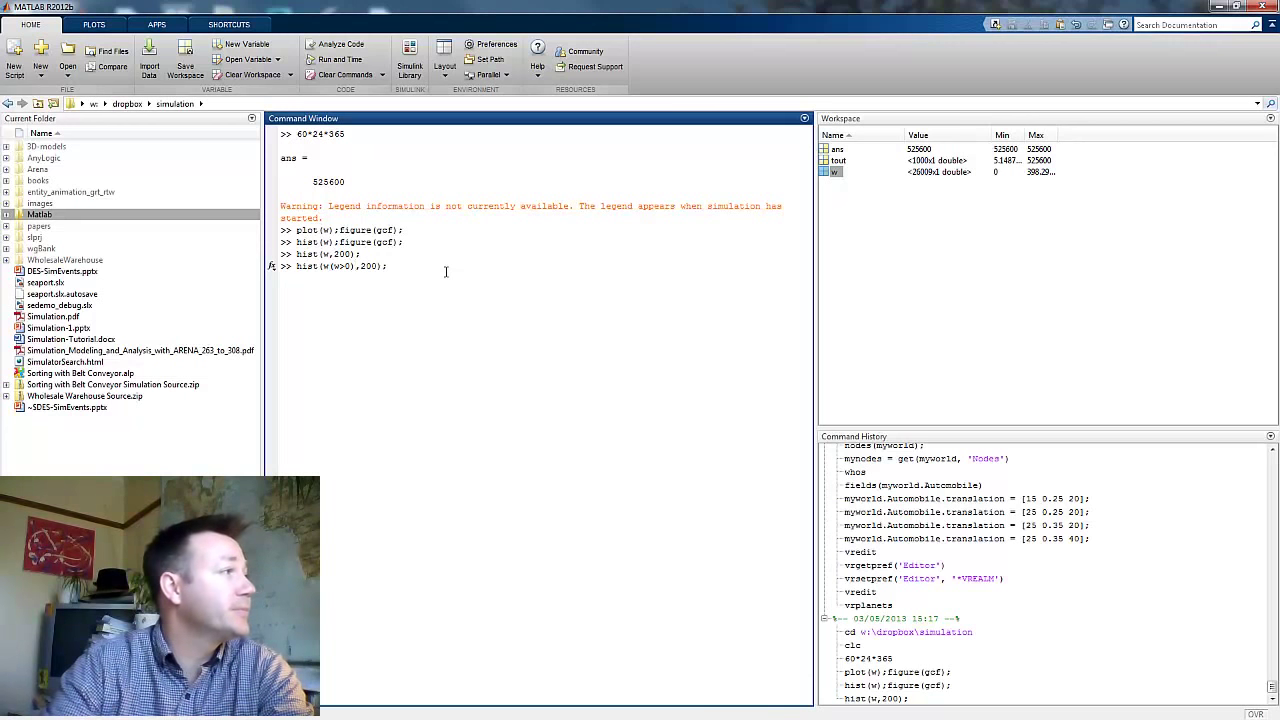
key(Return)
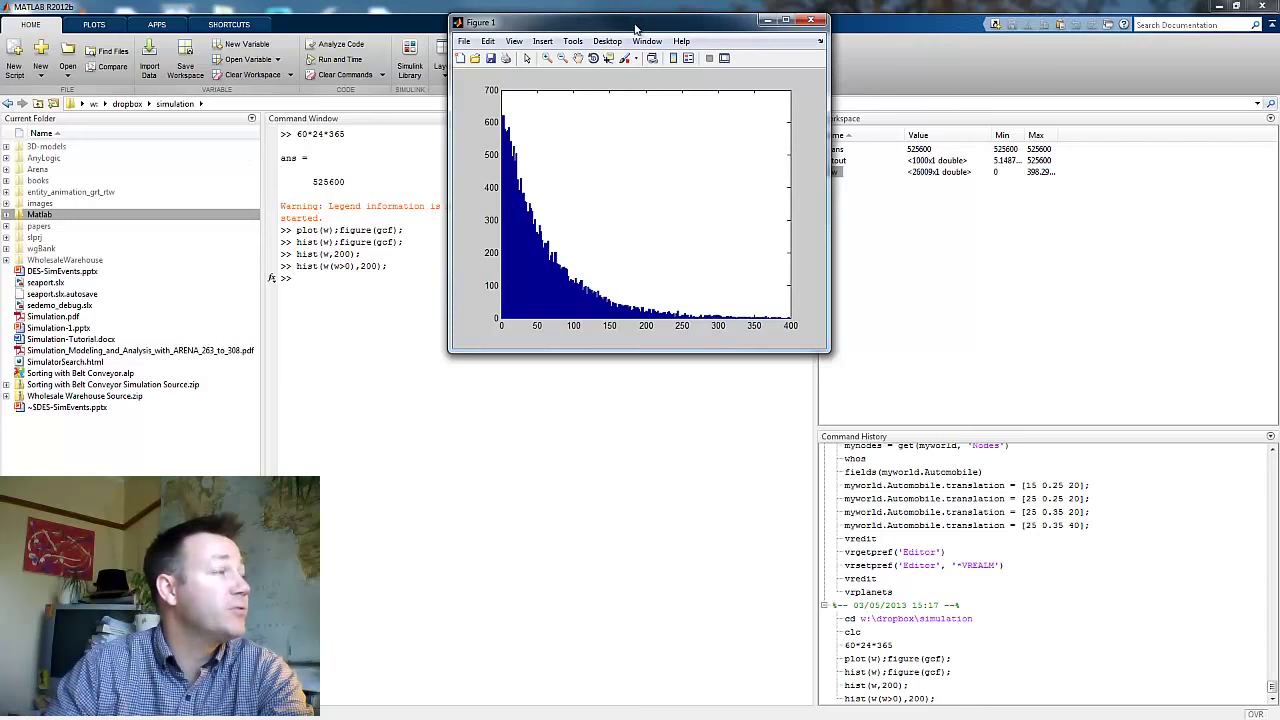
drag(637, 28, 614, 183)
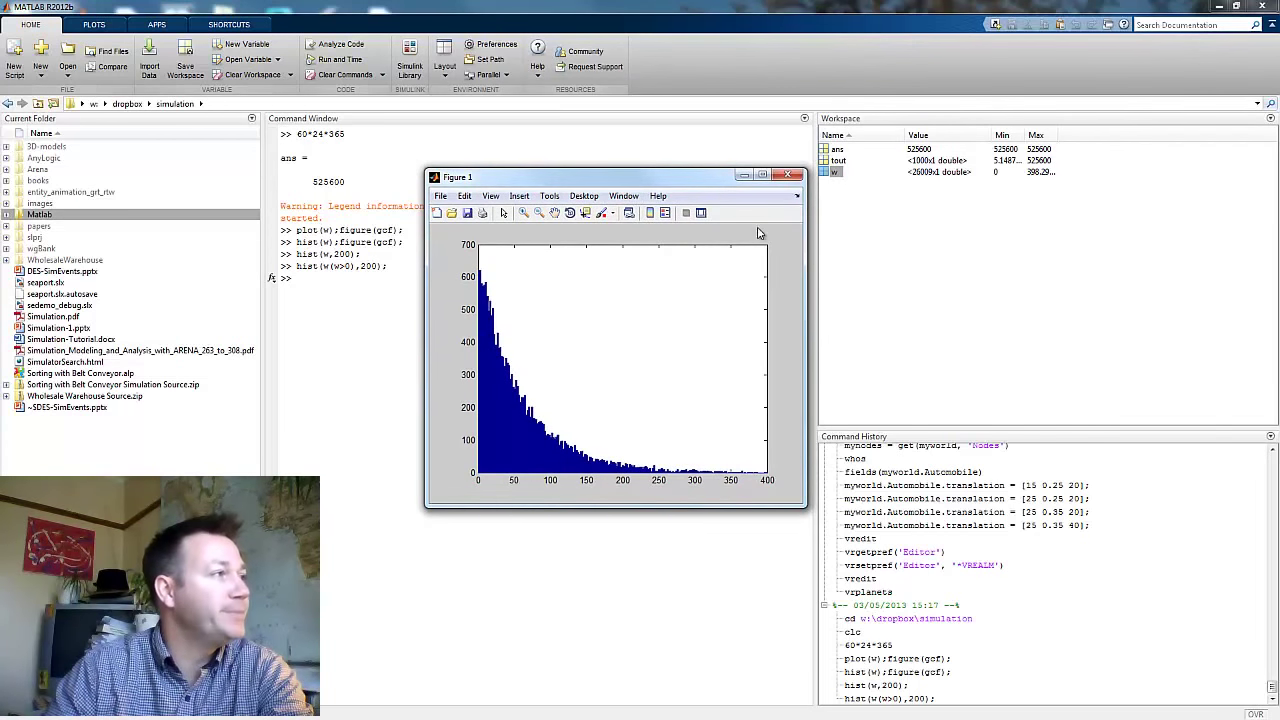
click(789, 175)
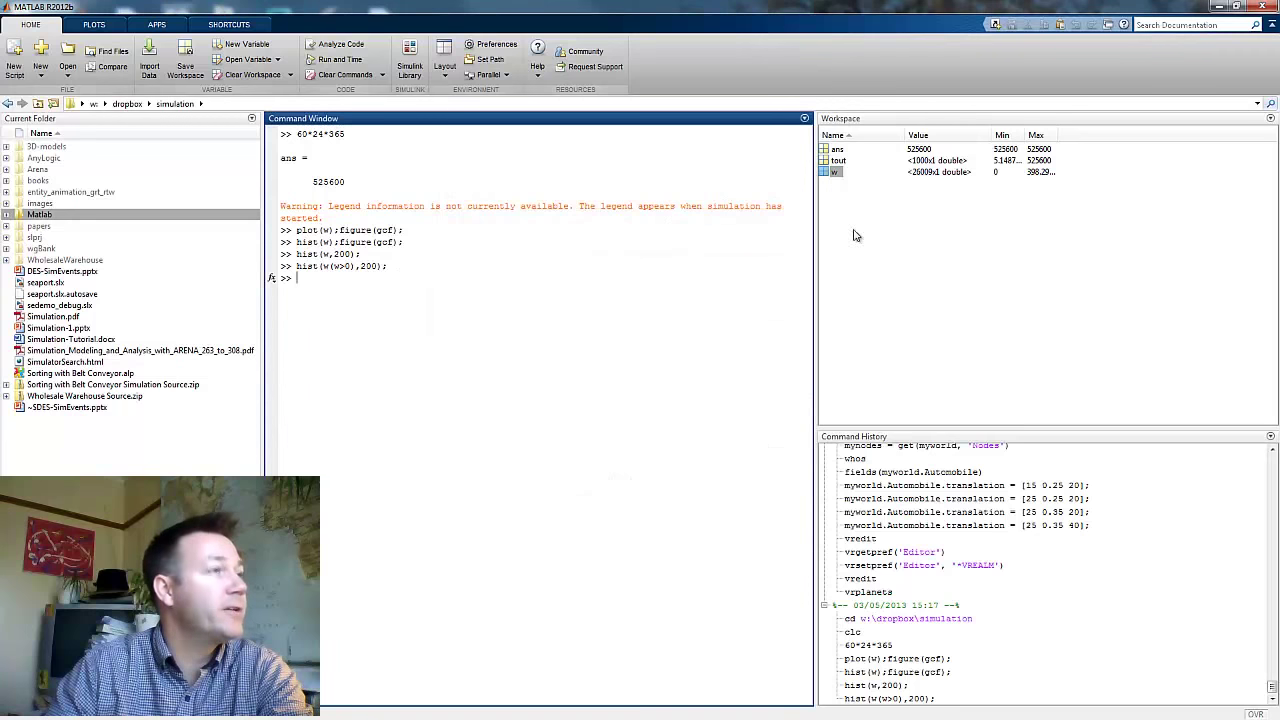
Step: Compute the average waiting time with mean(w) and plot w as a line graph again
text(mean(w))
key(Return)
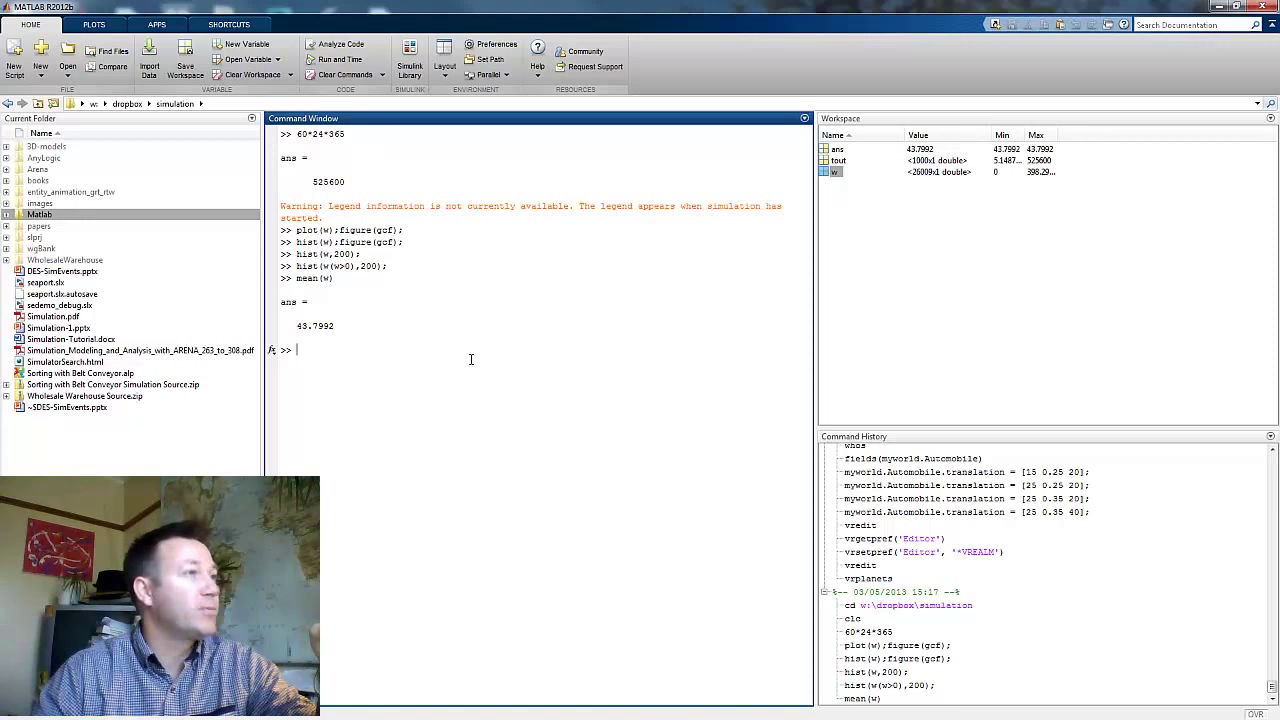
right_click(835, 172)
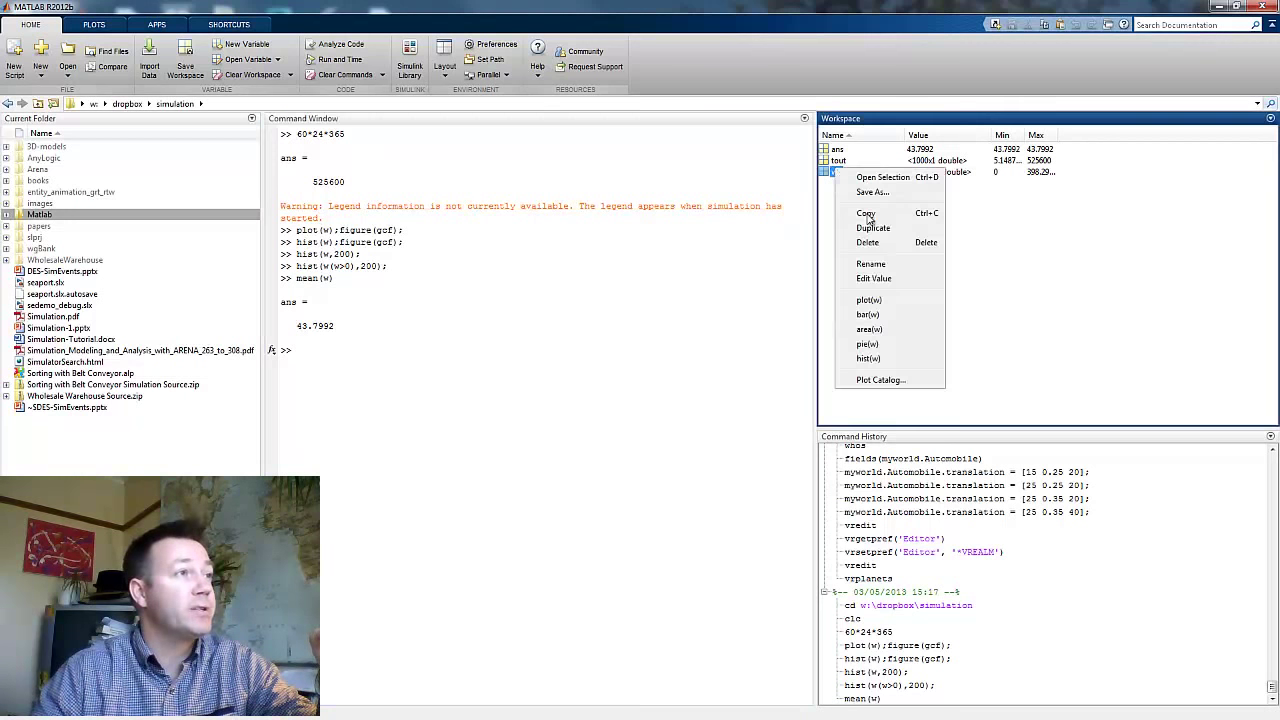
click(876, 303)
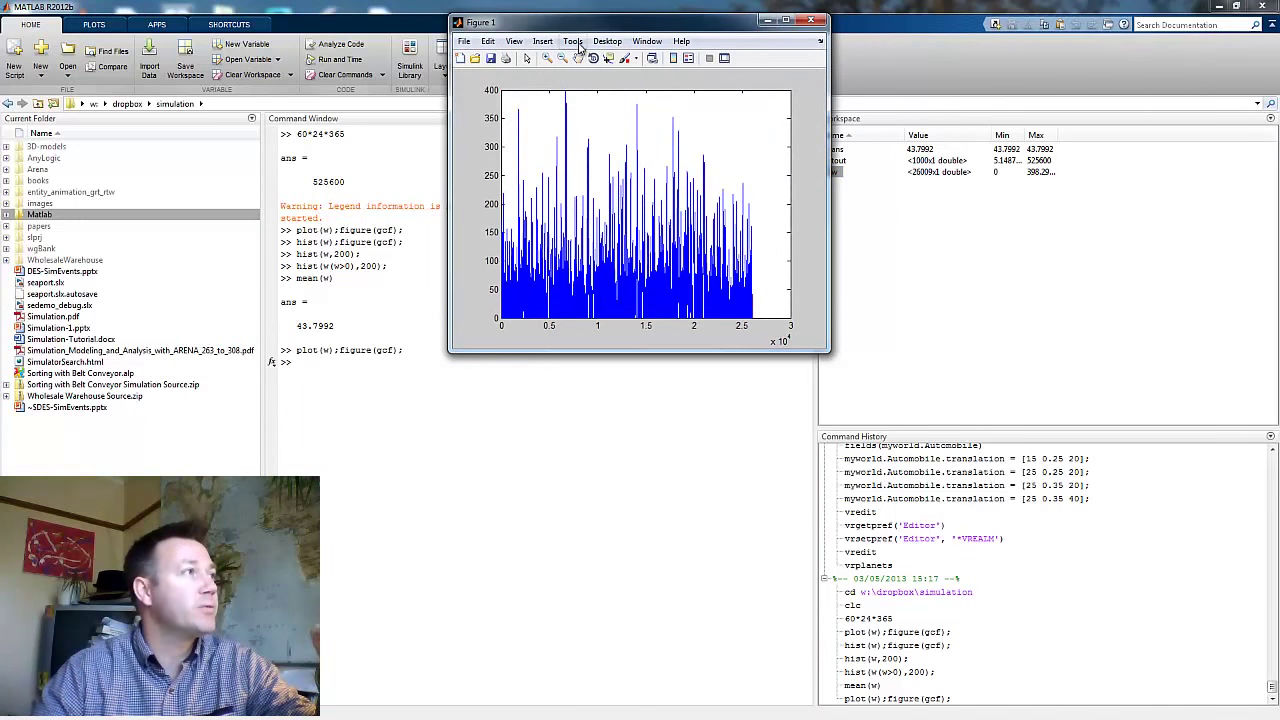
Step: Open Data Statistics for the plot of w, enlarge its window, and examine the mean and median of the Y values
click(576, 42)
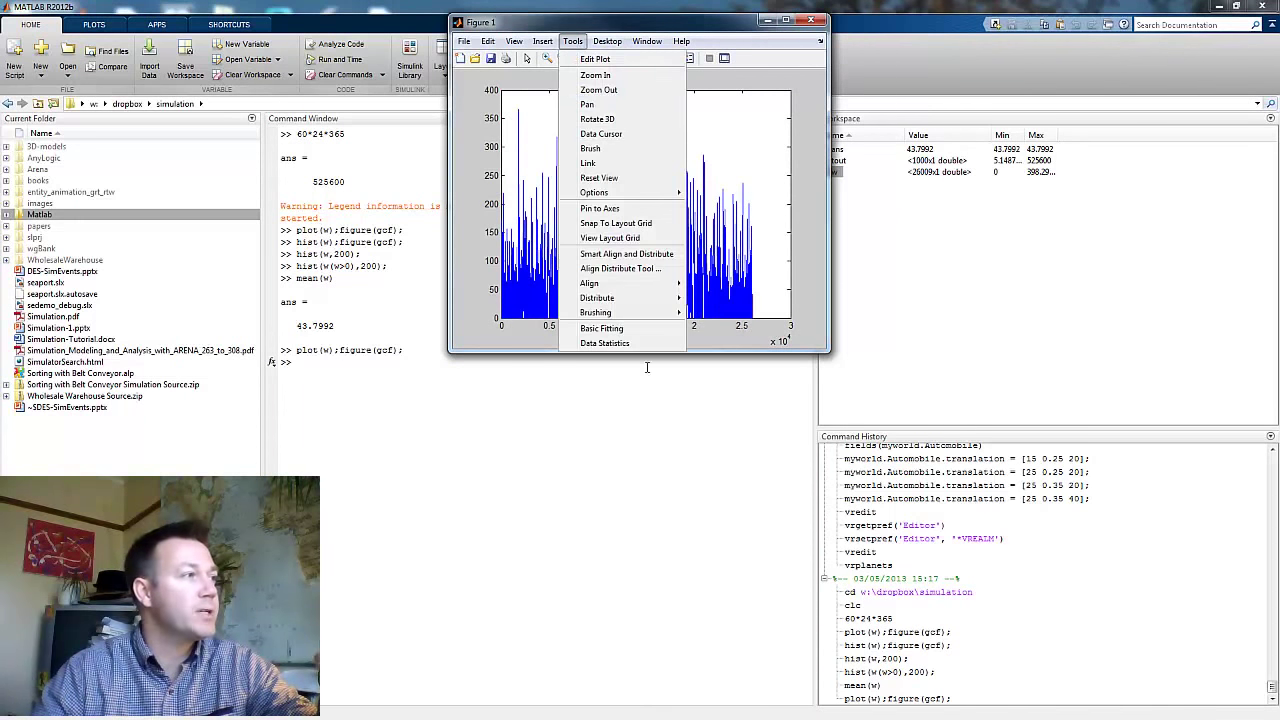
click(605, 343)
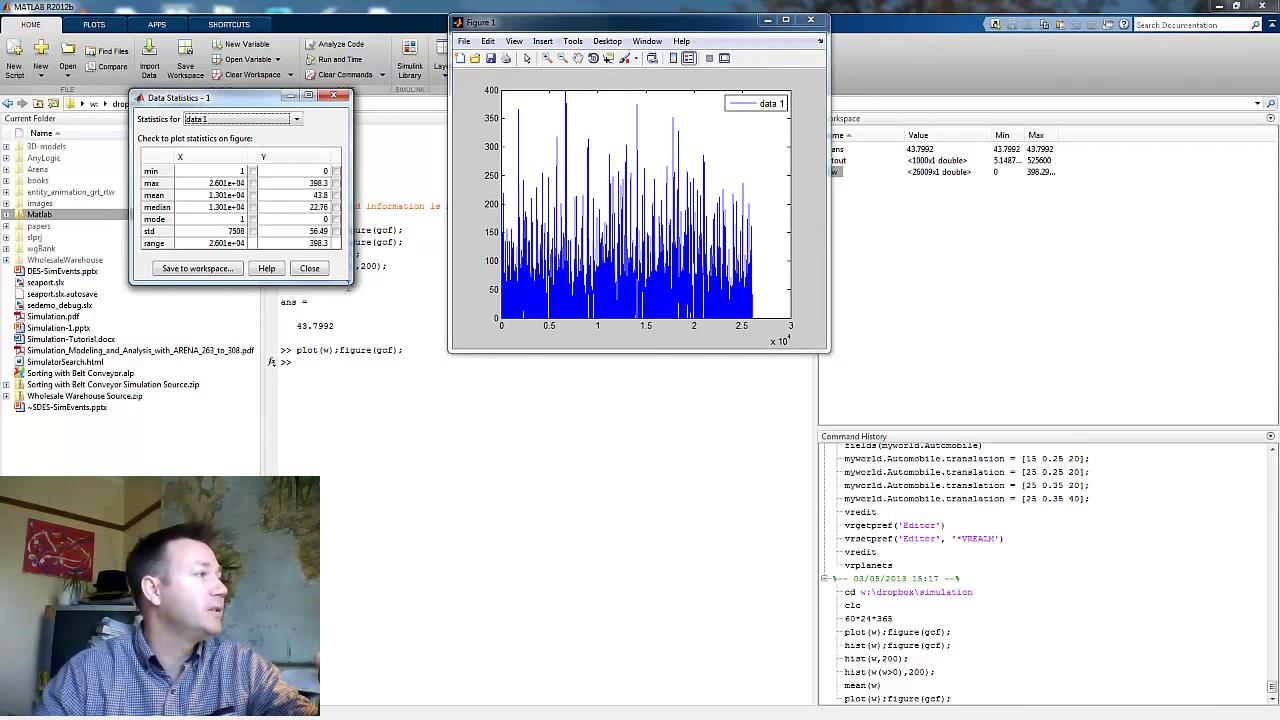
drag(347, 285, 436, 368)
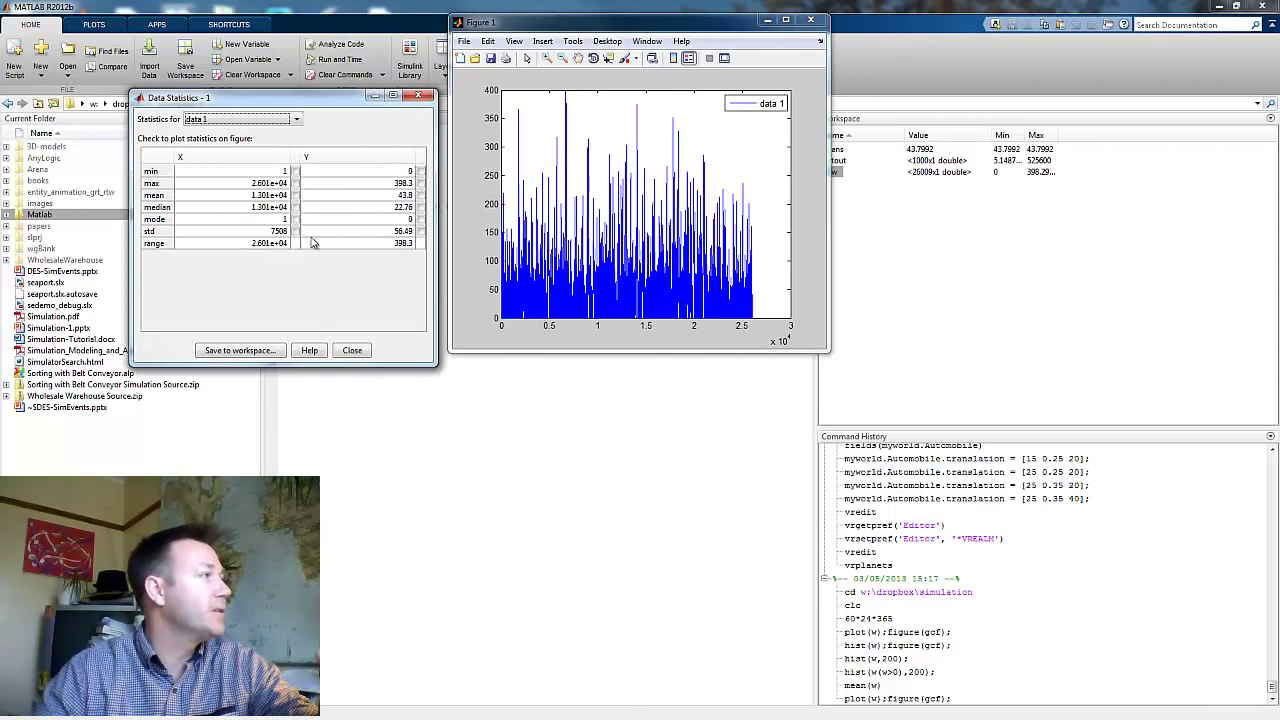
click(405, 195)
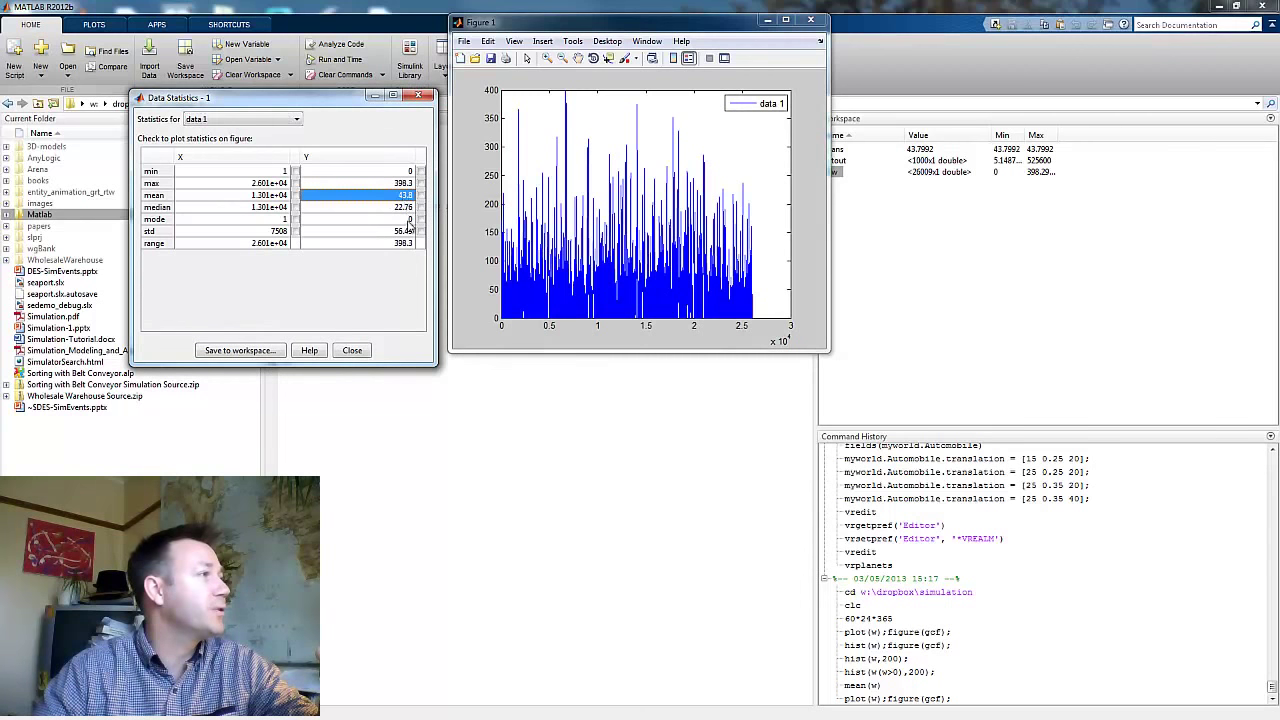
click(170, 207)
click(400, 207)
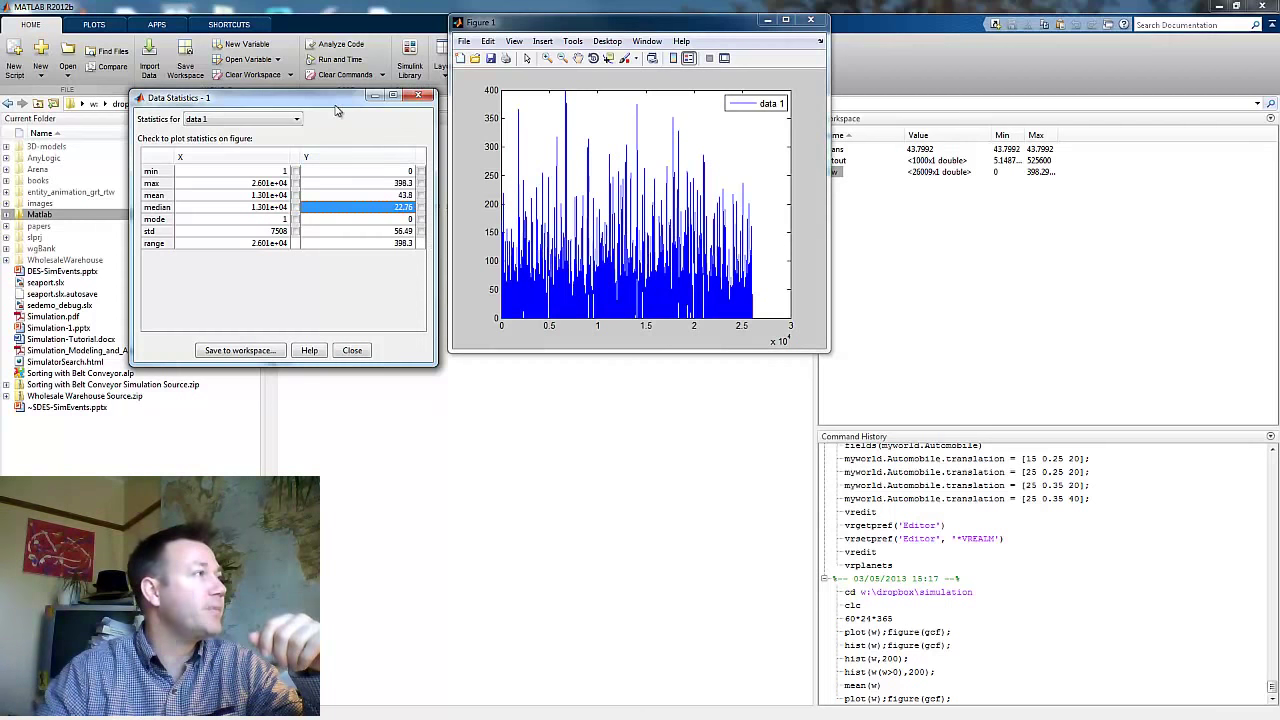
drag(334, 103, 326, 37)
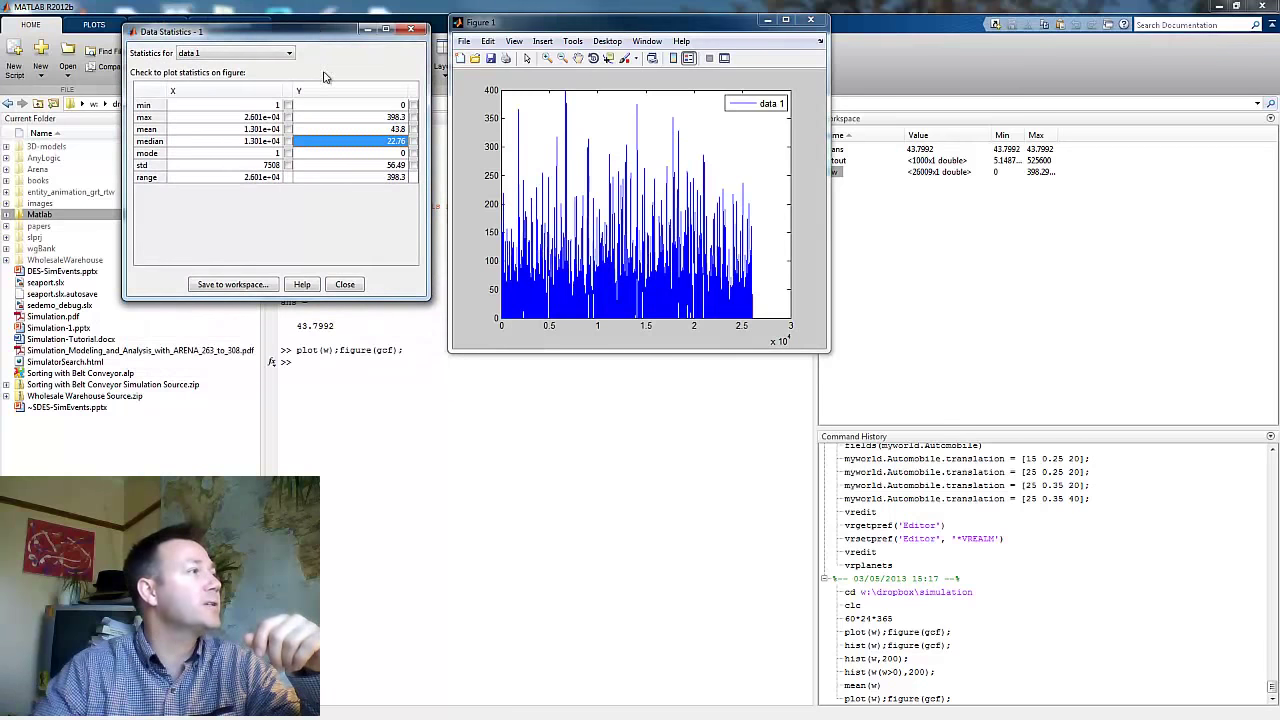
click(326, 363)
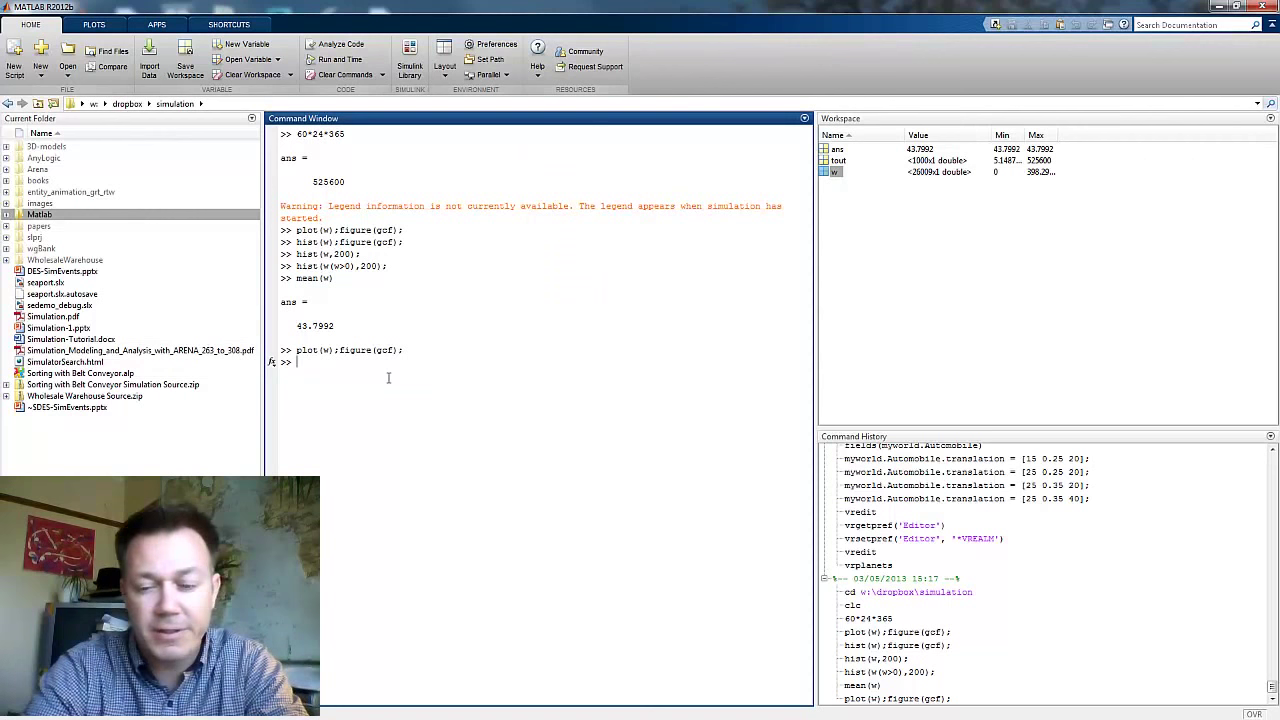
text(p)
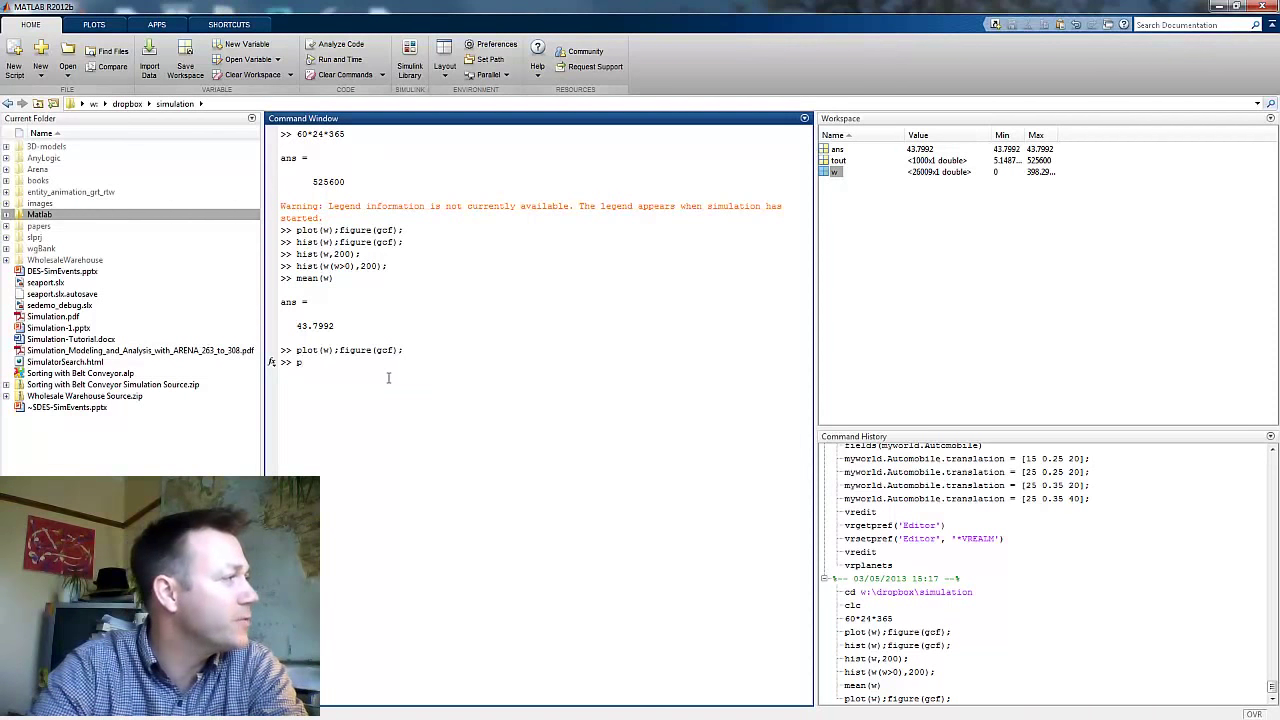
text(erctil)
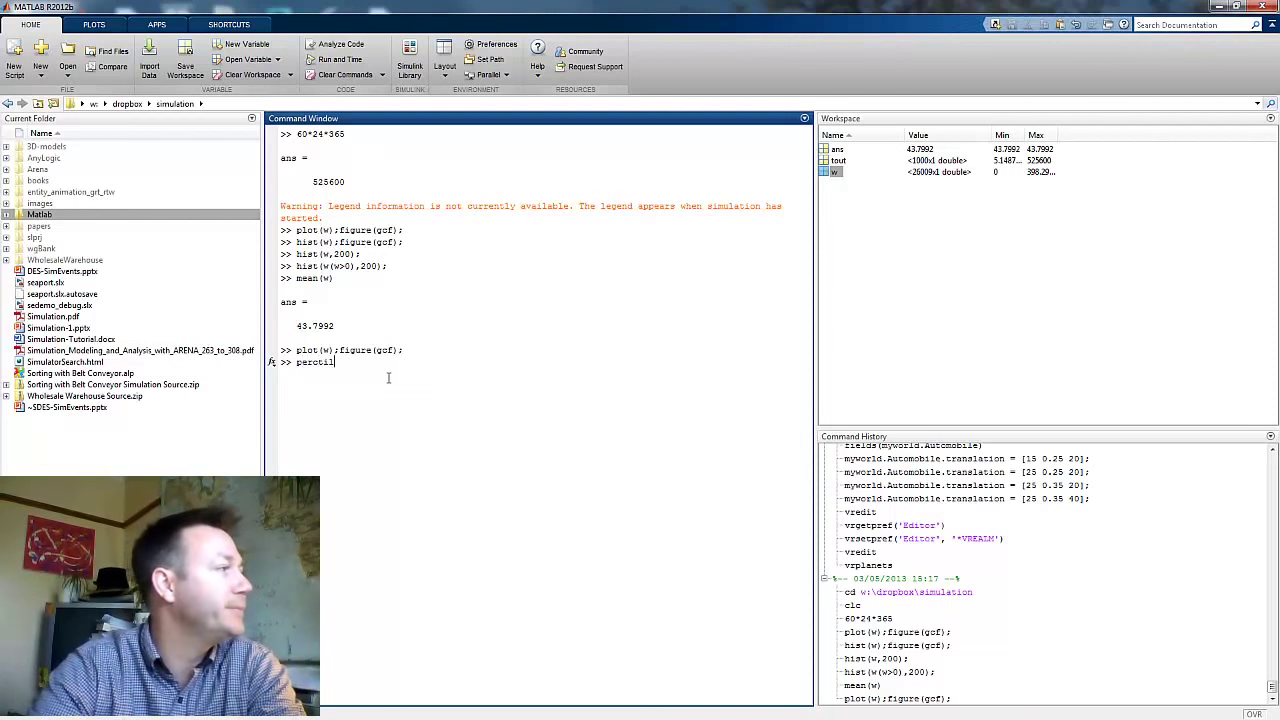
text(e)
text(eptron)
key(BackSpace)
key(BackSpace)
key(BackSpace)
key(BackSpace)
key(BackSpace)
key(BackSpace)
key(BackSpace)
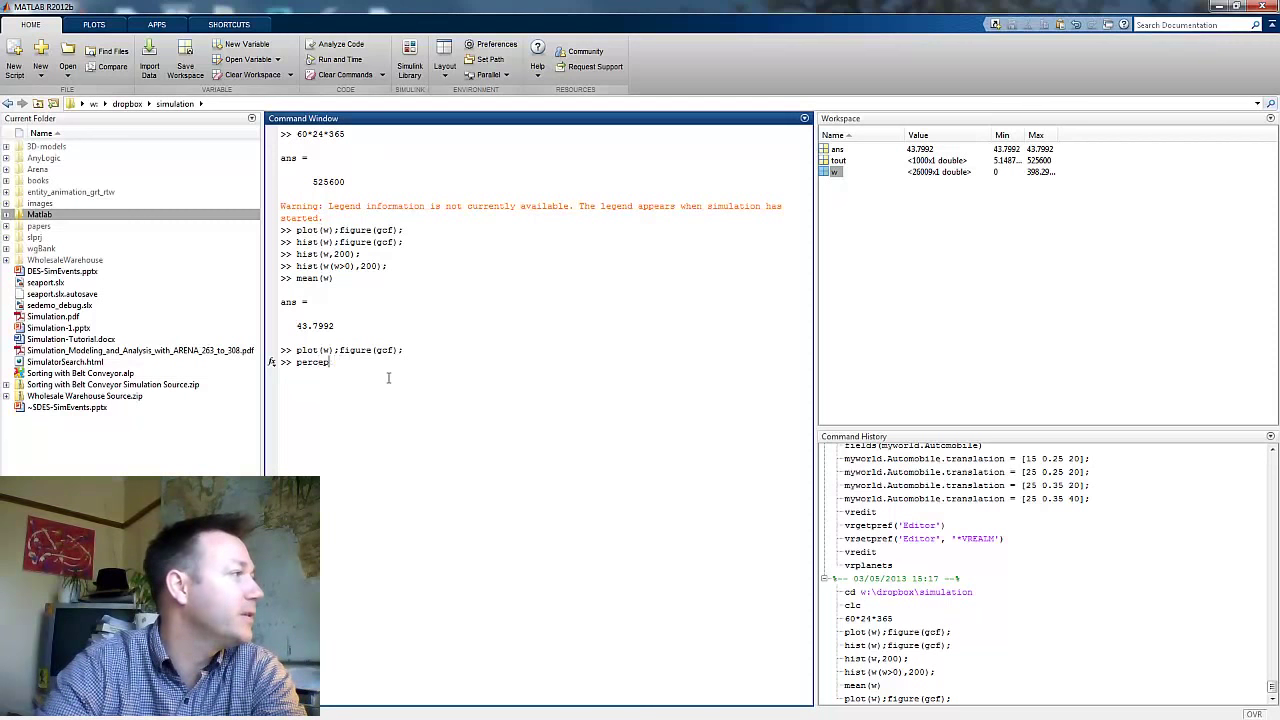
text(r)
key(Tab)
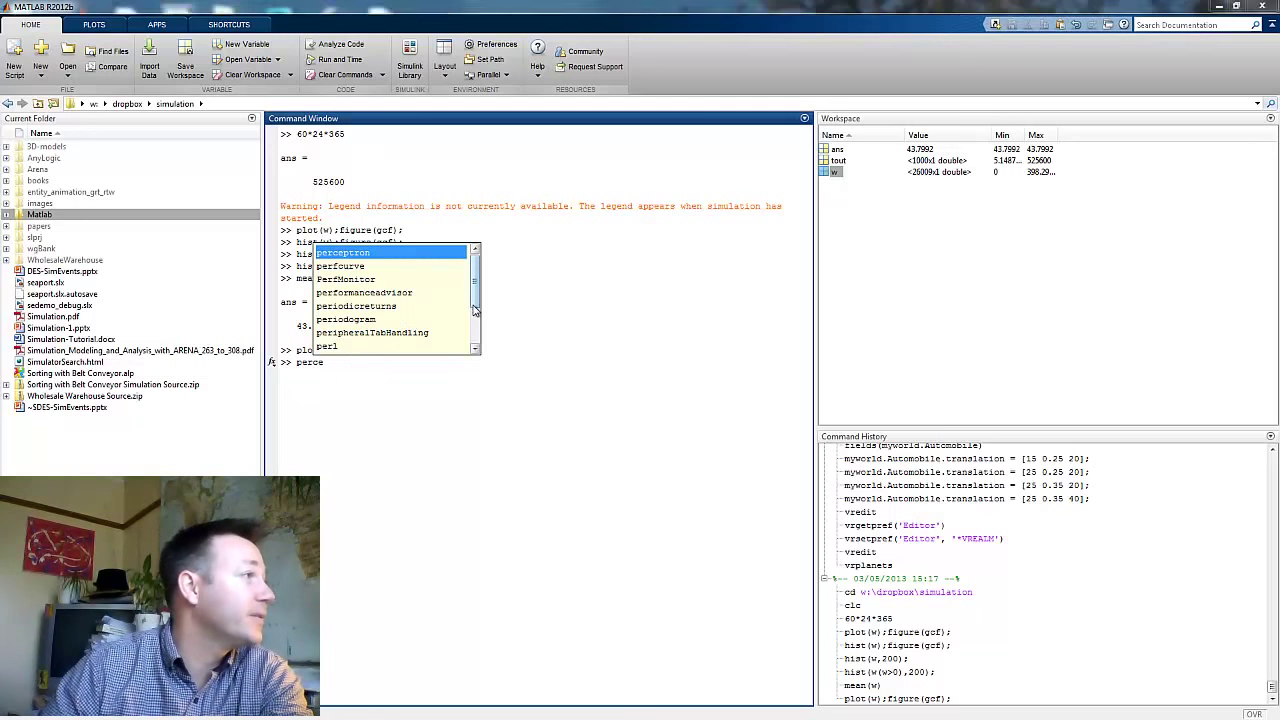
scroll(455, 312, down, 2)
key(Escape)
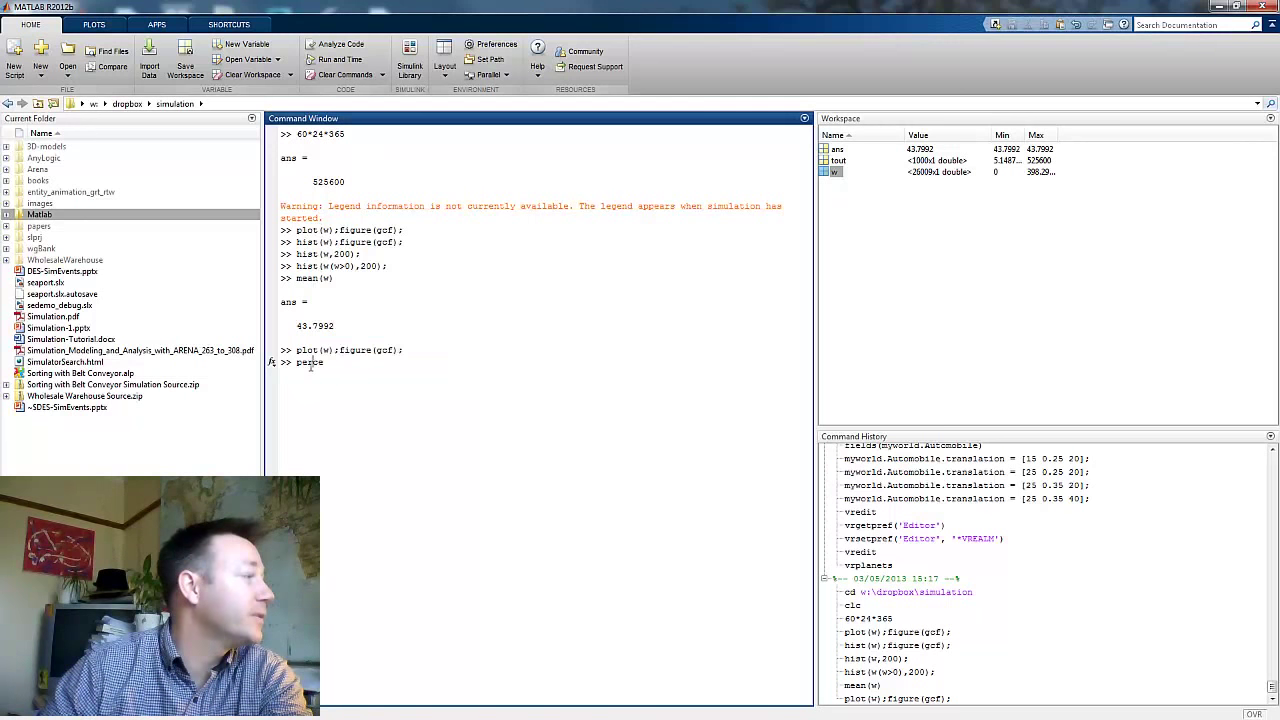
Step: Replace the unfinished command with prctile(w,90) and run it to compute the 90th percentile of the waiting times
drag(297, 362, 371, 363)
text(prc)
key(Tab)
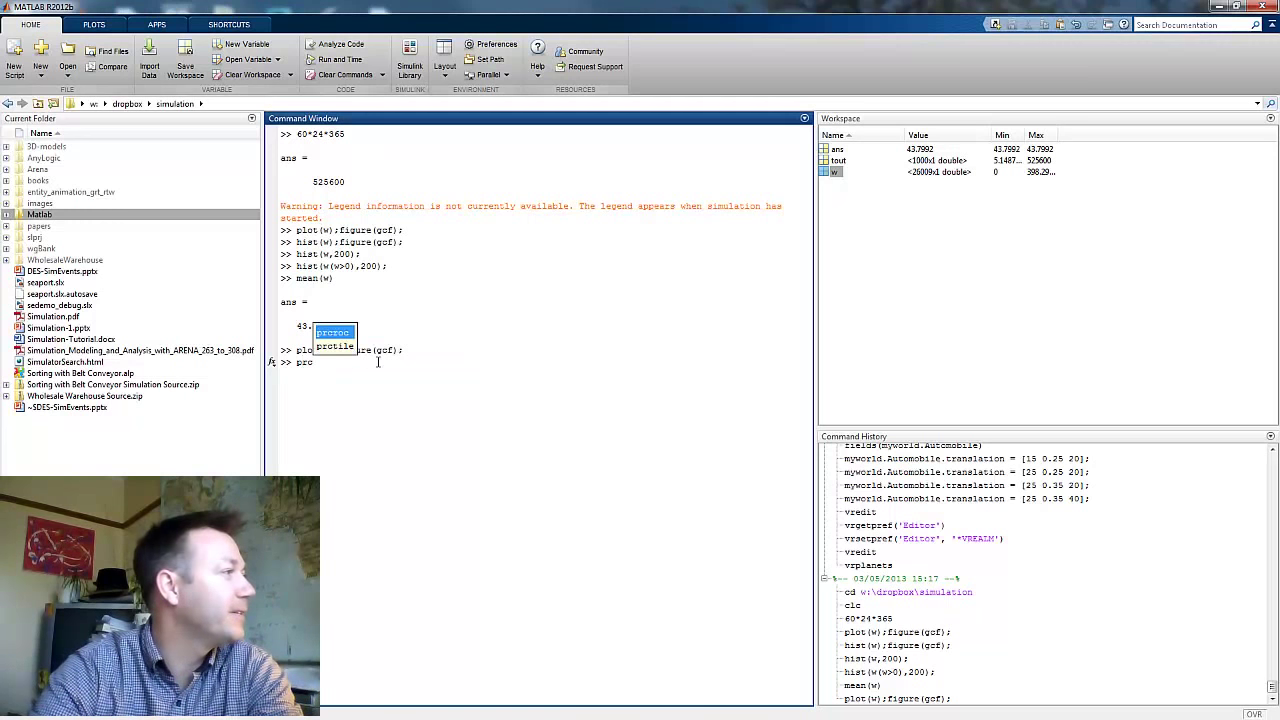
key(Down)
key(Return)
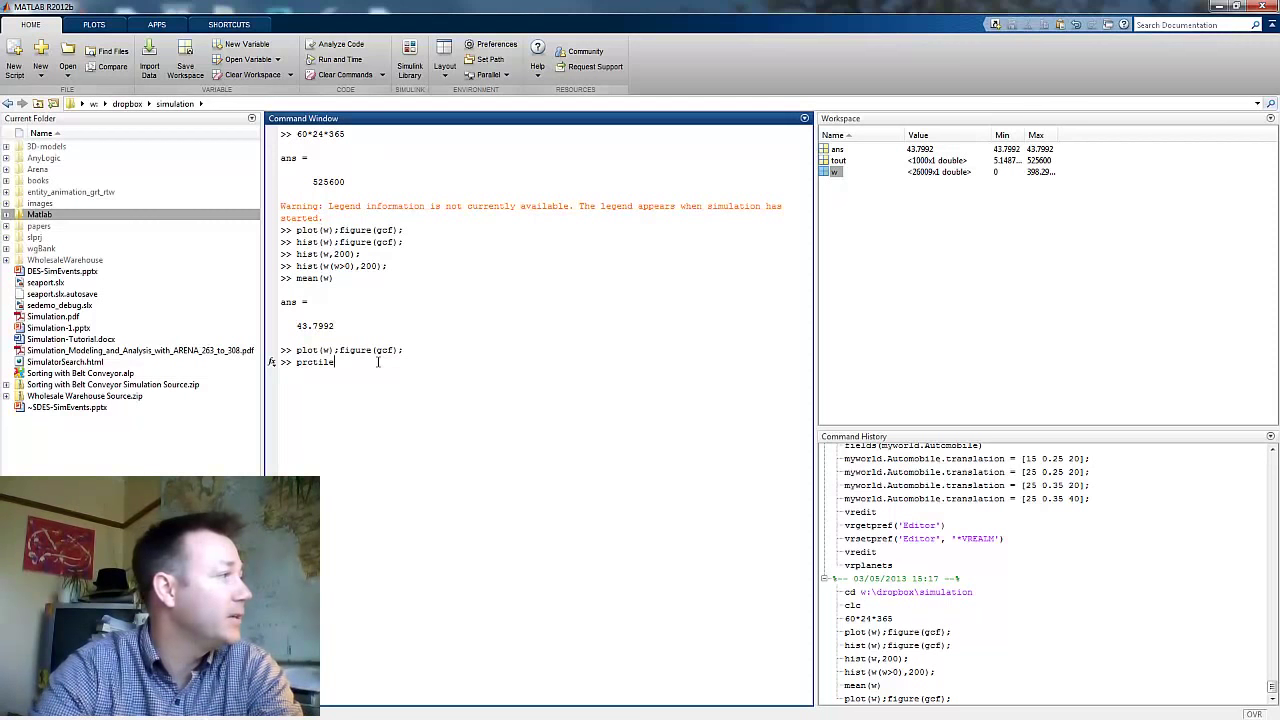
text((w)
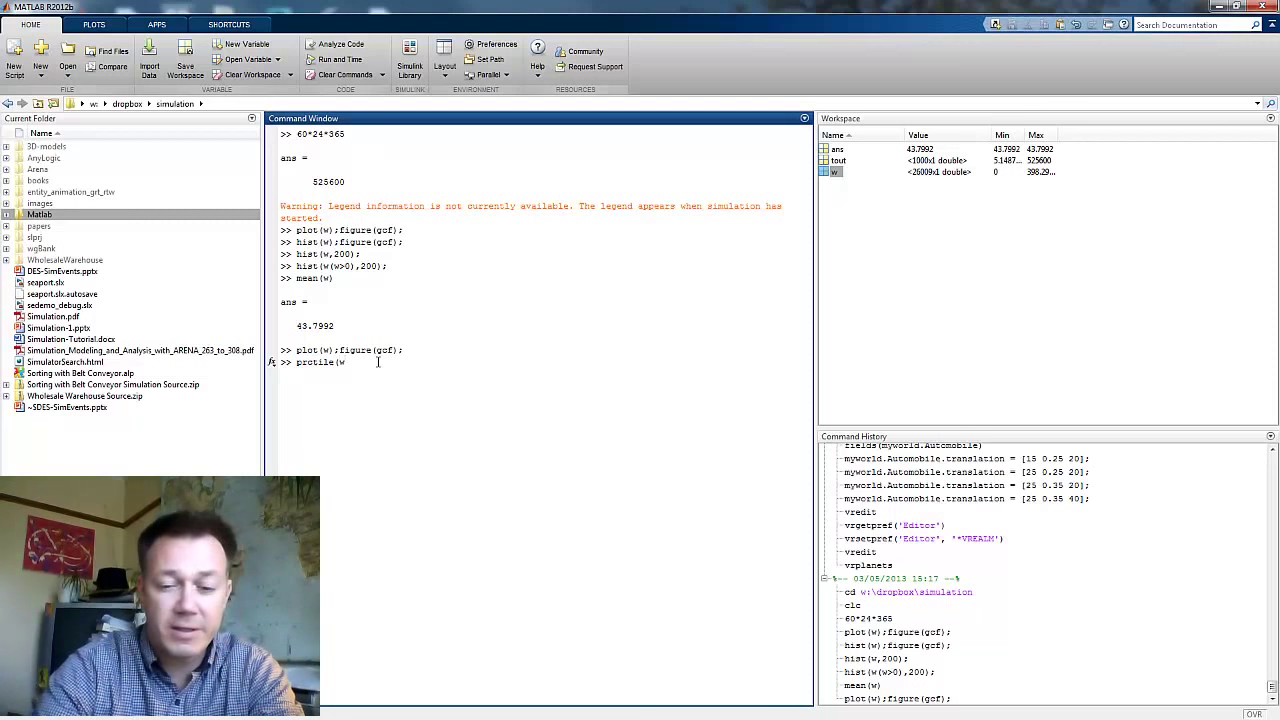
text(,)
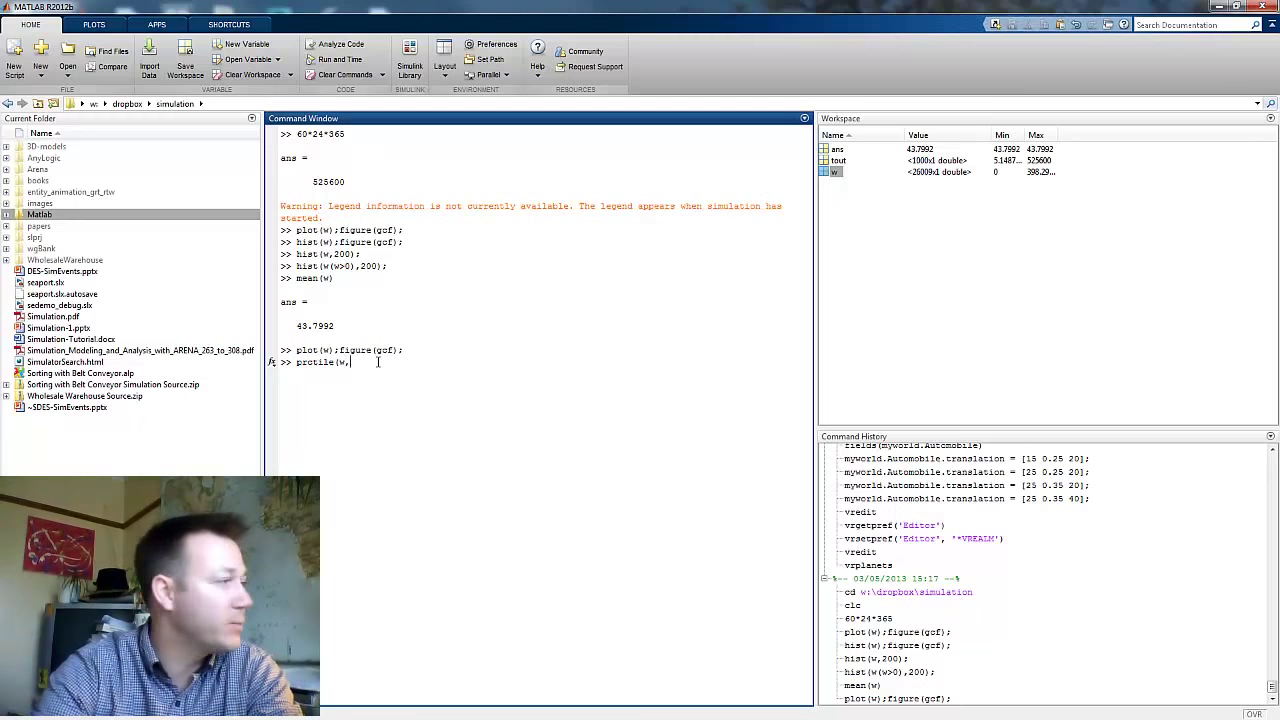
text(90))
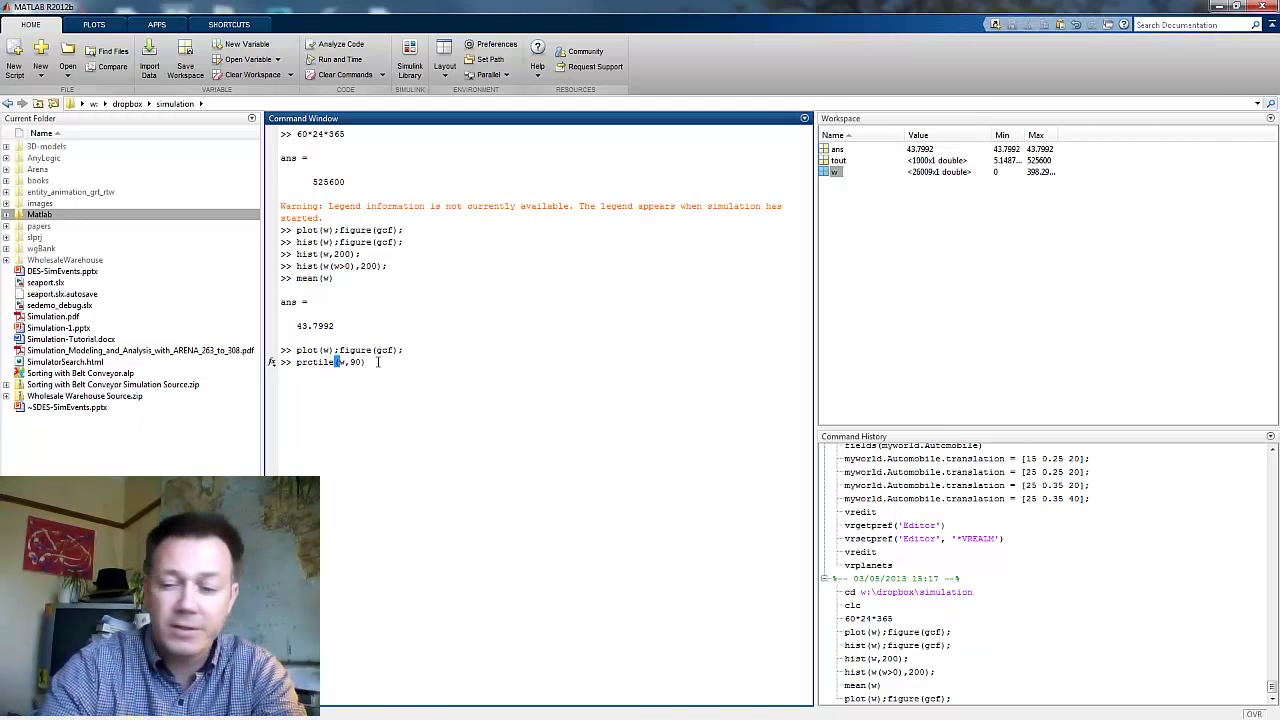
key(Return)
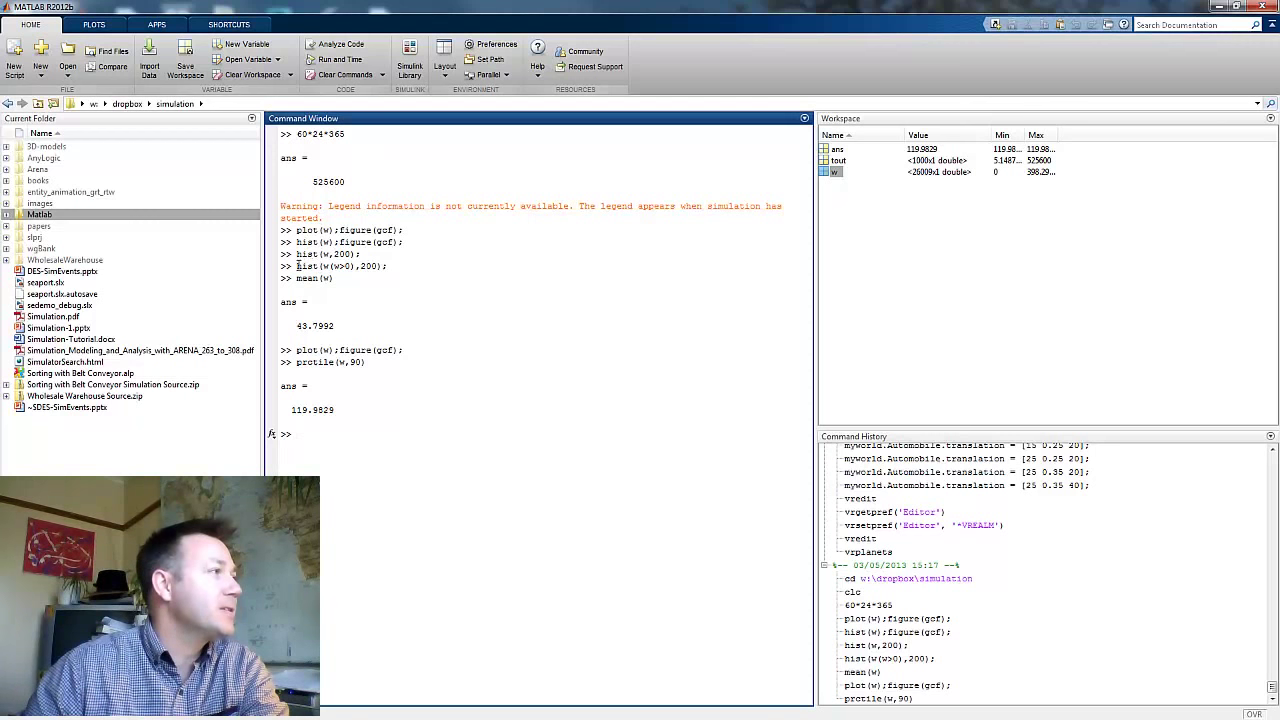
Step: Select the earlier command hist(w(w>0),200); in the command output
drag(296, 266, 389, 266)
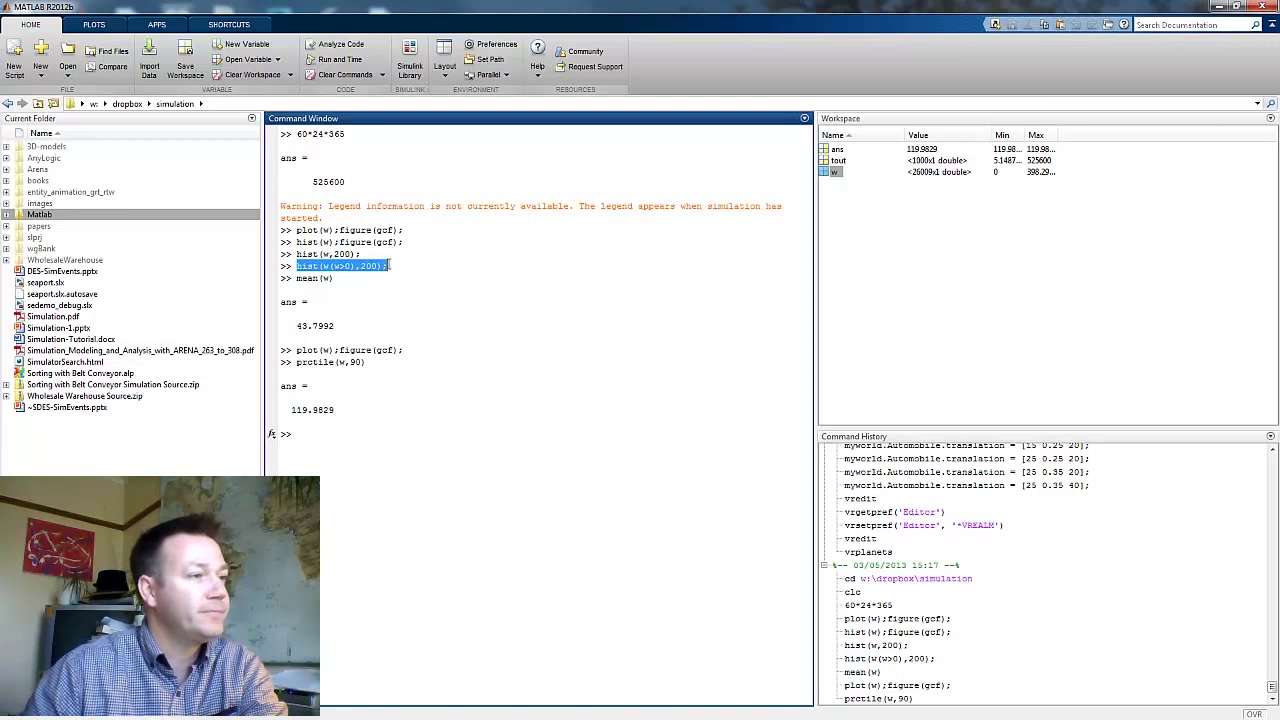